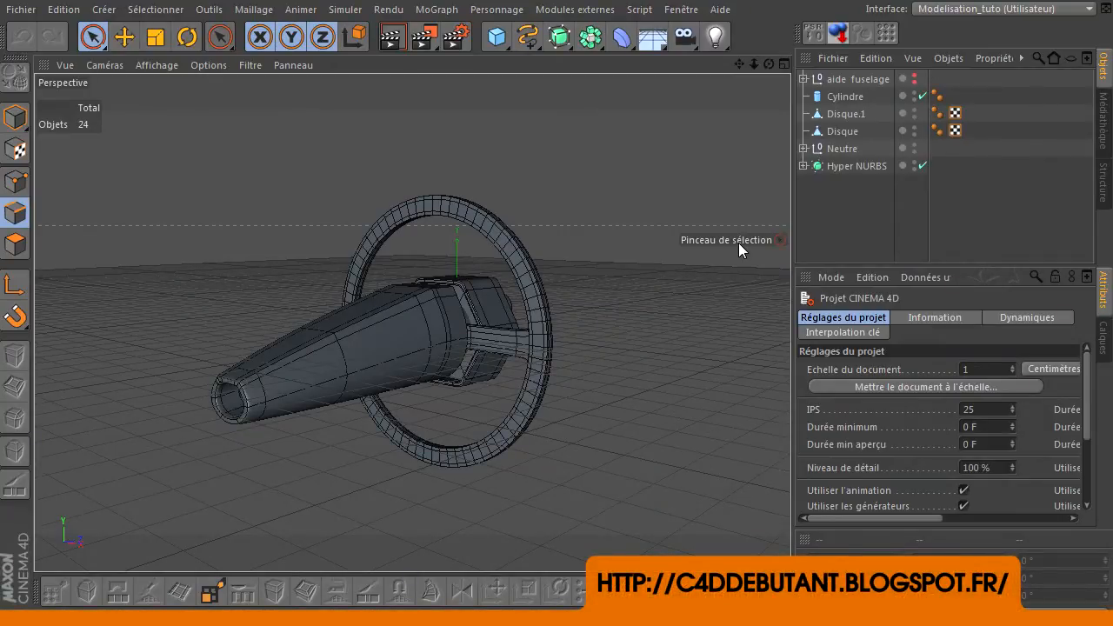
# - Hide the Hyper NURBS object so that the disks and cylinders at the ship's rear are exposed
pyautogui.moveTo(769, 64)
pyautogui.mouseDown()
pyautogui.moveTo(748, 70)
pyautogui.moveTo(769, 64)
pyautogui.mouseUp()
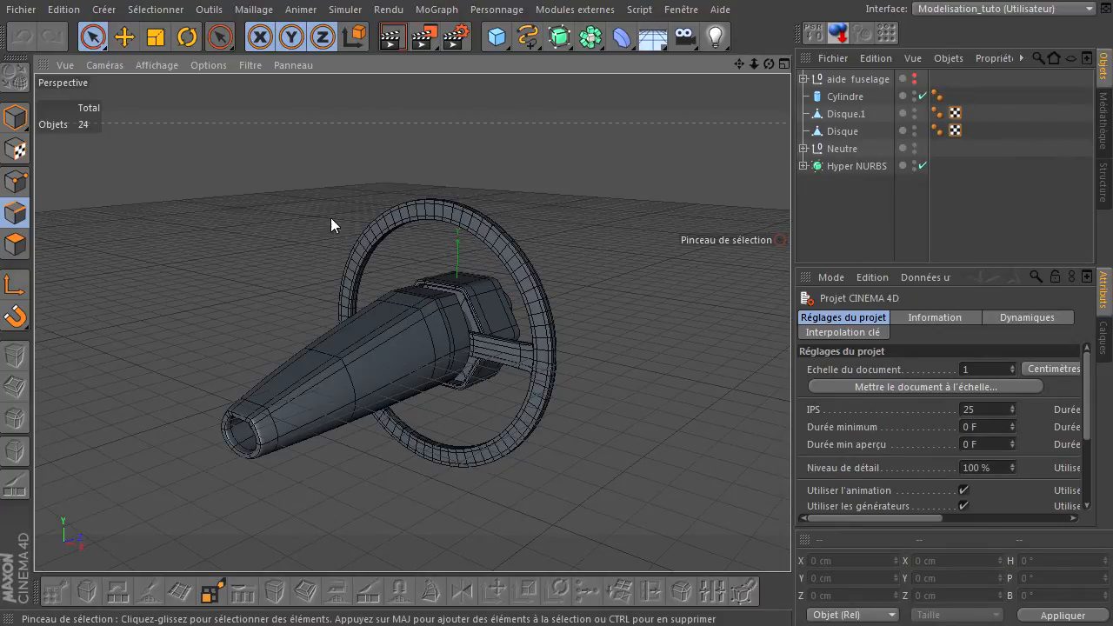
pyautogui.moveTo(738, 67); pyautogui.dragTo(543, 282)
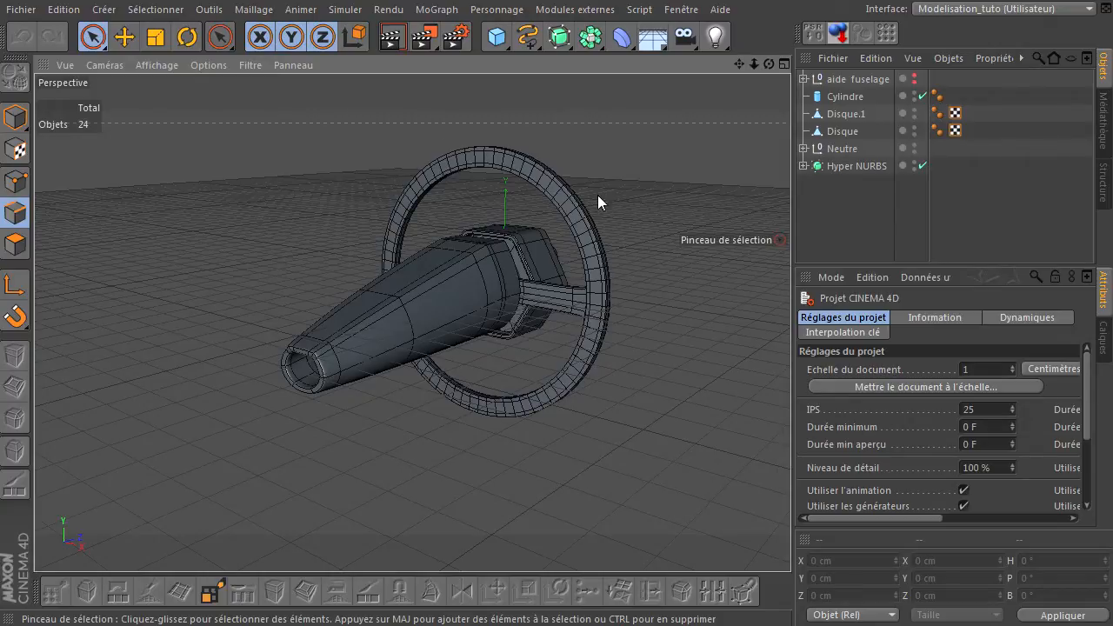
pyautogui.moveTo(768, 64); pyautogui.dragTo(790, 430)
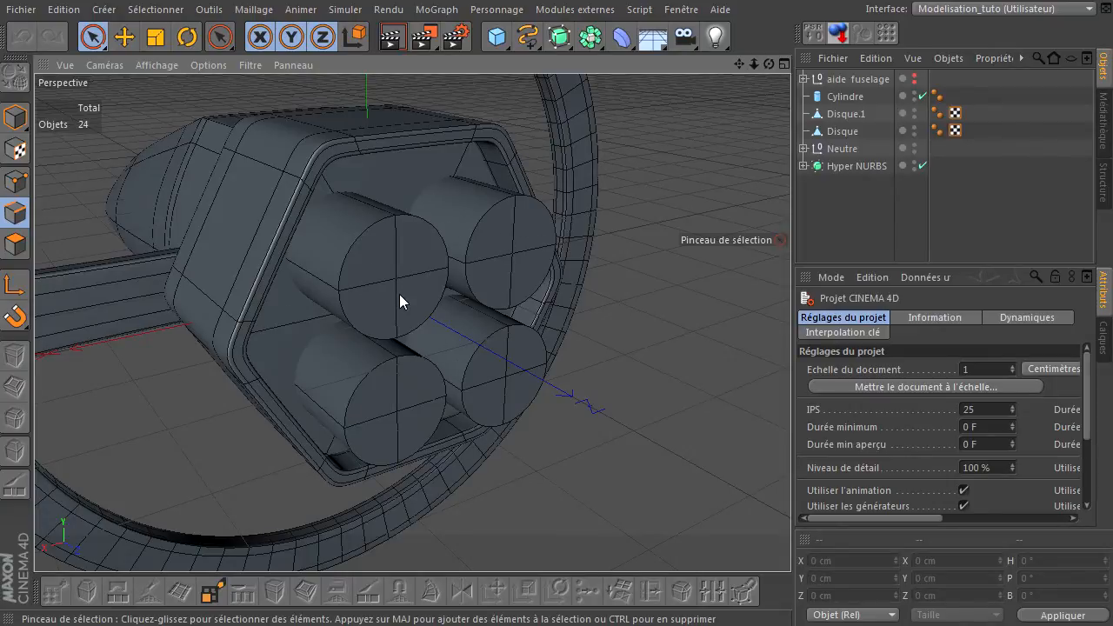
pyautogui.click(913, 162)
pyautogui.click(917, 166)
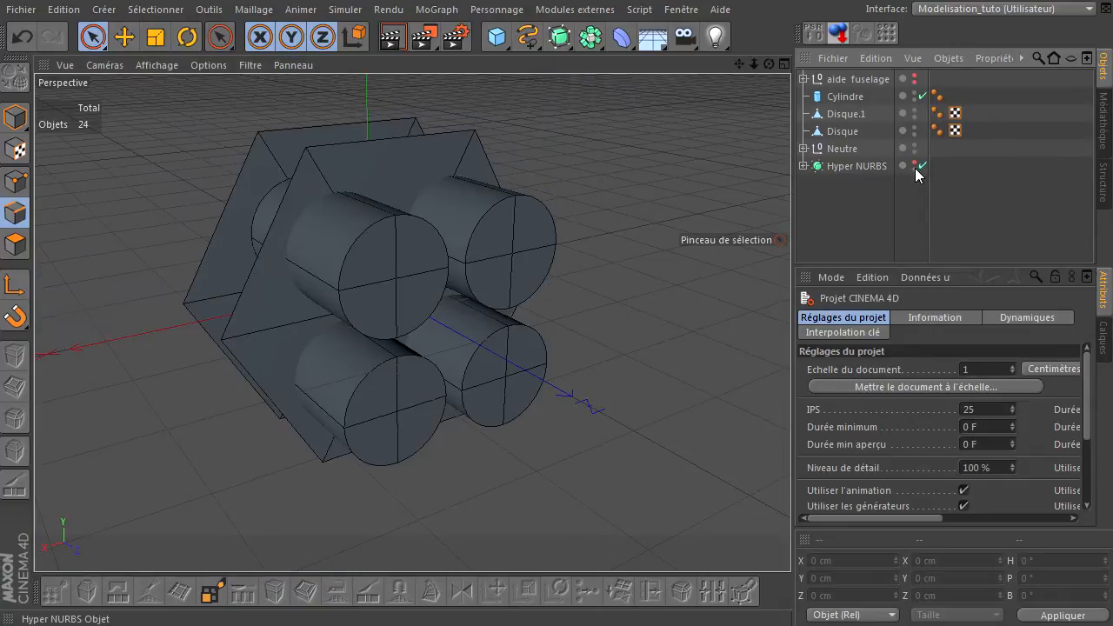
# - Expand the Neutre group and move the whole group of four cylinders outward along its Z axis
pyautogui.moveTo(768, 63)
pyautogui.mouseDown()
pyautogui.moveTo(790, 430)
pyautogui.moveTo(711, 157)
pyautogui.mouseUp()
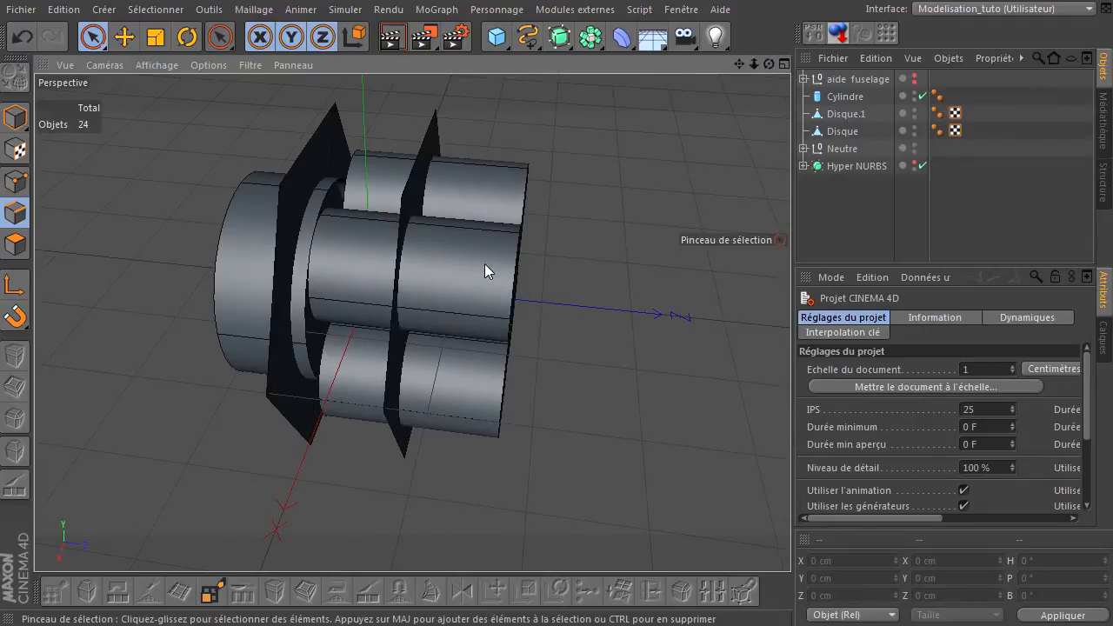
pyautogui.click(827, 151)
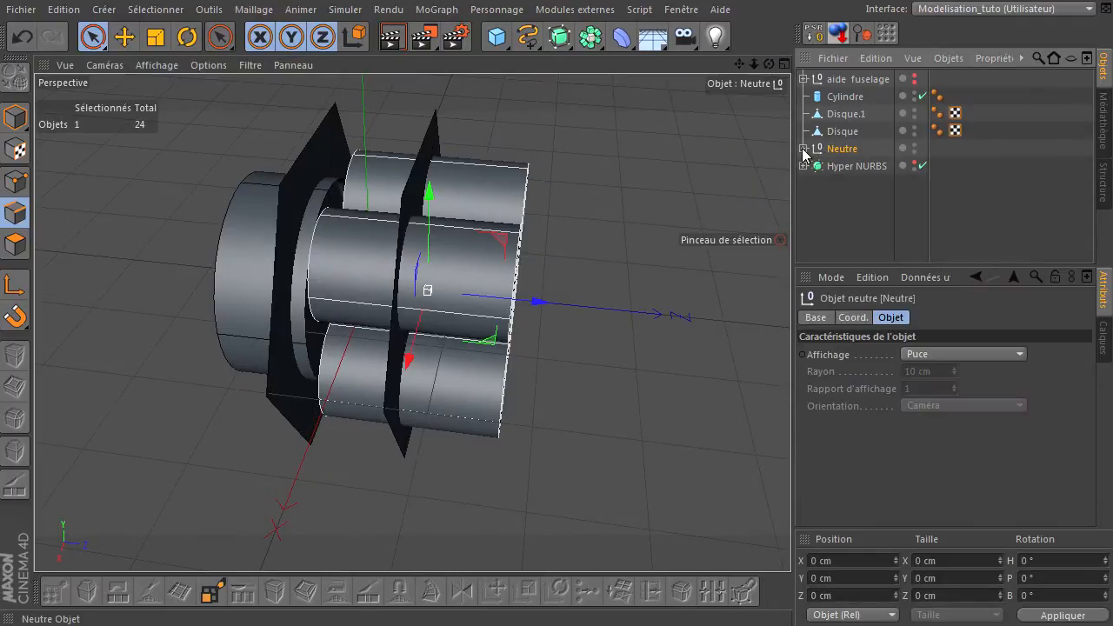
pyautogui.click(803, 149)
pyautogui.click(854, 166)
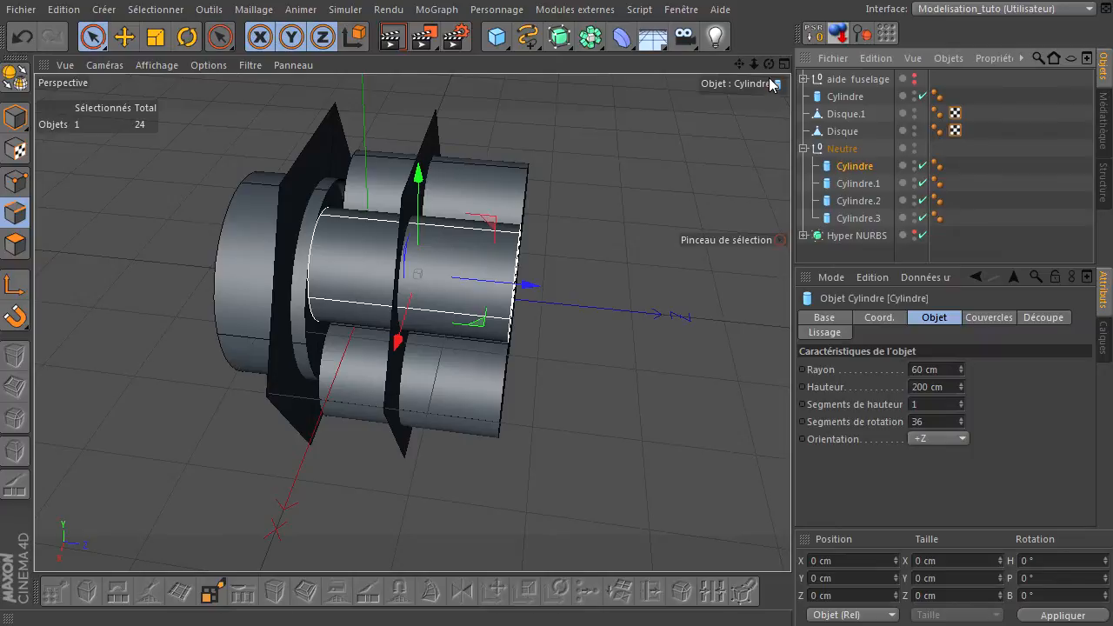
pyautogui.moveTo(769, 63); pyautogui.dragTo(791, 430)
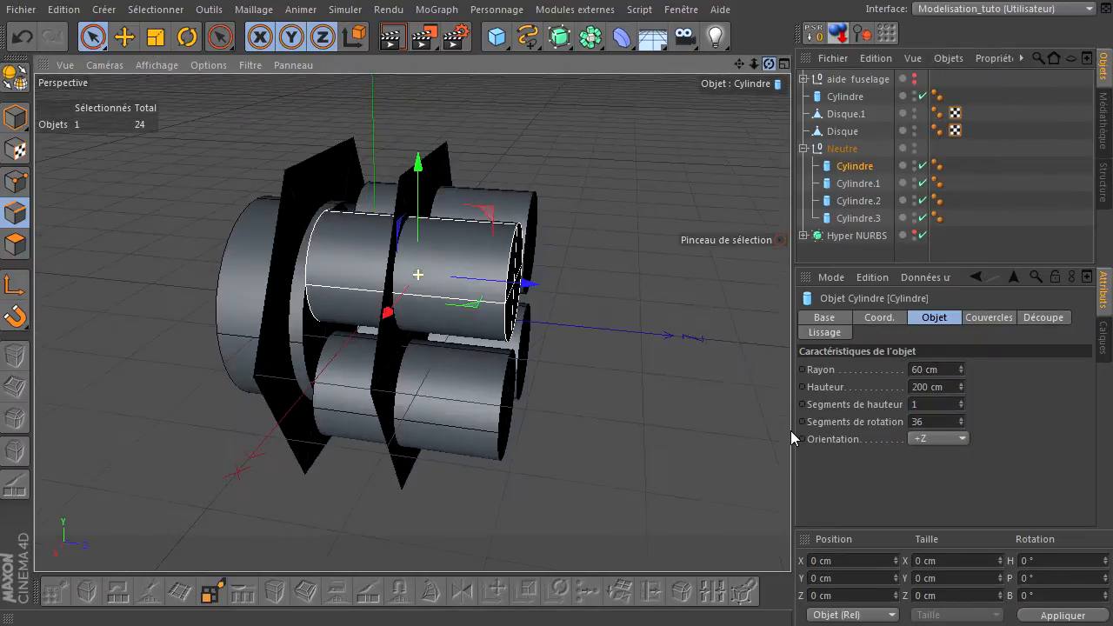
pyautogui.click(848, 152)
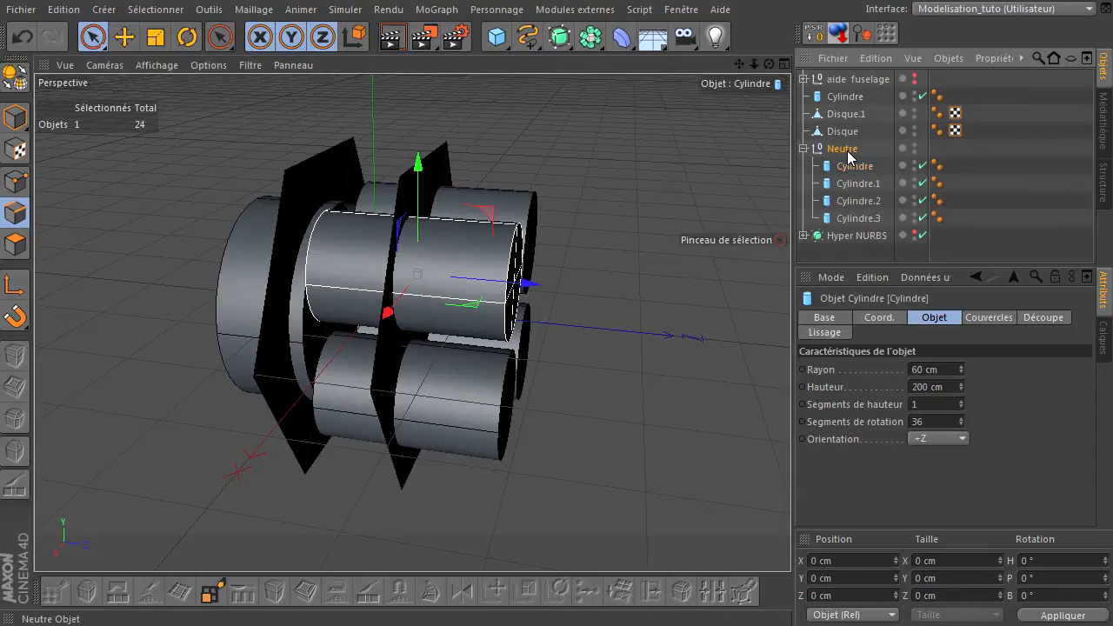
pyautogui.moveTo(542, 322); pyautogui.dragTo(608, 332)
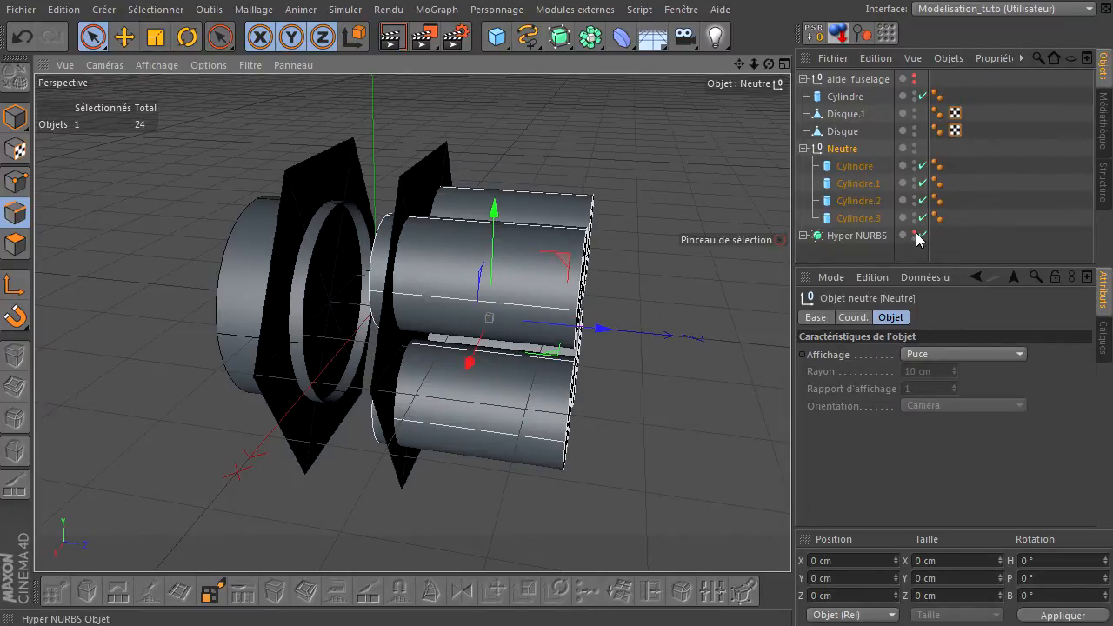
# - Show the Hyper NURBS body to nudge the Neutre group slightly back along Z, and hide the body again
pyautogui.click(916, 237)
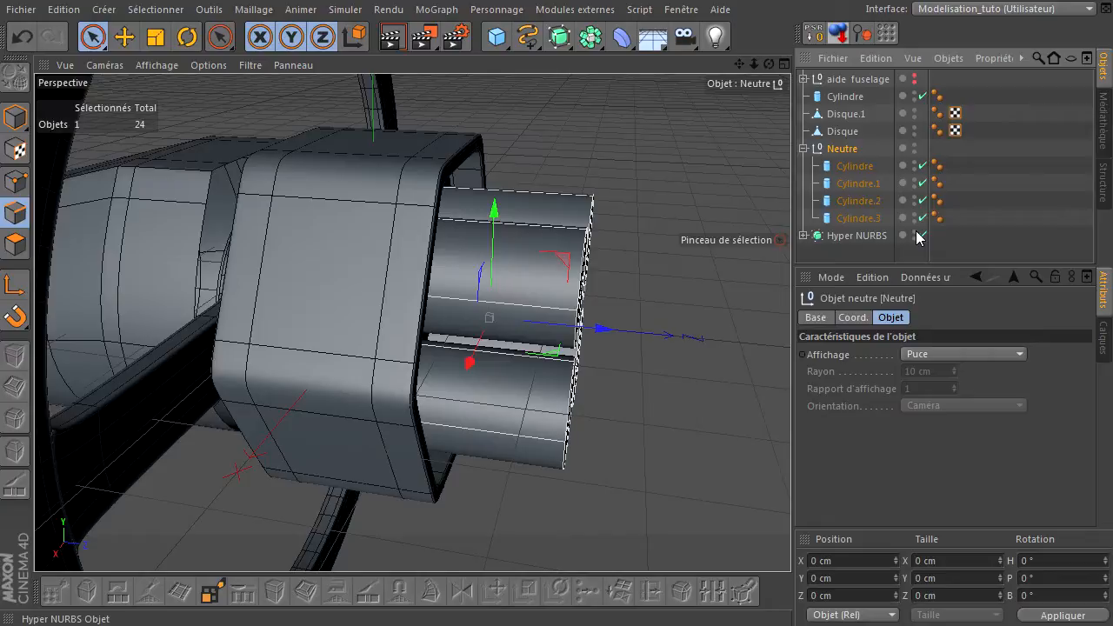
pyautogui.moveTo(604, 327); pyautogui.dragTo(596, 331)
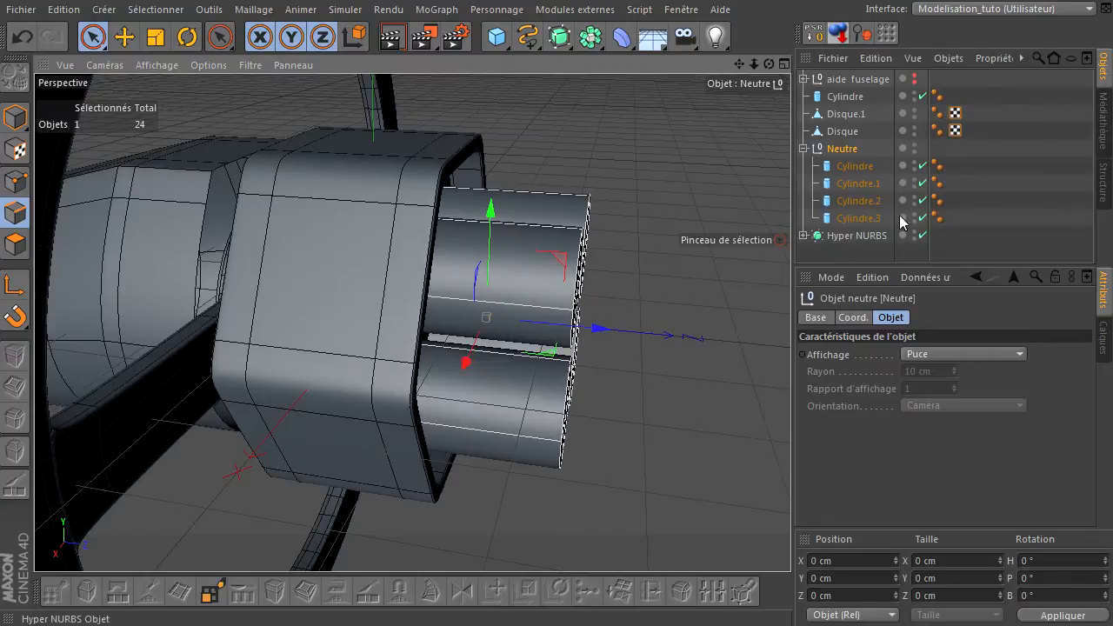
pyautogui.click(914, 232)
pyautogui.click(913, 232)
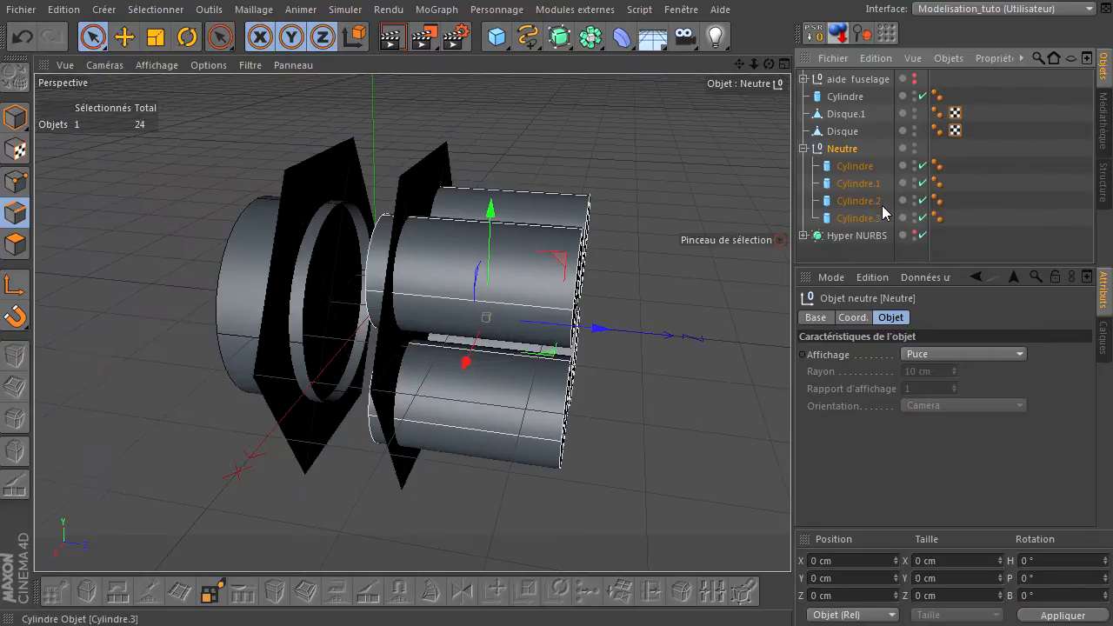
# - Take the first Cylindre out of the Neutre group to the root below Hyper NURBS, and collapse the group
pyautogui.click(859, 167)
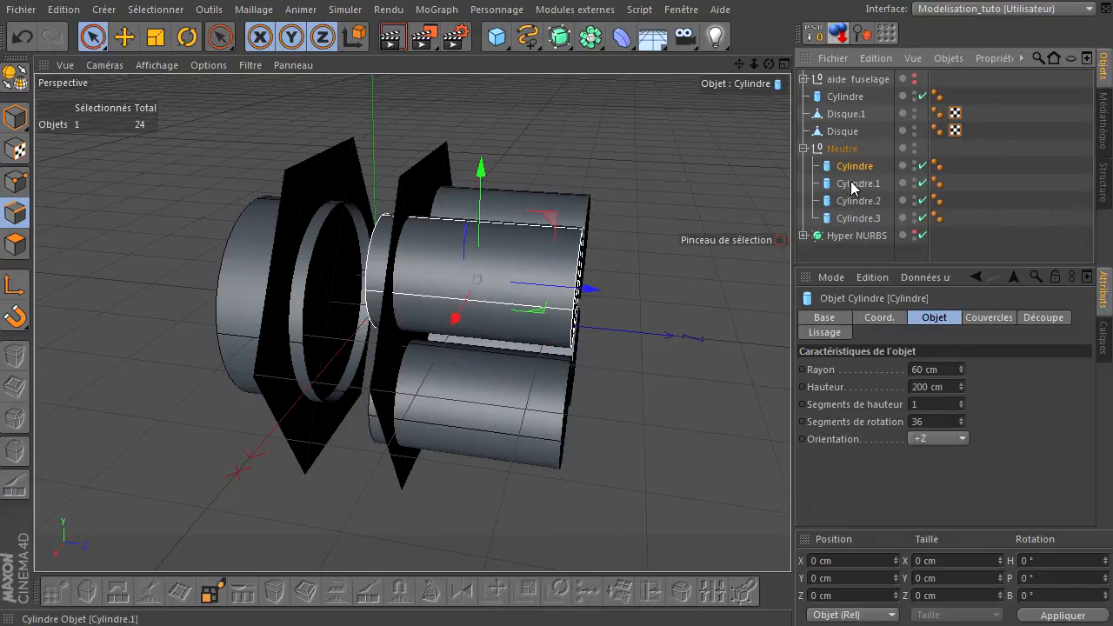
pyautogui.moveTo(858, 217); pyautogui.dragTo(851, 252)
pyautogui.click(808, 146)
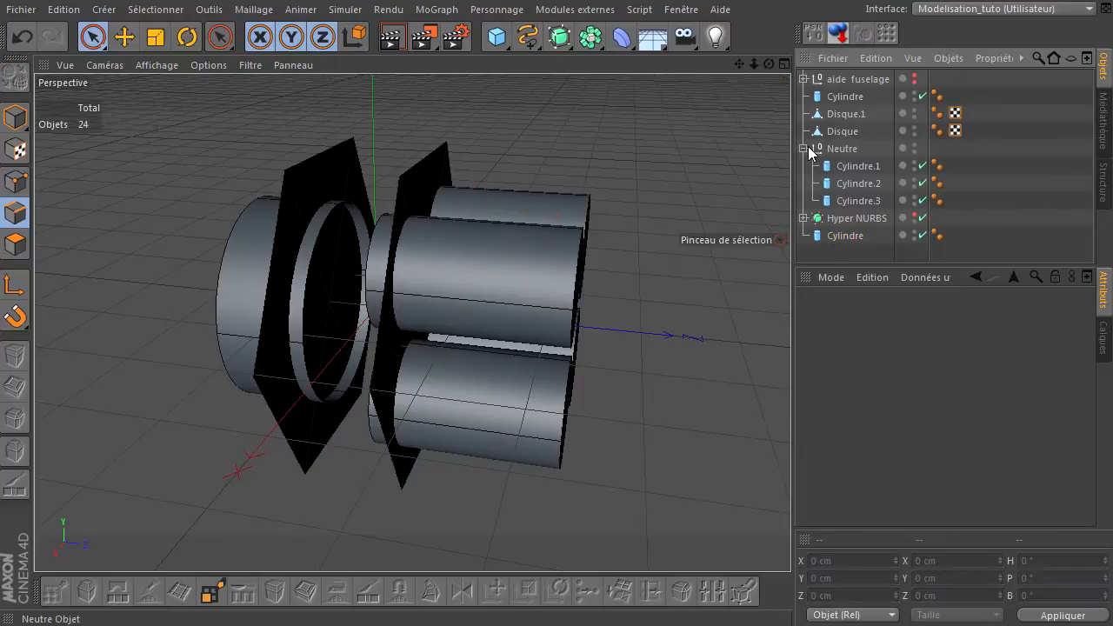
pyautogui.click(802, 149)
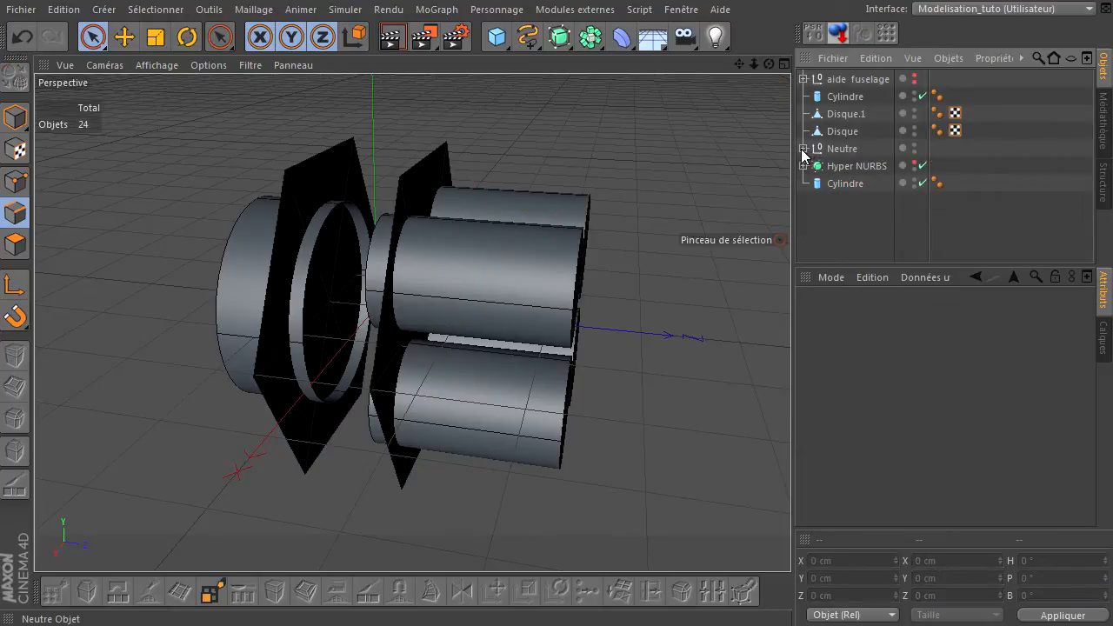
# - Set the extracted Cylindre's rotation segments to 6
pyautogui.click(856, 183)
pyautogui.moveTo(771, 65); pyautogui.dragTo(791, 431)
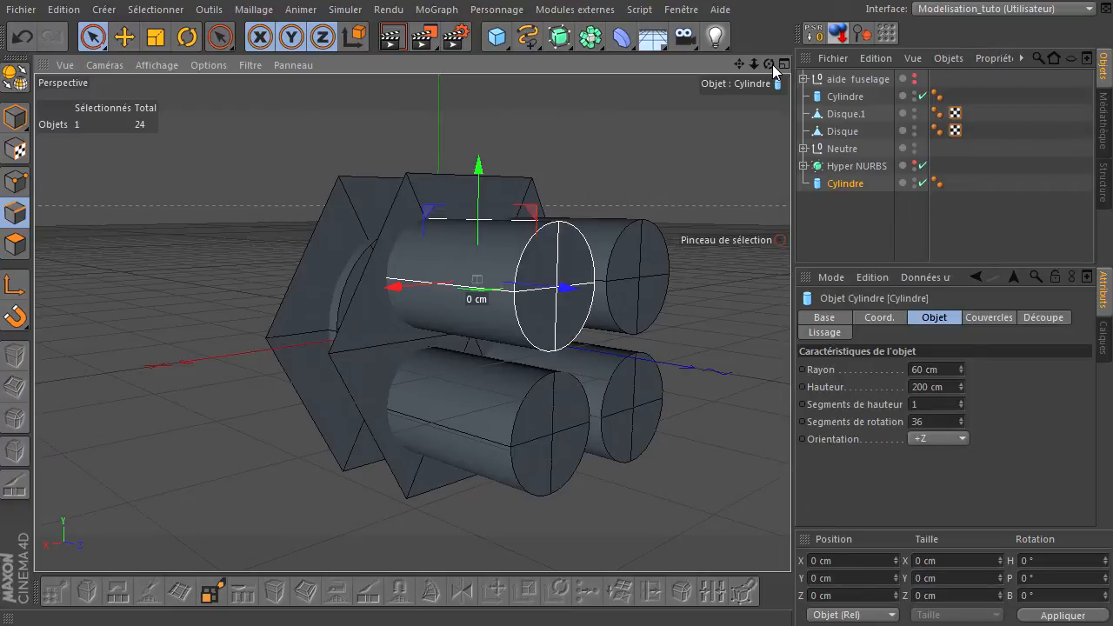
pyautogui.click(927, 422)
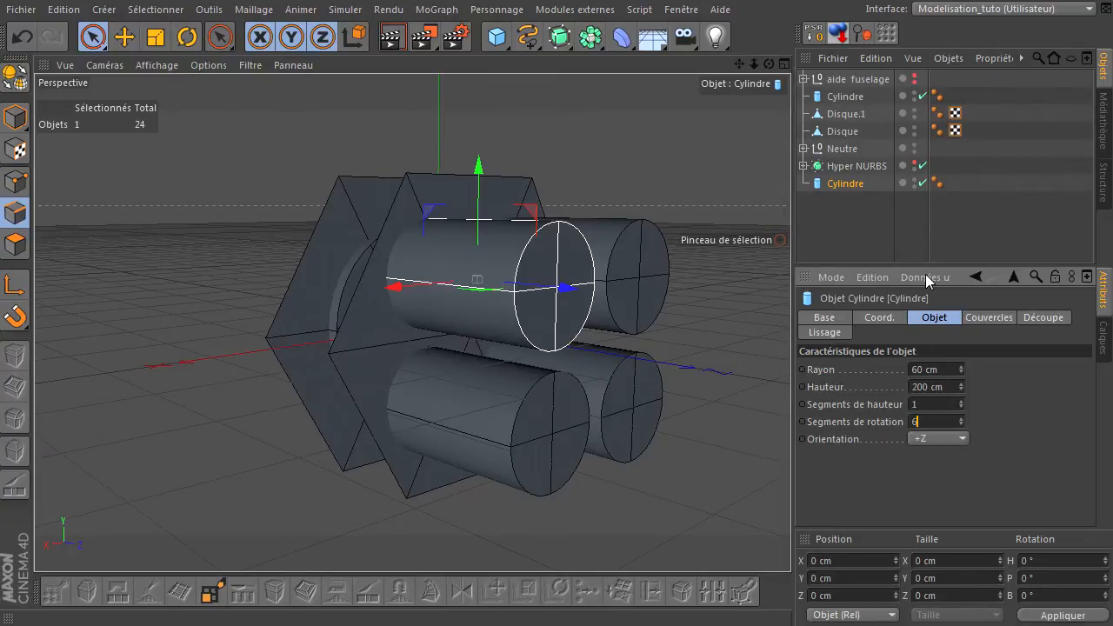
pyautogui.click(878, 228)
pyautogui.click(850, 183)
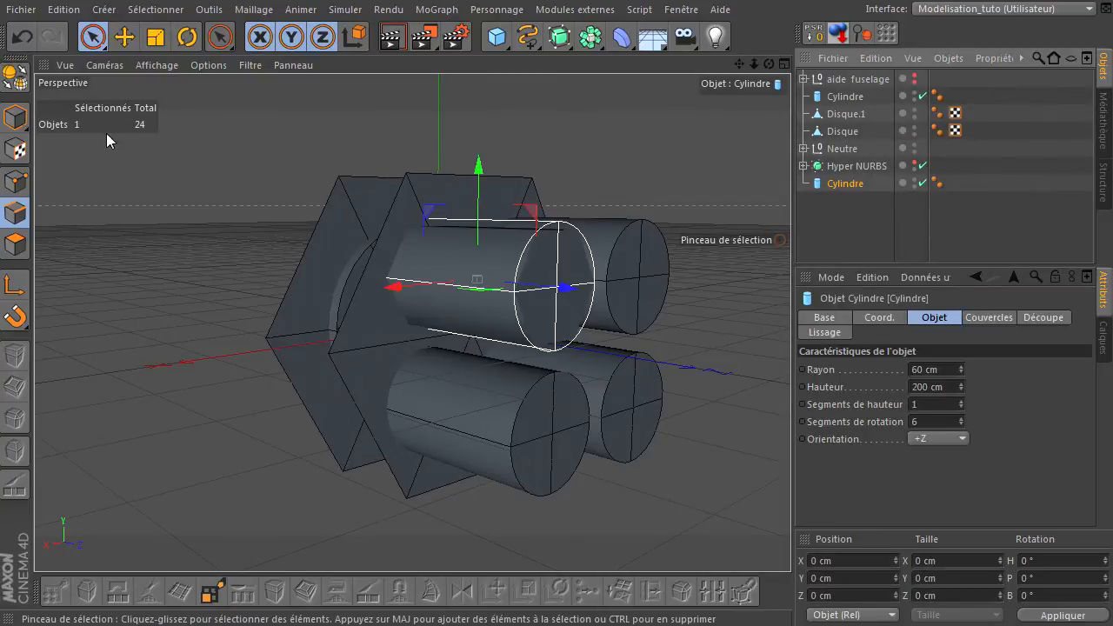
# - Disable the caps on the 6-segment Cylindre and convert it to an editable polygon object
pyautogui.click(18, 79)
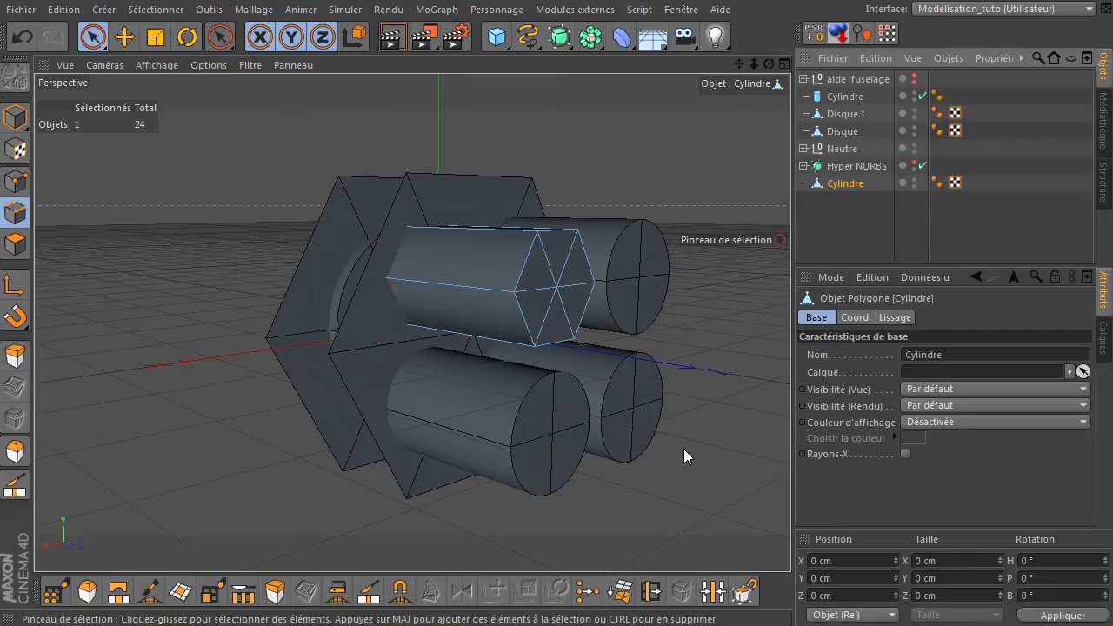
pyautogui.hotkey('ctrl', 'z')
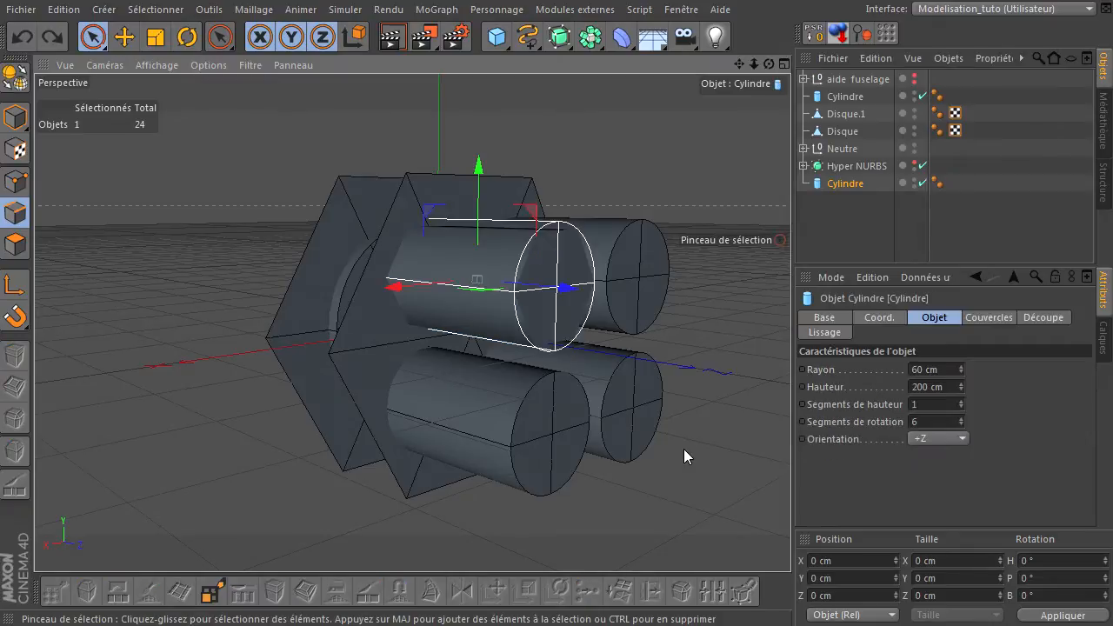
pyautogui.click(1004, 315)
pyautogui.click(863, 369)
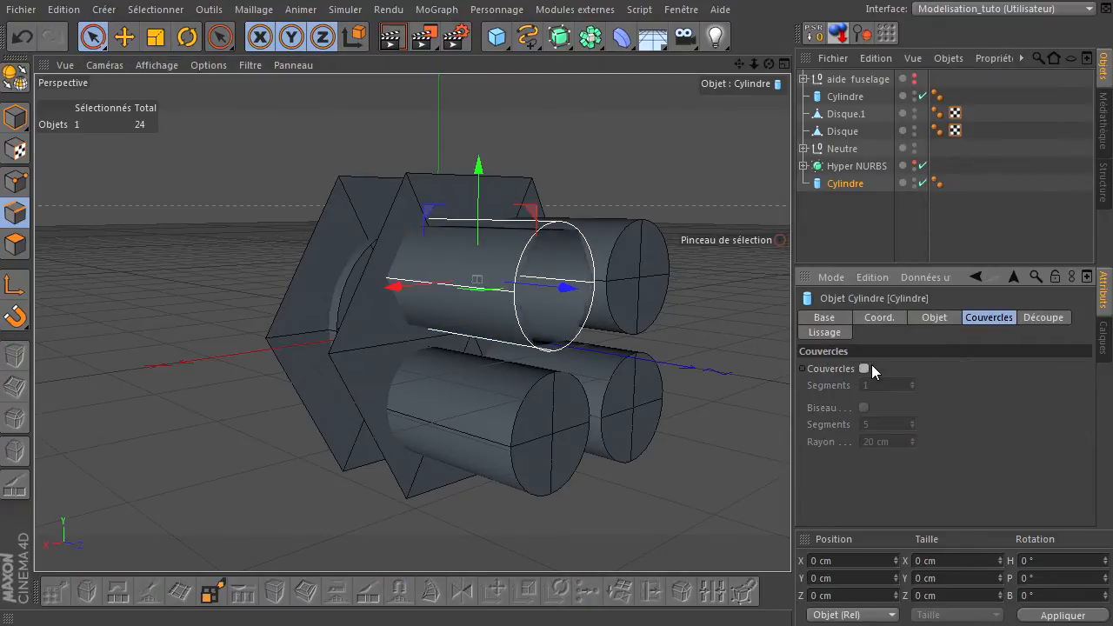
pyautogui.click(949, 318)
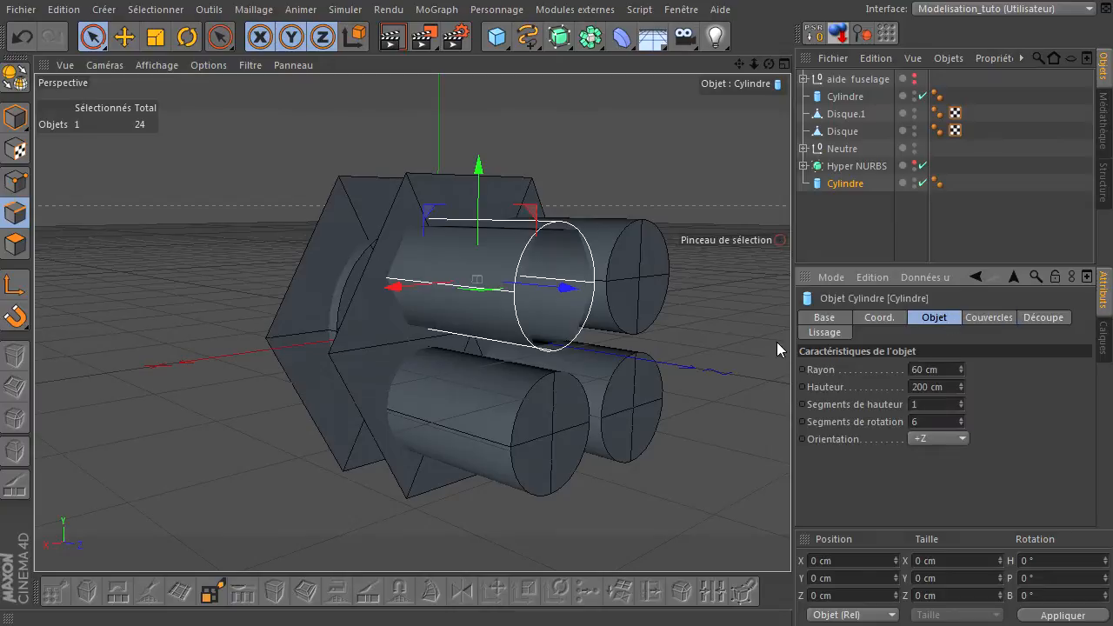
pyautogui.click(15, 79)
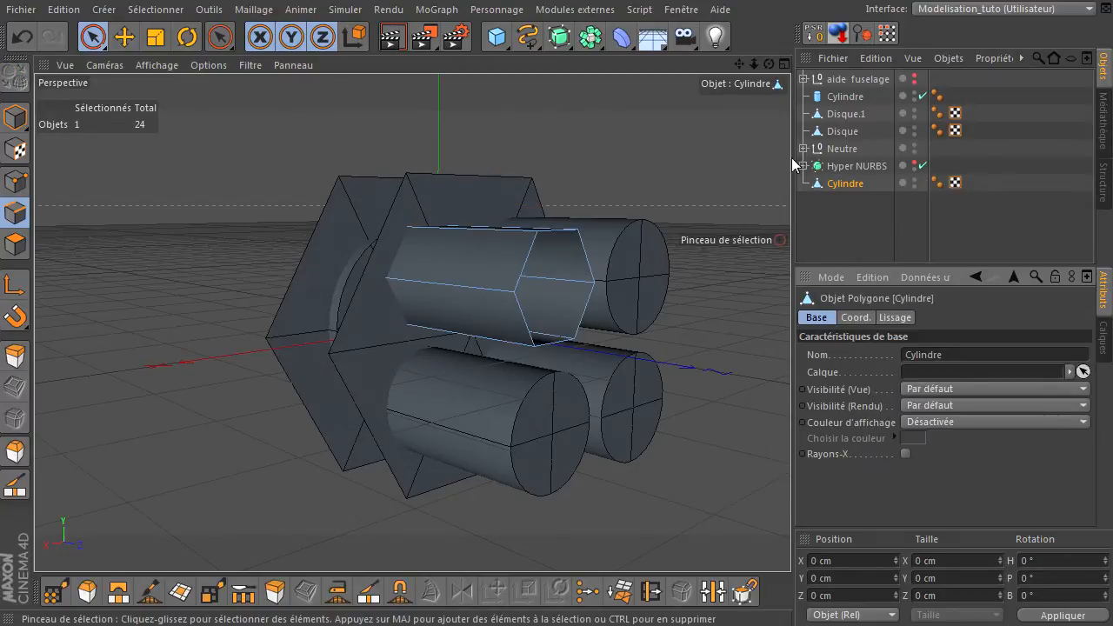
# - In polygon mode, make a loop cut with the knife around the hexagonal cylinder, about 128 cm from its inner end
pyautogui.moveTo(767, 64); pyautogui.dragTo(626, 442)
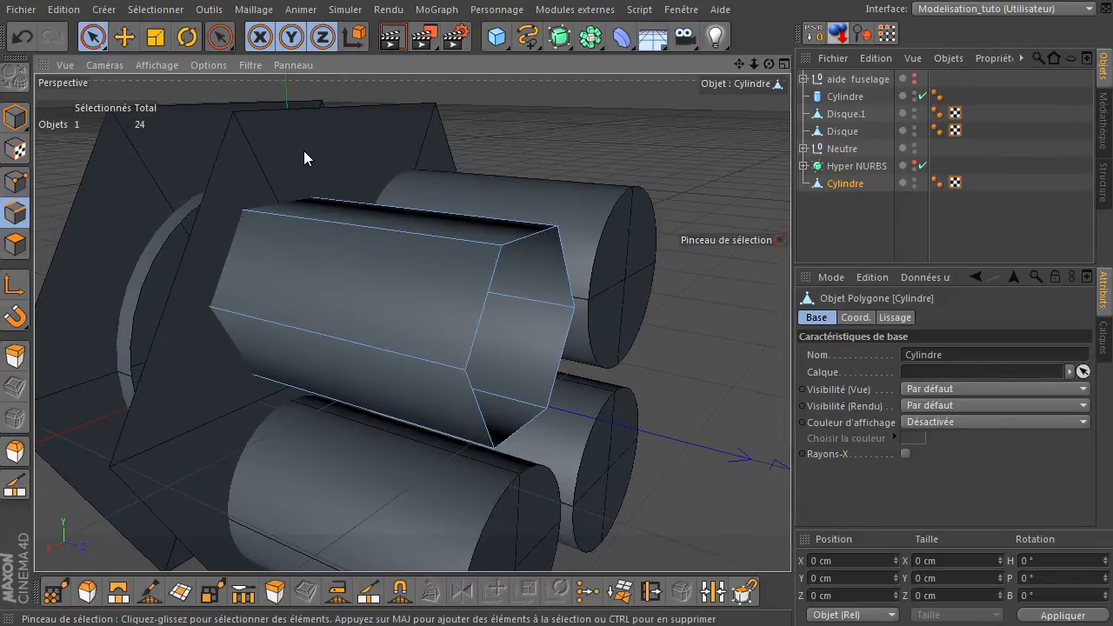
pyautogui.click(13, 248)
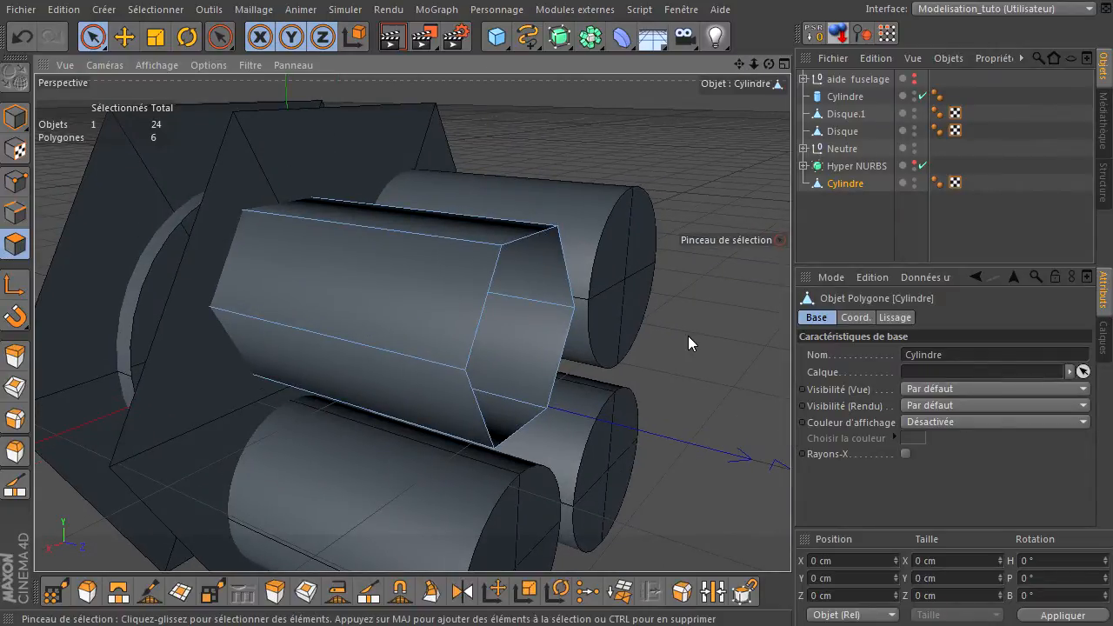
pyautogui.press('k')
pyautogui.moveTo(766, 63); pyautogui.dragTo(804, 336)
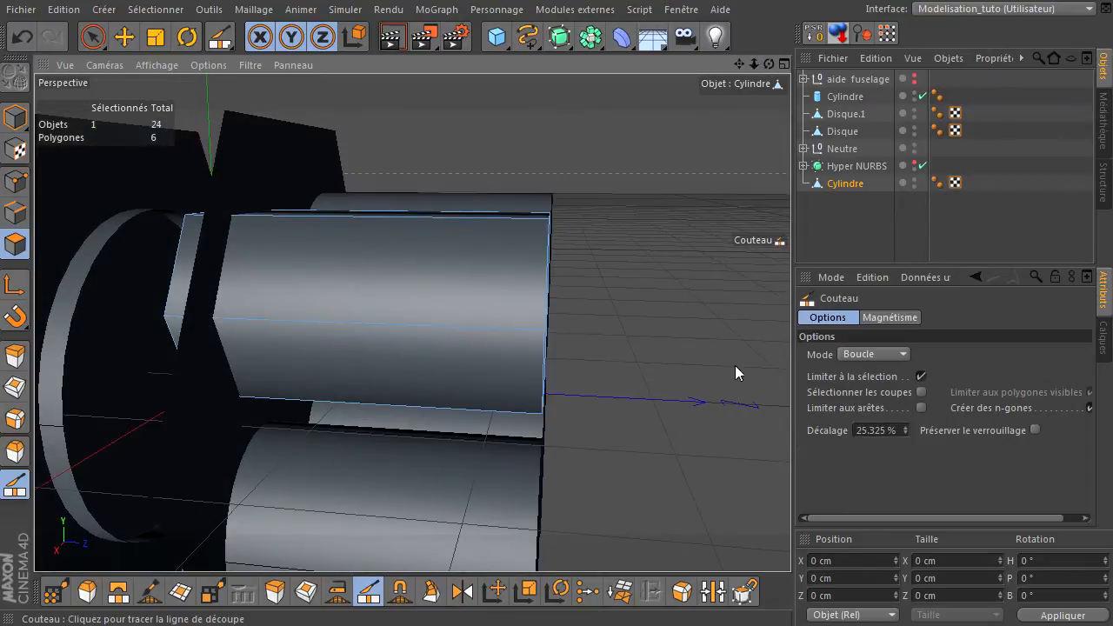
pyautogui.click(412, 278)
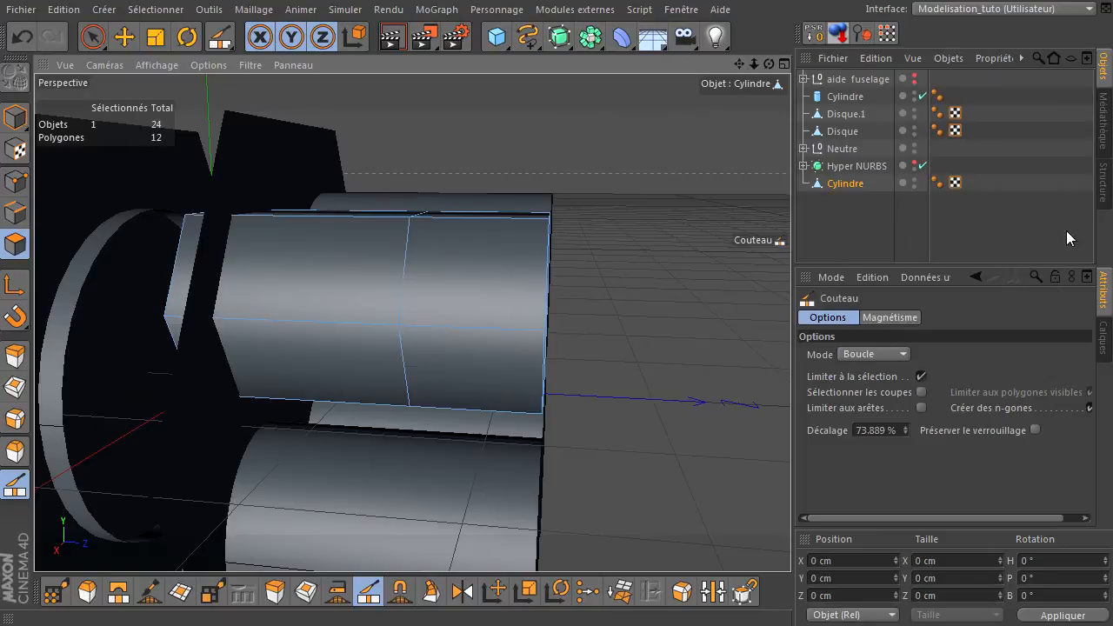
# - Loop-select the ring of polygons forming the longer inner section of the hexagonal cylinder
pyautogui.moveTo(768, 64); pyautogui.dragTo(790, 431)
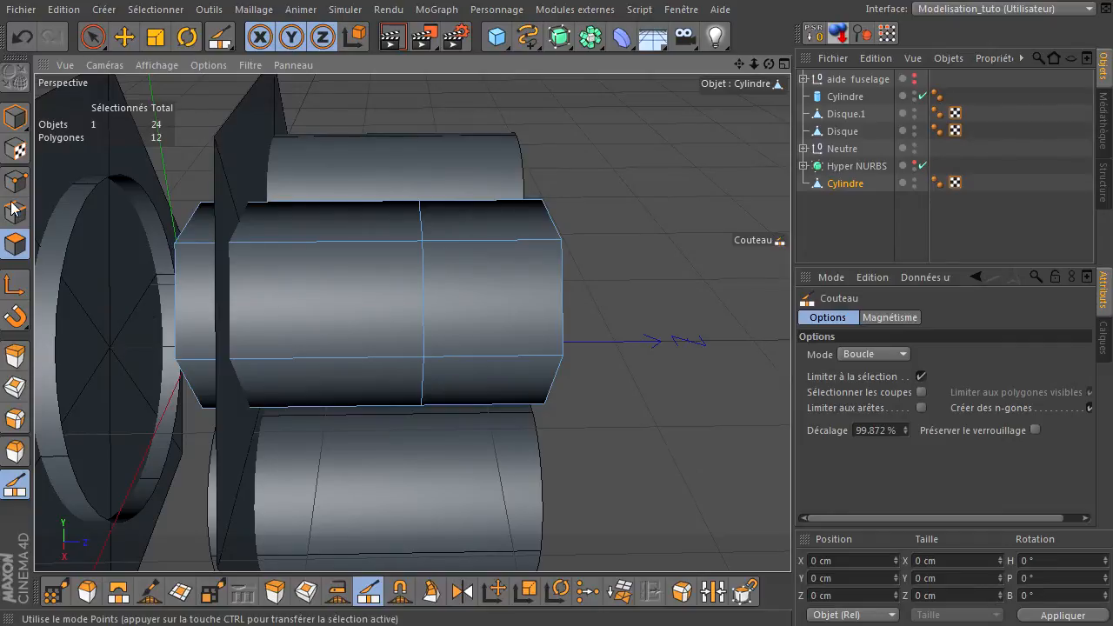
pyautogui.click(19, 247)
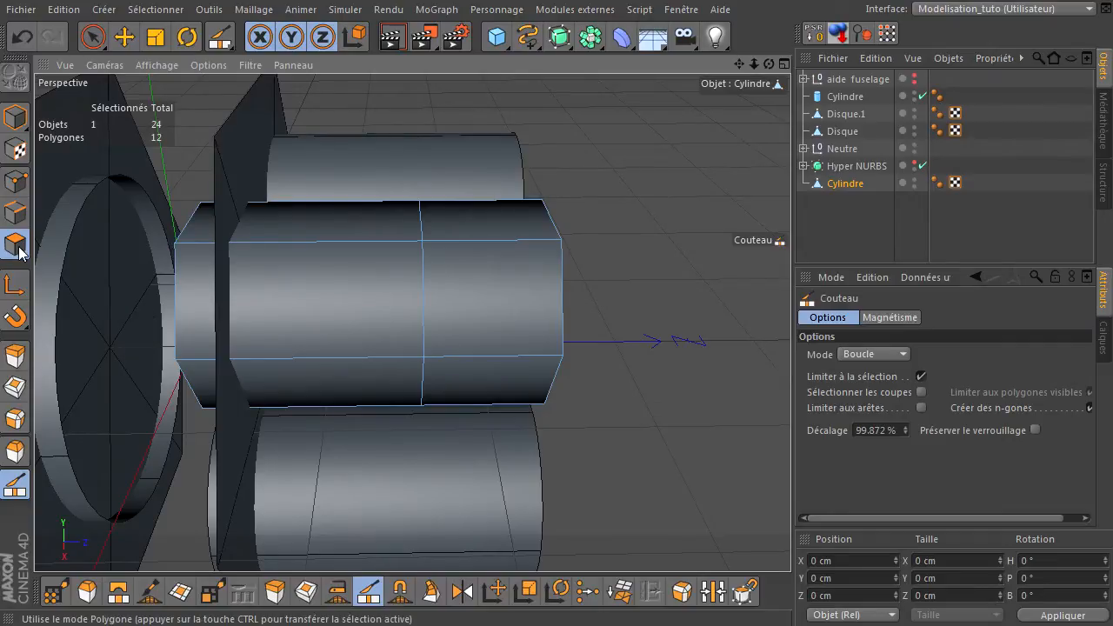
pyautogui.press('u')
pyautogui.press('l')
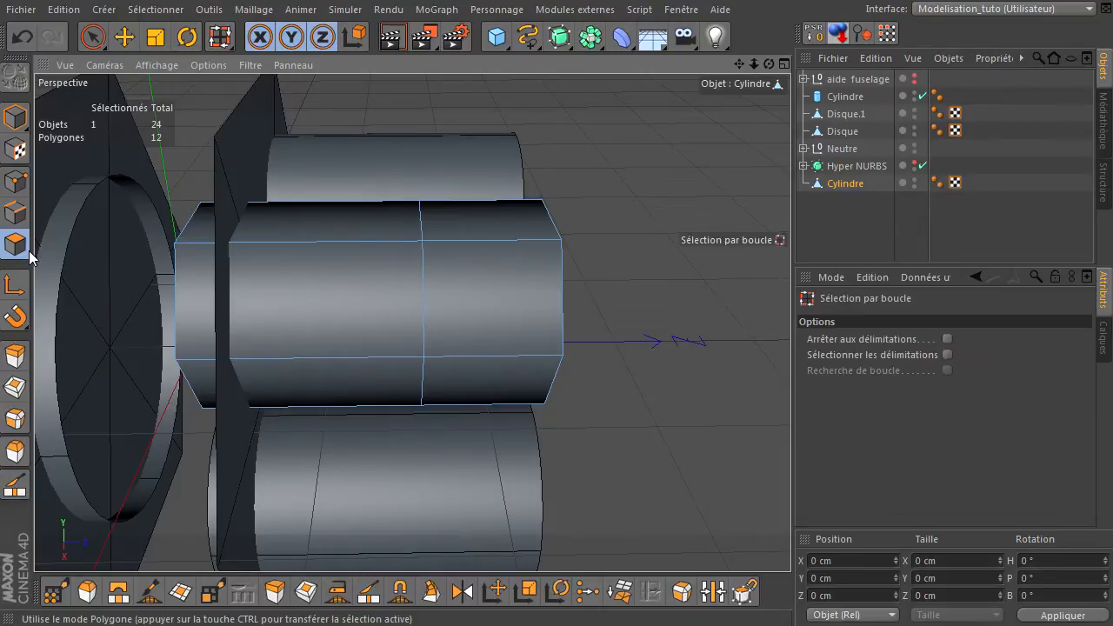
pyautogui.click(216, 226)
pyautogui.click(298, 241)
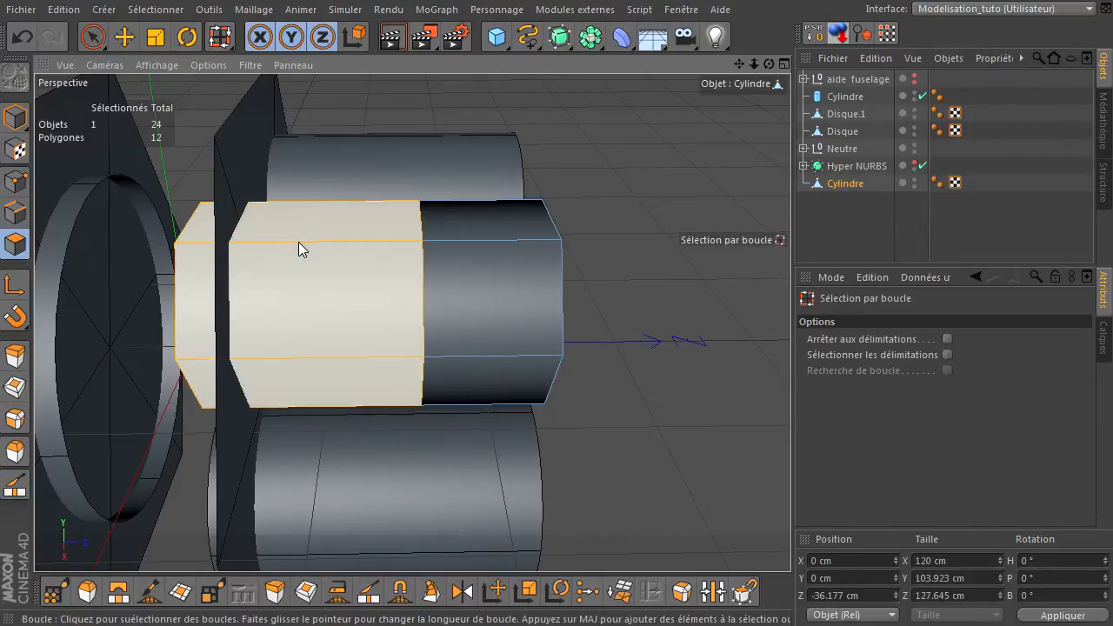
pyautogui.keyDown('alt'); pyautogui.moveTo(790, 430); pyautogui.dragTo(290, 212); pyautogui.keyUp('alt')
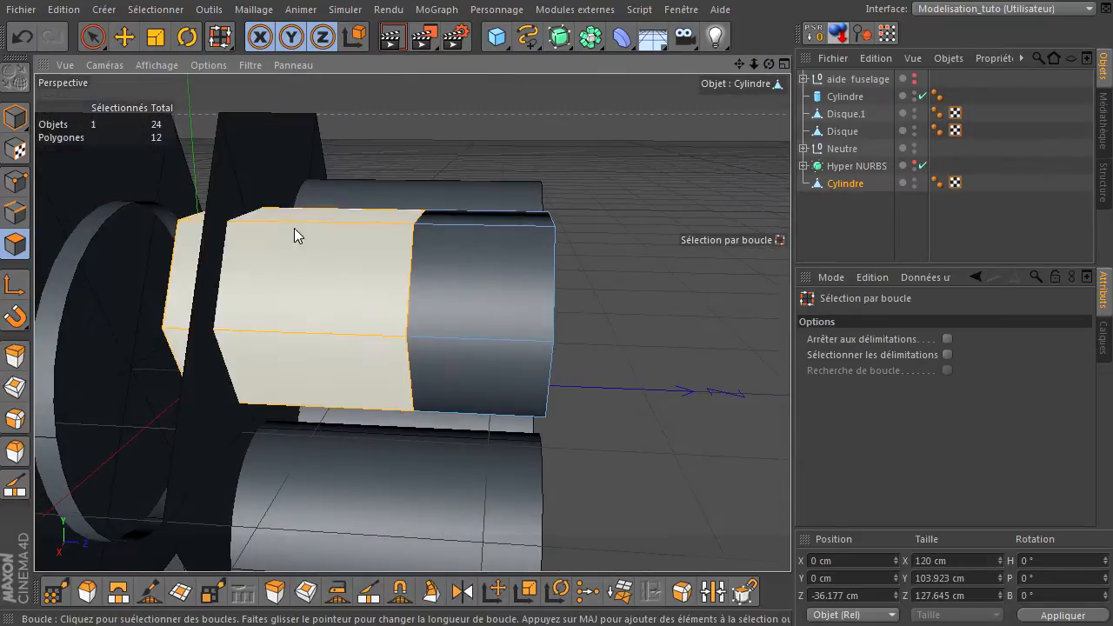
pyautogui.click(374, 375)
# - Scale the selected inner ring down in X and Y only, to about 100 cm by 87 cm, keeping its length
pyautogui.press('t')
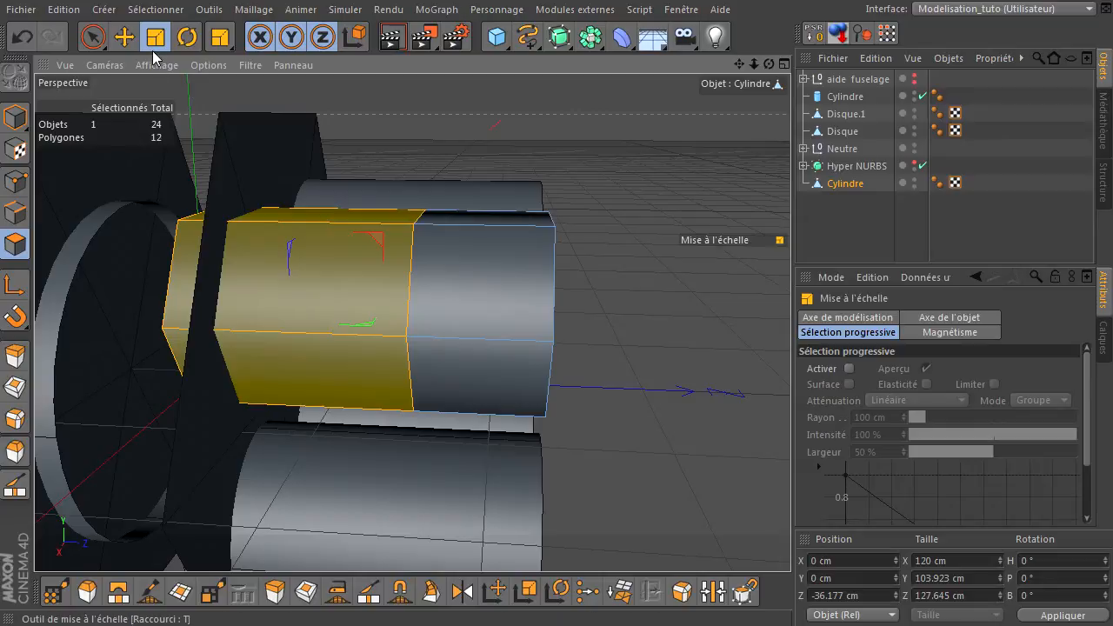
pyautogui.moveTo(770, 66); pyautogui.dragTo(565, 214)
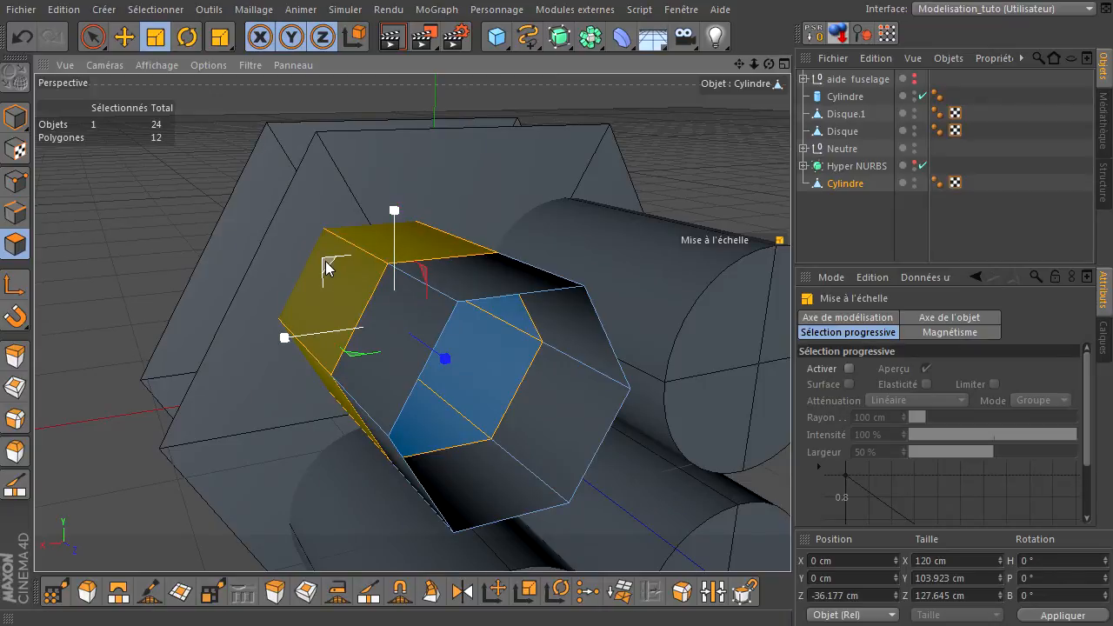
pyautogui.moveTo(329, 267); pyautogui.dragTo(358, 269)
pyautogui.moveTo(768, 65); pyautogui.dragTo(790, 430)
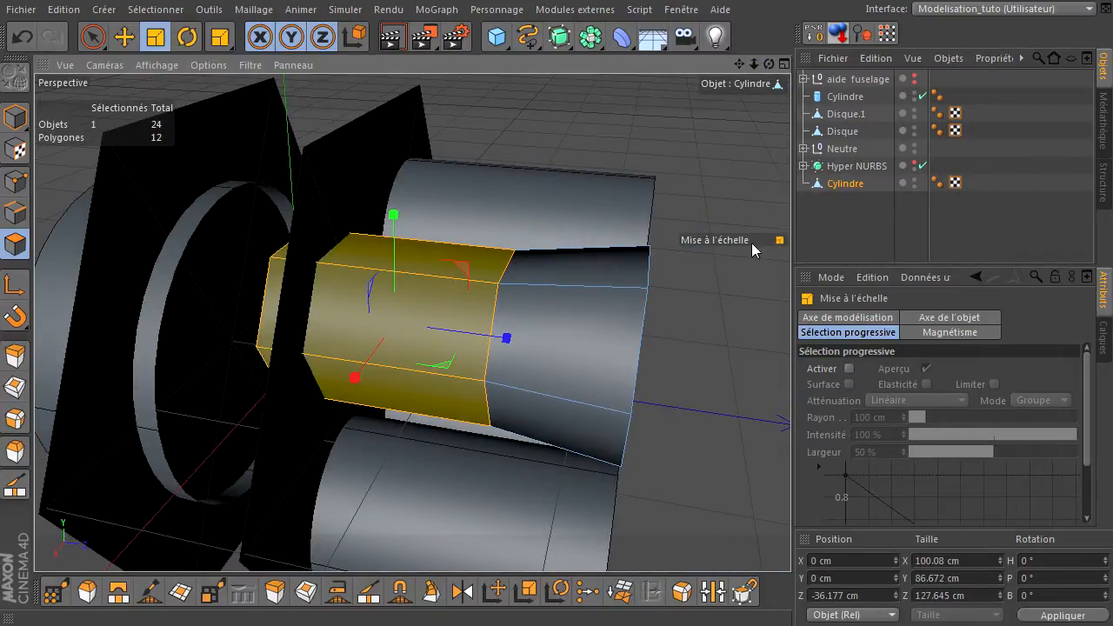
pyautogui.moveTo(768, 65); pyautogui.dragTo(790, 430)
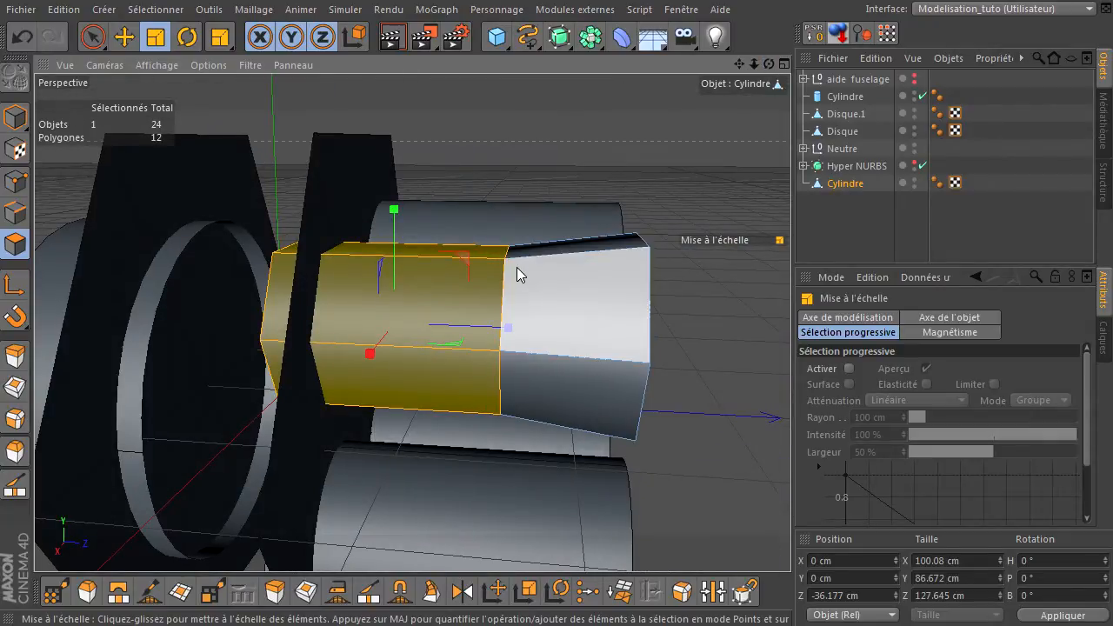
pyautogui.moveTo(479, 268); pyautogui.dragTo(479, 268)
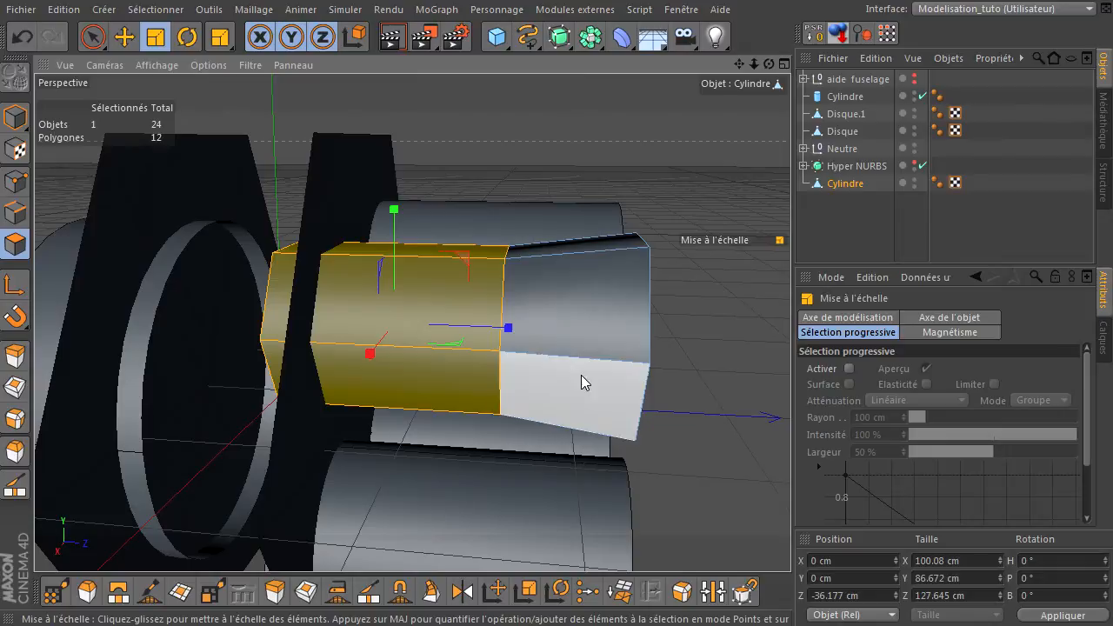
# - Place the hexagonal Cylindre inside a new Hyper NURBS and set its viewport subdivision to 3
pyautogui.click(856, 185)
pyautogui.click(14, 117)
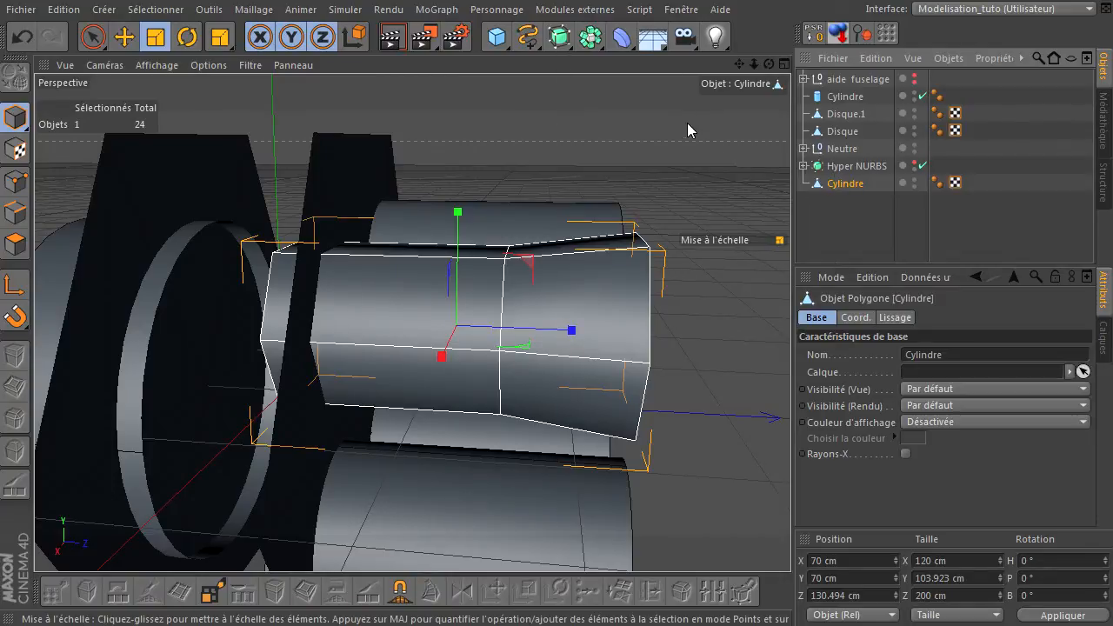
pyautogui.keyDown('alt'); pyautogui.click(559, 39); pyautogui.keyUp('alt')
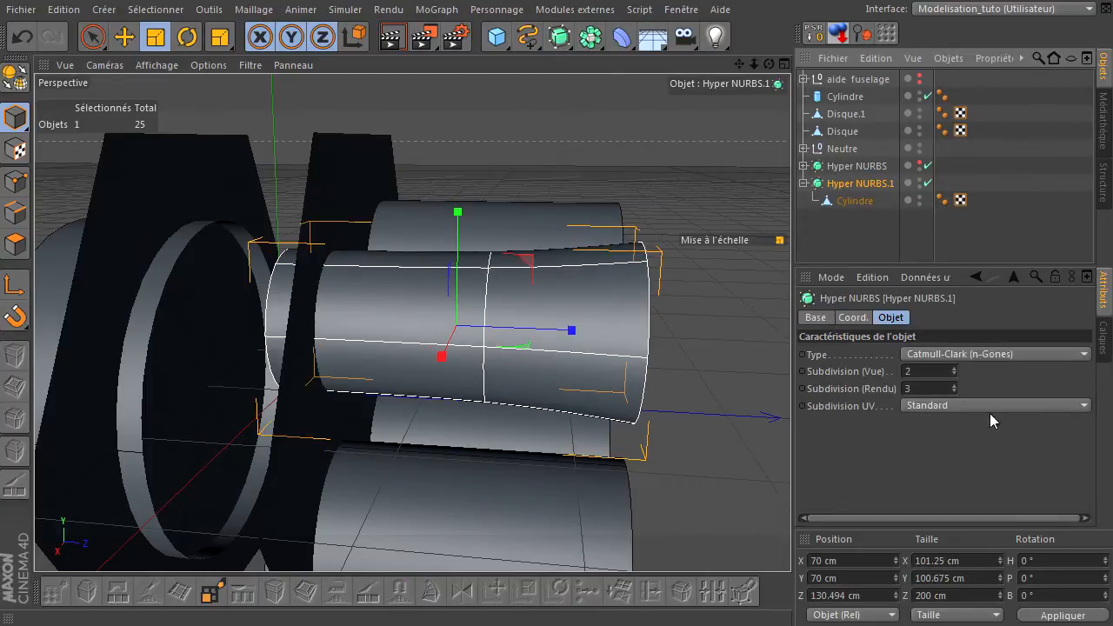
pyautogui.click(953, 371)
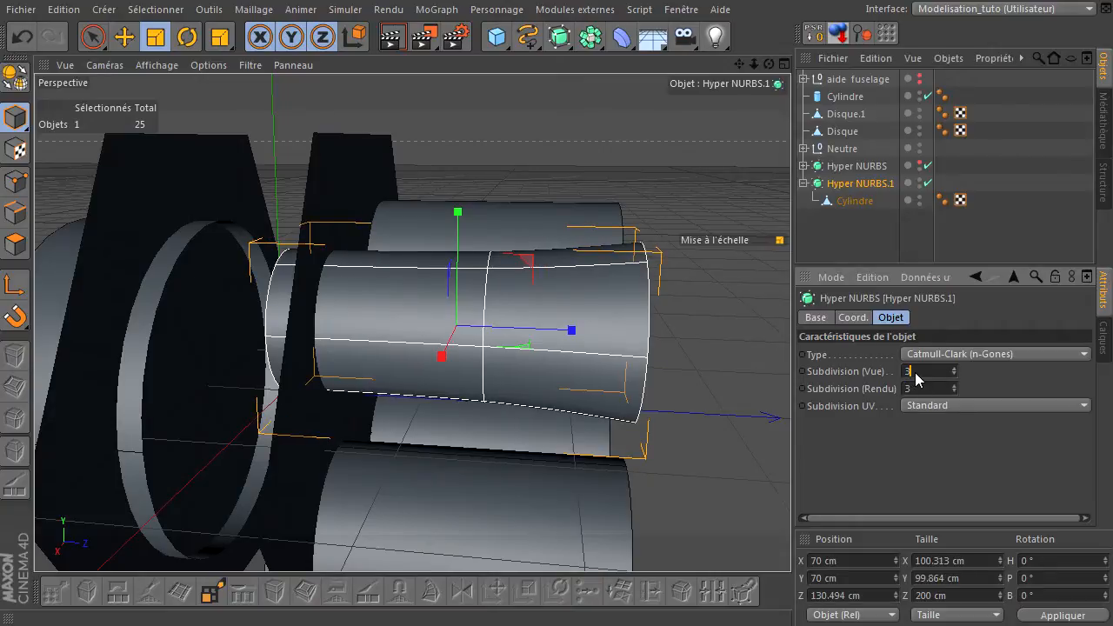
pyautogui.click(857, 236)
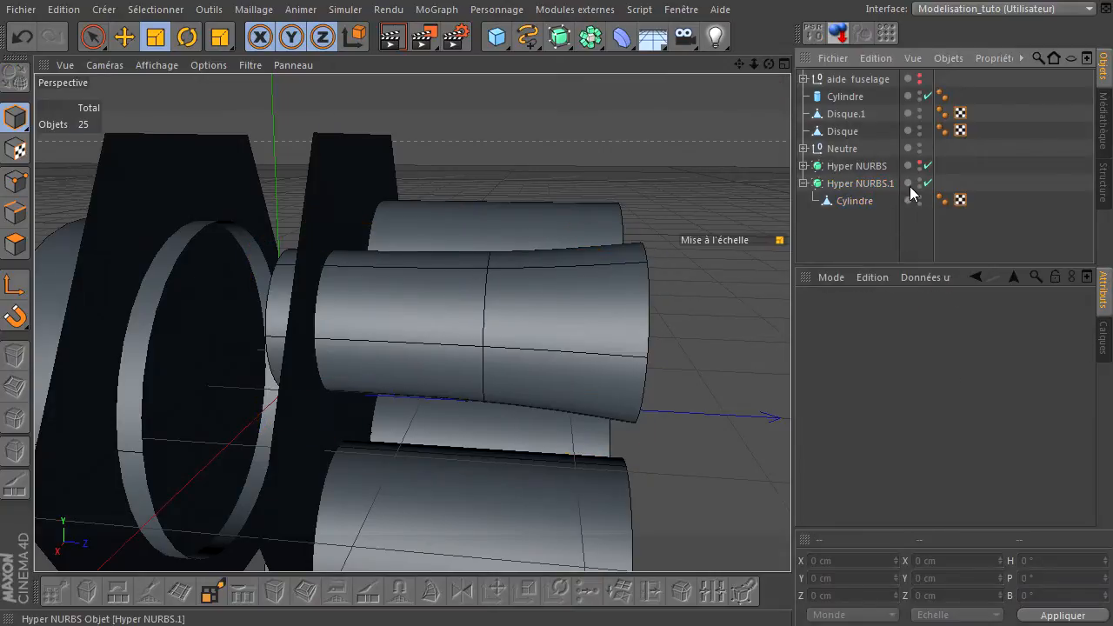
# - Compare the Cylindre's shape around the middle cut with Hyper NURBS.1 disabled and enabled
pyautogui.click(869, 200)
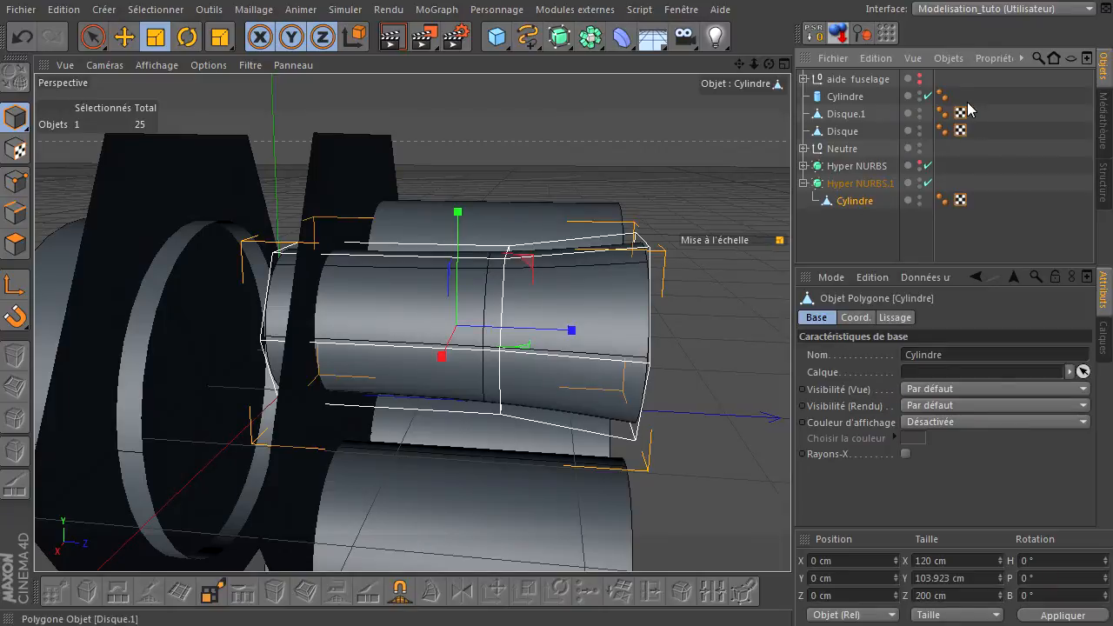
pyautogui.moveTo(769, 65); pyautogui.dragTo(787, 433)
pyautogui.scroll(5, 420, 328)
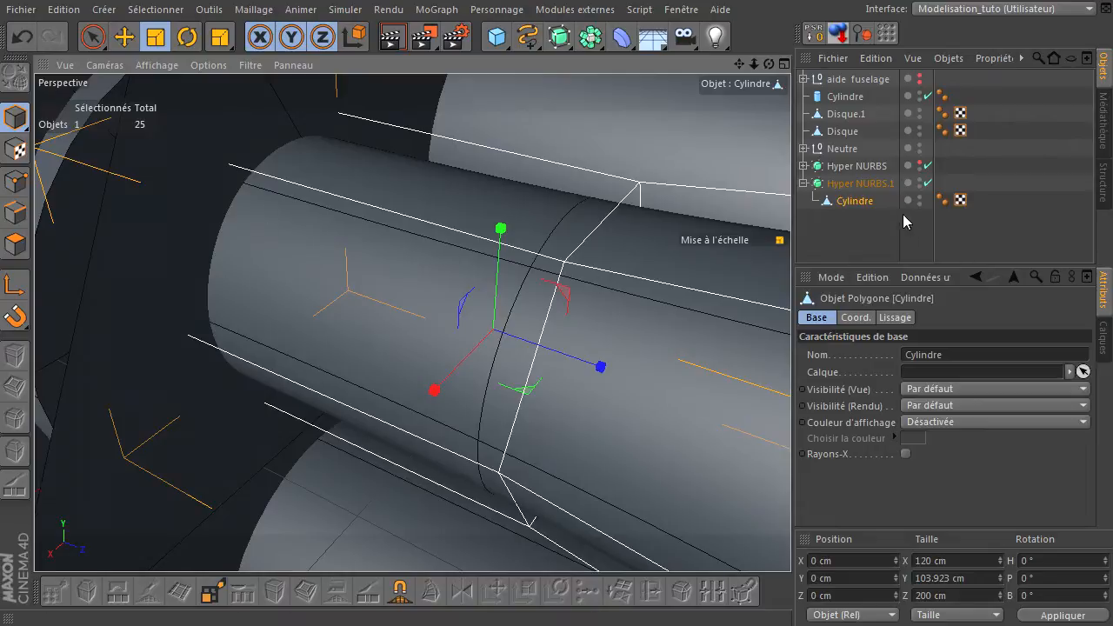
pyautogui.click(928, 184)
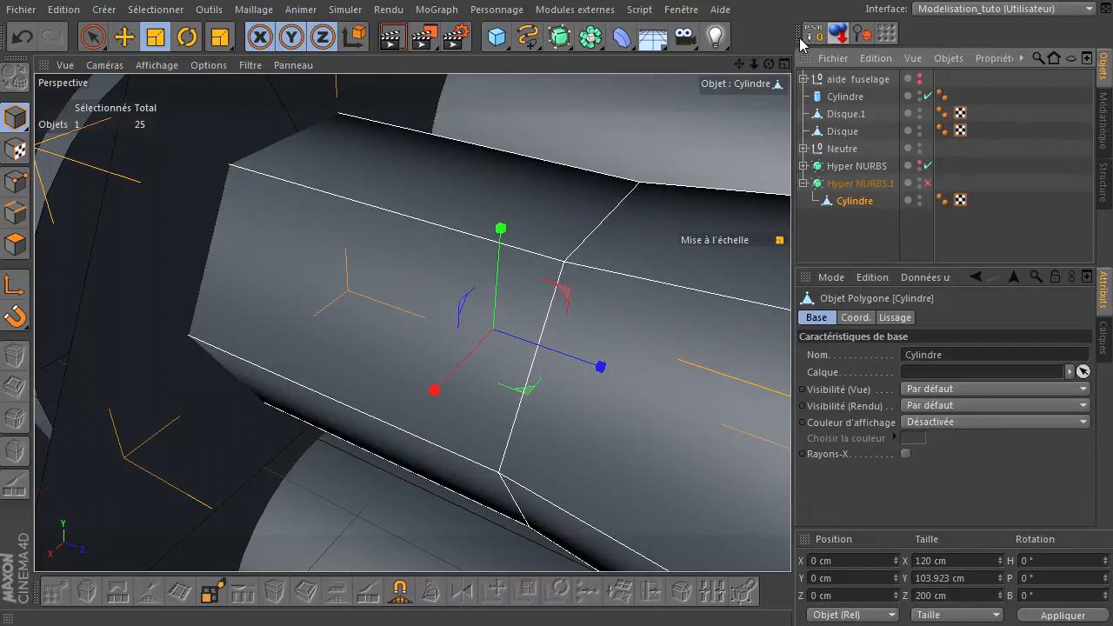
pyautogui.keyDown('alt'); pyautogui.moveTo(549, 383); pyautogui.dragTo(412, 323, button='middle'); pyautogui.keyUp('alt')
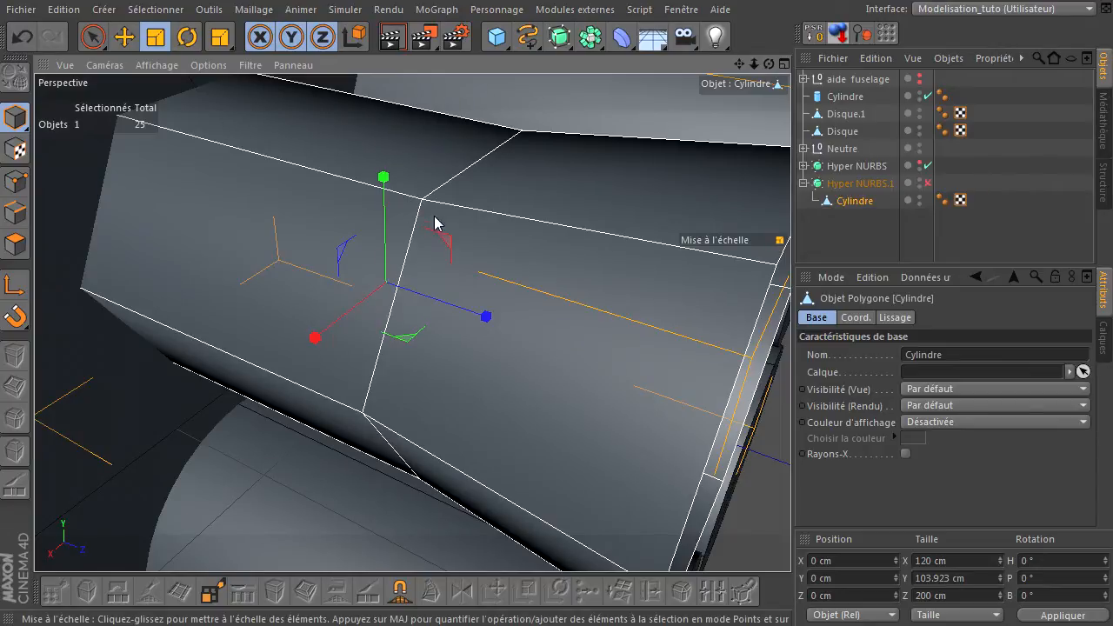
pyautogui.click(929, 183)
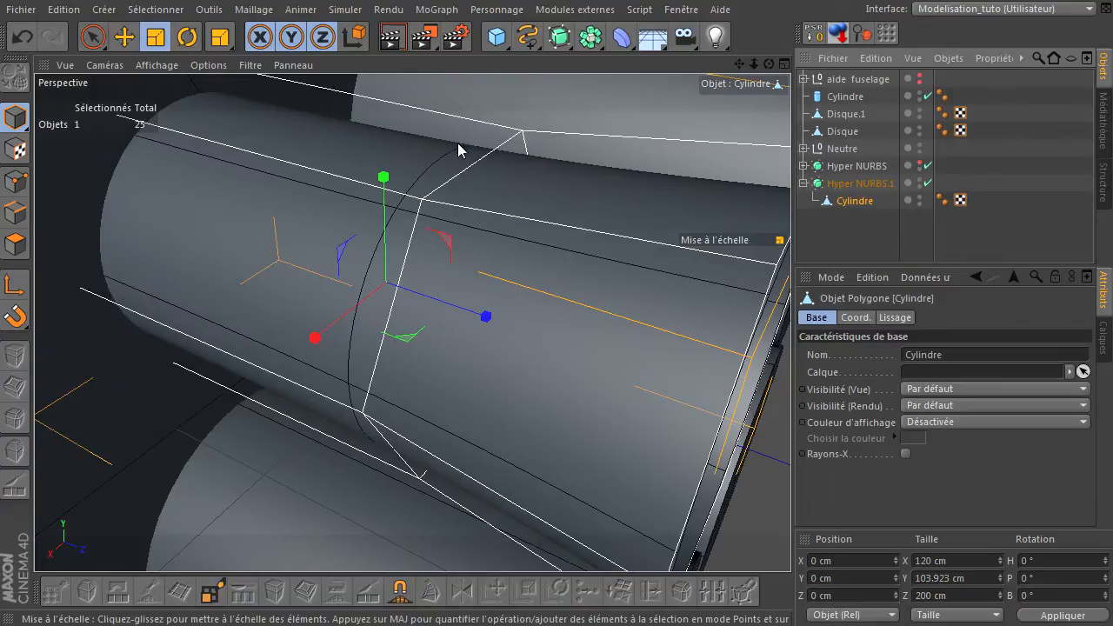
# - Disable Hyper NURBS.1 and loop-select the Cylindre's middle edge loop, where the narrow section meets the flared end
pyautogui.click(929, 183)
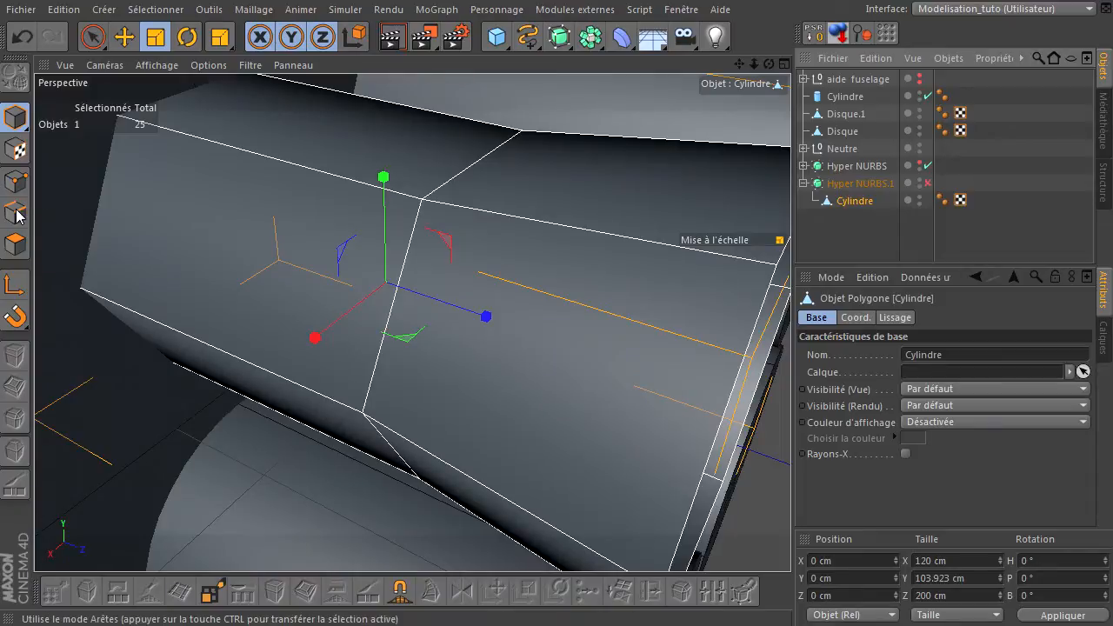
pyautogui.click(15, 212)
pyautogui.press('u')
pyautogui.press('l')
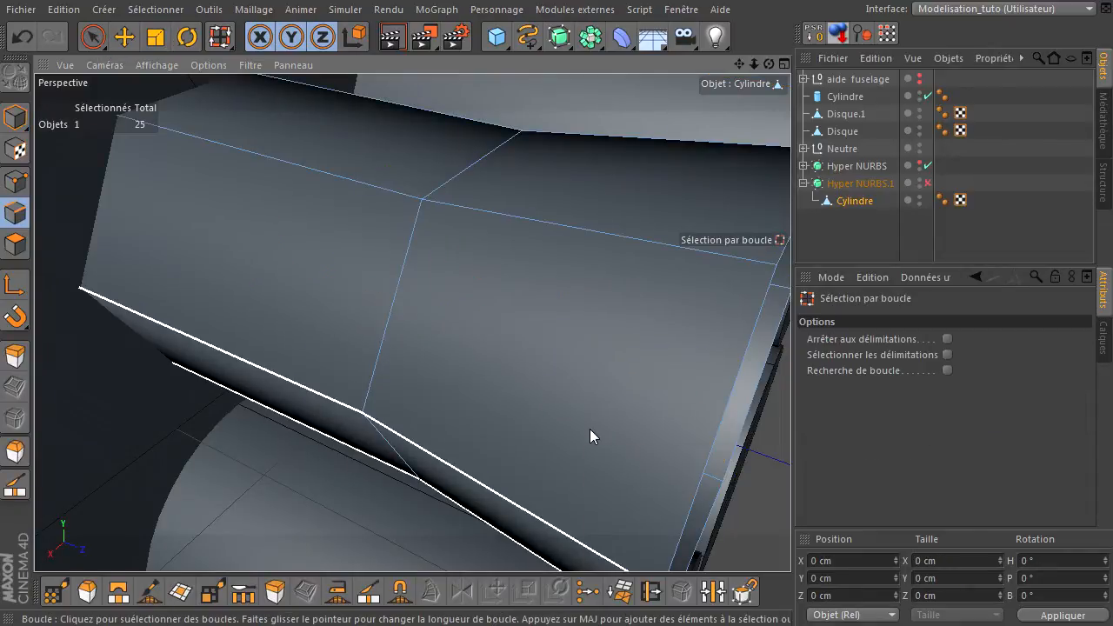
pyautogui.click(399, 306)
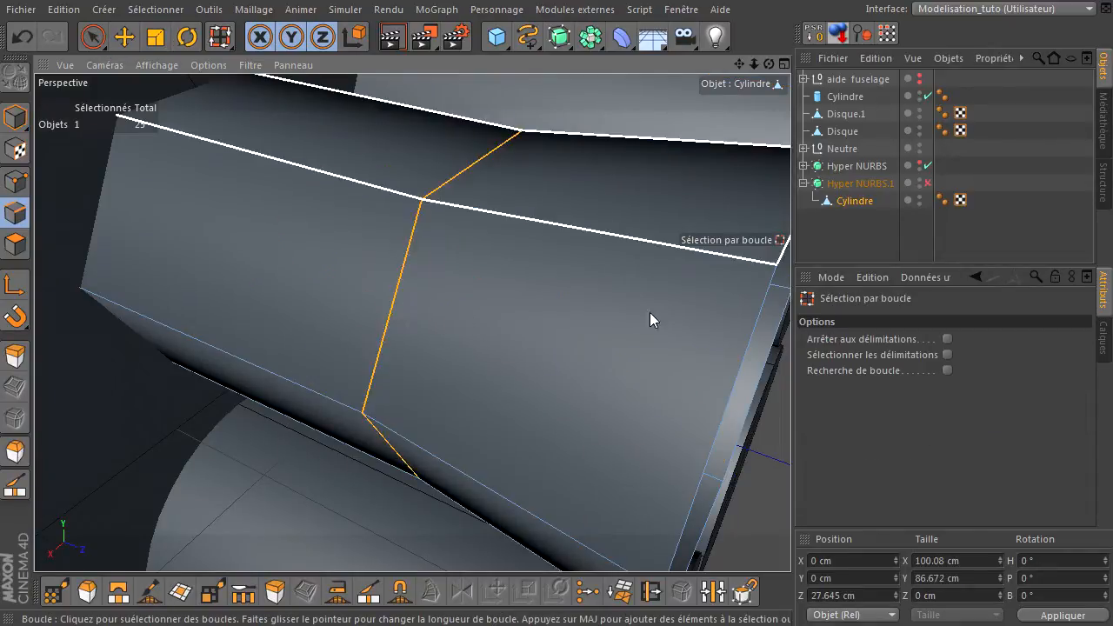
pyautogui.moveTo(767, 63); pyautogui.dragTo(790, 432)
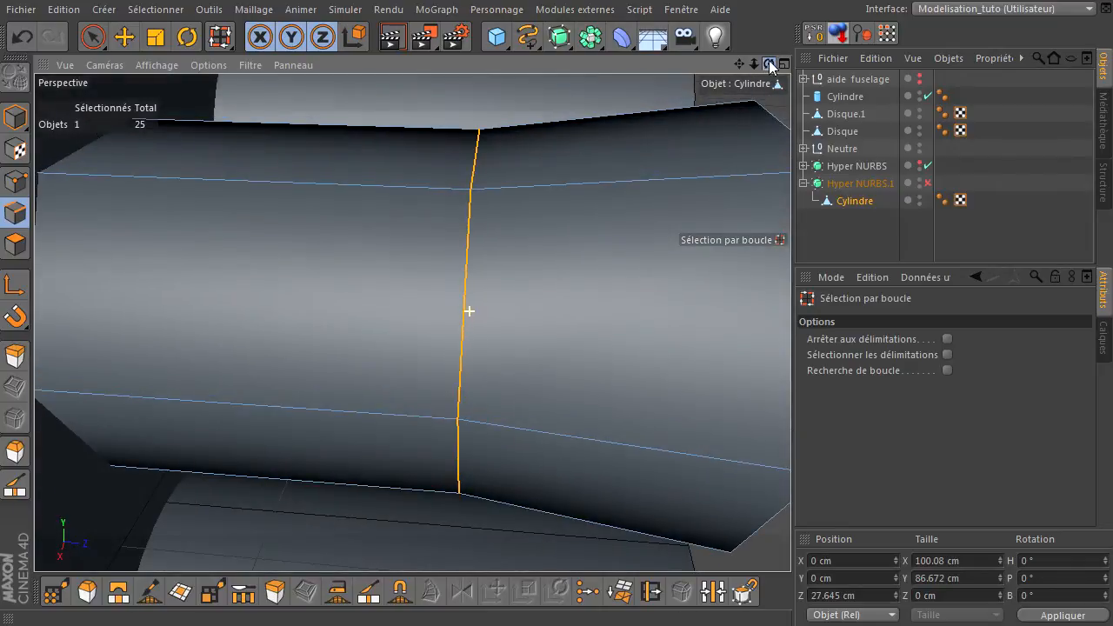
# - Bevel the selected middle edge loop with an inner offset of 0.8 cm, and re-enable Hyper NURBS.1
pyautogui.press('m')
pyautogui.press('s')
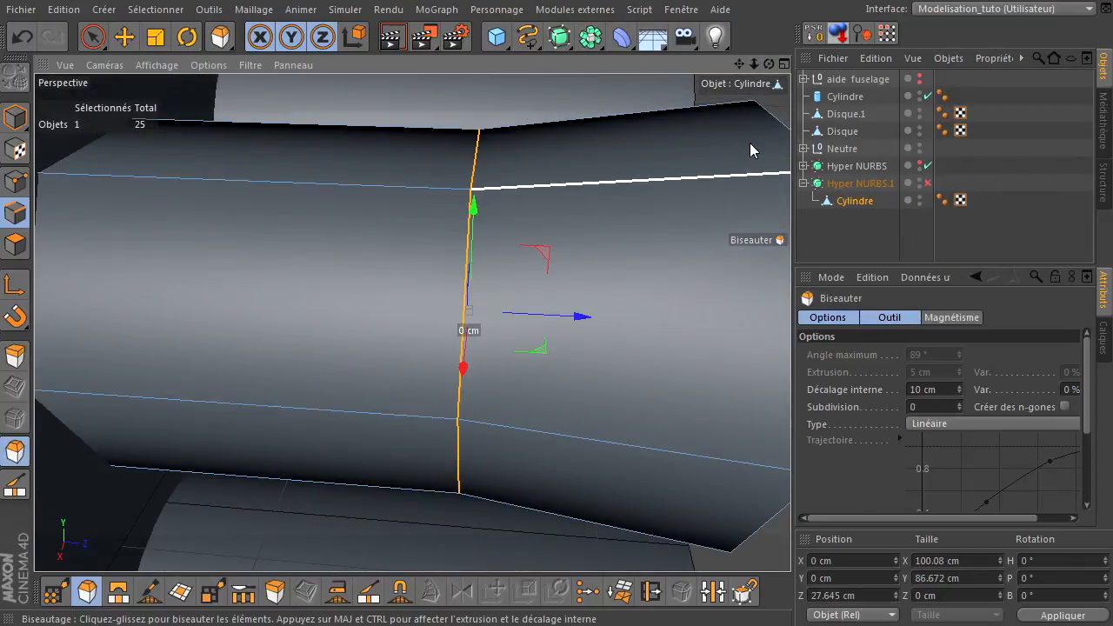
pyautogui.moveTo(651, 281); pyautogui.dragTo(790, 431)
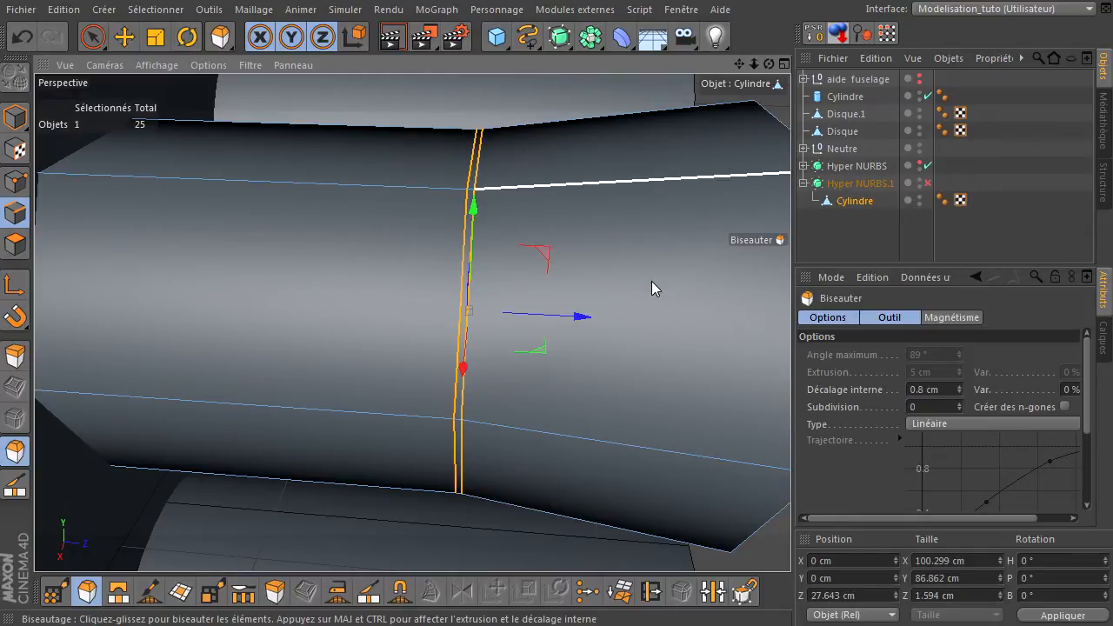
pyautogui.click(927, 185)
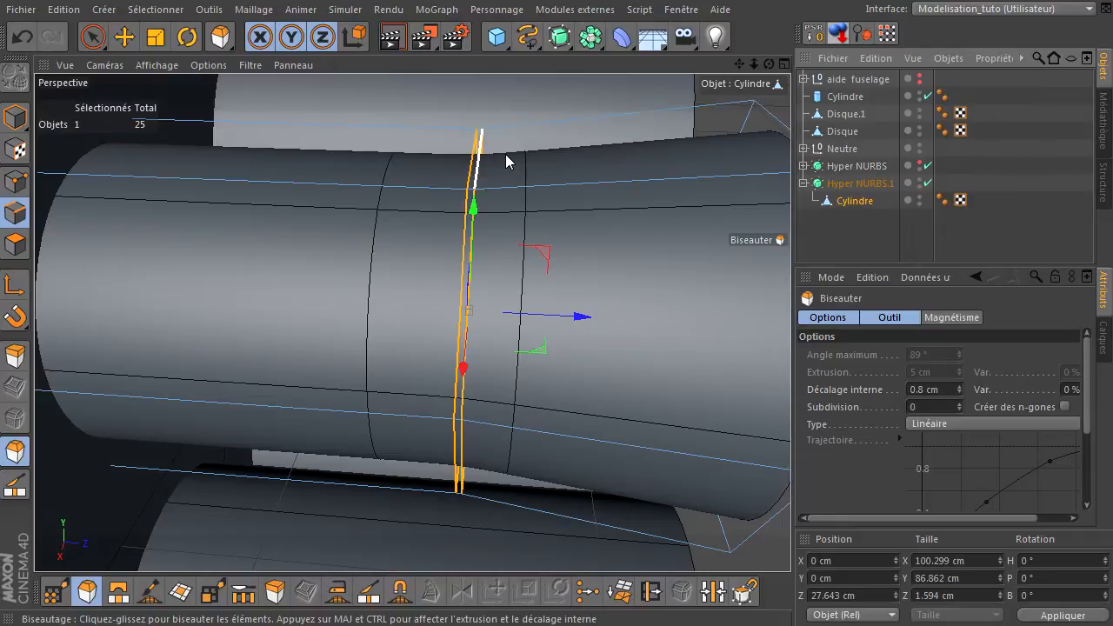
pyautogui.moveTo(739, 65); pyautogui.dragTo(618, 99)
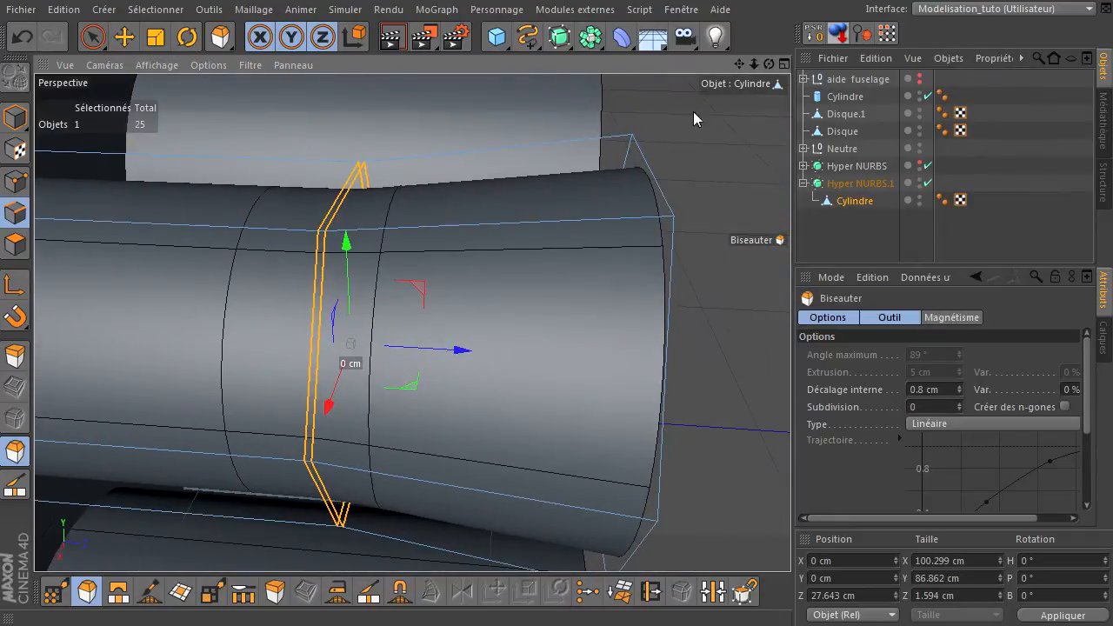
pyautogui.click(89, 38)
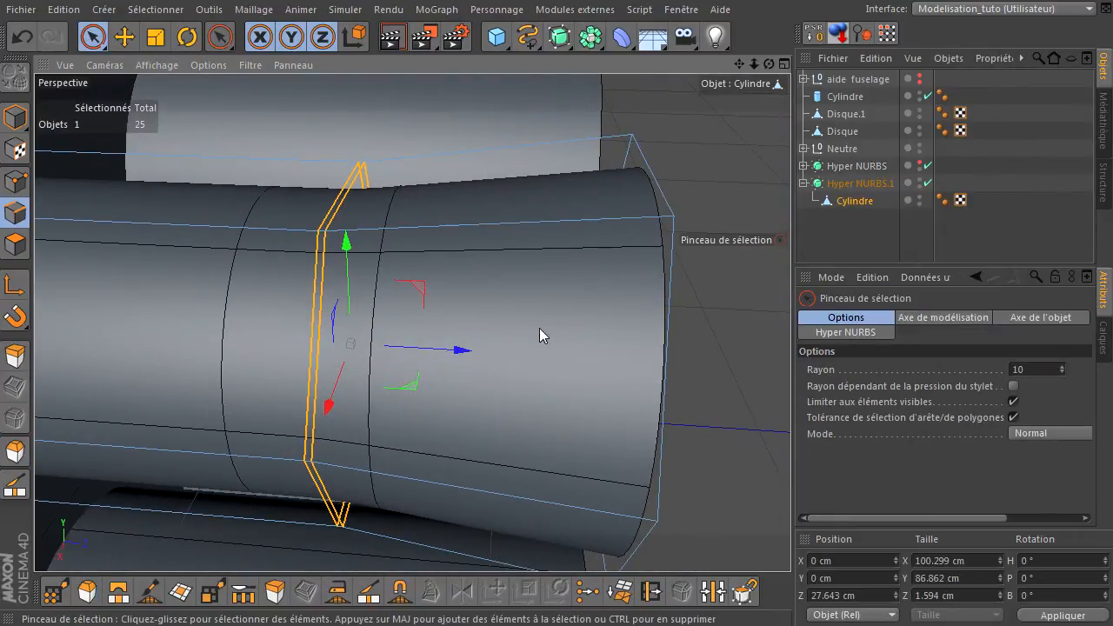
pyautogui.click(552, 266)
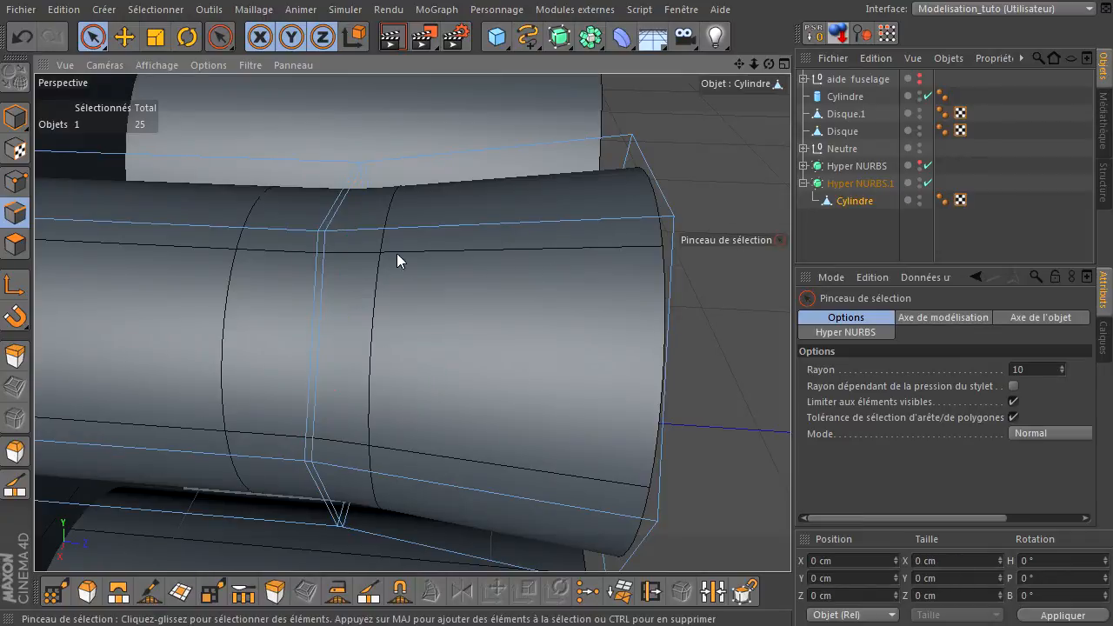
# - In polygon mode, make a knife loop cut around the Cylindre's flared outer section at a 50% offset
pyautogui.click(844, 202)
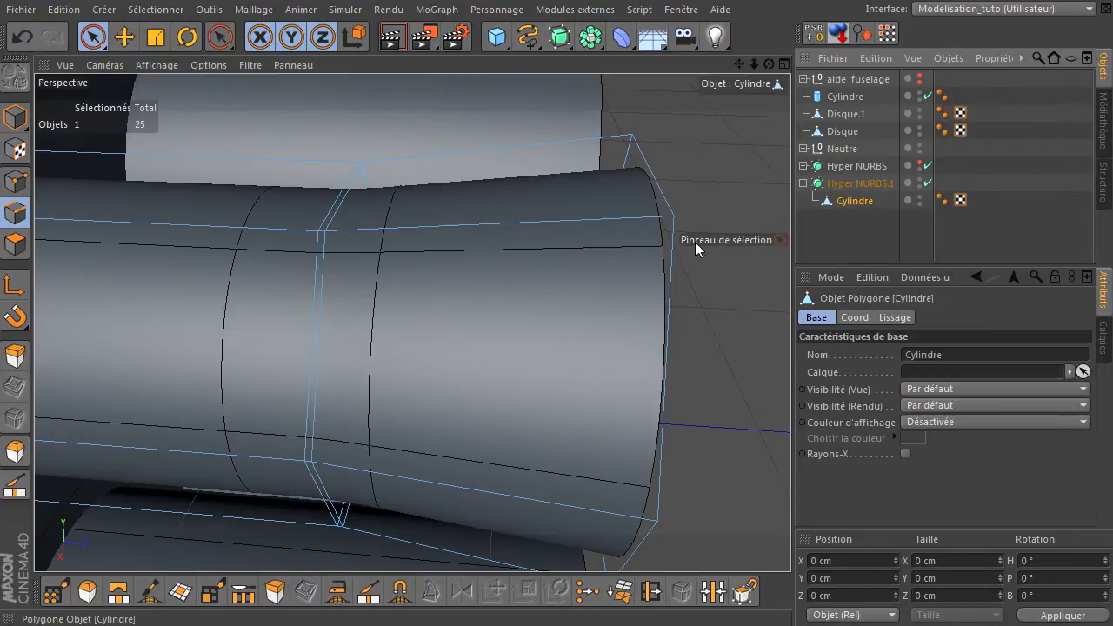
pyautogui.click(14, 243)
pyautogui.click(739, 279)
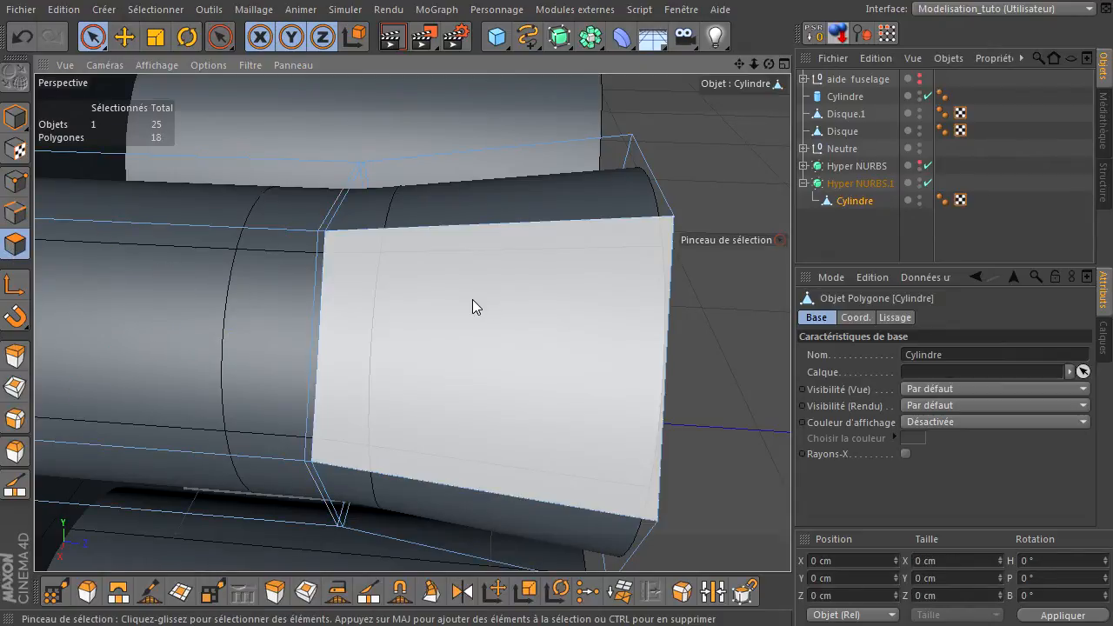
pyautogui.press('k')
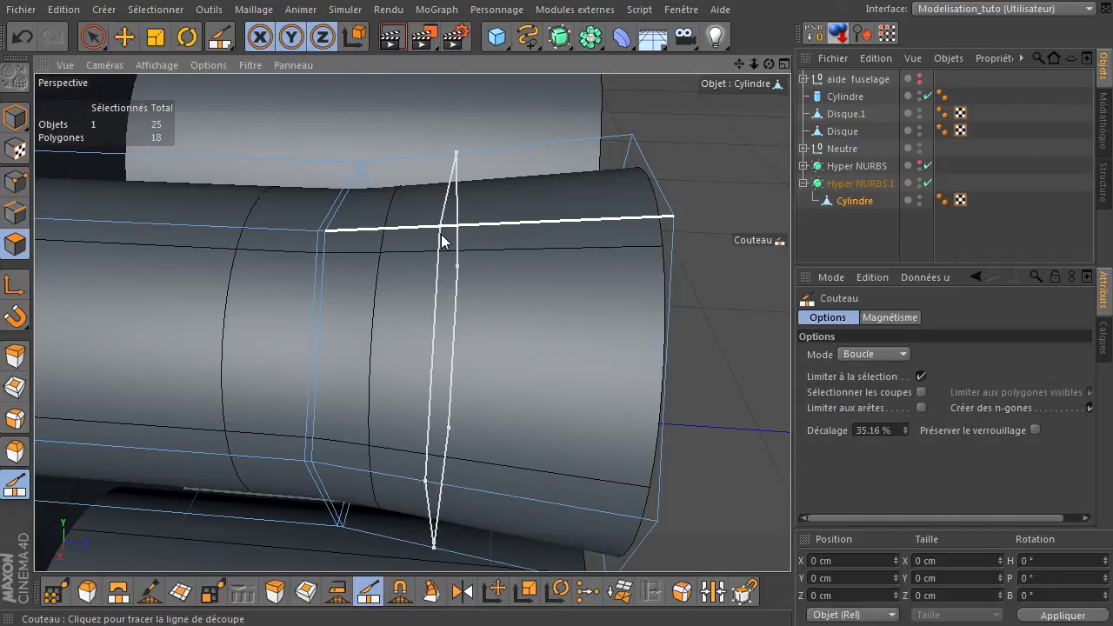
pyautogui.click(886, 431)
pyautogui.write('50')
pyautogui.press('Return')
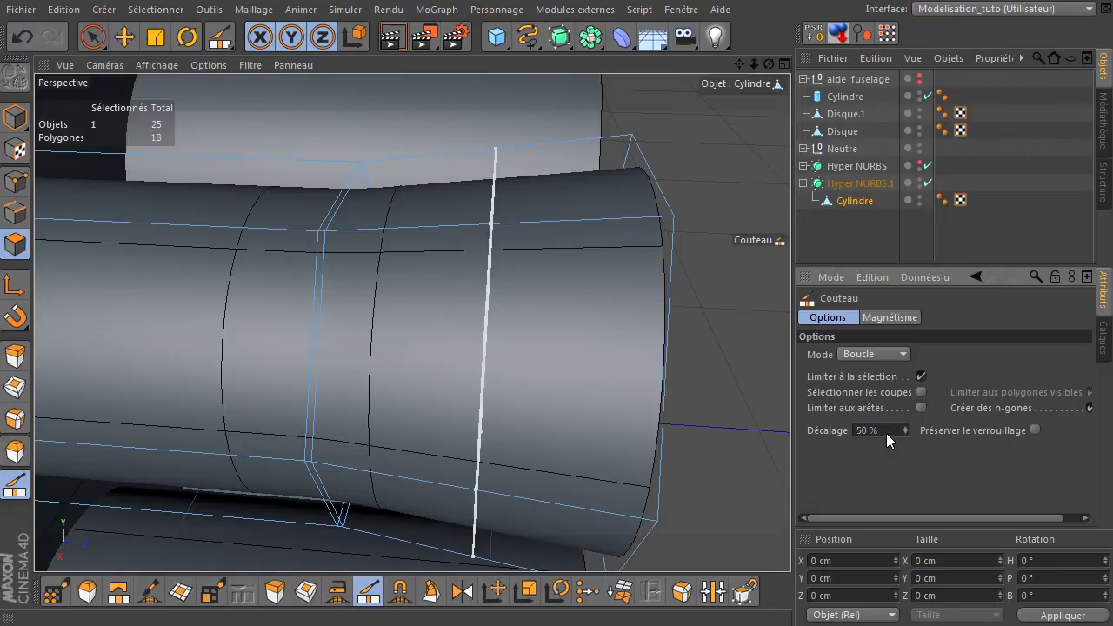
pyautogui.click(720, 319)
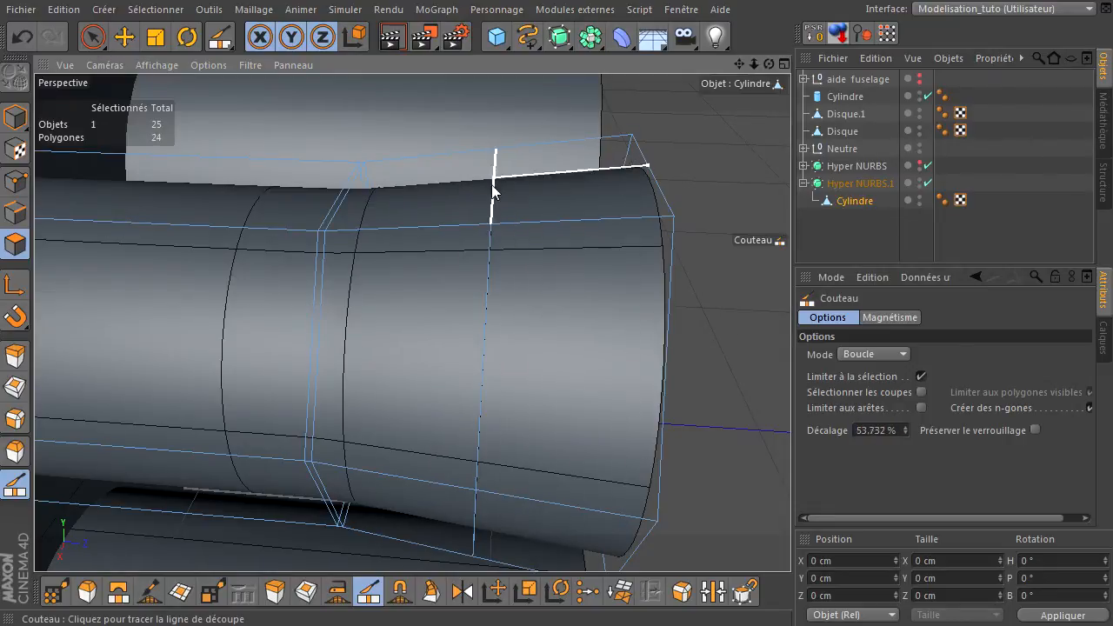
pyautogui.moveTo(768, 63); pyautogui.dragTo(790, 431)
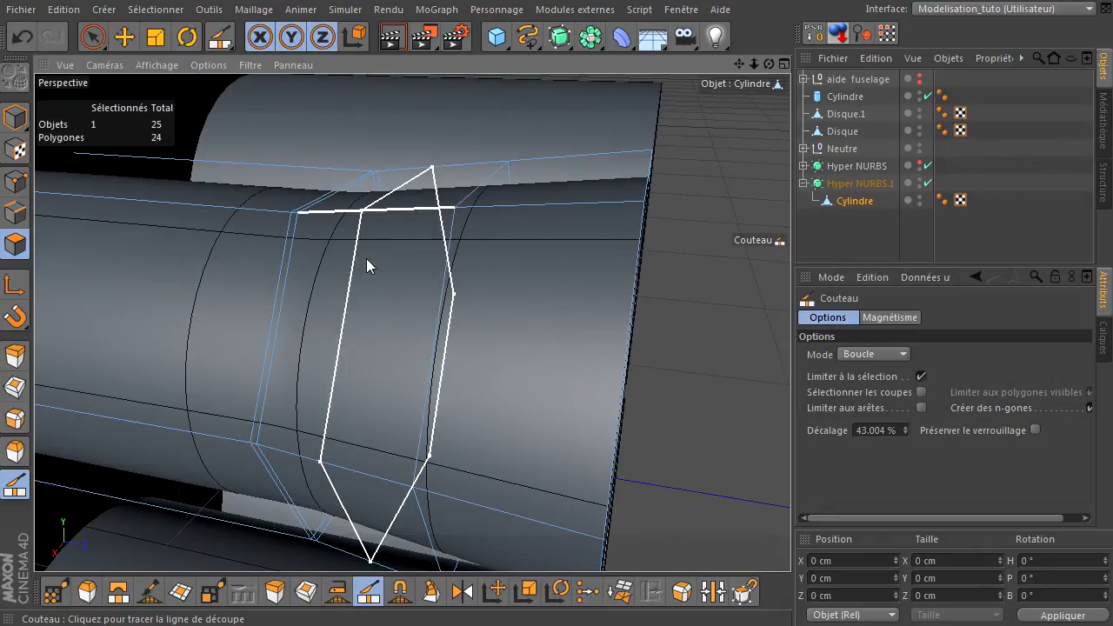
# - In edge mode, loop-select the new cut's edge loop around the Cylindre's flared section
pyautogui.click(16, 215)
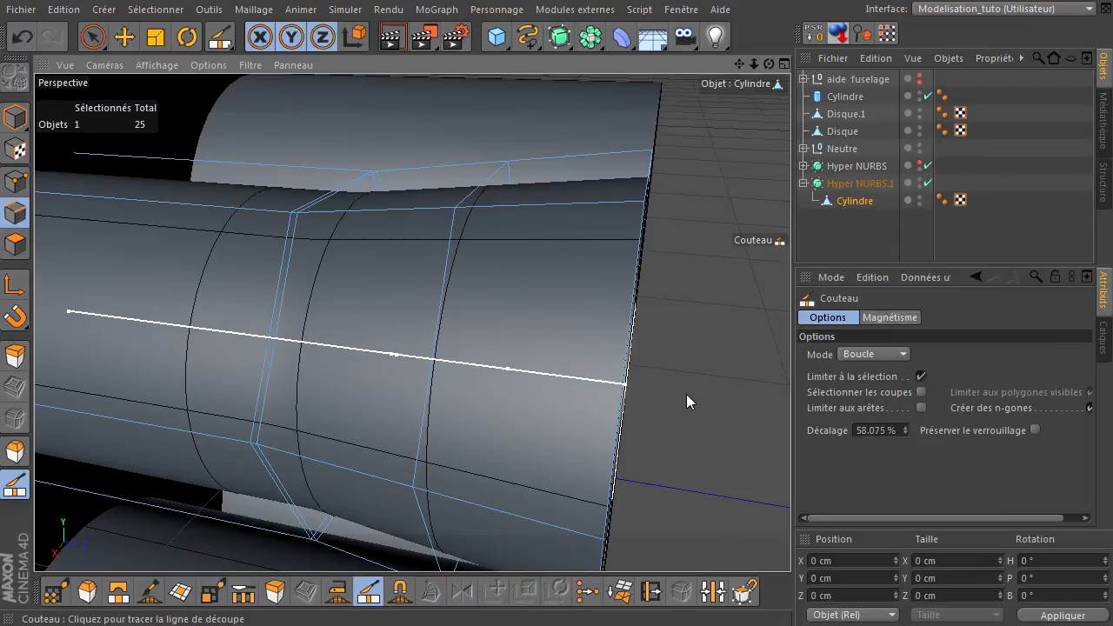
pyautogui.press('u')
pyautogui.press('l')
pyautogui.click(436, 337)
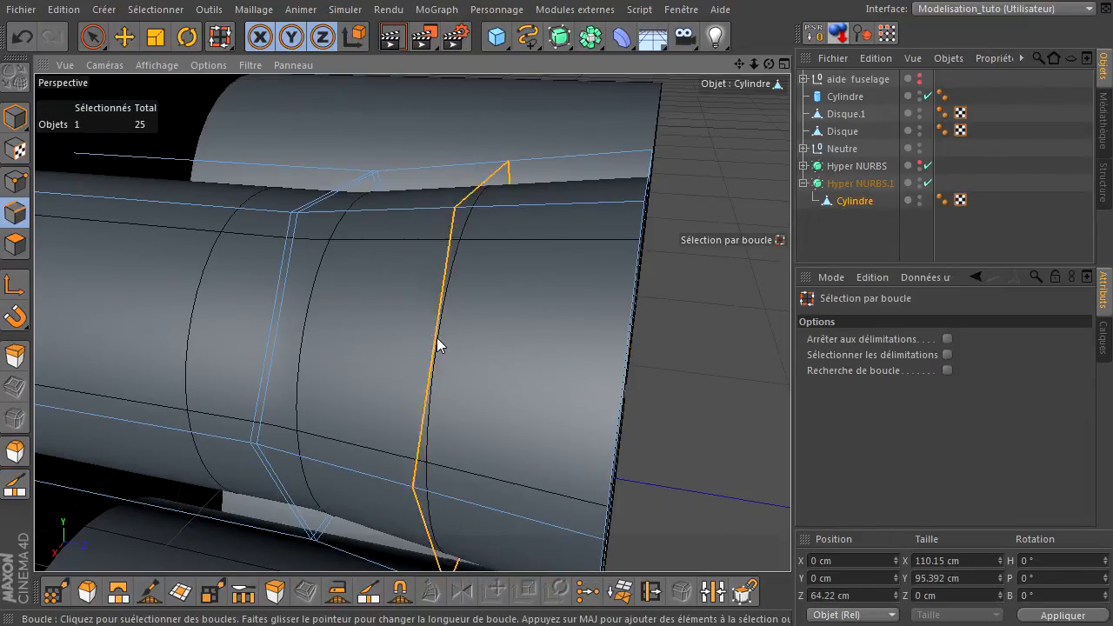
# - Bevel the selected edge loop with an inner offset of 30.1 cm and 8 subdivisions
pyautogui.press('m')
pyautogui.press('s')
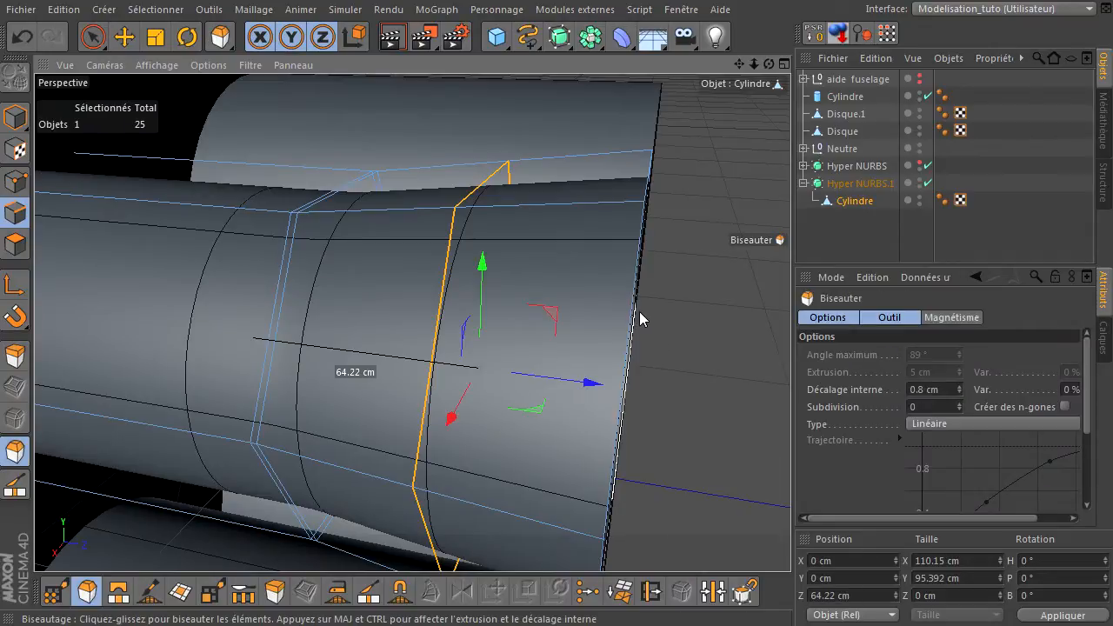
pyautogui.moveTo(660, 320); pyautogui.dragTo(786, 430)
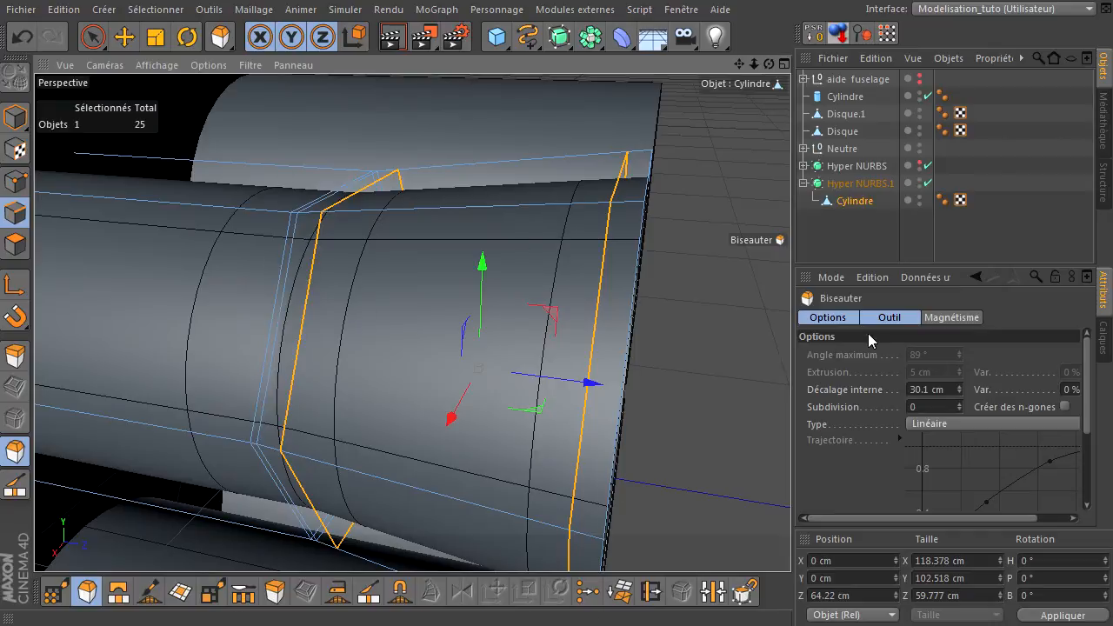
pyautogui.click(959, 404)
pyautogui.click(960, 404)
pyautogui.click(959, 404)
pyautogui.click(959, 404)
pyautogui.click(959, 404)
pyautogui.click(960, 405)
pyautogui.click(959, 404)
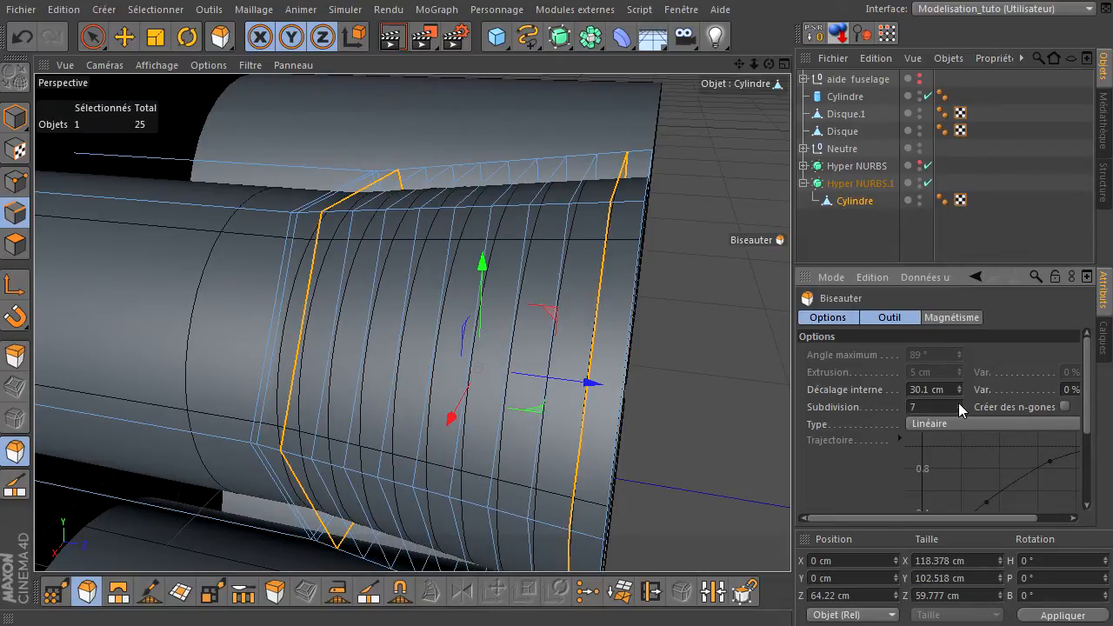
pyautogui.click(959, 404)
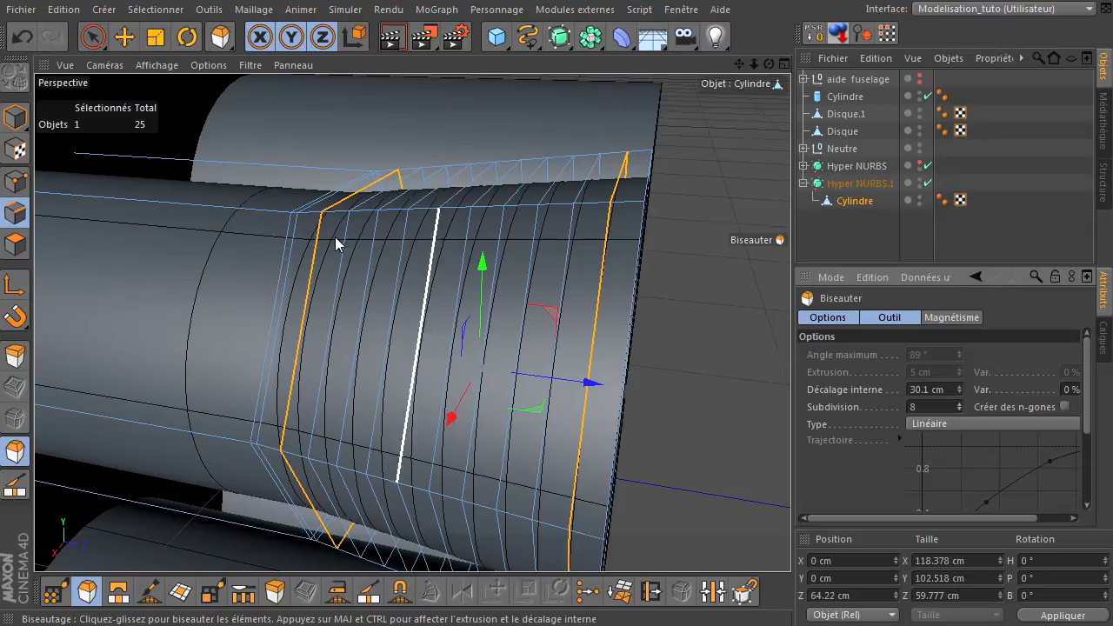
# - Clear the selection and loop-select all ten edge loops the bevel made along the Cylindre's flared section
pyautogui.moveTo(768, 61)
pyautogui.mouseDown()
pyautogui.moveTo(790, 431)
pyautogui.moveTo(712, 160)
pyautogui.mouseUp()
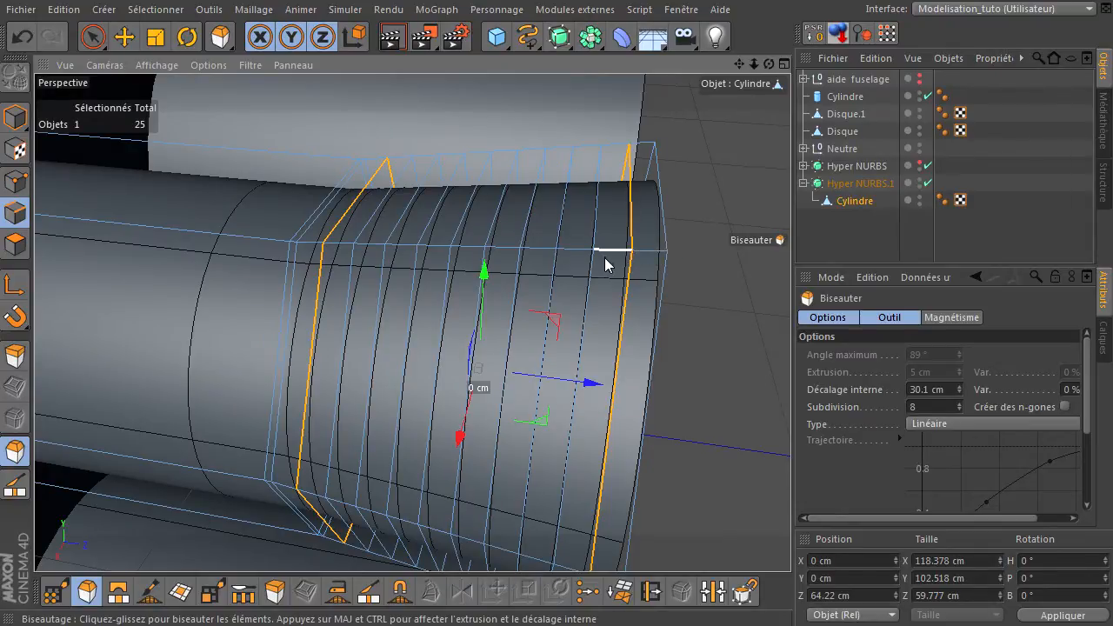
pyautogui.click(93, 37)
pyautogui.click(715, 191)
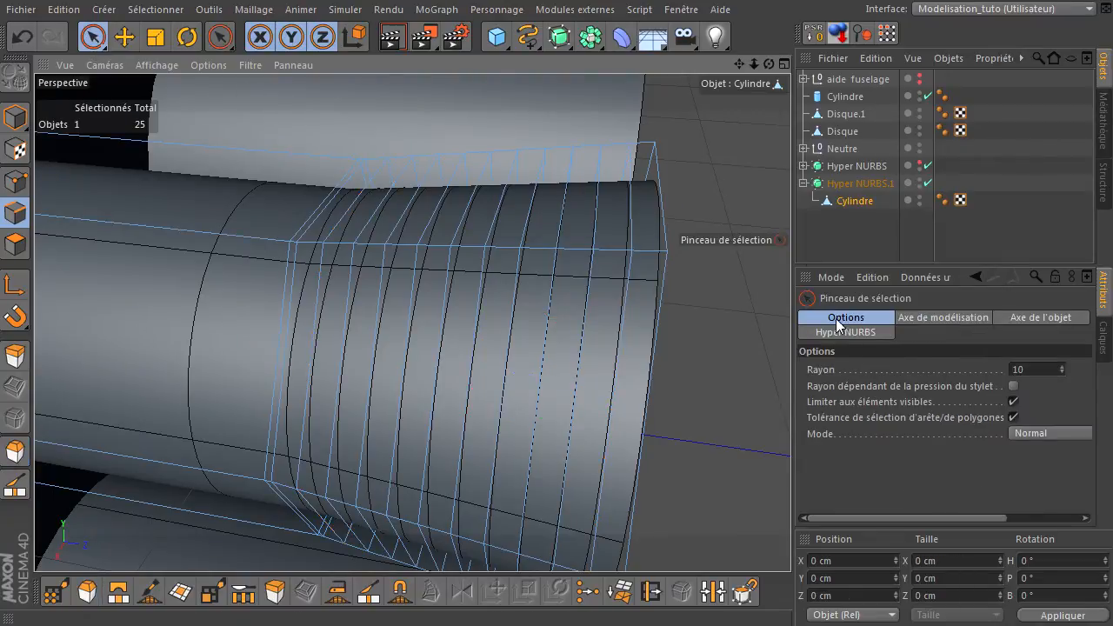
pyautogui.press('u')
pyautogui.press('l')
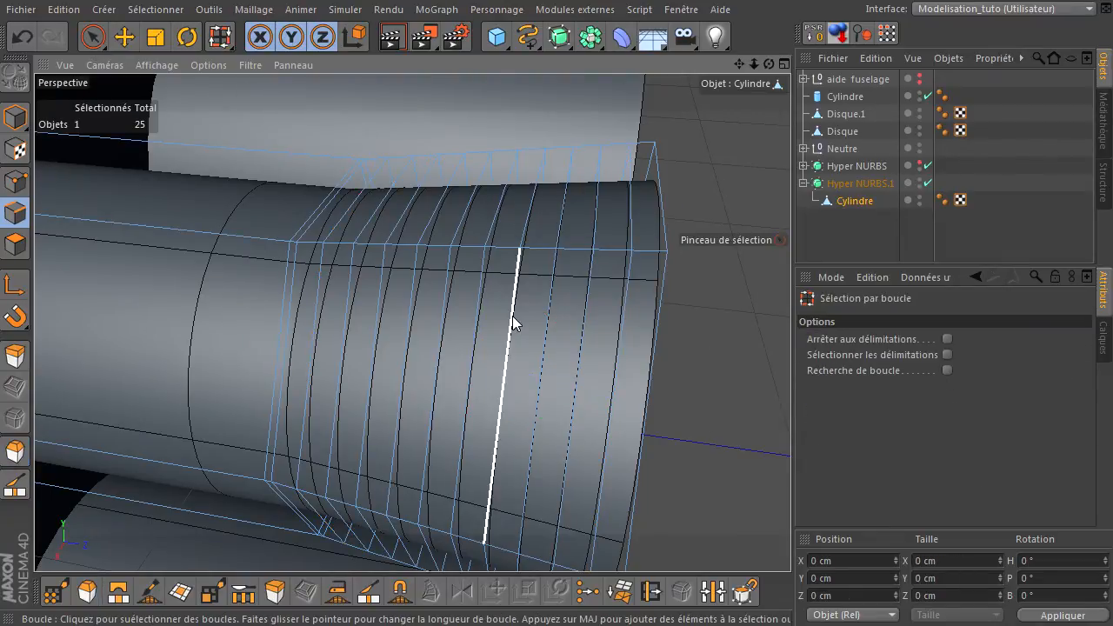
pyautogui.click(627, 303)
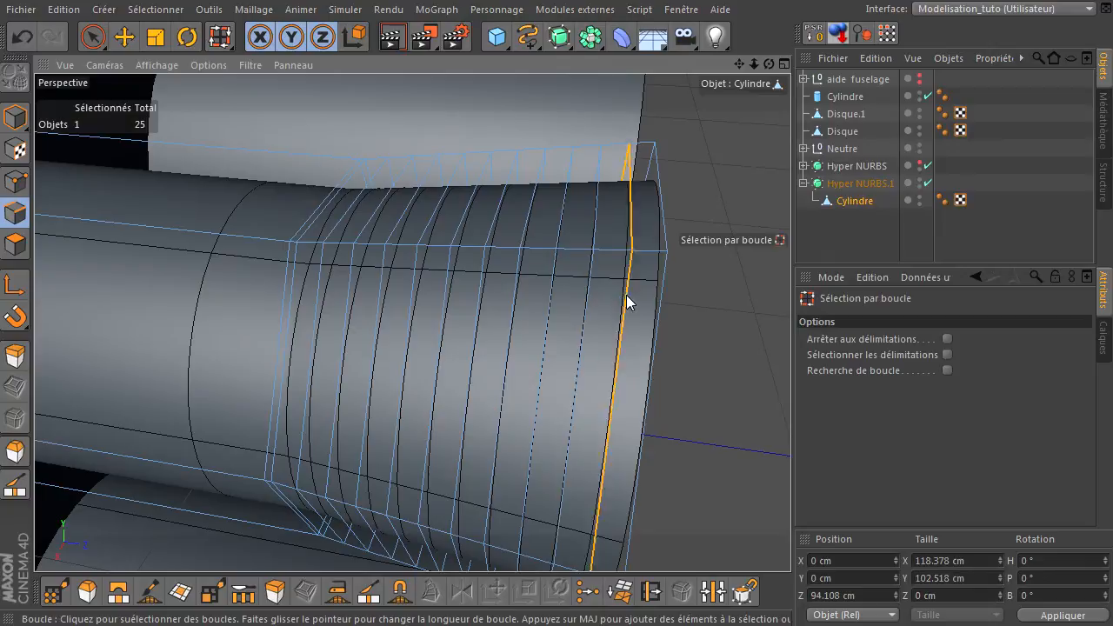
pyautogui.keyDown('shift'); pyautogui.click(580, 311); pyautogui.keyUp('shift')
pyautogui.keyDown('shift'); pyautogui.click(557, 301); pyautogui.keyUp('shift')
pyautogui.keyDown('shift'); pyautogui.click(511, 299); pyautogui.keyUp('shift')
pyautogui.keyDown('shift'); pyautogui.click(479, 306); pyautogui.keyUp('shift')
pyautogui.keyDown('shift'); pyautogui.click(442, 312); pyautogui.keyUp('shift')
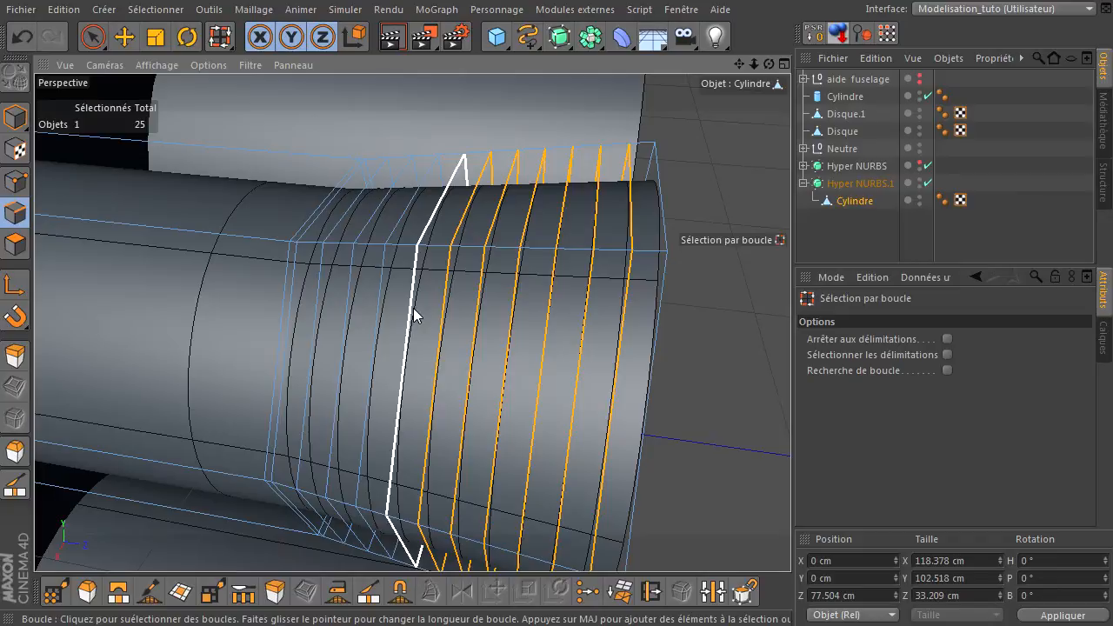
pyautogui.keyDown('shift'); pyautogui.click(393, 315); pyautogui.keyUp('shift')
pyautogui.keyDown('shift'); pyautogui.click(372, 313); pyautogui.keyUp('shift')
pyautogui.keyDown('shift'); pyautogui.click(352, 309); pyautogui.keyUp('shift')
pyautogui.keyDown('shift'); pyautogui.click(323, 318); pyautogui.keyUp('shift')
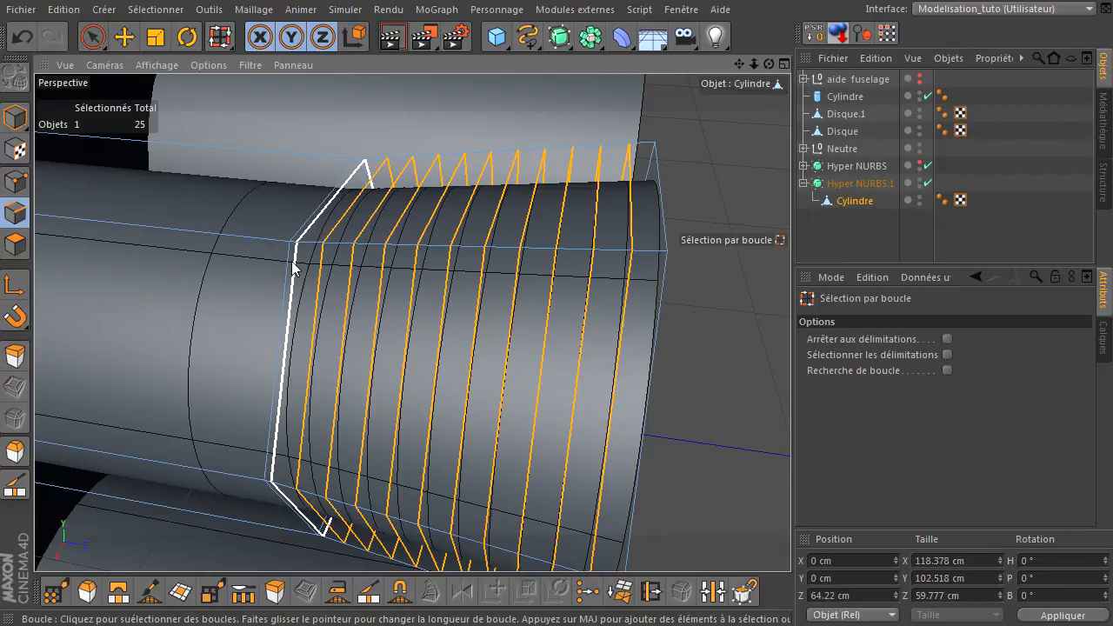
# - Bevel the ten selected edge loops with 0 subdivisions and an inner offset of 0.3 cm
pyautogui.moveTo(768, 63); pyautogui.dragTo(790, 430)
pyautogui.press('m')
pyautogui.press('s')
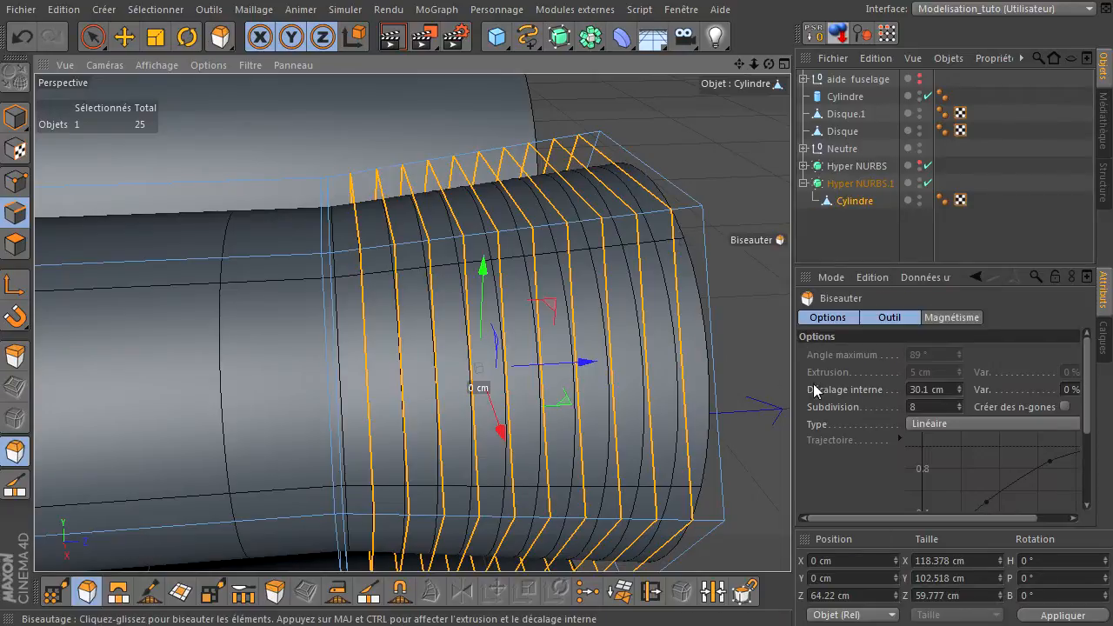
pyautogui.click(915, 406)
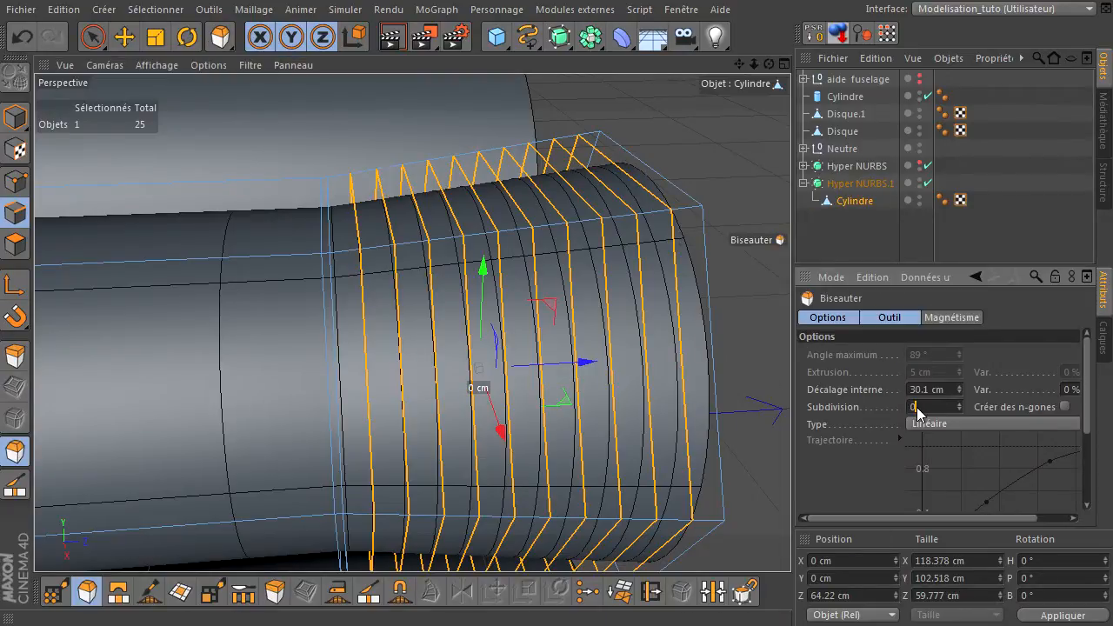
pyautogui.press('Return')
pyautogui.hotkey('ctrl', 'z')
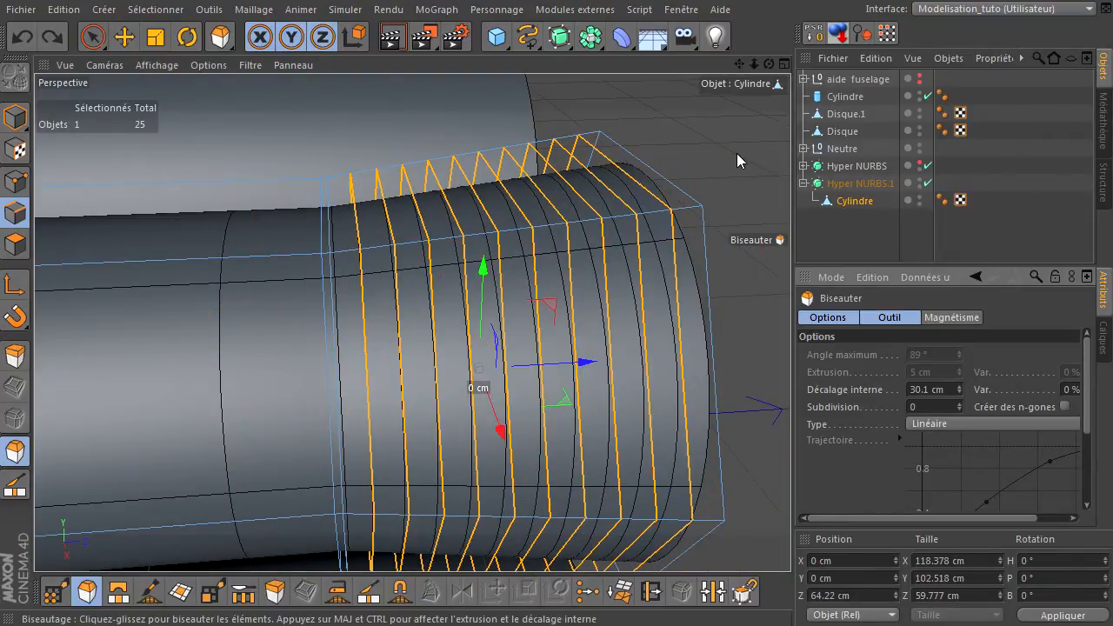
pyautogui.click(790, 431)
pyautogui.moveTo(790, 430); pyautogui.dragTo(790, 430)
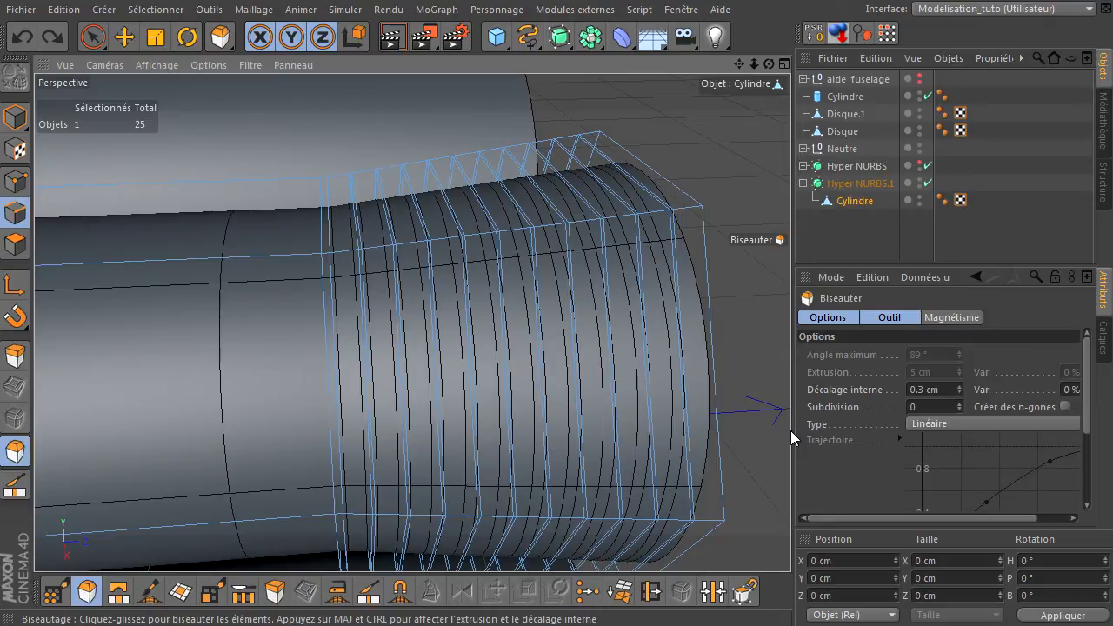
pyautogui.moveTo(790, 430); pyautogui.dragTo(790, 430)
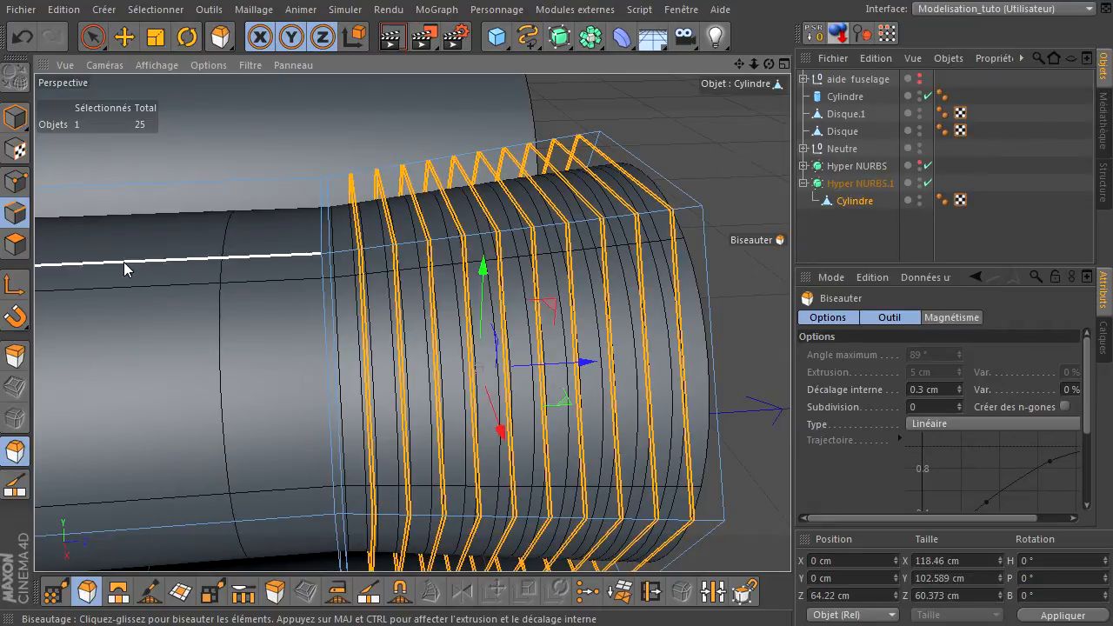
# - Clear the selection and loop-select only the edge loop nearer the narrow tube in each of the ten narrow bevelled pairs
pyautogui.click(93, 37)
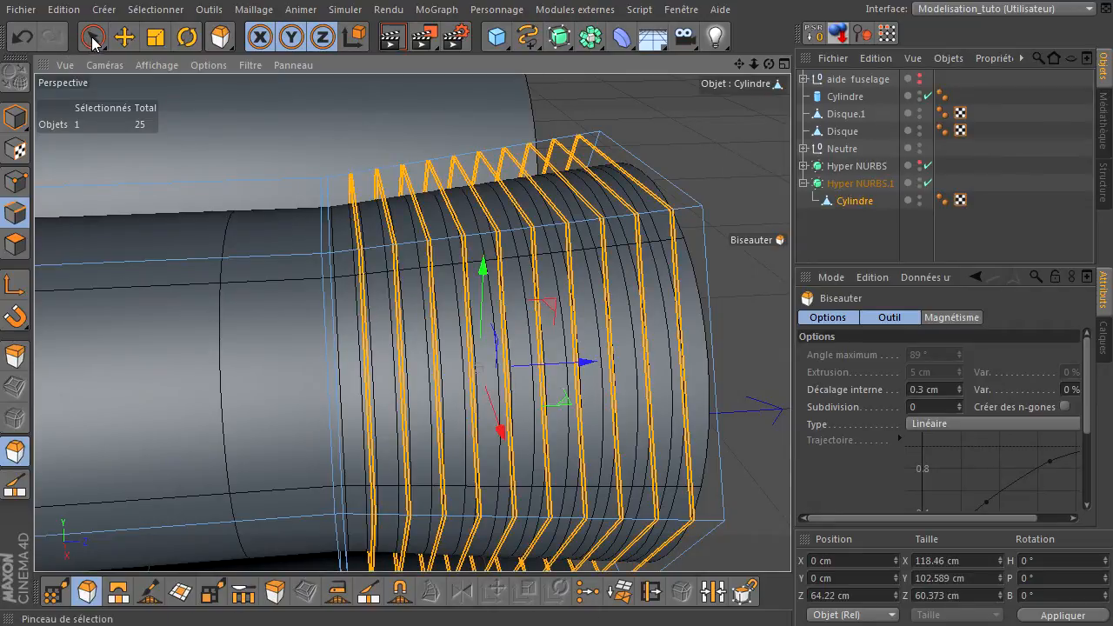
pyautogui.click(690, 136)
pyautogui.press('u')
pyautogui.press('l')
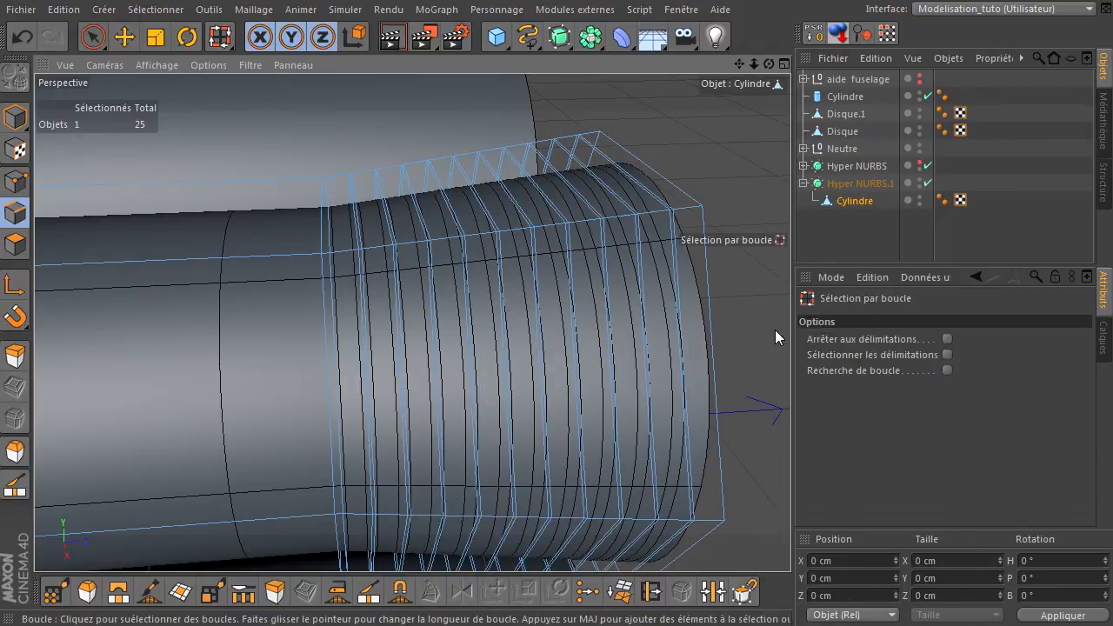
pyautogui.click(669, 219)
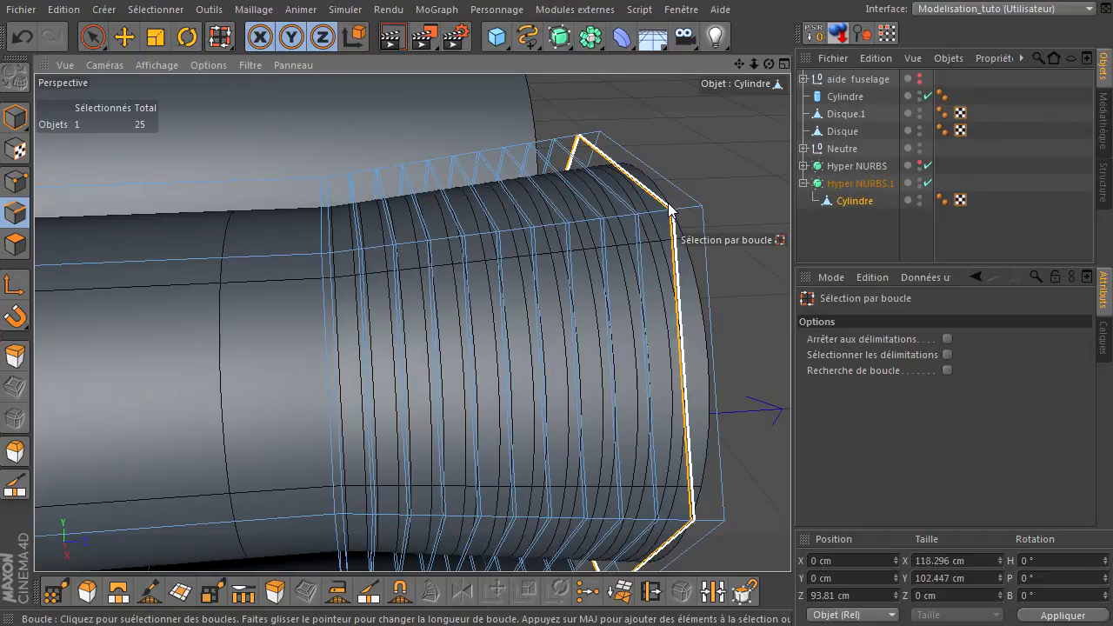
pyautogui.keyDown('shift'); pyautogui.click(635, 234); pyautogui.keyUp('shift')
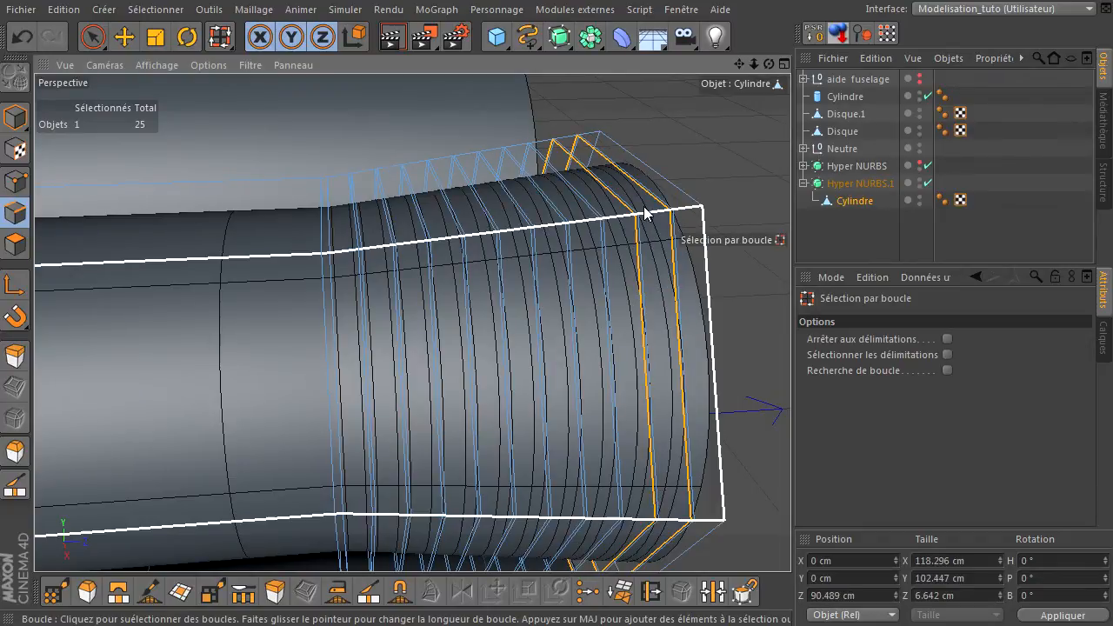
pyautogui.keyDown('shift'); pyautogui.click(603, 230); pyautogui.keyUp('shift')
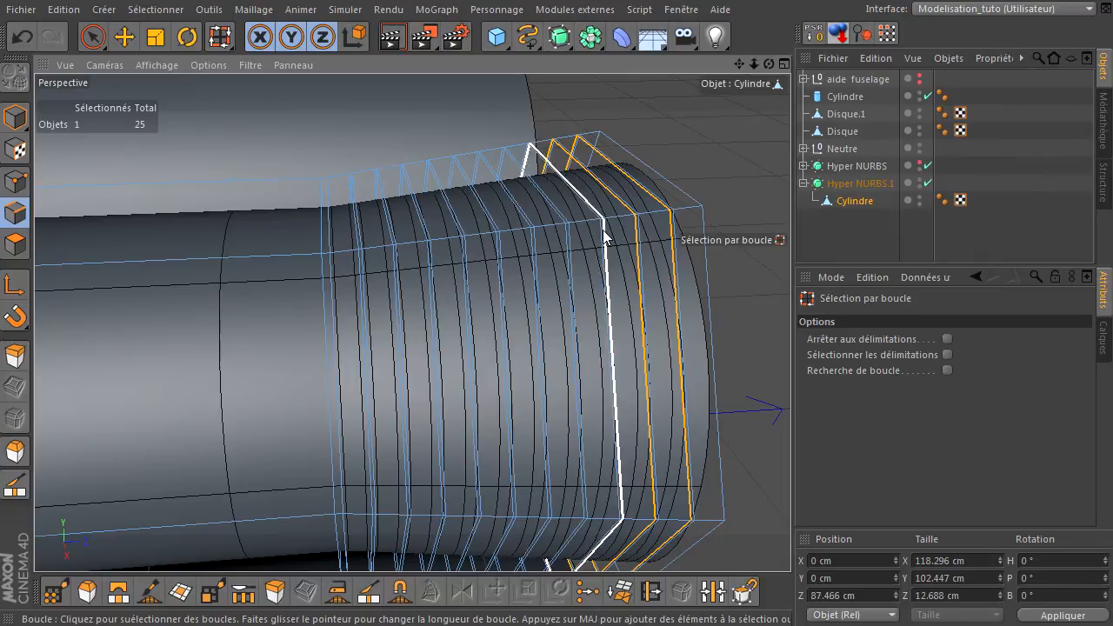
pyautogui.keyDown('shift'); pyautogui.click(688, 298); pyautogui.keyUp('shift')
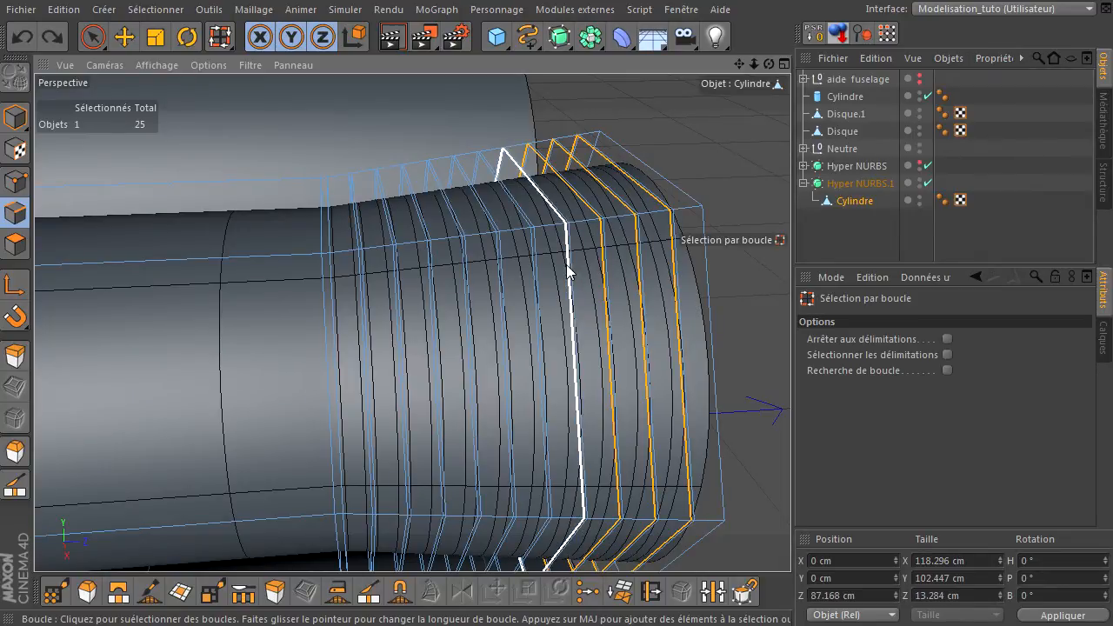
pyautogui.keyDown('shift'); pyautogui.click(532, 276); pyautogui.keyUp('shift')
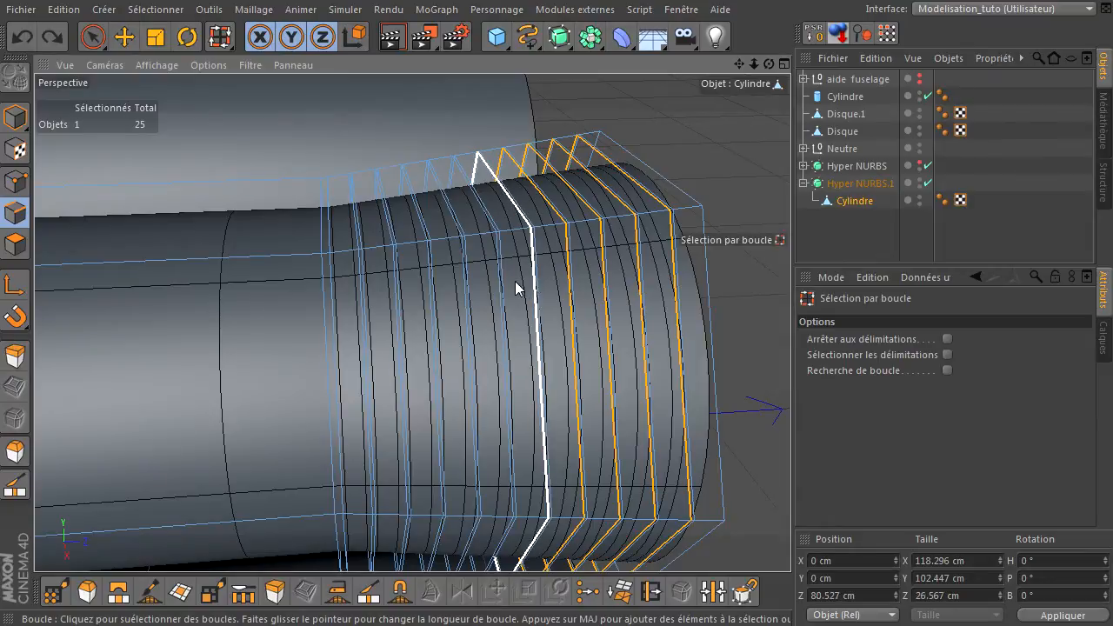
pyautogui.keyDown('shift'); pyautogui.click(498, 285); pyautogui.keyUp('shift')
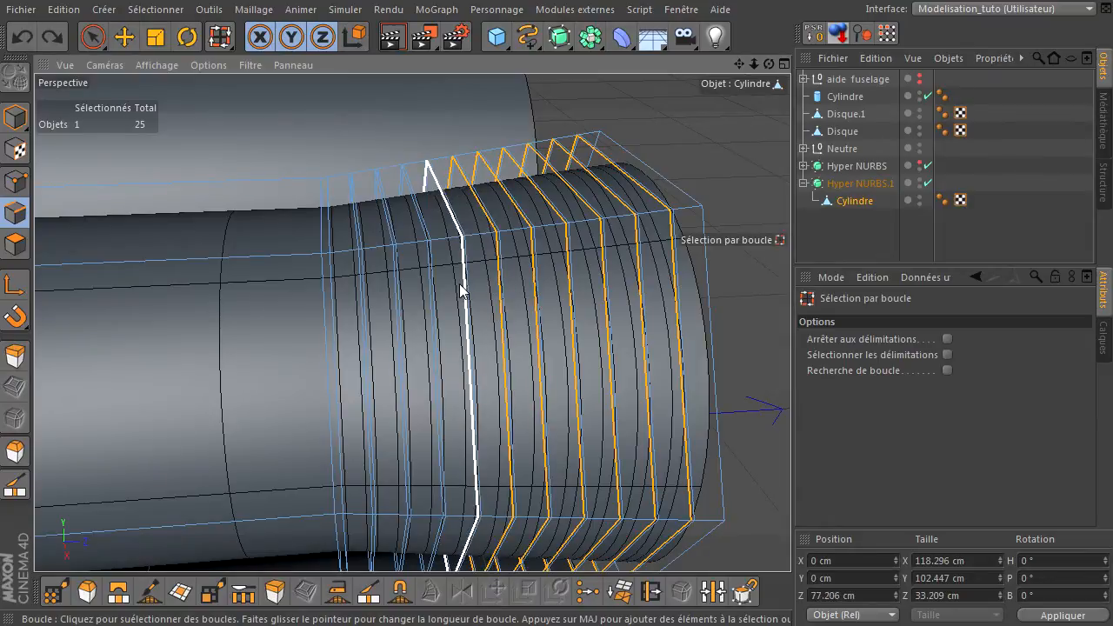
pyautogui.keyDown('shift'); pyautogui.click(450, 293); pyautogui.keyUp('shift')
pyautogui.keyDown('shift'); pyautogui.click(431, 292); pyautogui.keyUp('shift')
pyautogui.keyDown('shift'); pyautogui.click(396, 299); pyautogui.keyUp('shift')
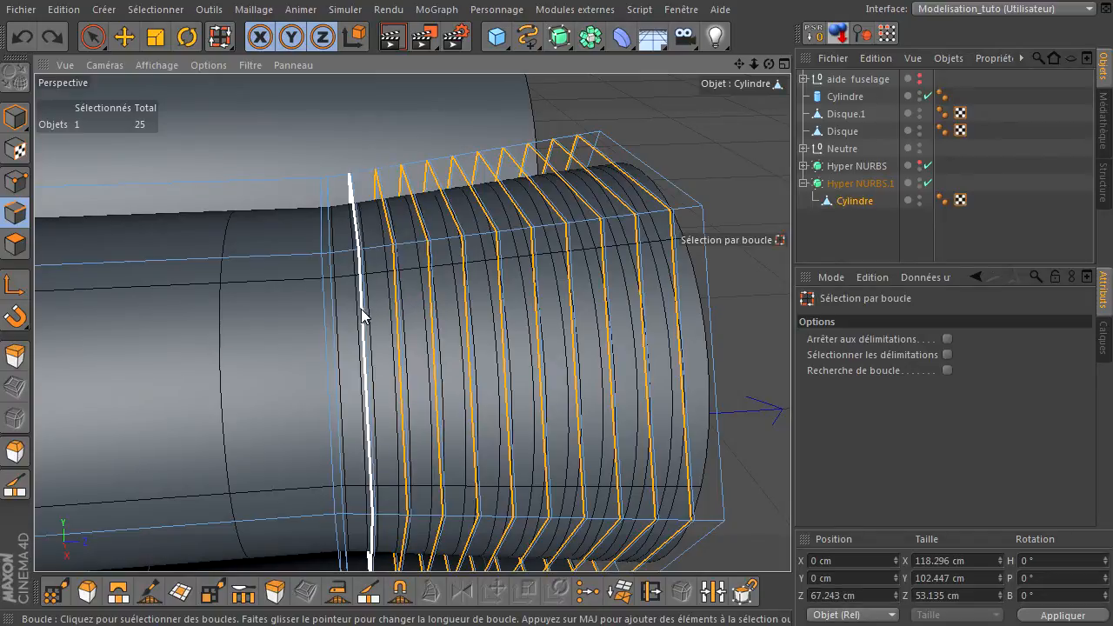
# - Scale the ten selected edge loops inward to about 107.4 cm in X and 93 cm in Y to form grooves
pyautogui.moveTo(768, 64); pyautogui.dragTo(790, 452)
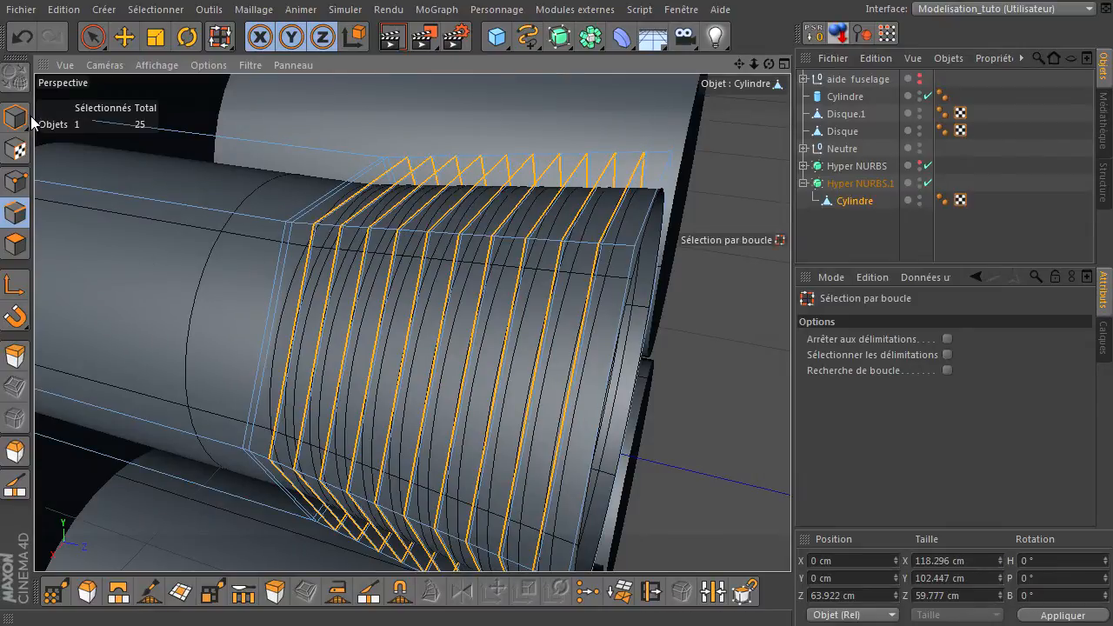
pyautogui.click(154, 39)
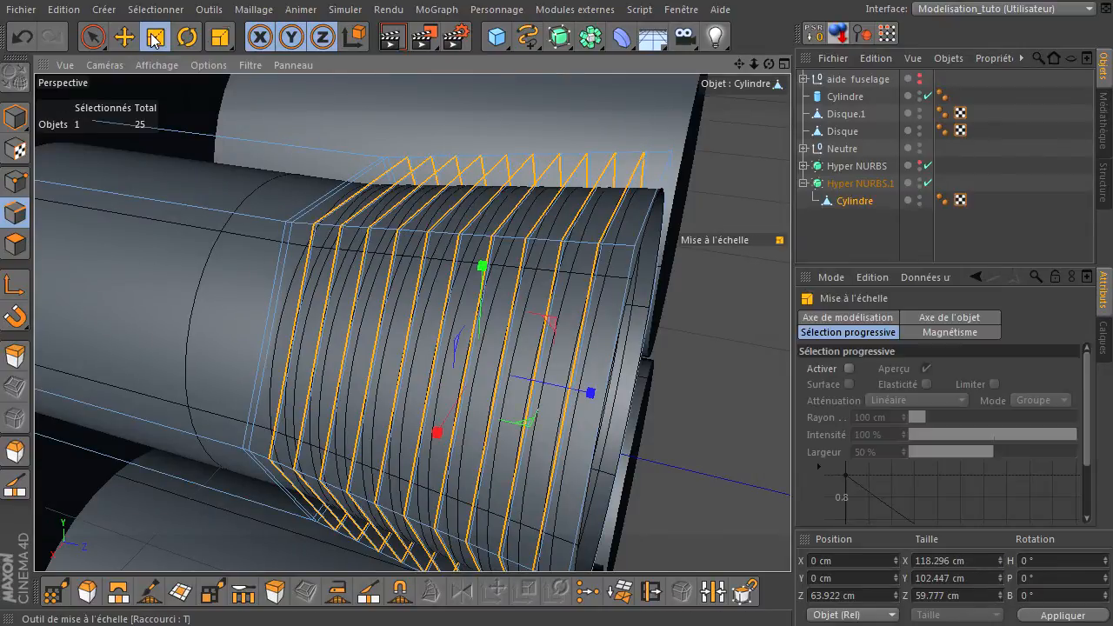
pyautogui.keyDown('alt'); pyautogui.moveTo(792, 430); pyautogui.dragTo(790, 429); pyautogui.keyUp('alt')
pyautogui.moveTo(410, 310); pyautogui.dragTo(422, 315)
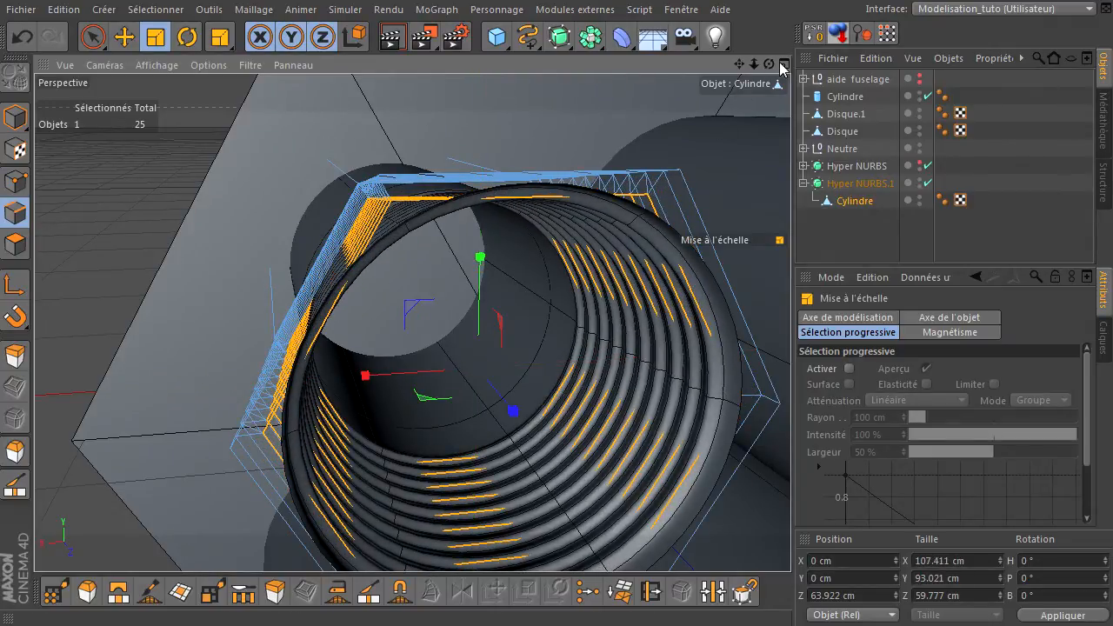
# - Move the selected groove loops slightly along Z toward the flared opening, to a Z position of about 64.3 cm
pyautogui.moveTo(769, 64); pyautogui.dragTo(790, 431)
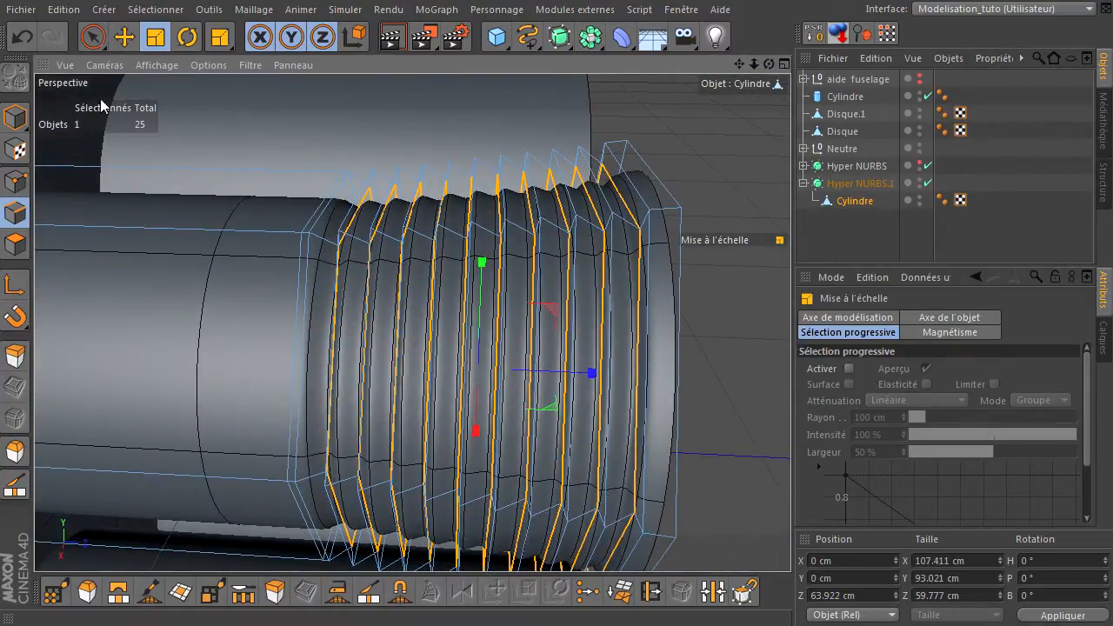
pyautogui.click(131, 45)
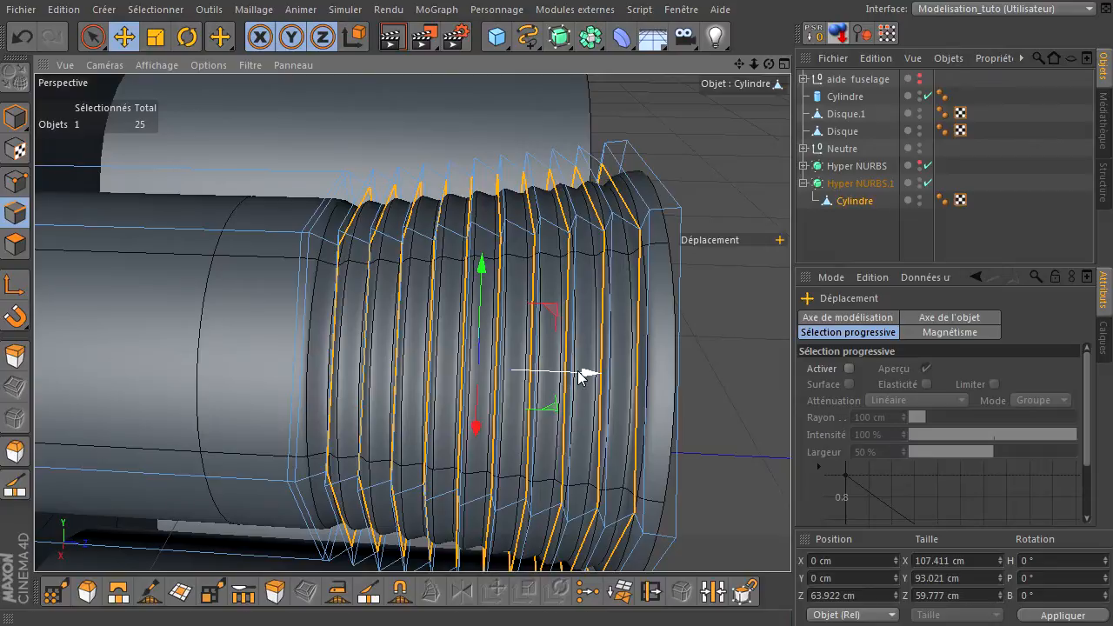
pyautogui.moveTo(579, 368); pyautogui.dragTo(580, 365)
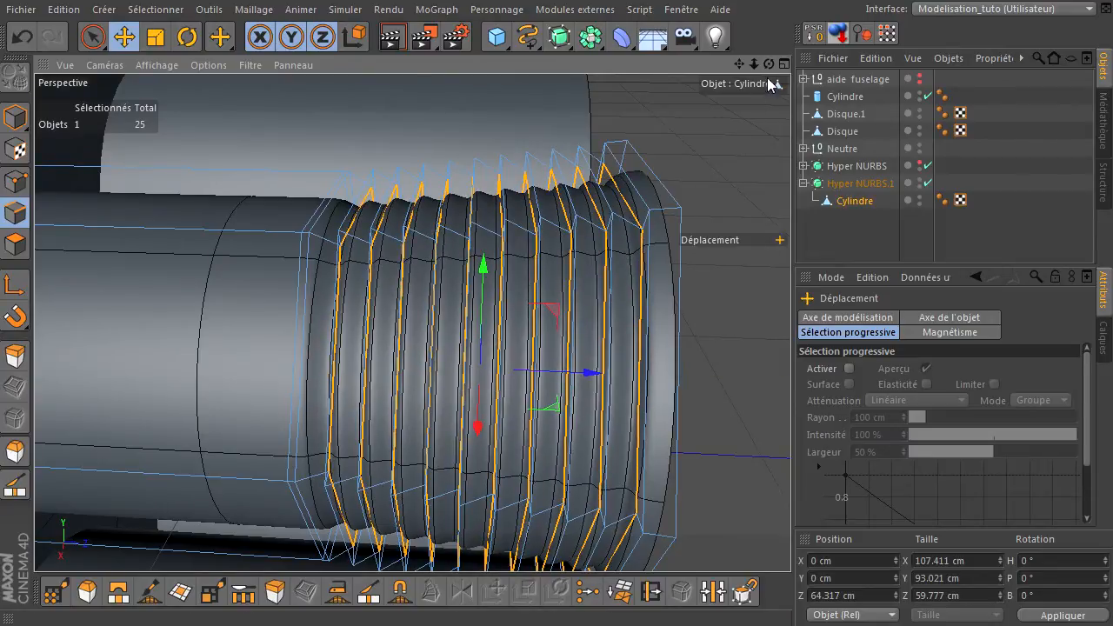
# - Deselect all objects and render the perspective view to examine the grooved nozzle from the side
pyautogui.moveTo(790, 430); pyautogui.dragTo(790, 431)
pyautogui.moveTo(754, 66); pyautogui.dragTo(790, 430)
pyautogui.click(637, 190)
pyautogui.click(828, 245)
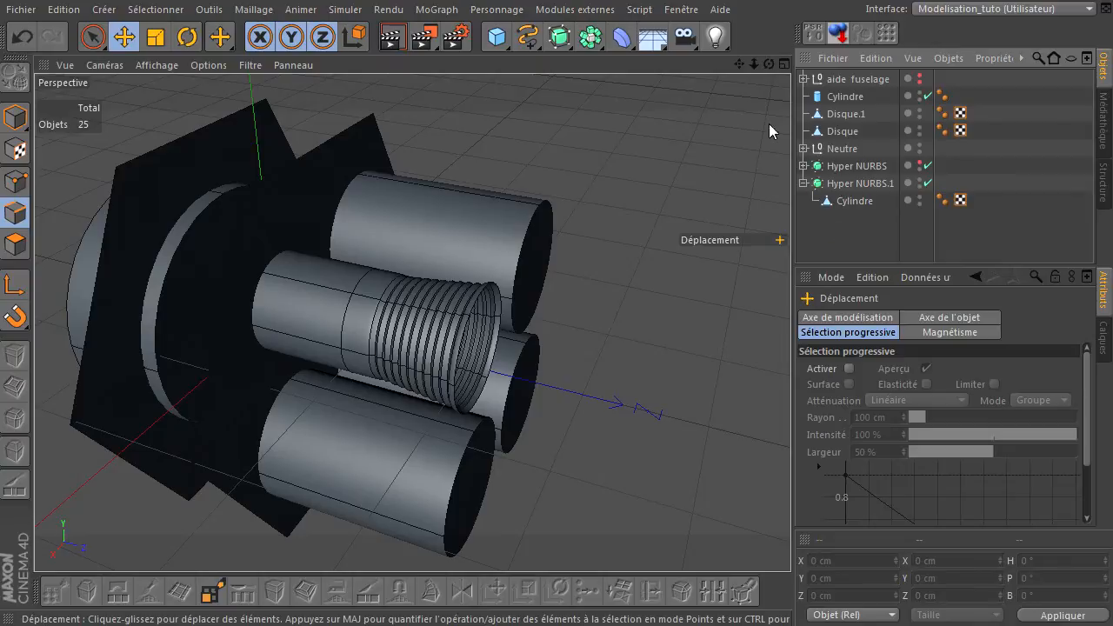
pyautogui.moveTo(769, 65); pyautogui.dragTo(790, 430)
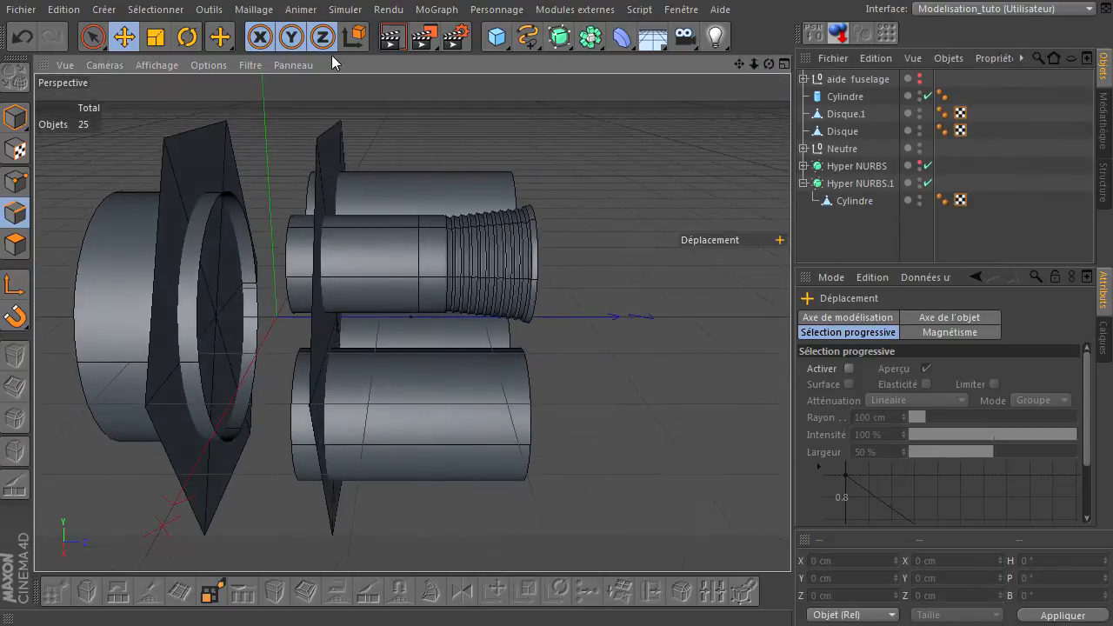
pyautogui.click(391, 38)
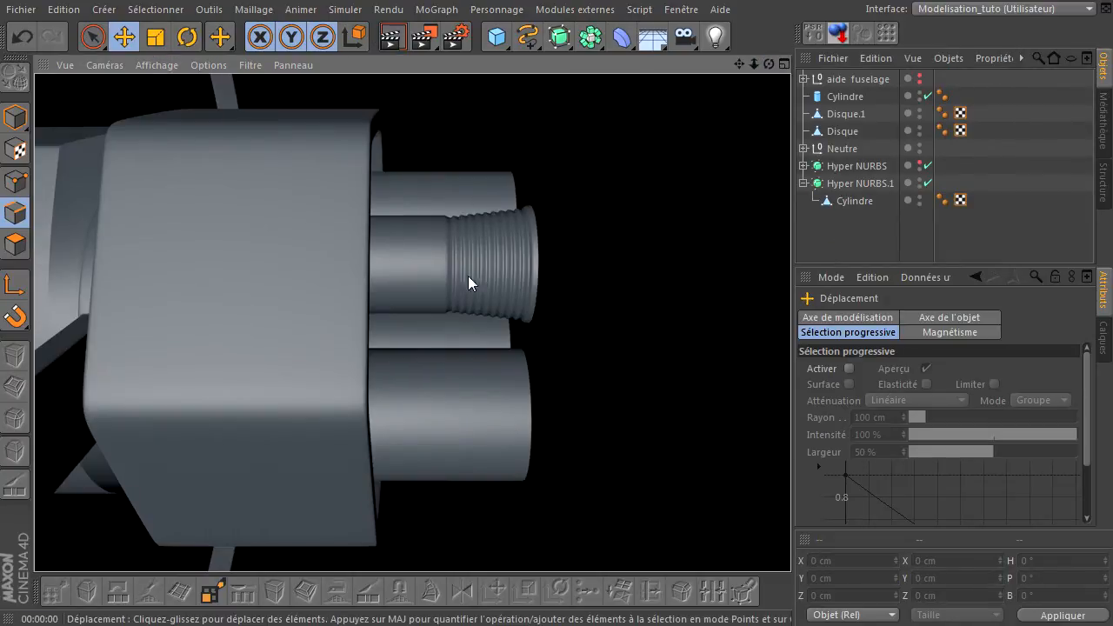
# - Loop-select the outer rim edge loop at the flared opening of the Cylindre under Hyper NURBS.1
pyautogui.moveTo(770, 65)
pyautogui.mouseDown()
pyautogui.moveTo(790, 431)
pyautogui.moveTo(761, 70)
pyautogui.moveTo(790, 430)
pyautogui.moveTo(743, 72)
pyautogui.mouseUp()
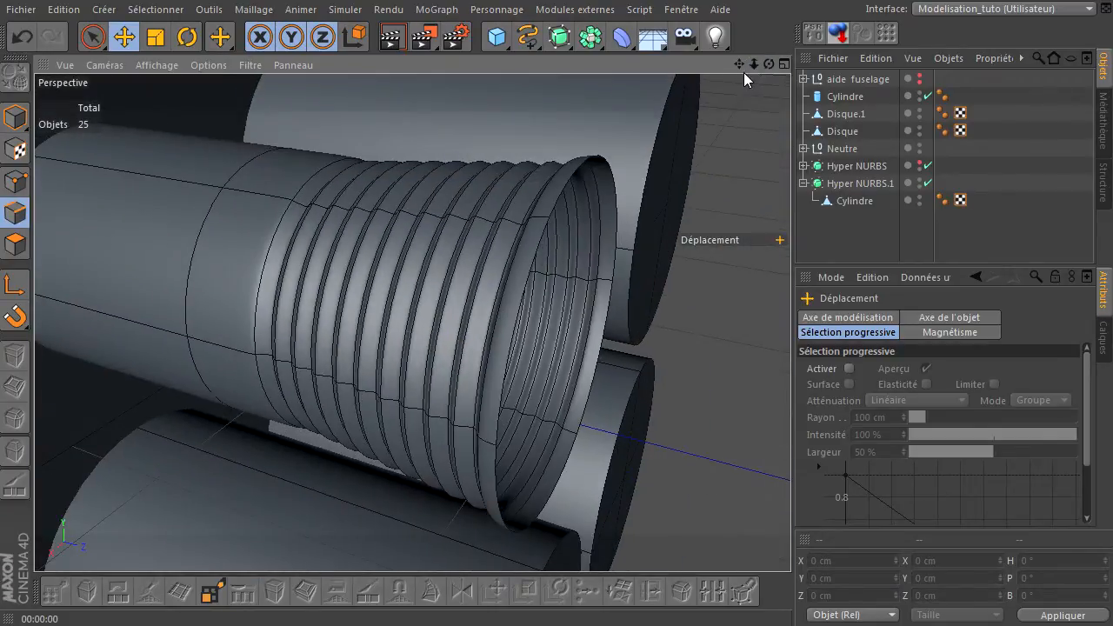
pyautogui.moveTo(790, 430); pyautogui.dragTo(711, 103)
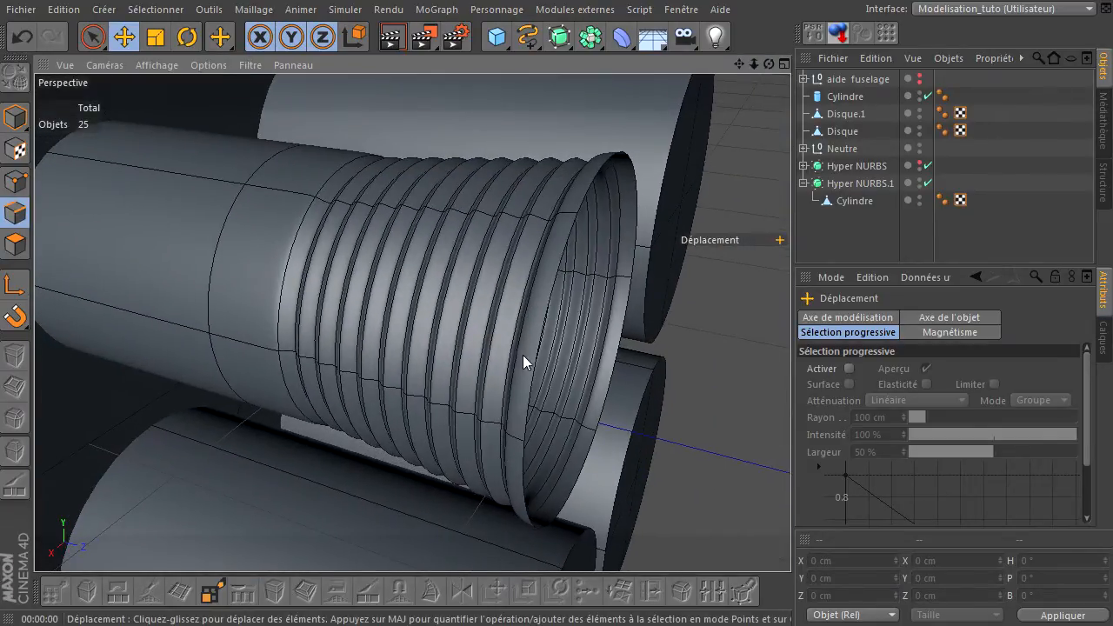
pyautogui.click(859, 201)
pyautogui.click(10, 215)
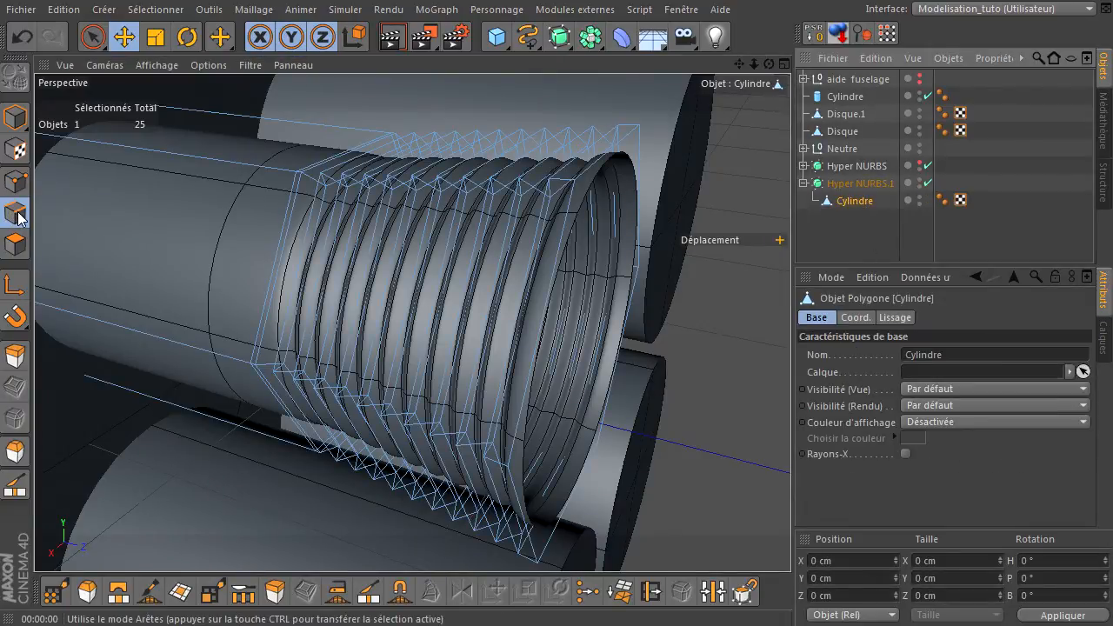
pyautogui.press('u')
pyautogui.press('l')
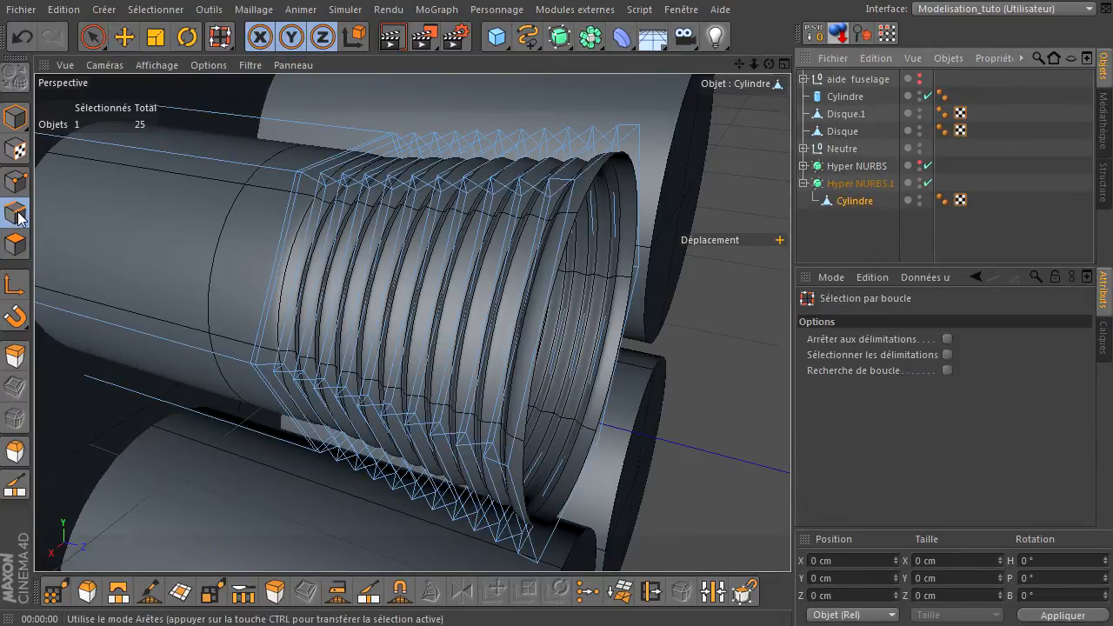
pyautogui.click(583, 178)
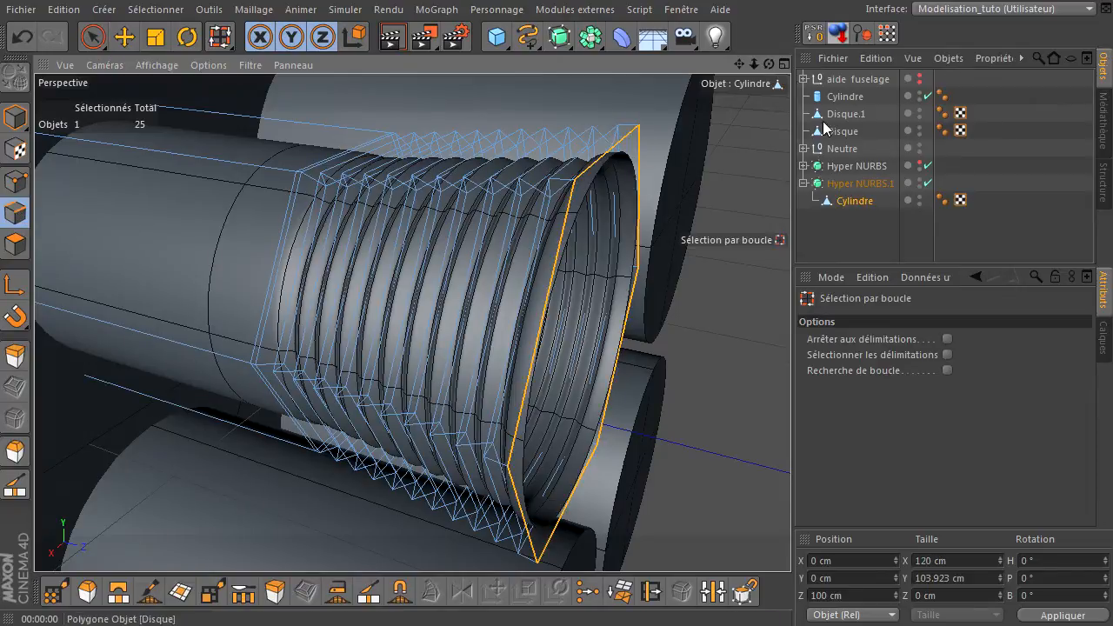
# - Extrude the rim loop inward twice by scaling, to about 110.4 by 95.6 cm and about 100.2 by 86.8 cm in X and Y
pyautogui.moveTo(769, 64); pyautogui.dragTo(617, 80)
pyautogui.click(155, 36)
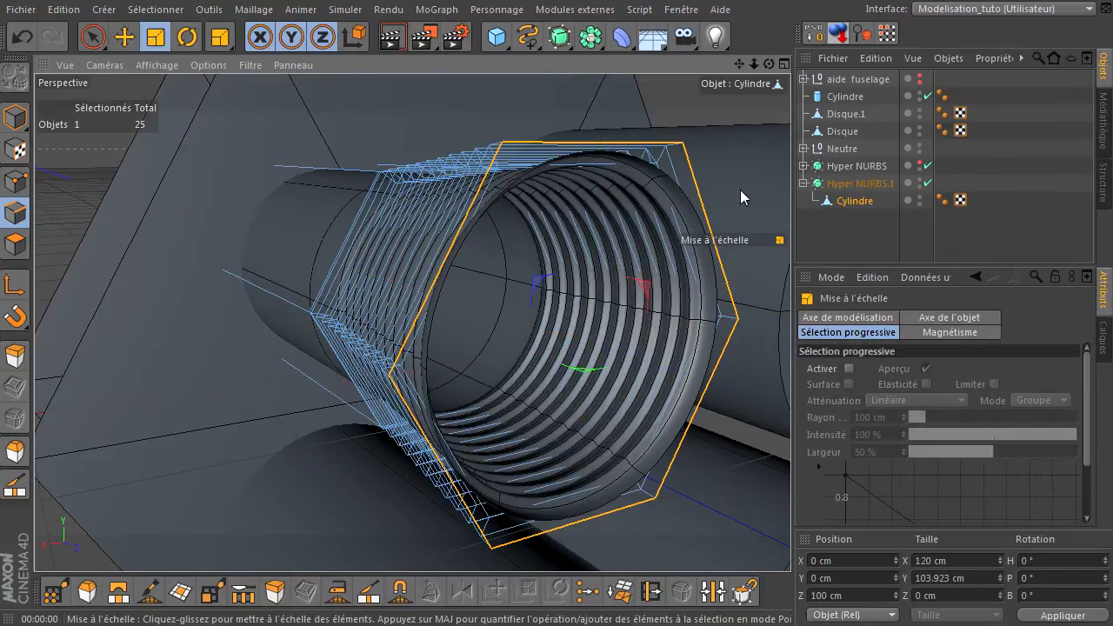
pyautogui.moveTo(754, 65)
pyautogui.mouseDown()
pyautogui.moveTo(790, 430)
pyautogui.moveTo(754, 66)
pyautogui.mouseUp()
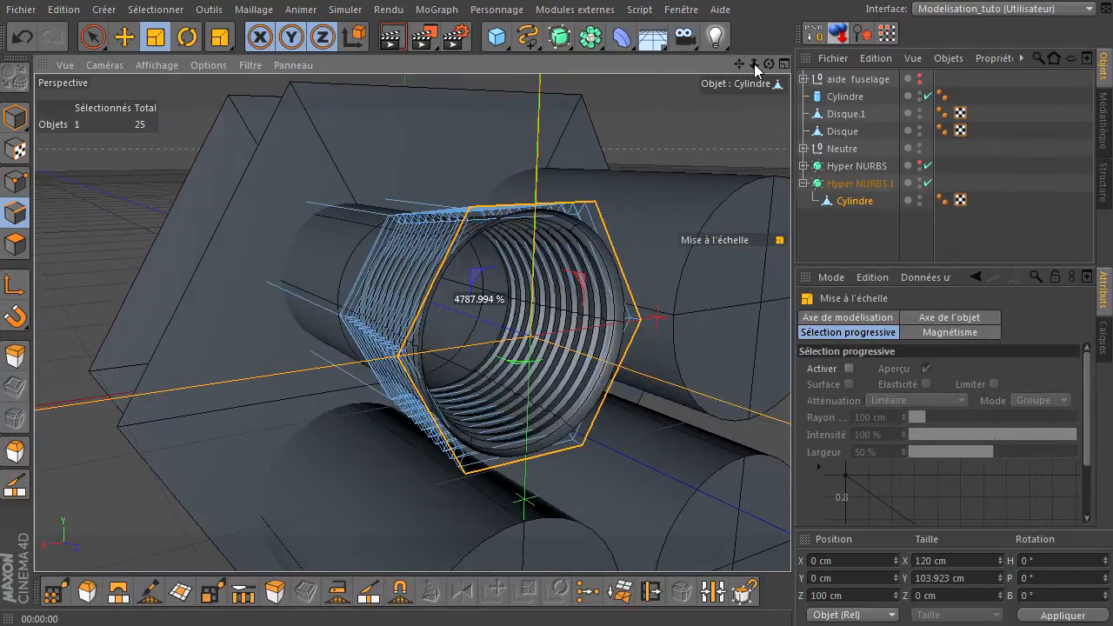
pyautogui.moveTo(791, 430); pyautogui.dragTo(769, 64)
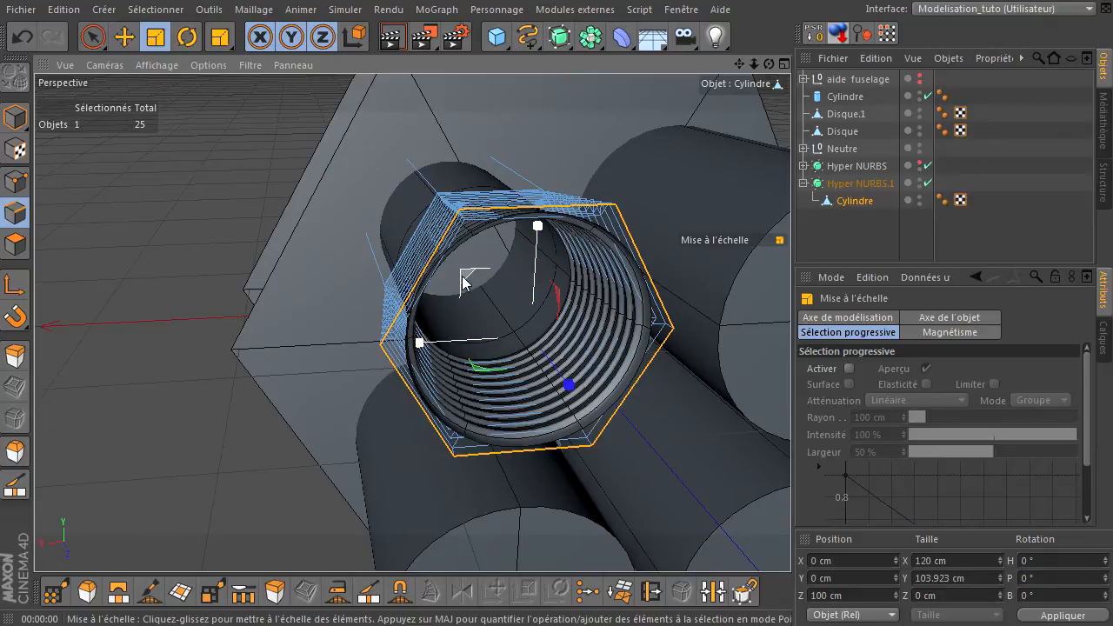
pyautogui.moveTo(466, 281); pyautogui.dragTo(495, 255)
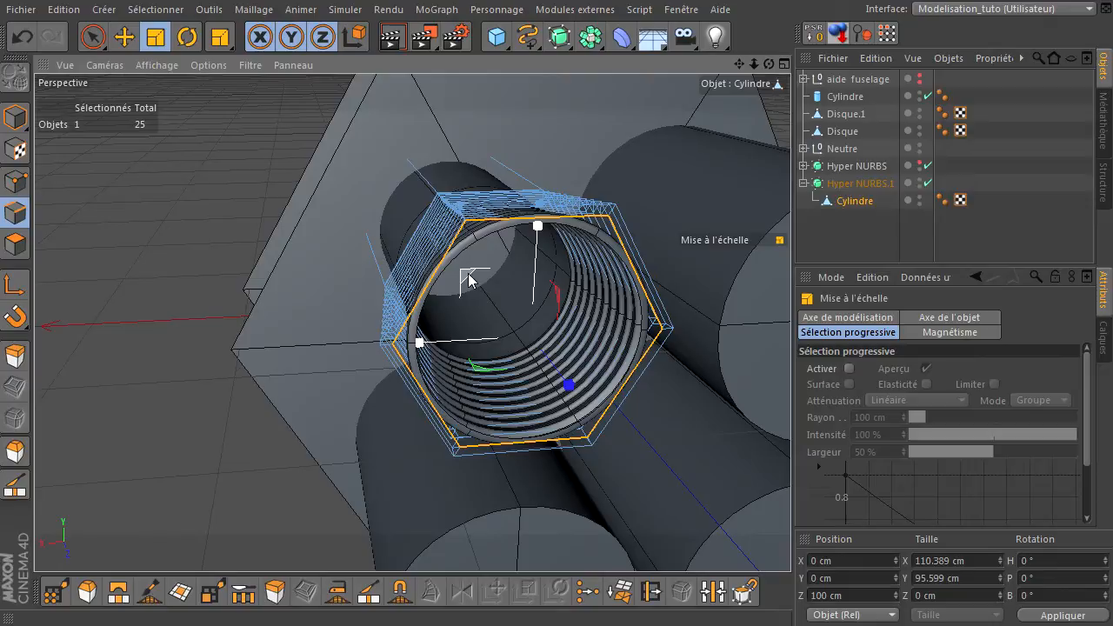
pyautogui.moveTo(469, 279); pyautogui.dragTo(479, 280)
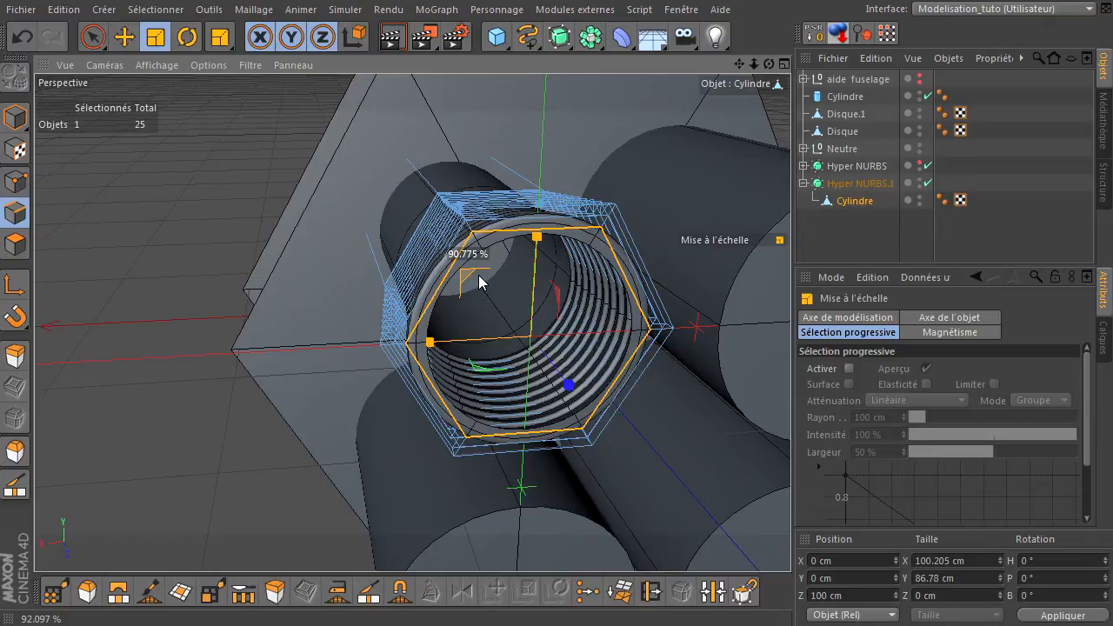
pyautogui.moveTo(479, 279); pyautogui.dragTo(480, 281)
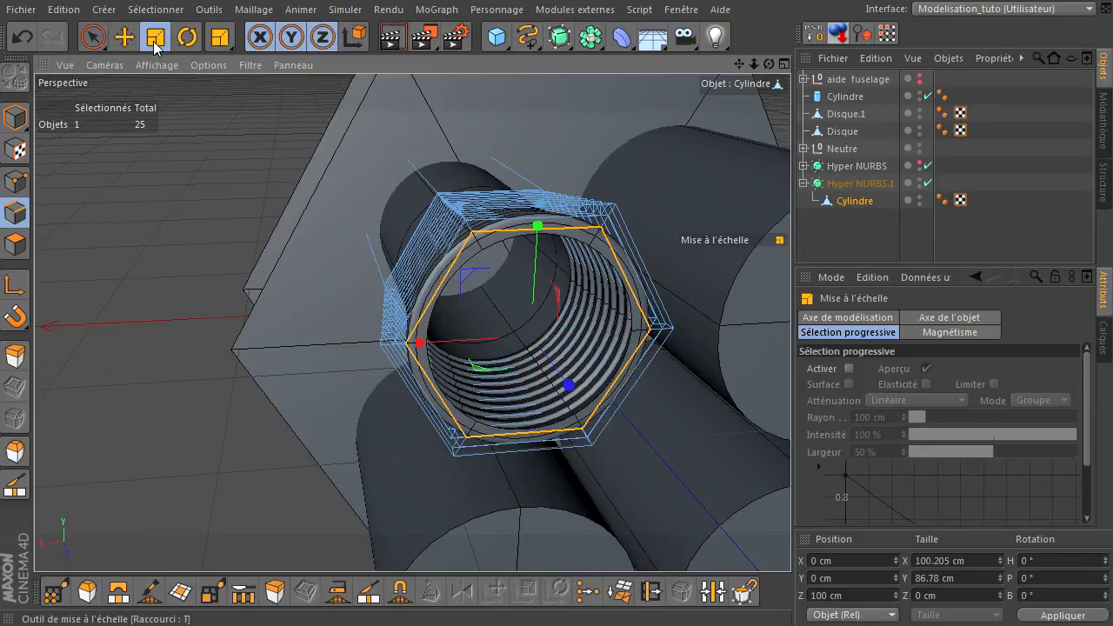
# - Extrude the inner rim loop back into the nozzle twice along Z, to positions of about 95.1 cm and 22.9 cm
pyautogui.click(127, 40)
pyautogui.moveTo(765, 63); pyautogui.dragTo(790, 430)
pyautogui.moveTo(635, 375); pyautogui.dragTo(624, 366)
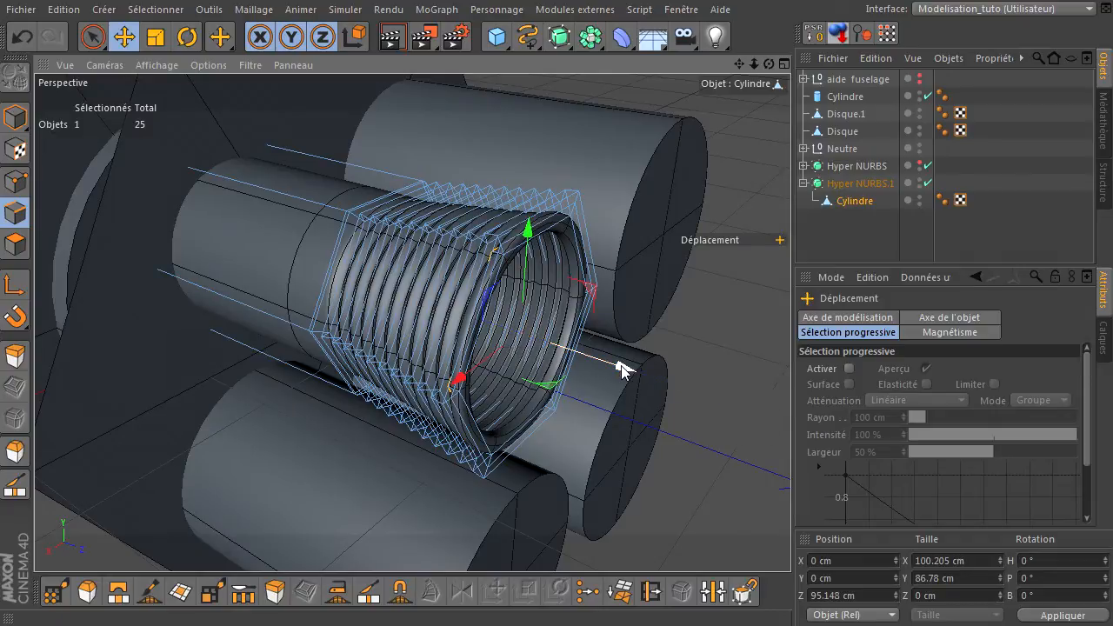
pyautogui.moveTo(624, 368); pyautogui.dragTo(451, 375)
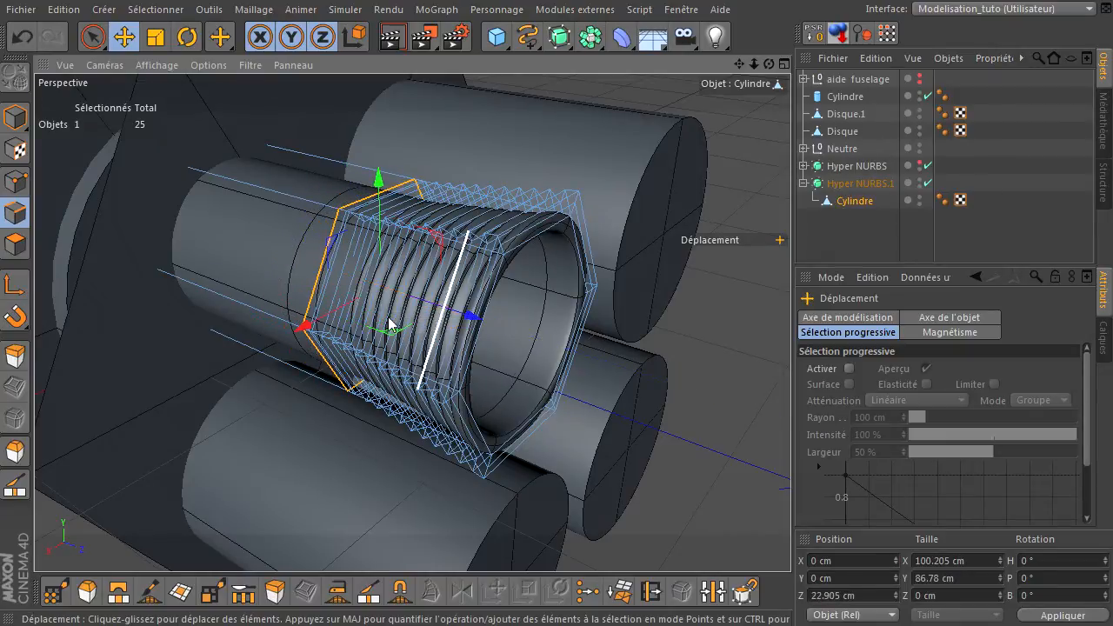
# - Extrude the inner end loop toward the nozzle's axis twice, to about 64 by 55.4 cm and about 21.6 by 18.7 cm
pyautogui.click(156, 37)
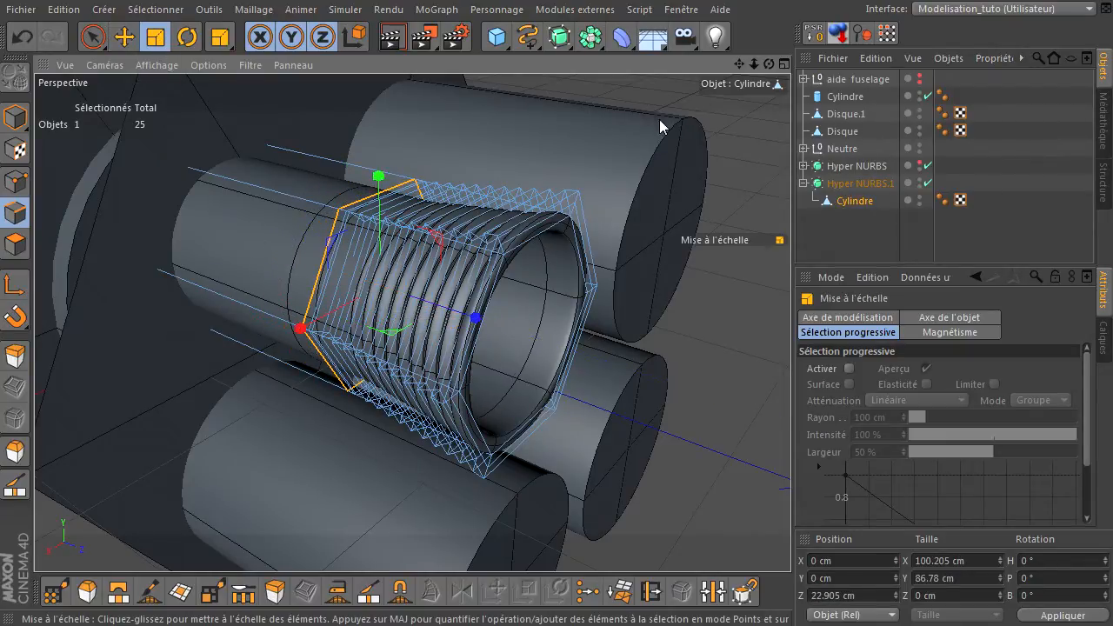
pyautogui.moveTo(768, 63); pyautogui.dragTo(670, 83)
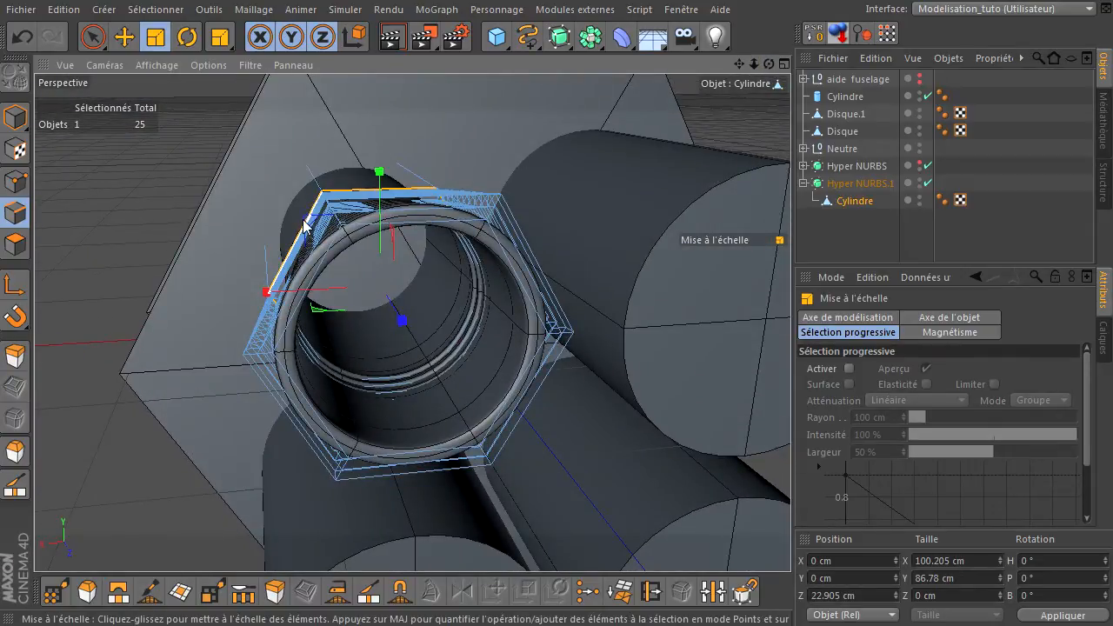
pyautogui.moveTo(311, 228); pyautogui.dragTo(339, 241)
pyautogui.moveTo(768, 64); pyautogui.dragTo(790, 430)
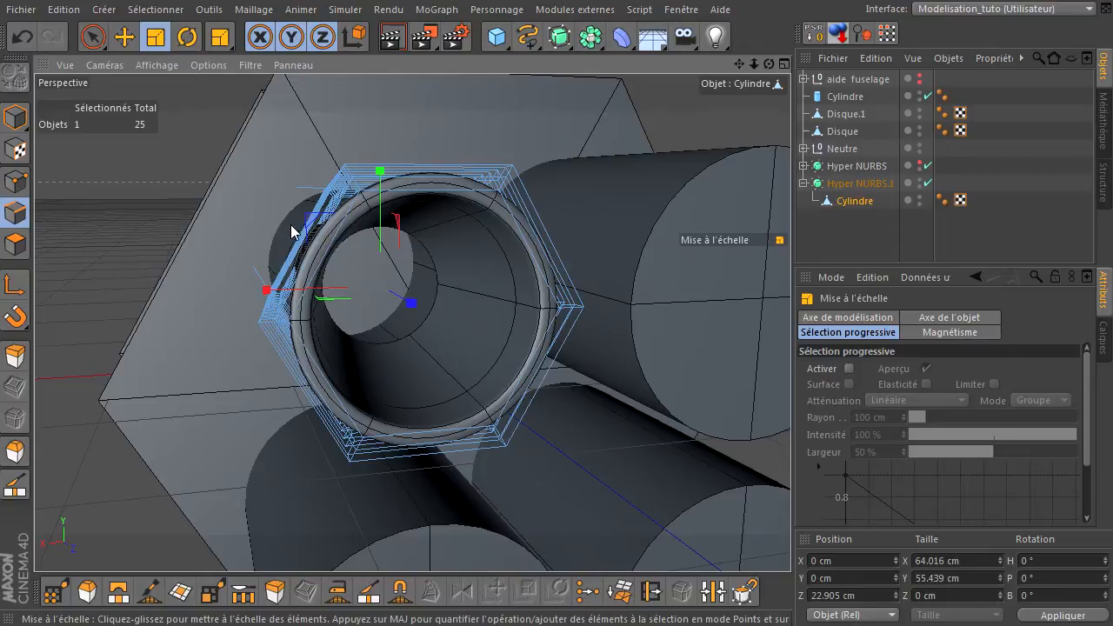
pyautogui.moveTo(313, 221); pyautogui.dragTo(373, 246)
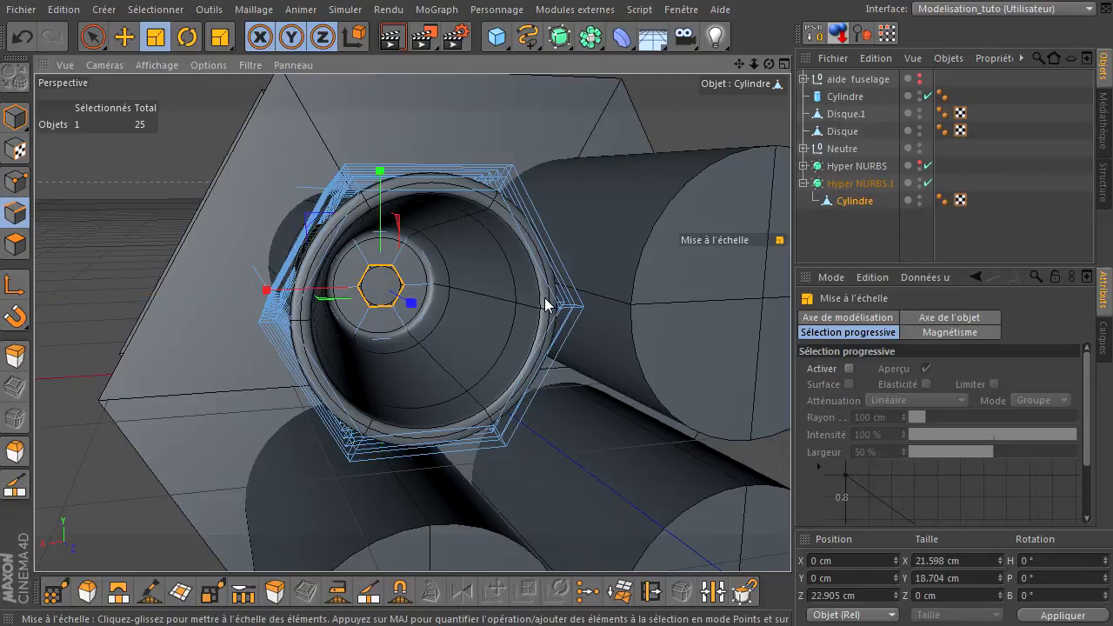
# - Clear the edge selection and render the perspective view from different angles to examine the nozzle's hollow opening and outer rings
pyautogui.click(92, 37)
pyautogui.click(114, 183)
pyautogui.moveTo(770, 65); pyautogui.dragTo(380, 54)
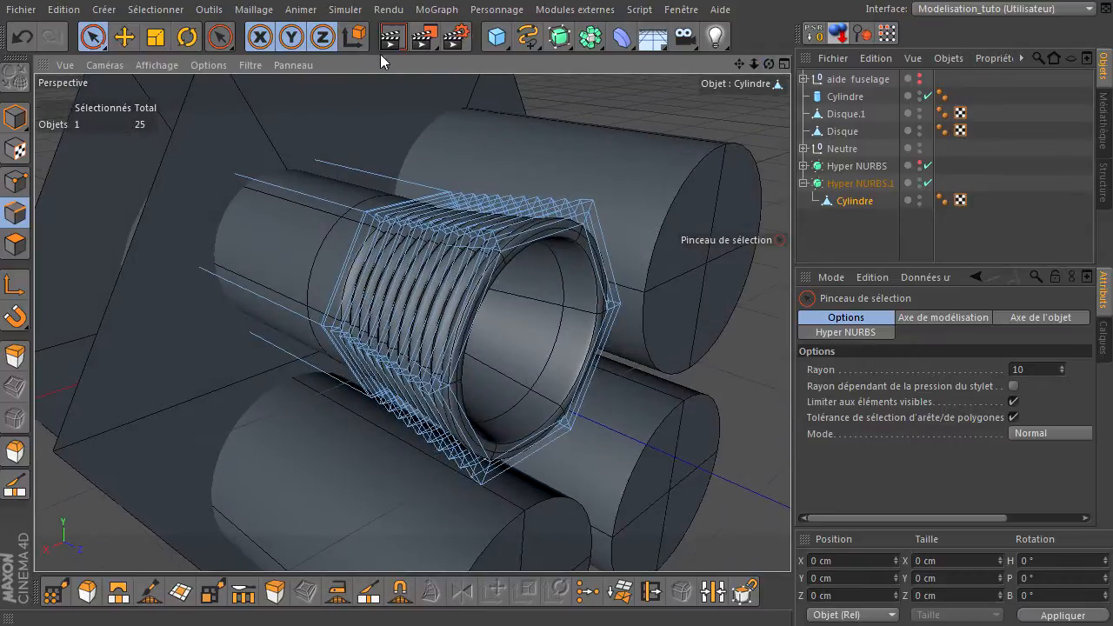
pyautogui.click(392, 38)
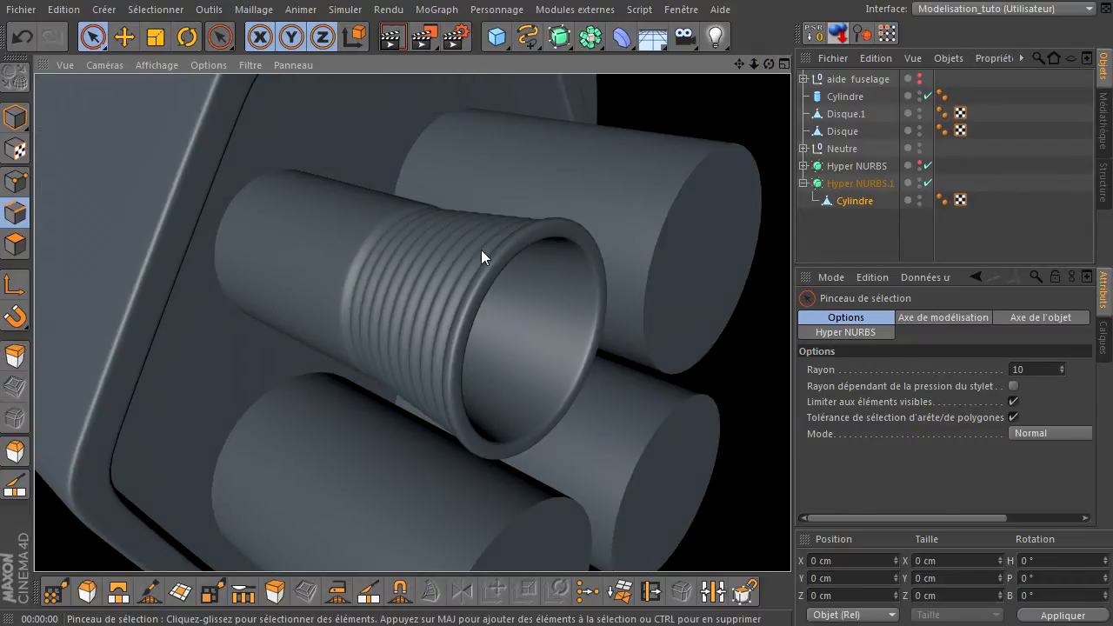
pyautogui.moveTo(766, 66); pyautogui.dragTo(378, 42)
pyautogui.click(389, 39)
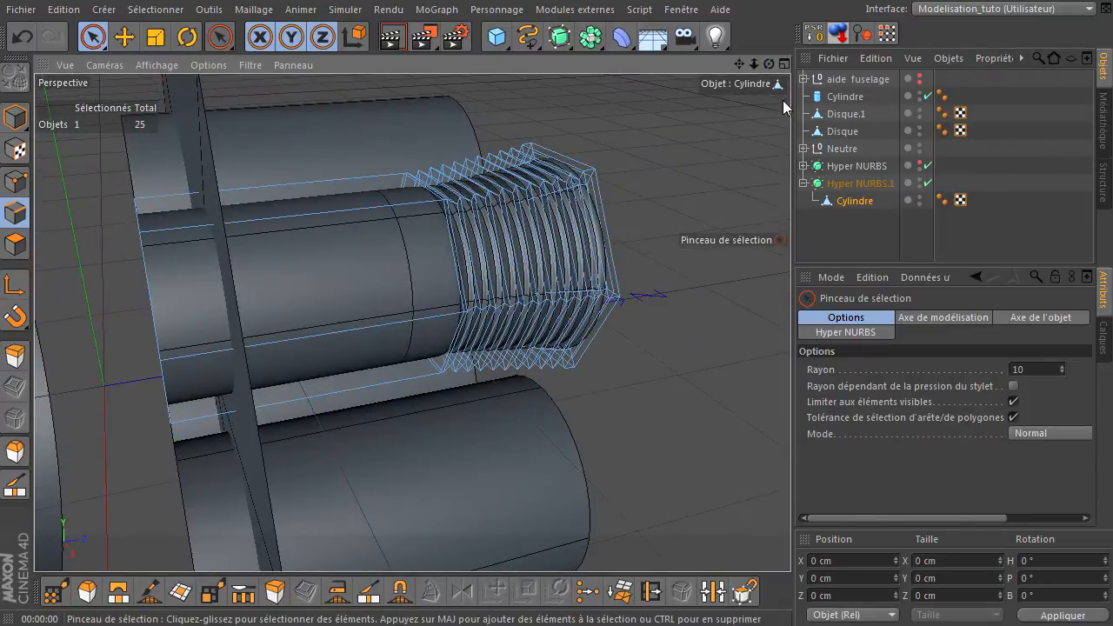
# - Cut five loops around the narrow tube section in polygon mode with the Knife tool set to Boucle
pyautogui.moveTo(769, 60)
pyautogui.mouseDown()
pyautogui.moveTo(730, 69)
pyautogui.moveTo(768, 60)
pyautogui.moveTo(757, 69)
pyautogui.mouseUp()
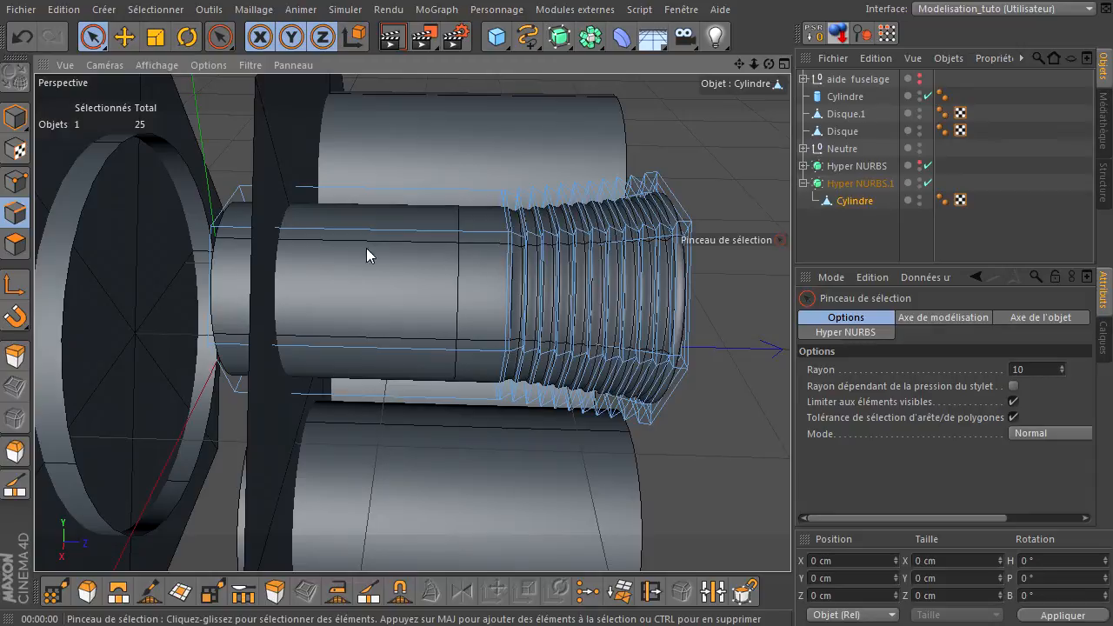
pyautogui.click(15, 244)
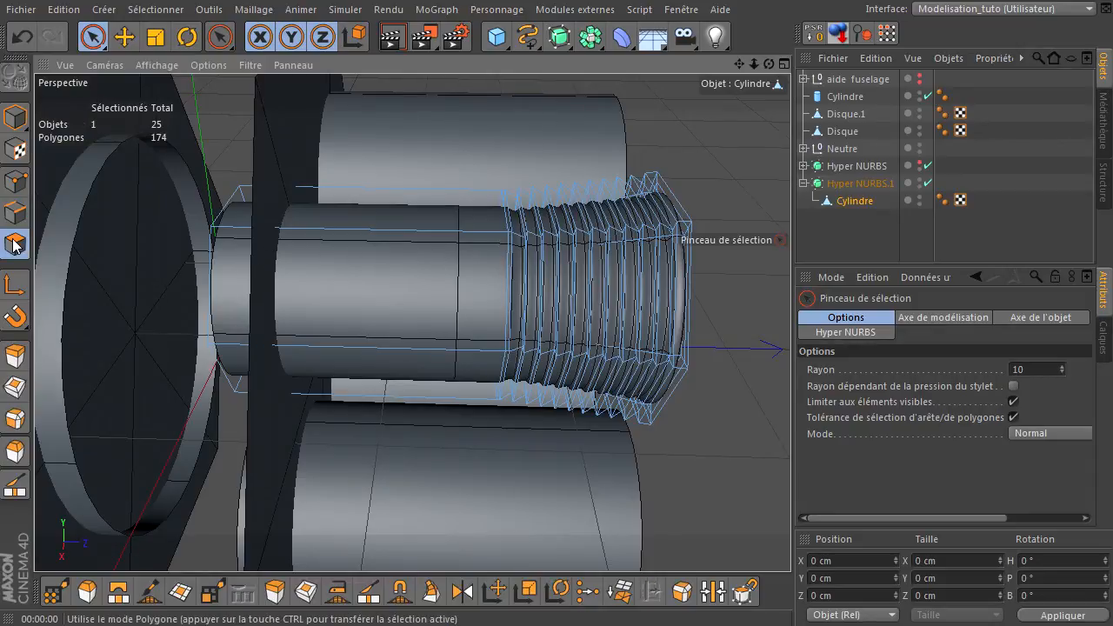
pyautogui.moveTo(224, 361); pyautogui.dragTo(474, 377)
pyautogui.press('k')
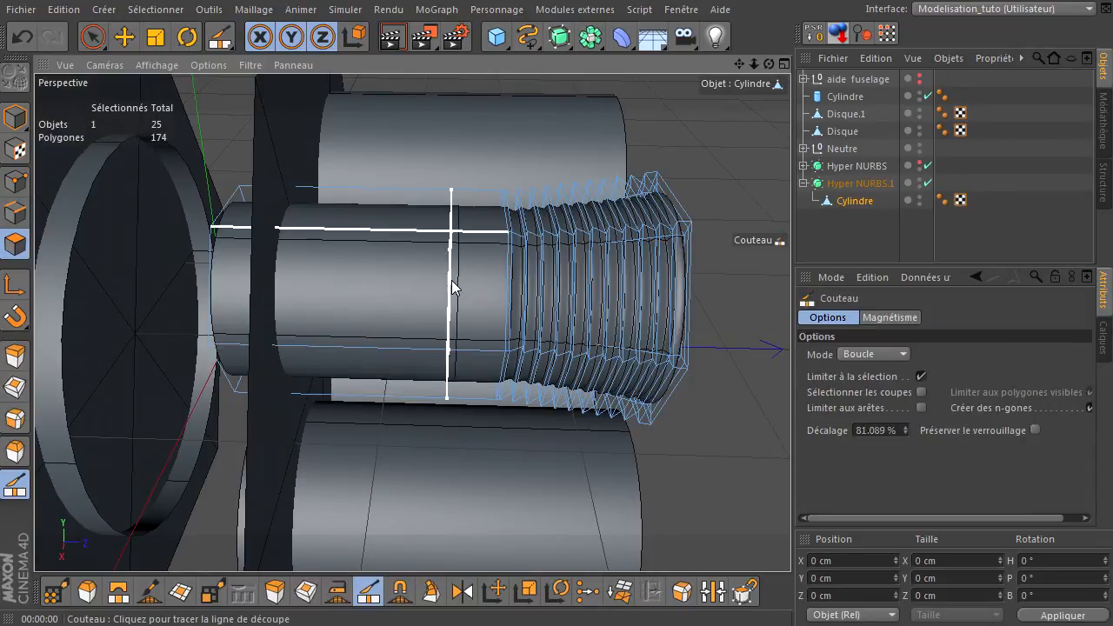
pyautogui.click(456, 275)
pyautogui.click(402, 239)
pyautogui.click(315, 230)
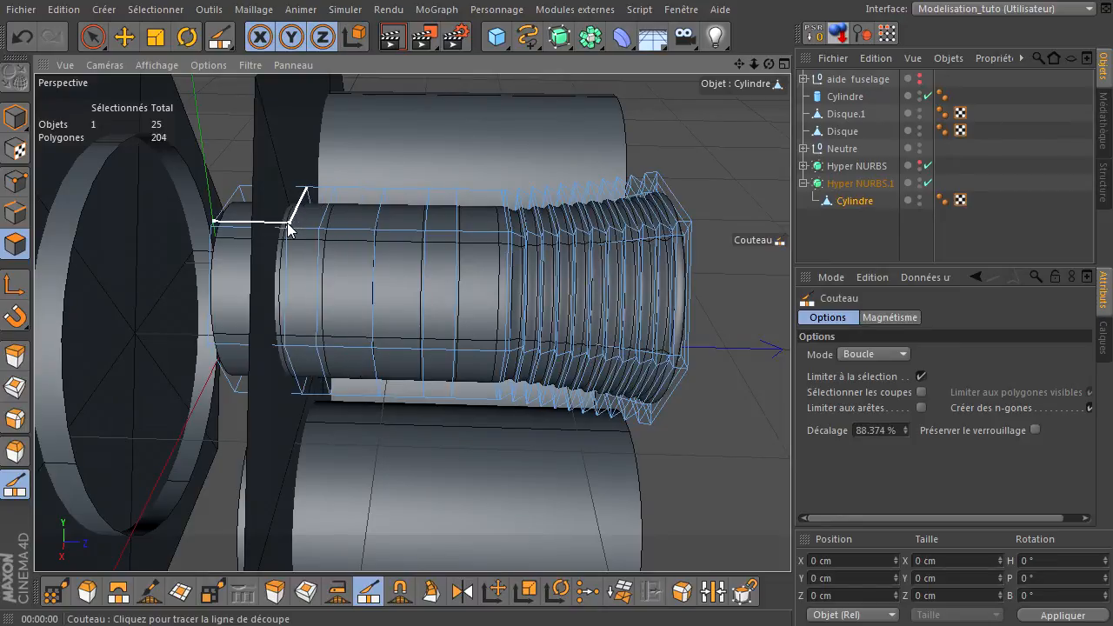
# - Loop-select three alternating polygon bands along the narrow tube, starting with the narrow band nearest the grooved rings
pyautogui.click(91, 45)
pyautogui.press('u')
pyautogui.press('l')
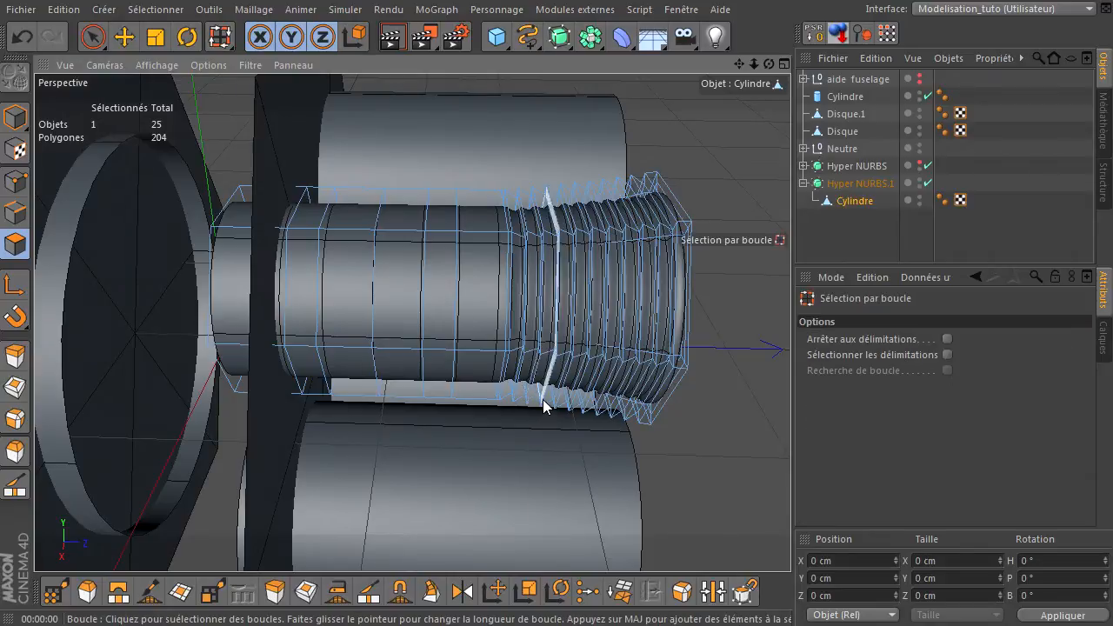
pyautogui.click(439, 240)
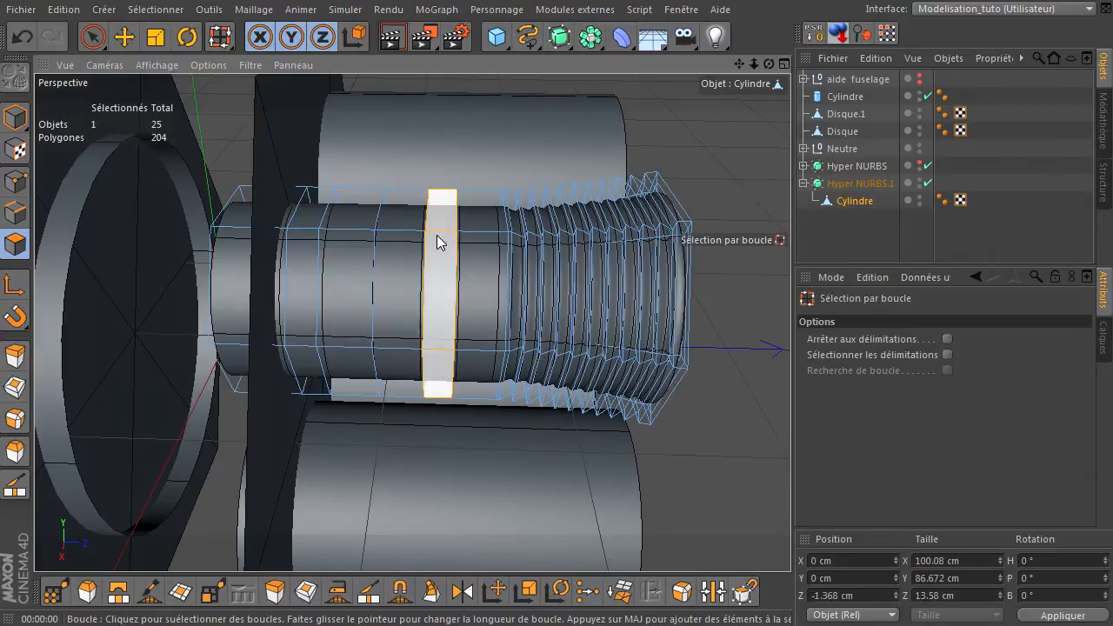
pyautogui.keyDown('shift'); pyautogui.click(346, 229); pyautogui.keyUp('shift')
pyautogui.keyDown('shift'); pyautogui.click(236, 229); pyautogui.keyUp('shift')
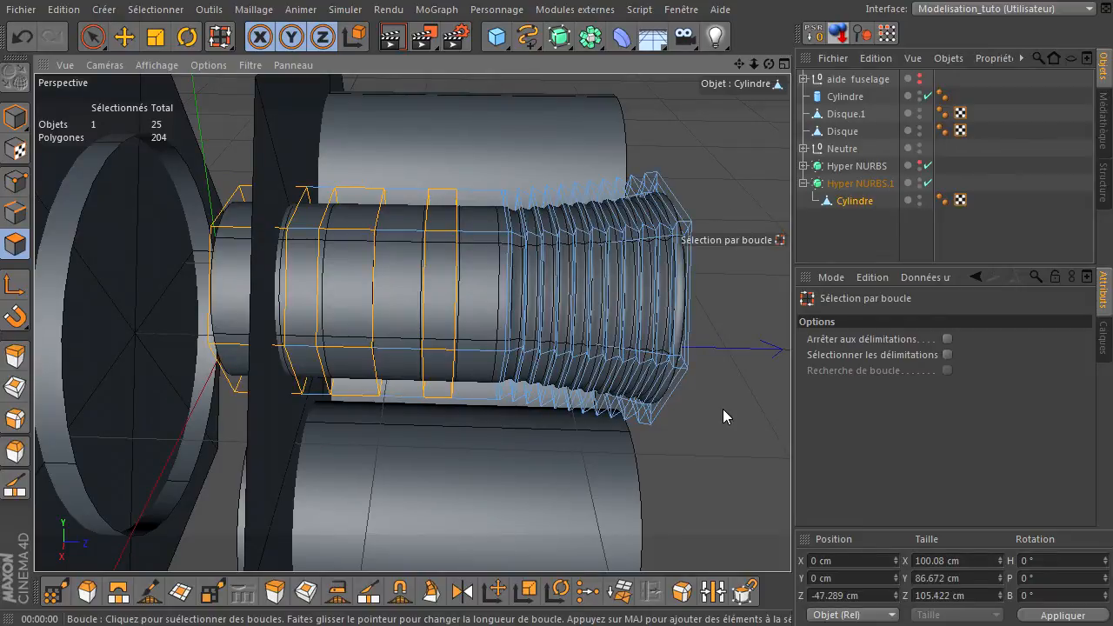
# - Extrude the three selected polygon bands inward with an offset of -4 cm, and clear the selection
pyautogui.press('d')
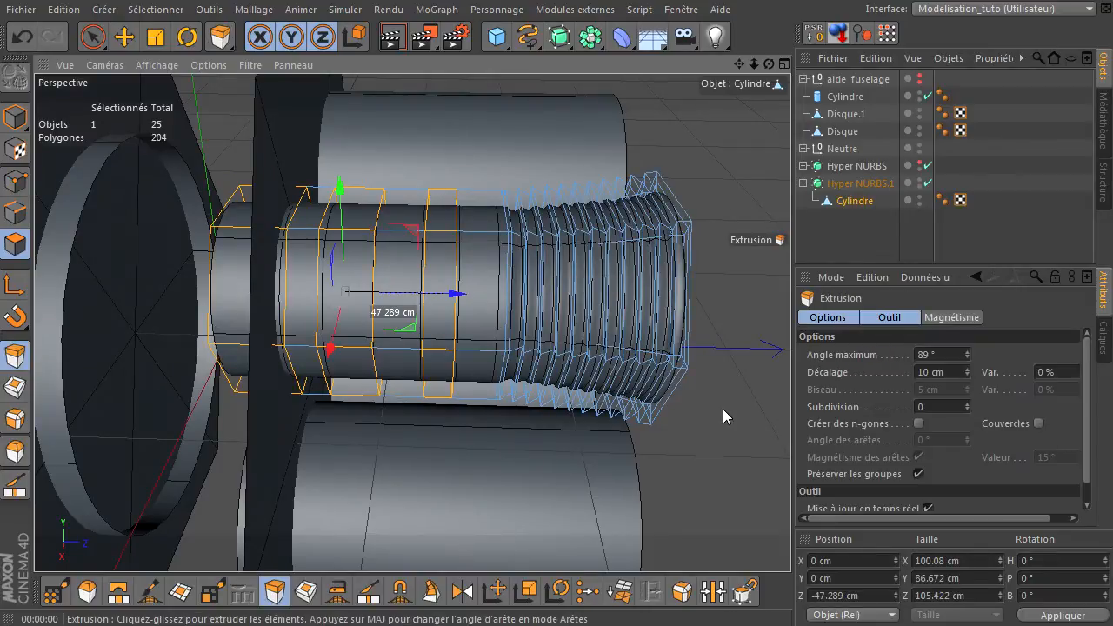
pyautogui.moveTo(745, 368); pyautogui.dragTo(790, 430)
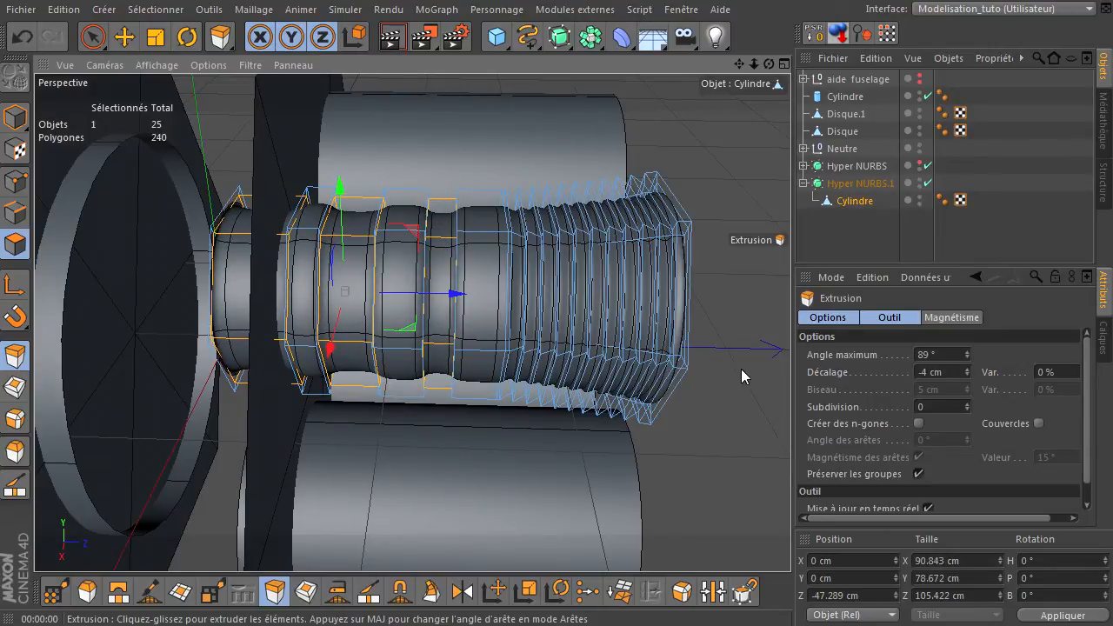
pyautogui.moveTo(771, 66); pyautogui.dragTo(790, 430)
pyautogui.click(90, 39)
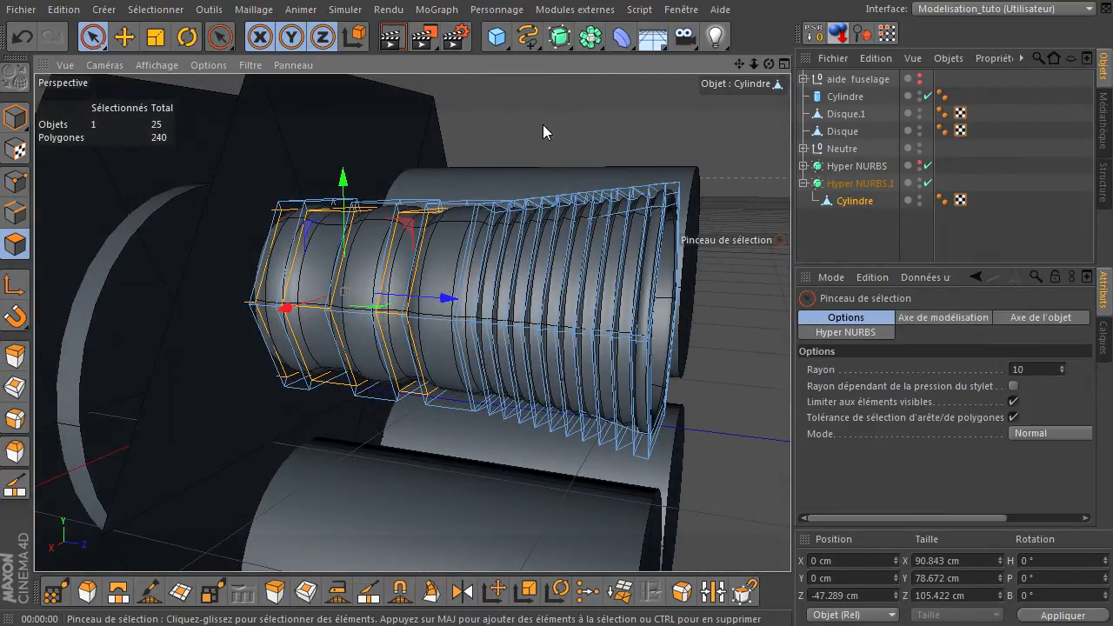
pyautogui.click(446, 301)
# - Disable the Hyper NURBS.1 smoothing to expose the narrow tube's recessed bands, and switch to edge editing
pyautogui.scroll(1, 445, 304)
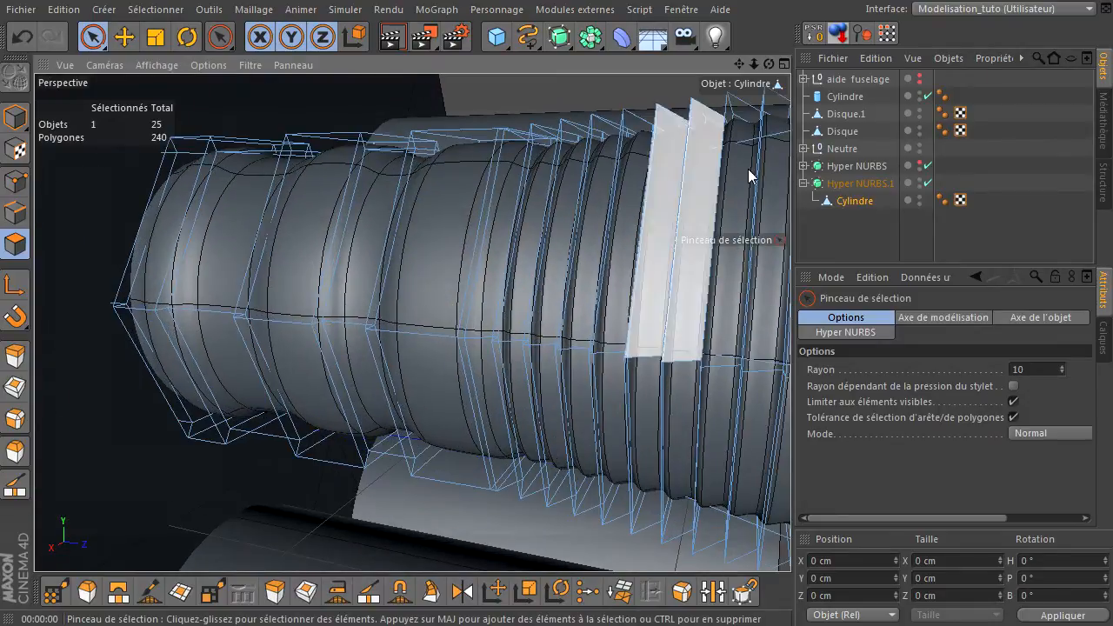
pyautogui.moveTo(738, 64); pyautogui.dragTo(791, 150)
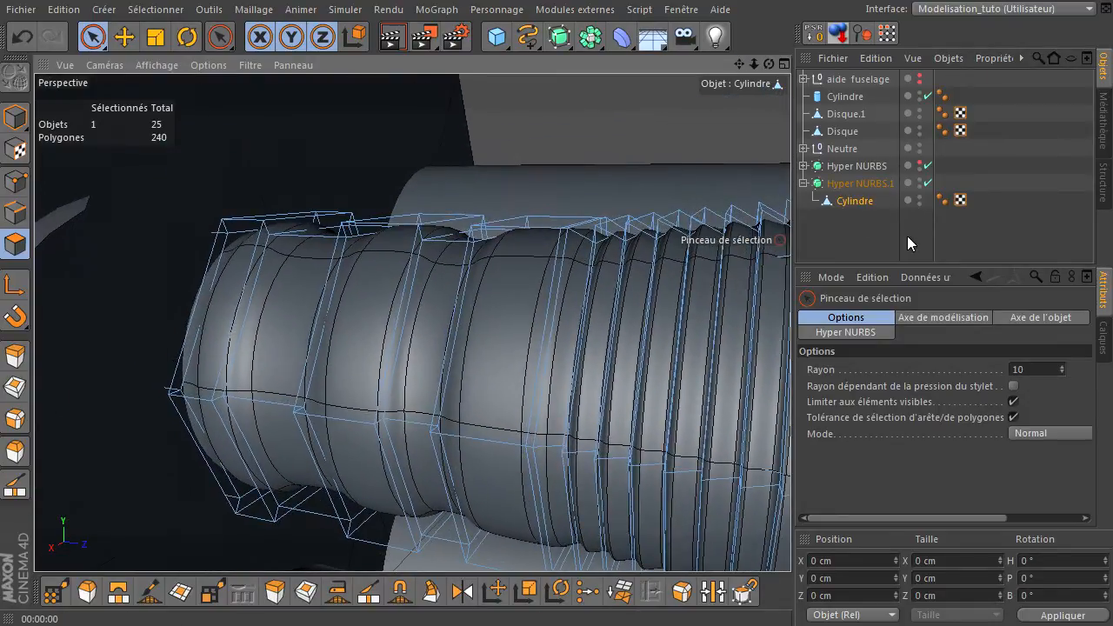
pyautogui.click(928, 182)
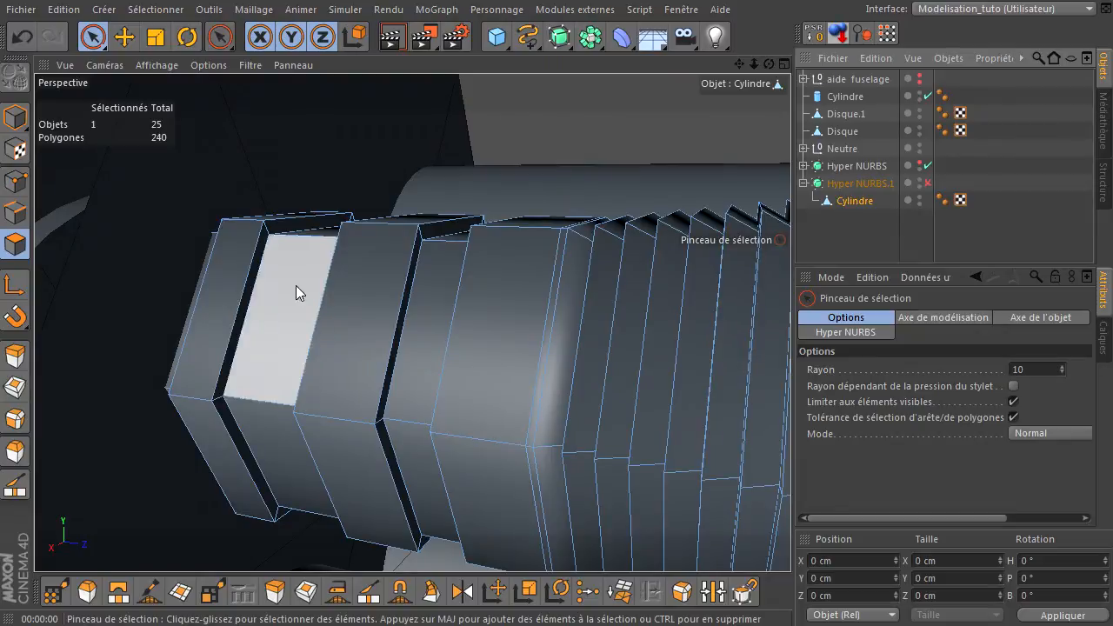
pyautogui.moveTo(772, 65); pyautogui.dragTo(790, 430)
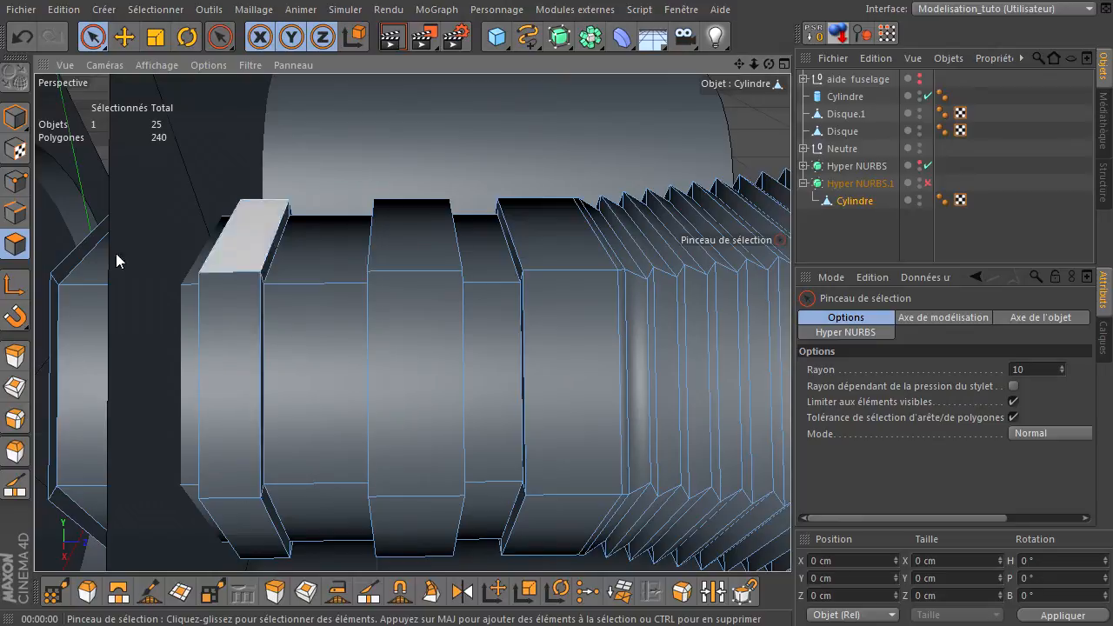
pyautogui.click(19, 214)
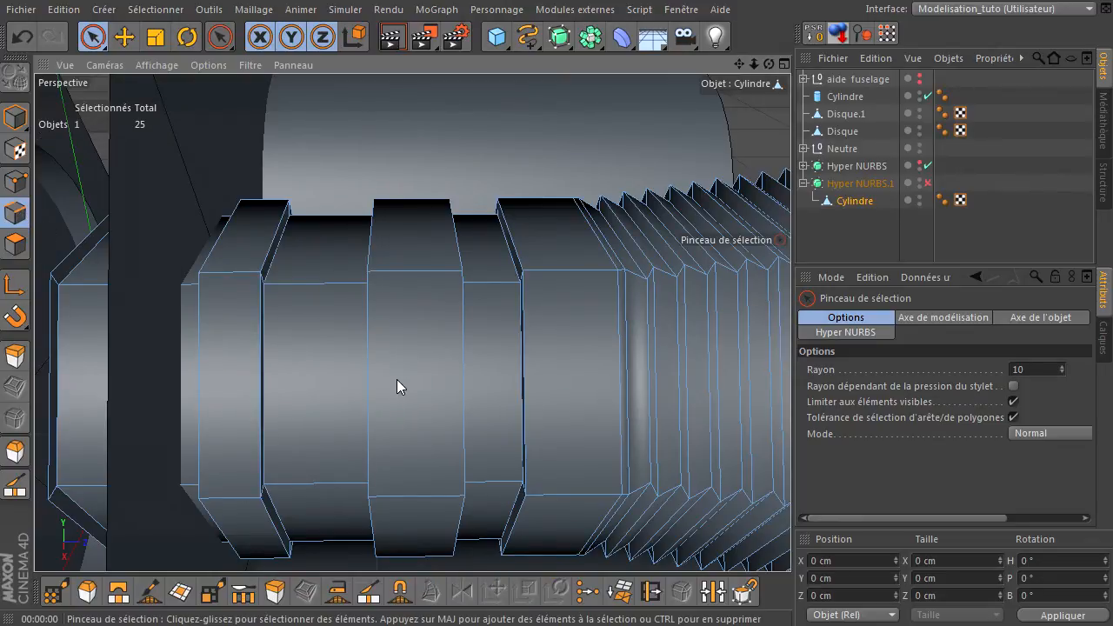
# - Loop-select the edge loops bordering the raised and recessed bands along the narrow tube section
pyautogui.press('u')
pyautogui.press('l')
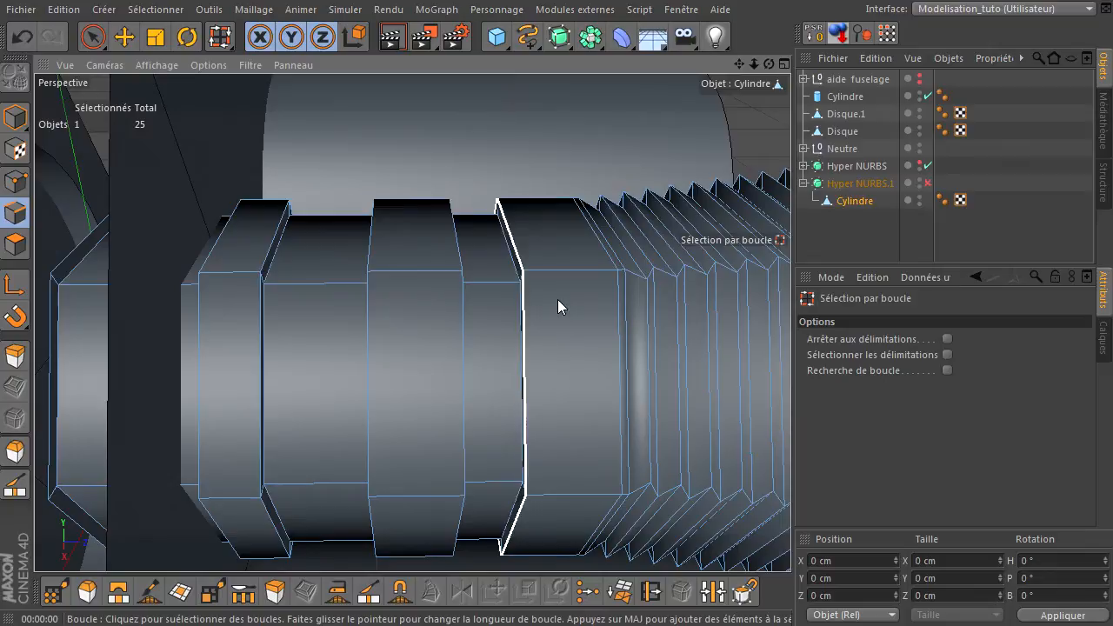
pyautogui.click(525, 327)
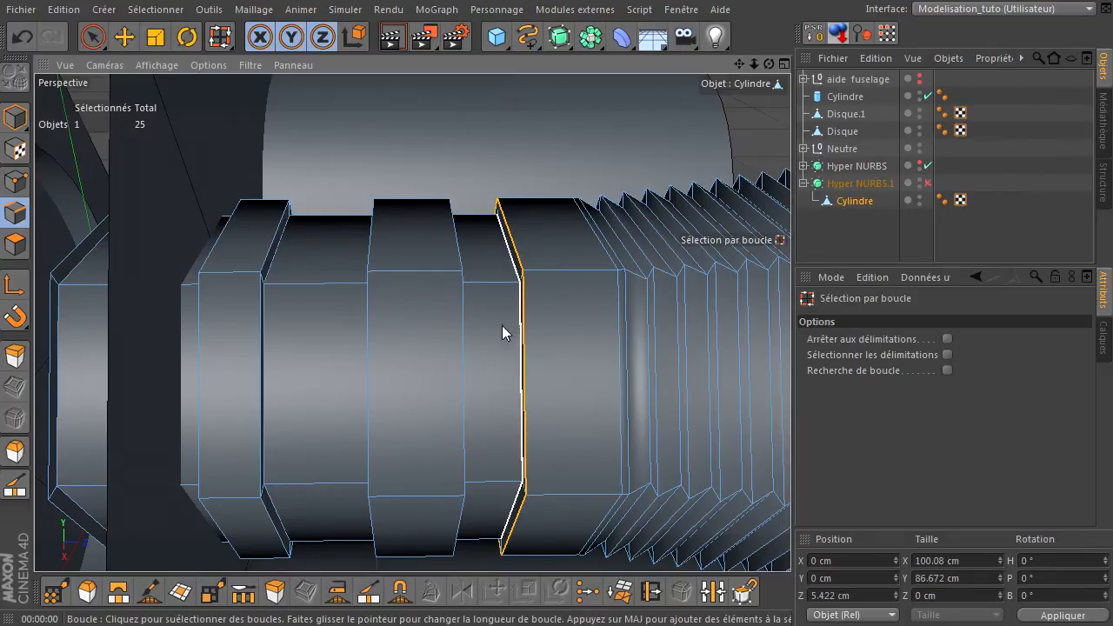
pyautogui.keyDown('shift'); pyautogui.click(469, 318); pyautogui.keyUp('shift')
pyautogui.keyDown('shift'); pyautogui.click(375, 332); pyautogui.keyUp('shift')
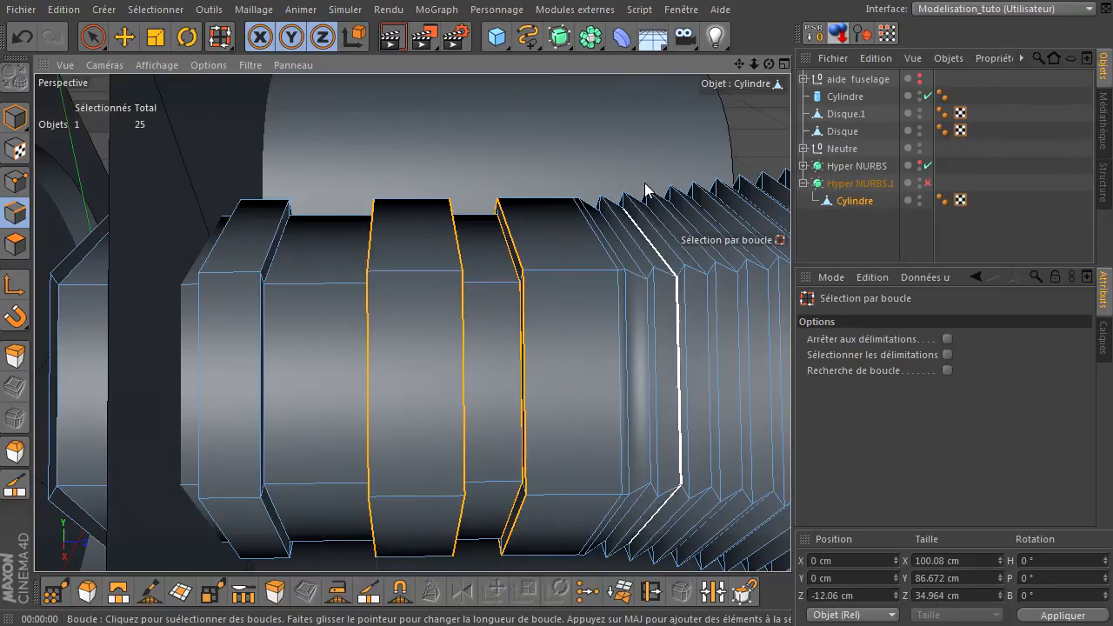
pyautogui.moveTo(767, 64); pyautogui.dragTo(790, 430)
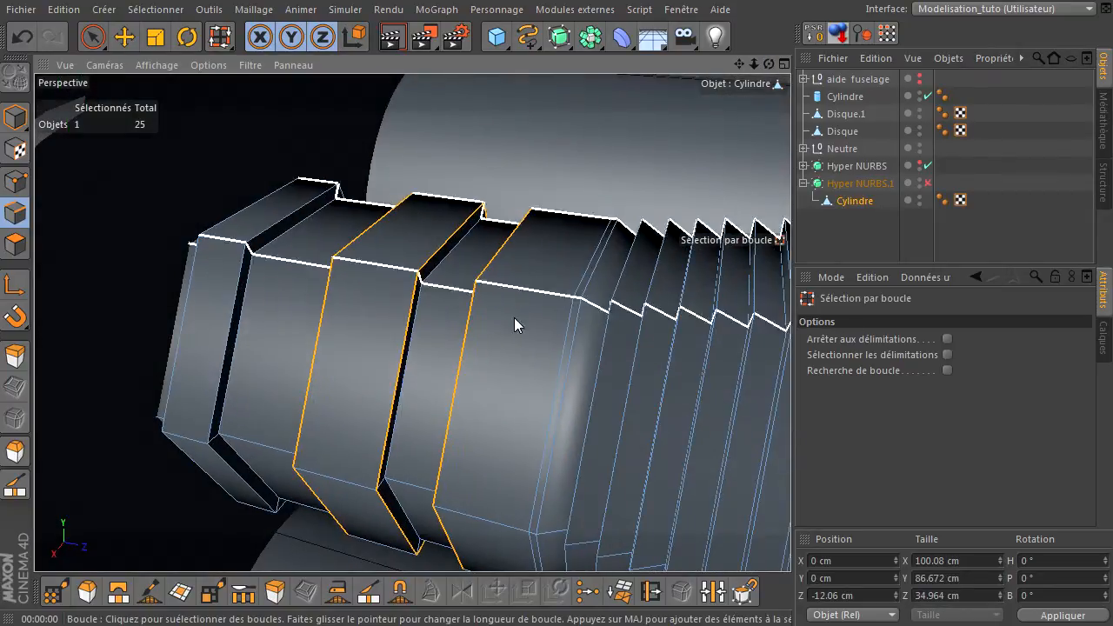
pyautogui.keyDown('shift'); pyautogui.click(242, 332); pyautogui.keyUp('shift')
pyautogui.keyDown('shift'); pyautogui.click(233, 330); pyautogui.keyUp('shift')
pyautogui.keyDown('shift'); pyautogui.click(197, 330); pyautogui.keyUp('shift')
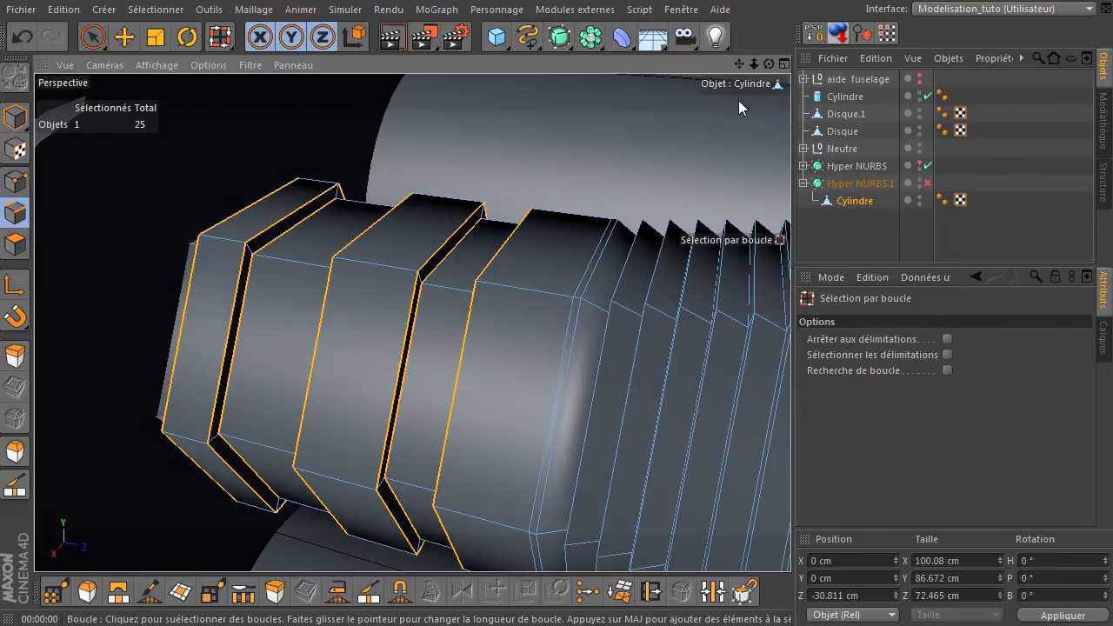
# - Bevel the selected band edge loops with an inner offset of 0.5 cm, linear type and 0 subdivisions
pyautogui.moveTo(768, 64); pyautogui.dragTo(734, 133)
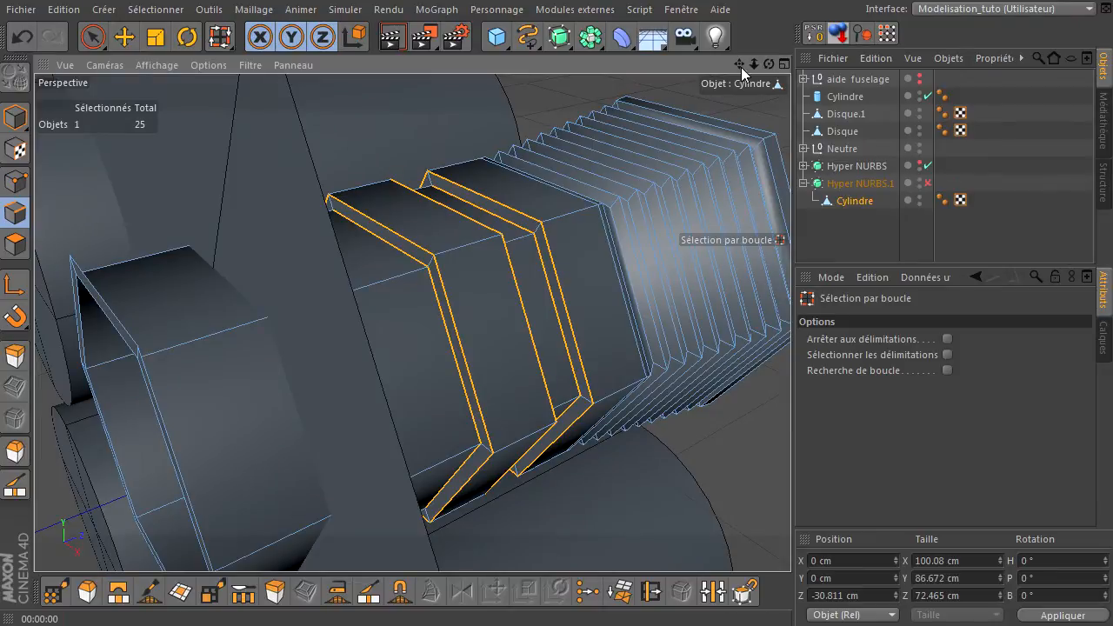
pyautogui.moveTo(767, 64); pyautogui.dragTo(790, 430)
pyautogui.press('m')
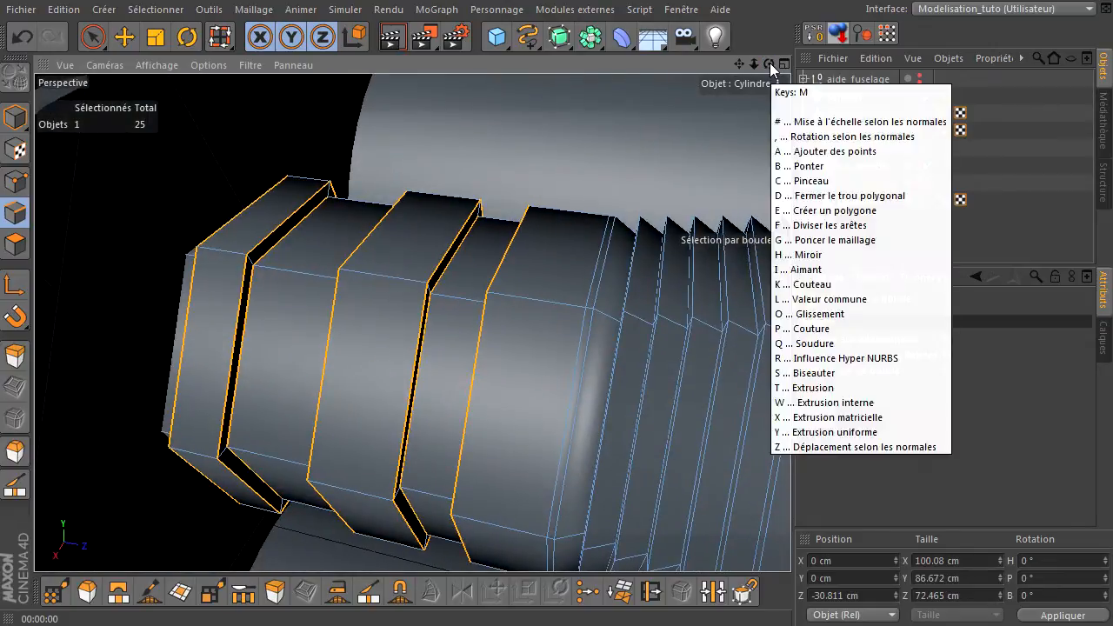
pyautogui.press('s')
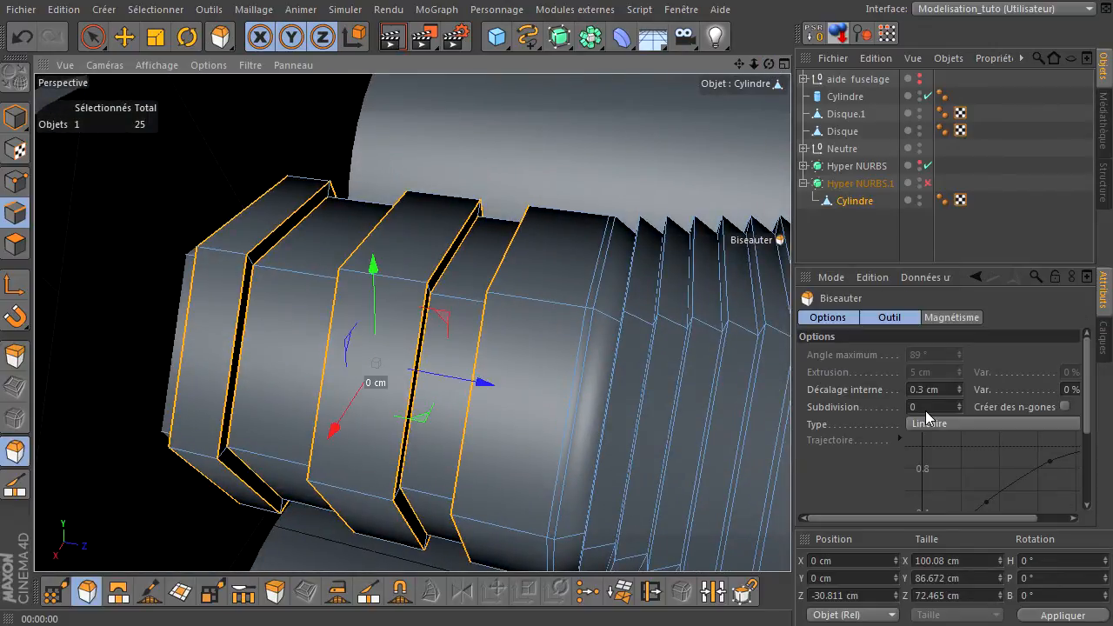
pyautogui.moveTo(486, 146); pyautogui.dragTo(790, 431)
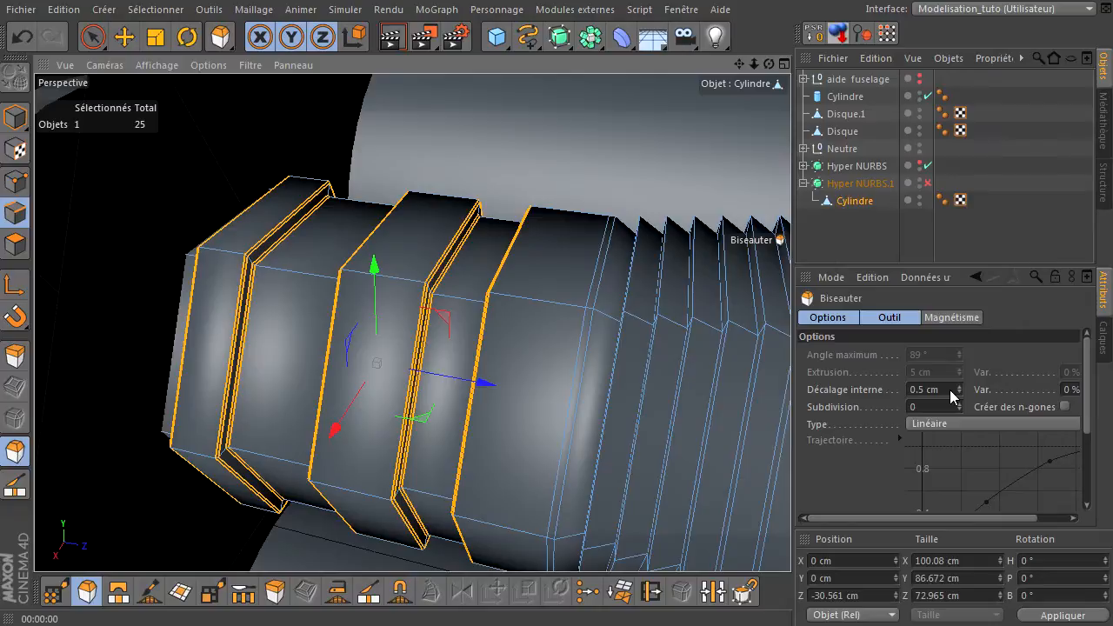
# - Re-enable the Hyper NURBS.1 smoothing on the nozzle and deselect all objects
pyautogui.click(92, 37)
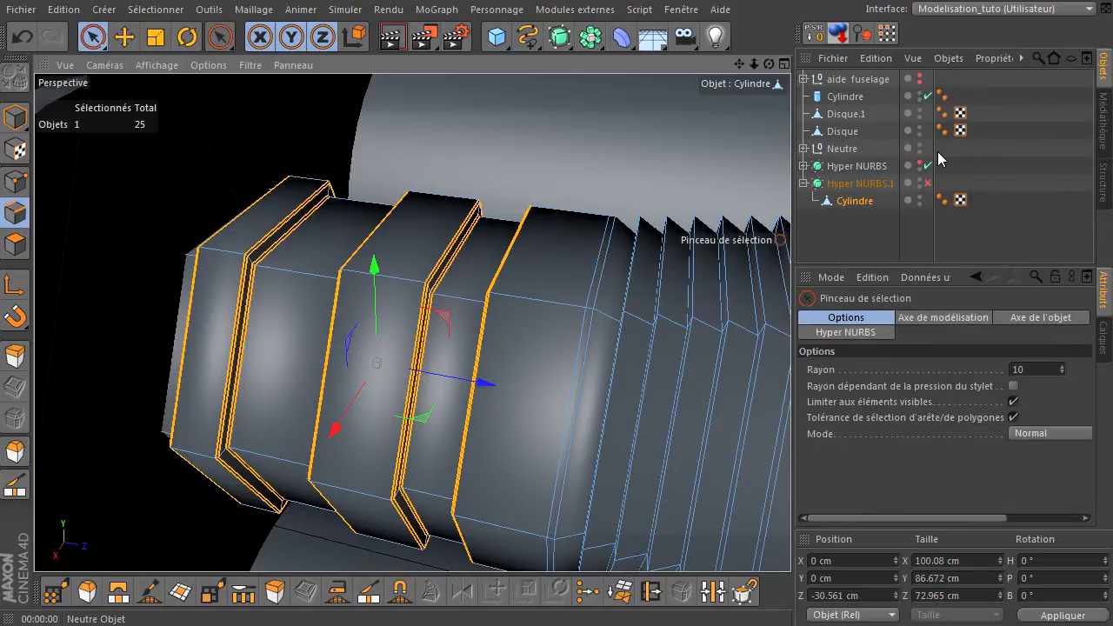
pyautogui.click(927, 183)
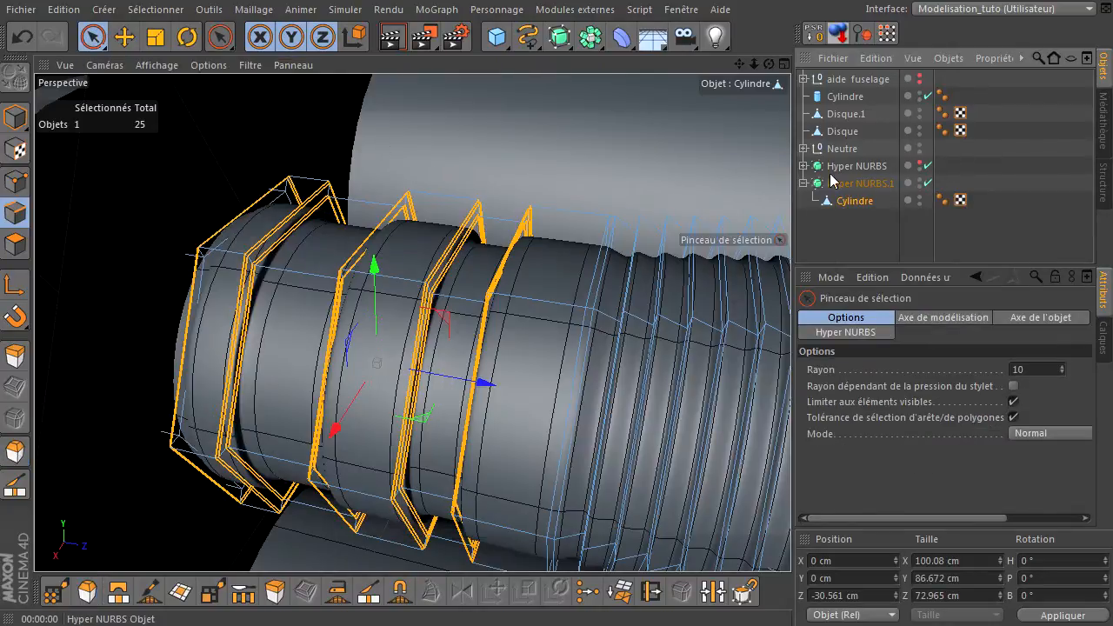
pyautogui.click(856, 235)
# - Render the perspective view to examine the smoothed nozzle against the fuselage and the neighbouring cylinders
pyautogui.moveTo(774, 65); pyautogui.dragTo(789, 431)
pyautogui.moveTo(768, 63); pyautogui.dragTo(790, 430)
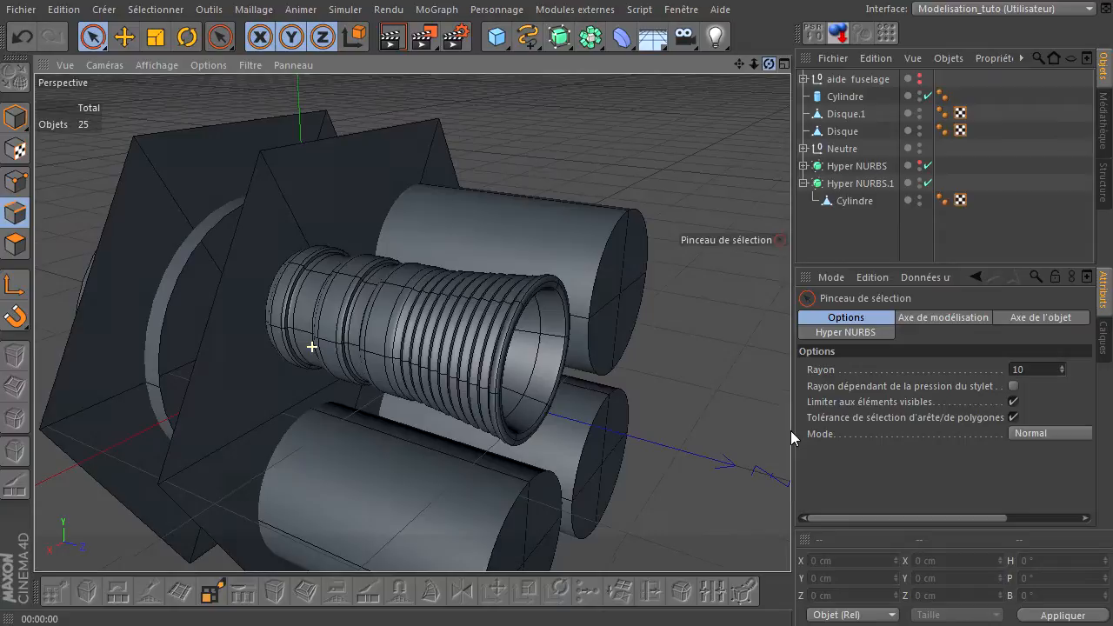
pyautogui.click(392, 37)
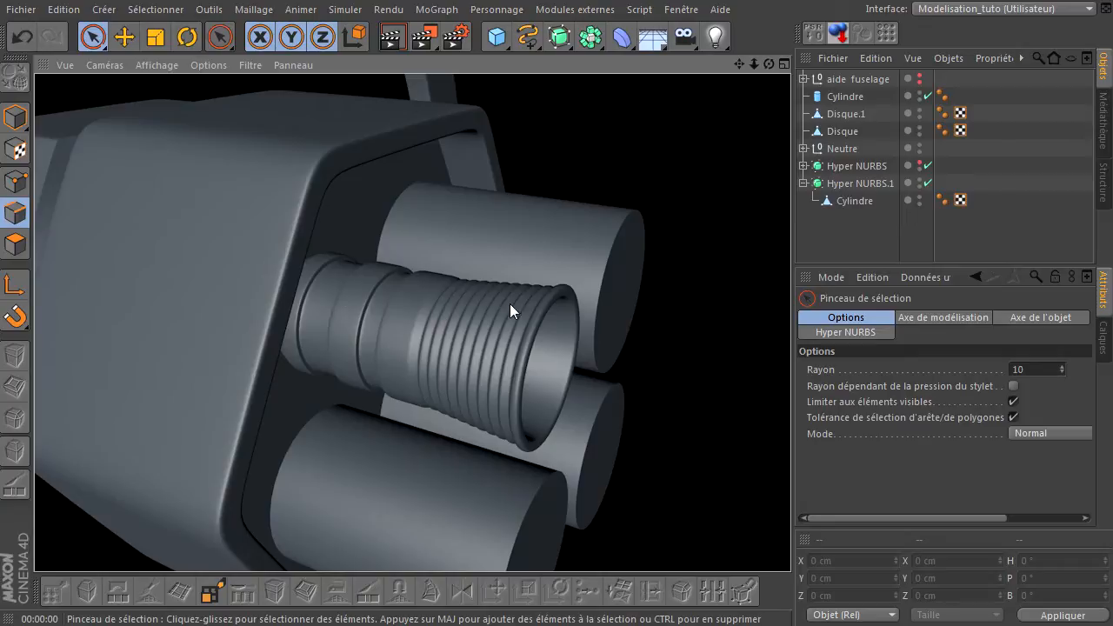
pyautogui.moveTo(770, 64); pyautogui.dragTo(790, 430)
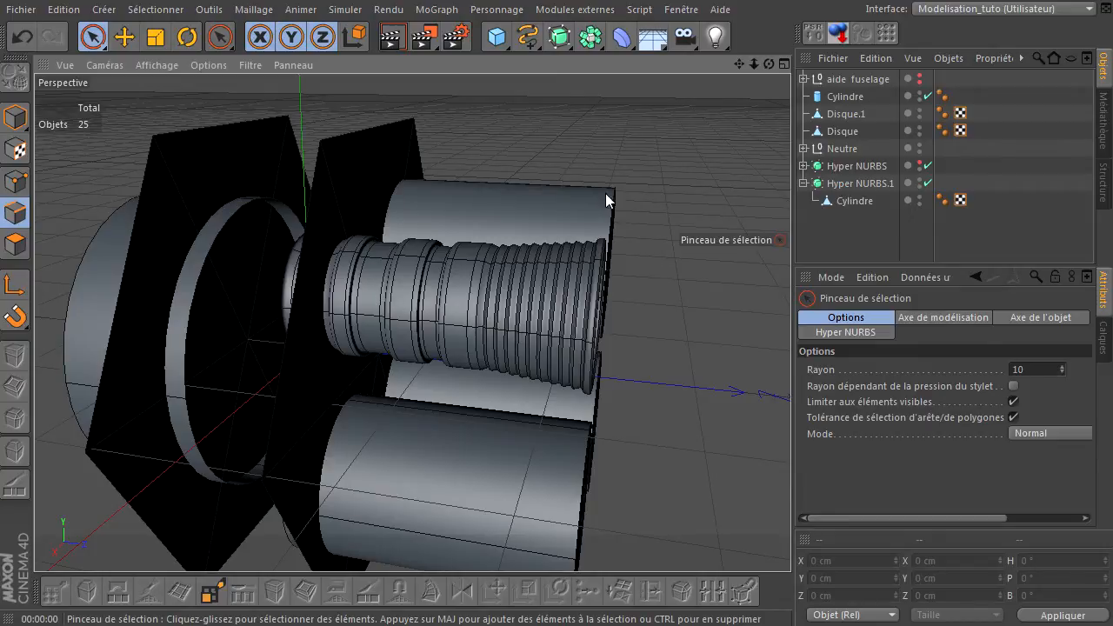
# - Switch the detailed Cylindre mesh to object mode and expand the Neutre group to identify its three placeholder cylinders
pyautogui.moveTo(769, 65); pyautogui.dragTo(790, 430)
pyautogui.click(846, 202)
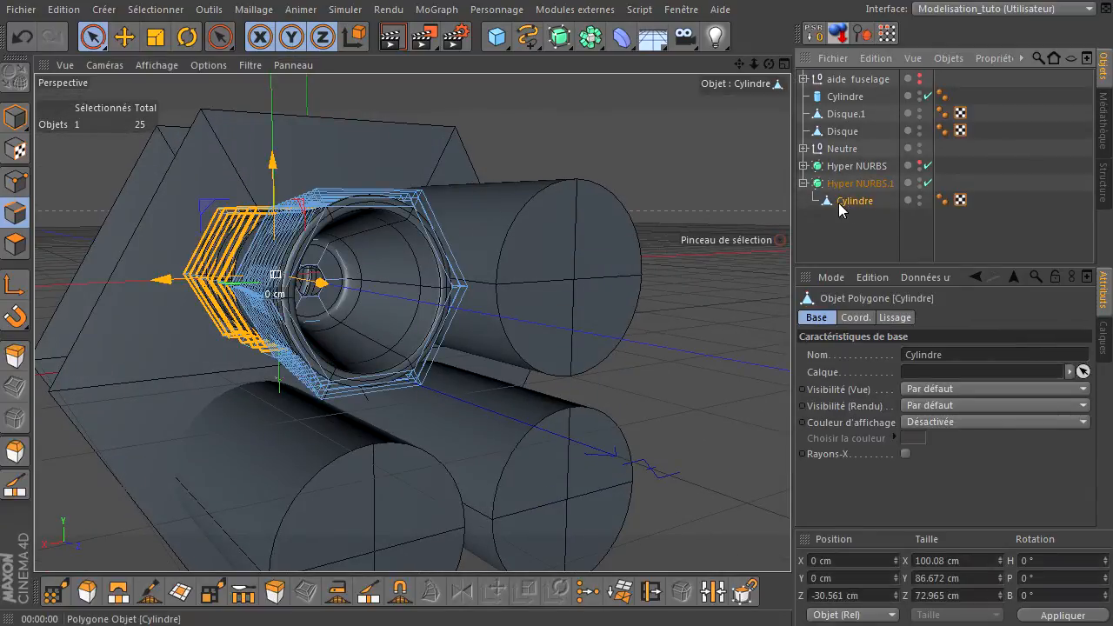
pyautogui.click(16, 117)
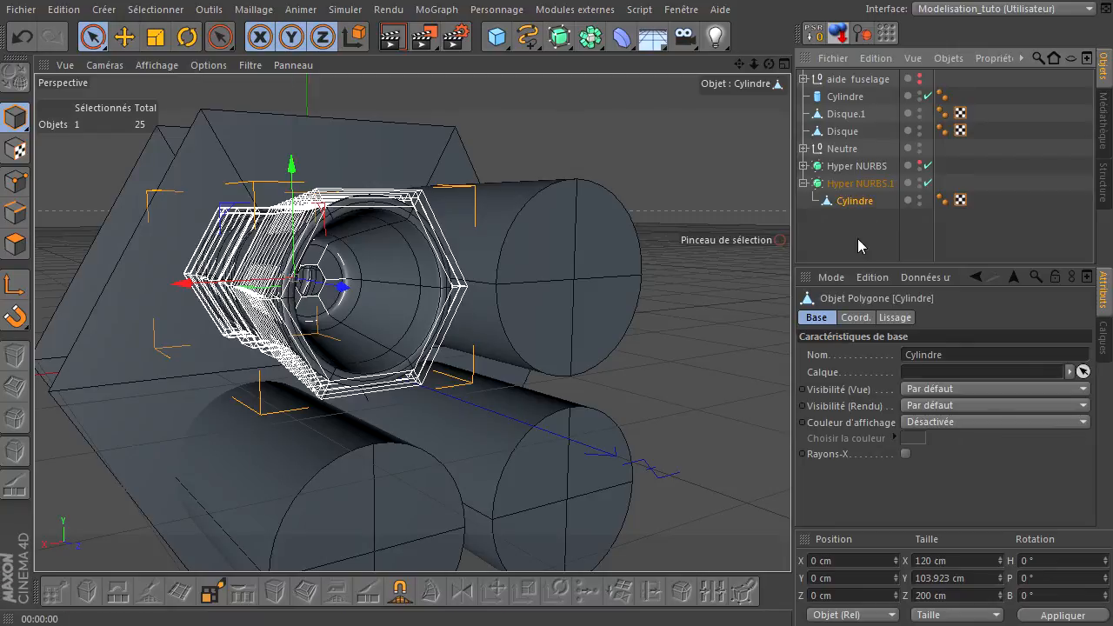
pyautogui.click(804, 149)
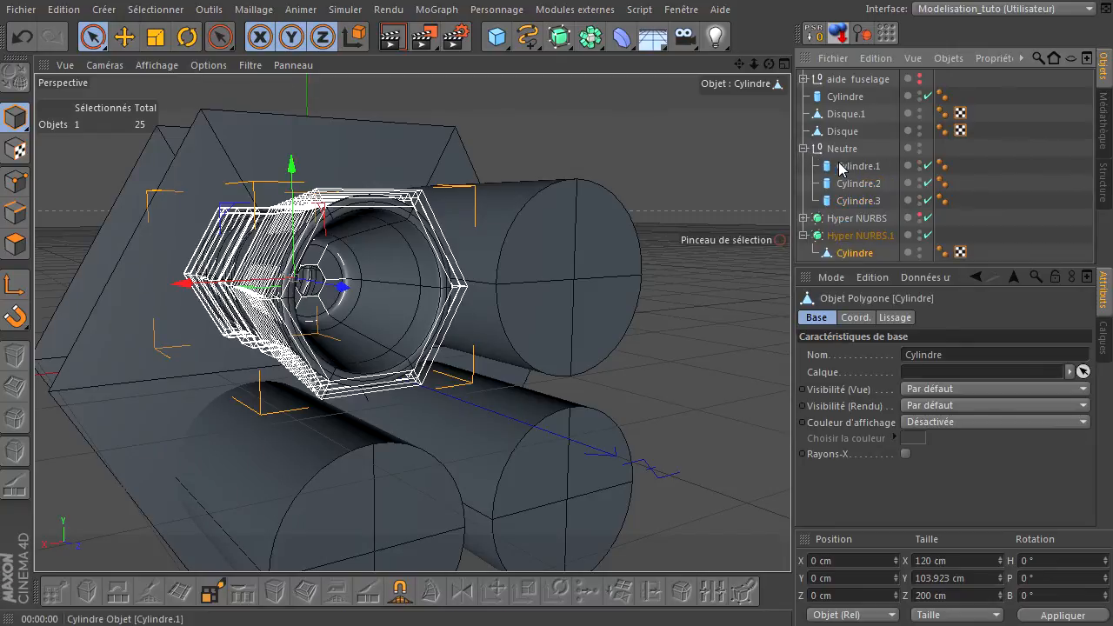
pyautogui.click(848, 166)
pyautogui.click(848, 183)
pyautogui.click(847, 201)
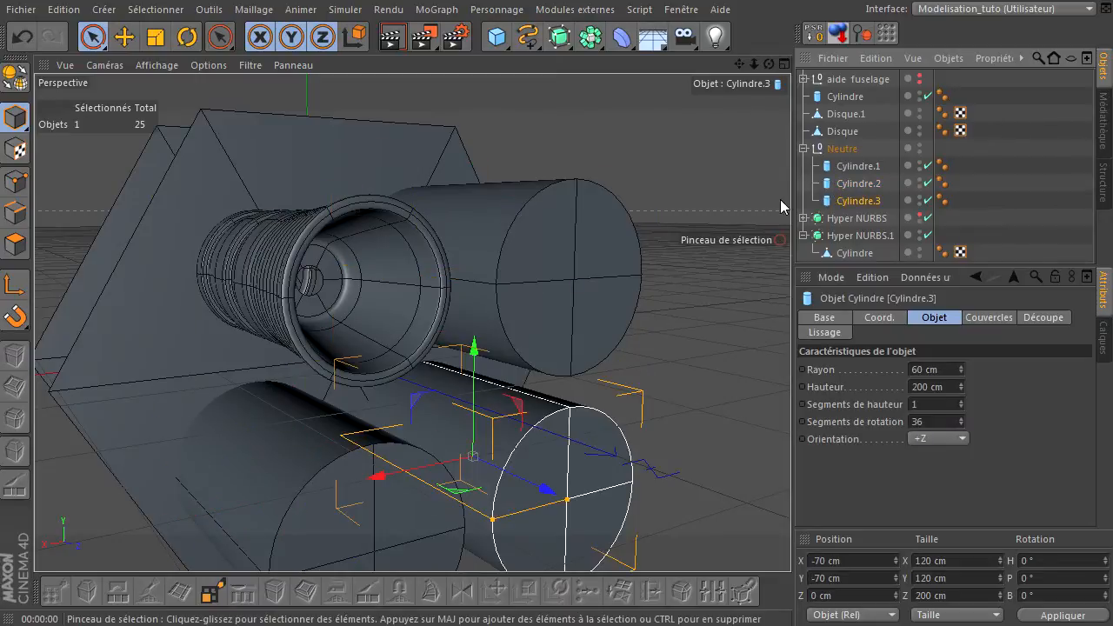
# - Copy the detailed Cylindre mesh as a child of Cylindre.1 and enlarge the object list to show the whole hierarchy
pyautogui.click(848, 253)
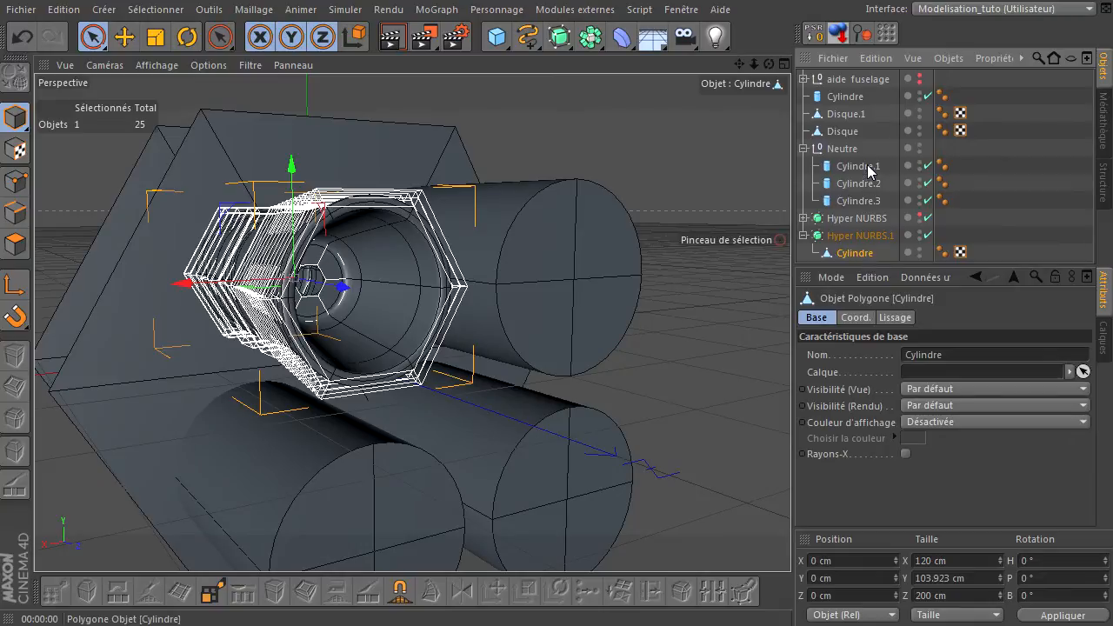
pyautogui.keyDown('ctrl'); pyautogui.moveTo(869, 172); pyautogui.dragTo(869, 172); pyautogui.keyUp('ctrl')
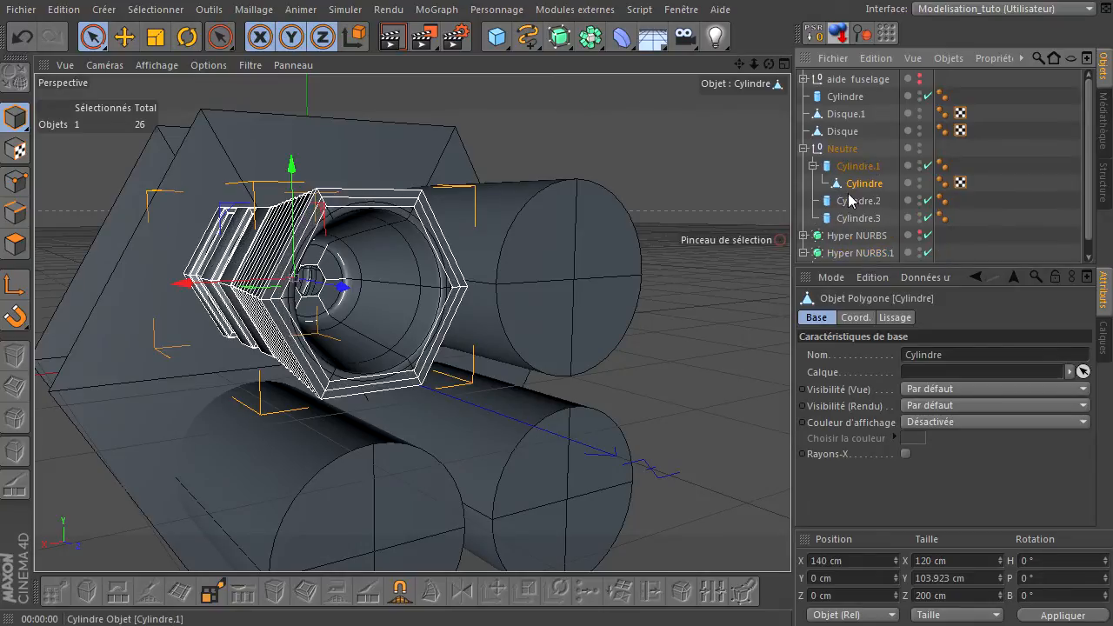
pyautogui.scroll(-1, 861, 200)
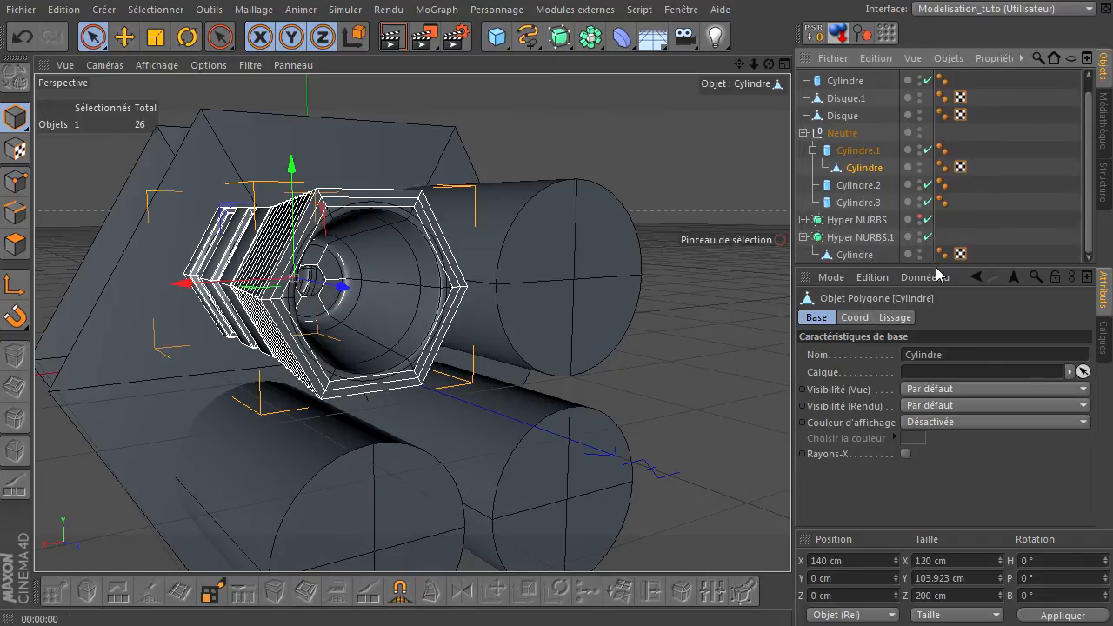
pyautogui.moveTo(937, 273); pyautogui.dragTo(938, 325)
pyautogui.click(496, 295)
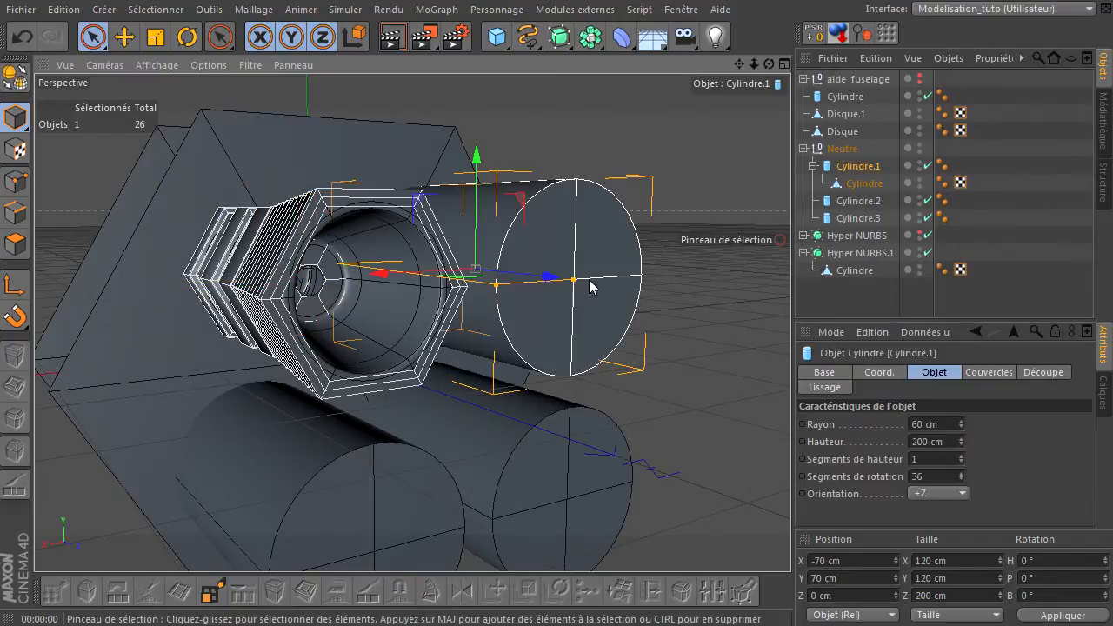
# - Duplicate the nozzle mesh from Cylindre.1 as a child of both Cylindre.2 and Cylindre.3
pyautogui.click(859, 184)
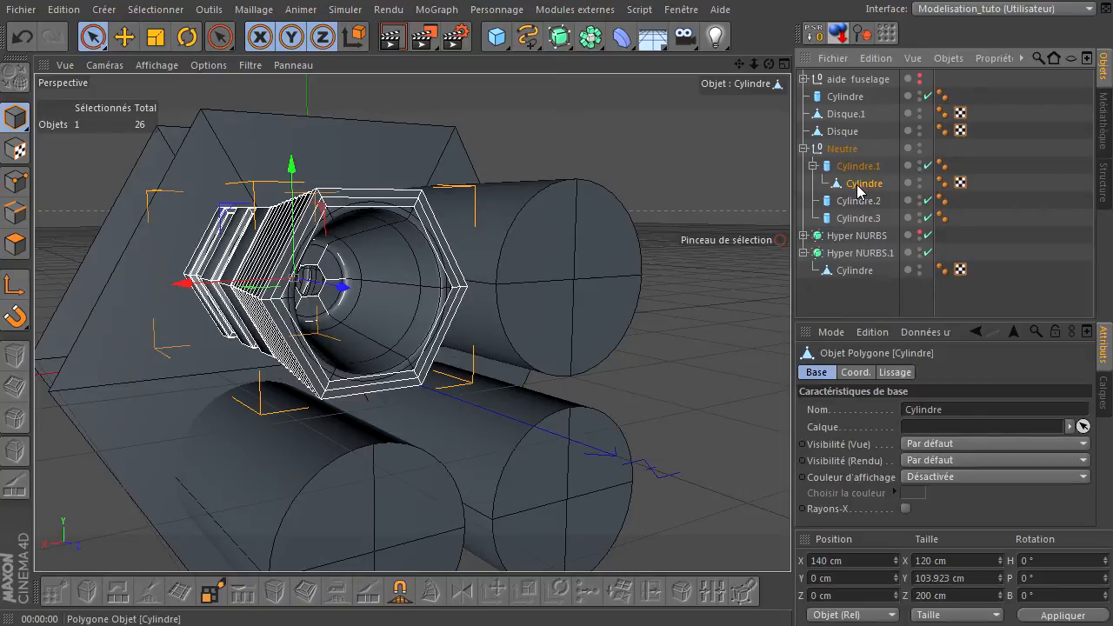
pyautogui.keyDown('ctrl'); pyautogui.moveTo(859, 184); pyautogui.dragTo(857, 201); pyautogui.keyUp('ctrl')
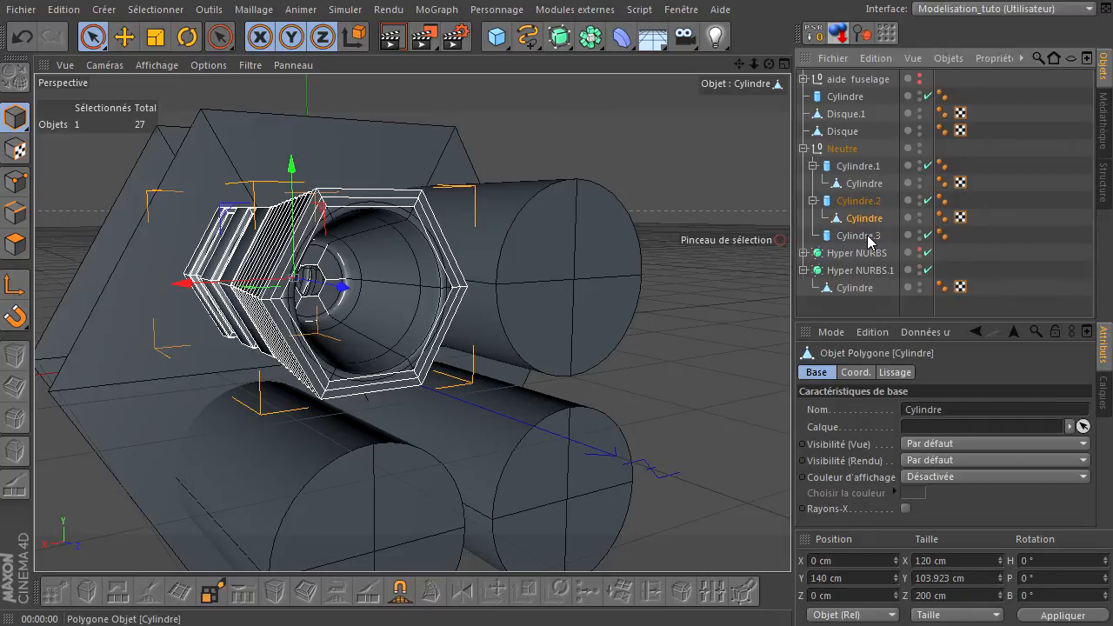
pyautogui.keyDown('ctrl'); pyautogui.moveTo(863, 218); pyautogui.dragTo(866, 235); pyautogui.keyUp('ctrl')
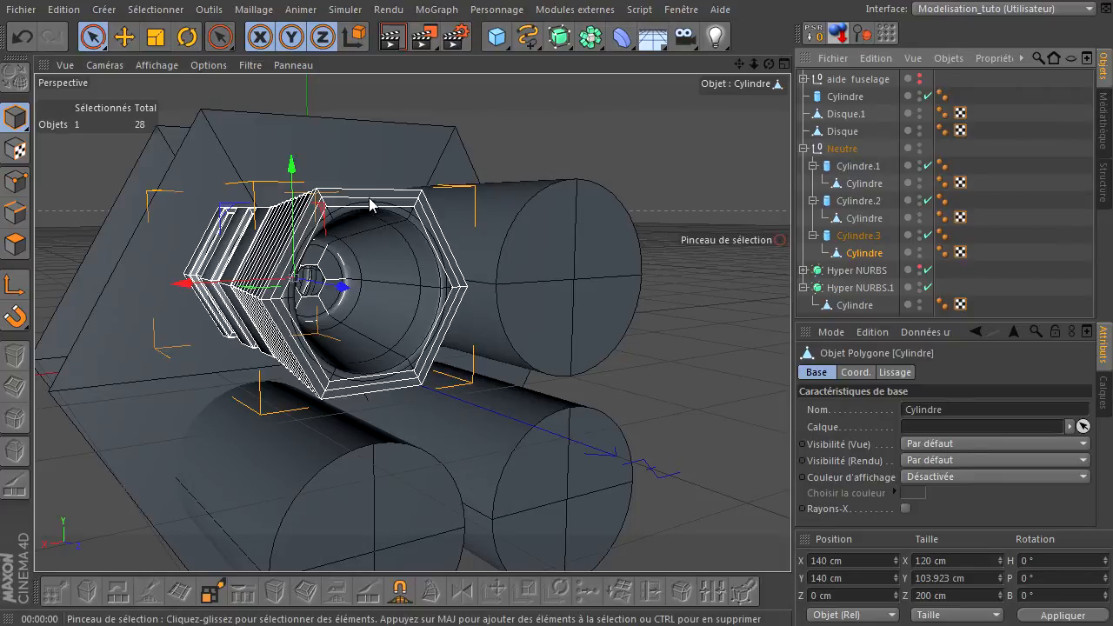
# - Select the three nested Cylindre copies and reset their PSR so they align with their parent cylinders
pyautogui.click(864, 183)
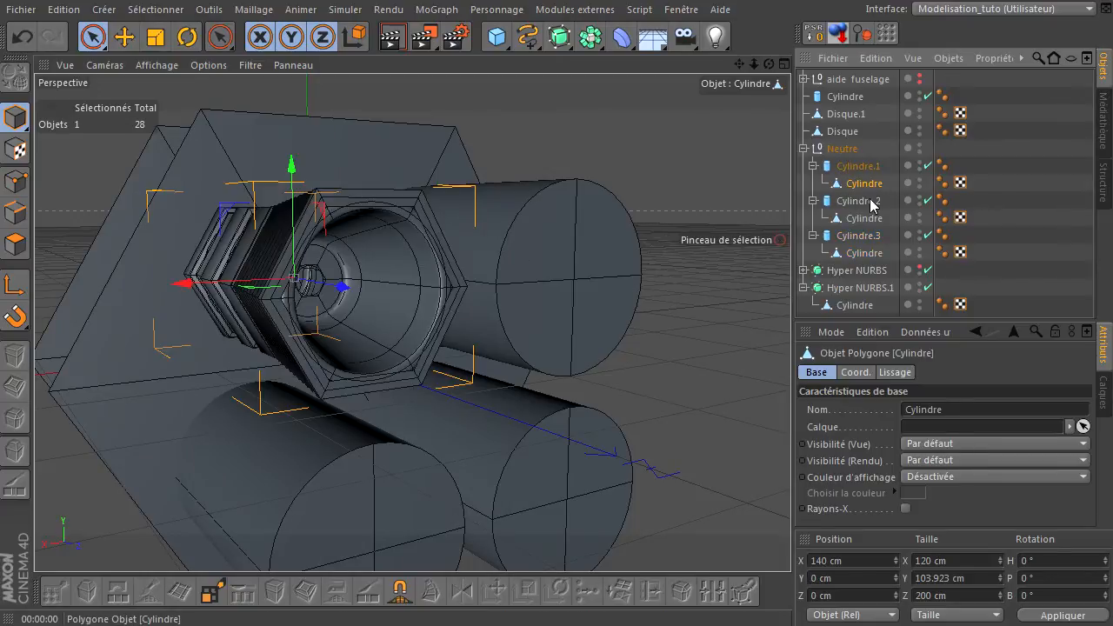
pyautogui.keyDown('ctrl'); pyautogui.click(860, 221); pyautogui.keyUp('ctrl')
pyautogui.keyDown('ctrl'); pyautogui.click(853, 253); pyautogui.keyUp('ctrl')
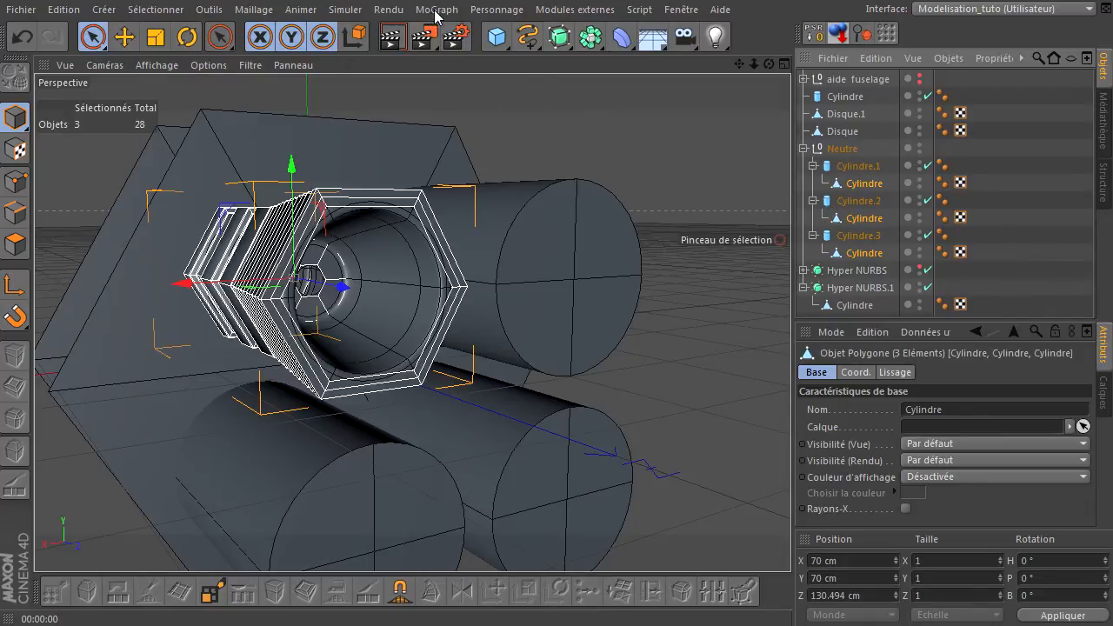
pyautogui.click(479, 10)
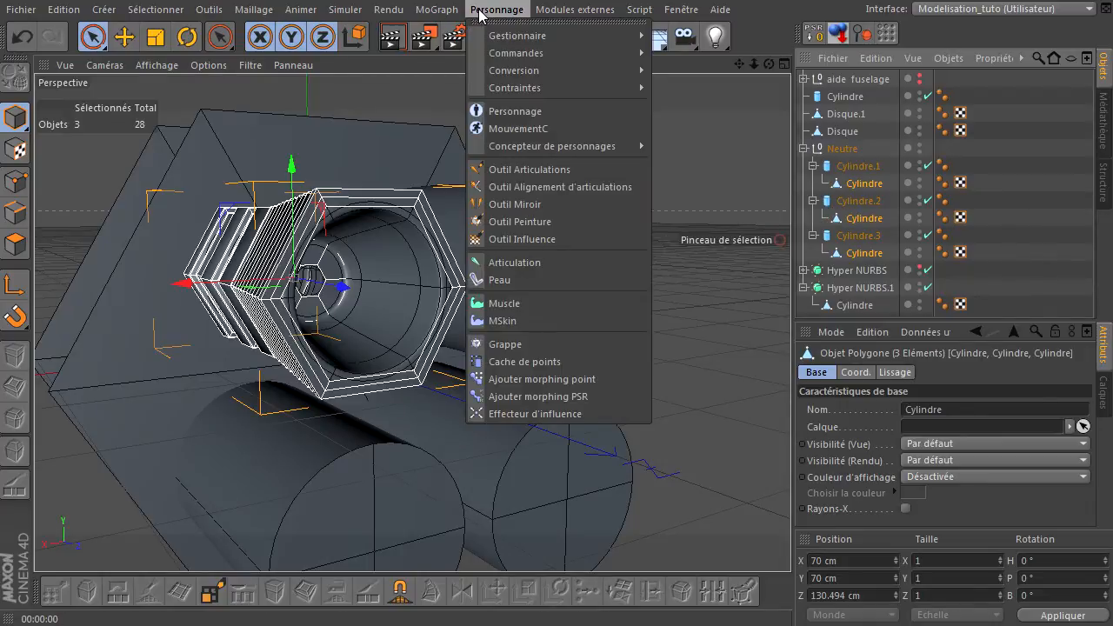
pyautogui.moveTo(491, 57)
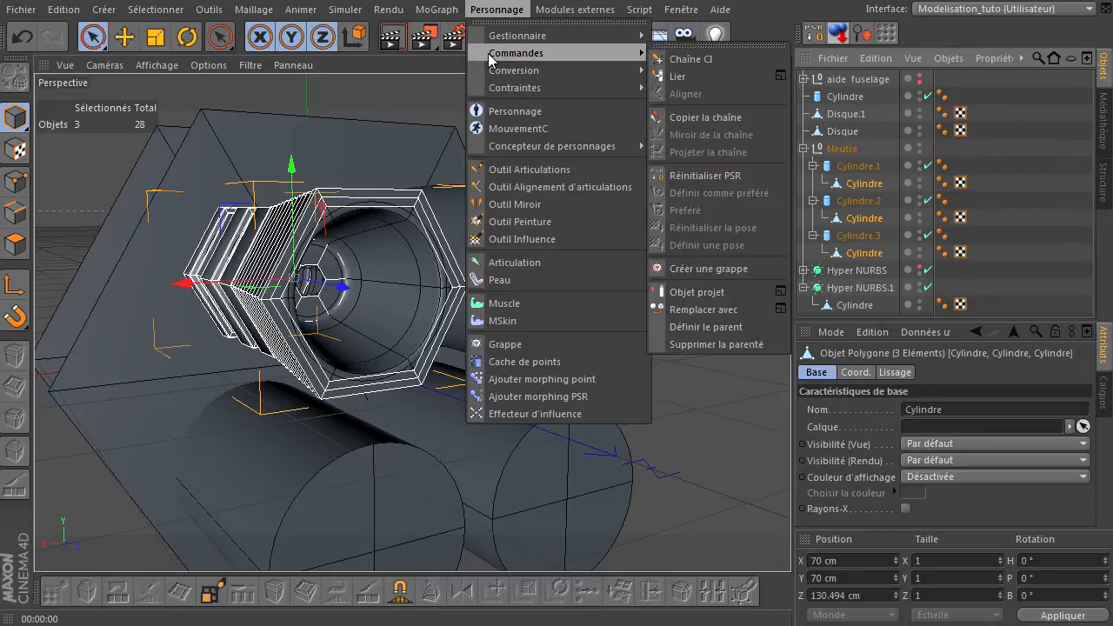
pyautogui.click(710, 175)
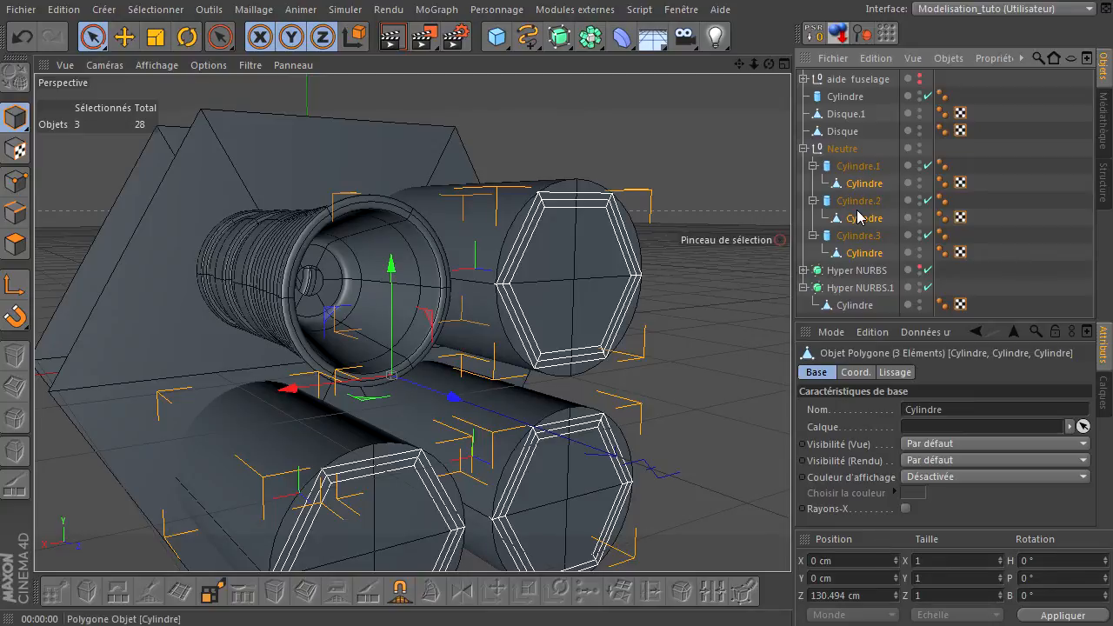
# - Check the placement of each nested nozzle copy against its parent Cylindre.1, Cylindre.2 and Cylindre.3
pyautogui.click(864, 169)
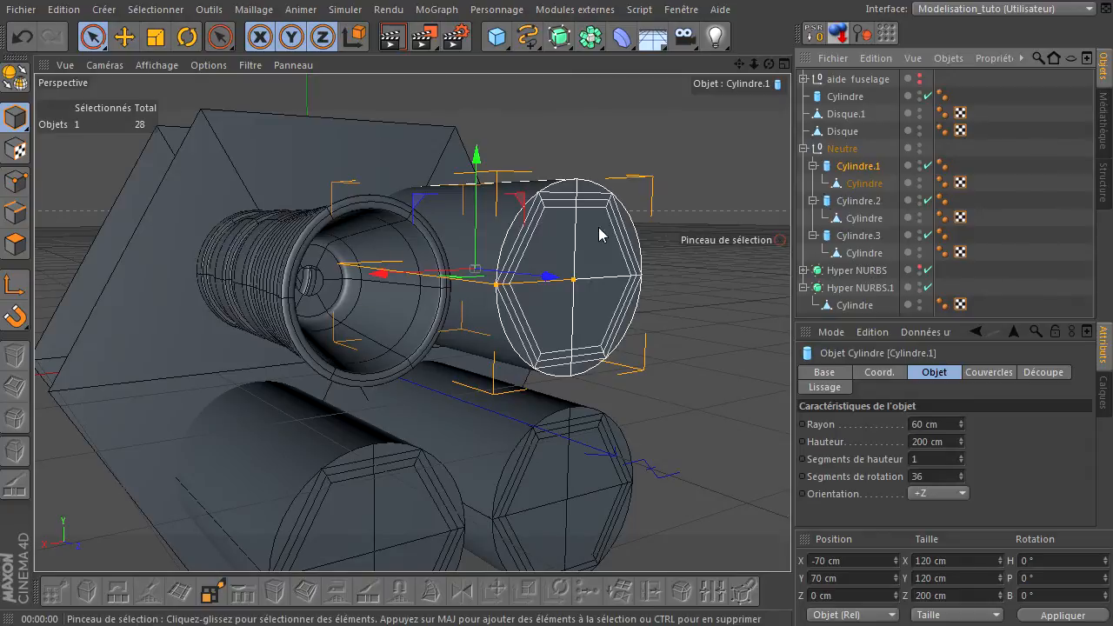
pyautogui.click(879, 183)
pyautogui.click(862, 166)
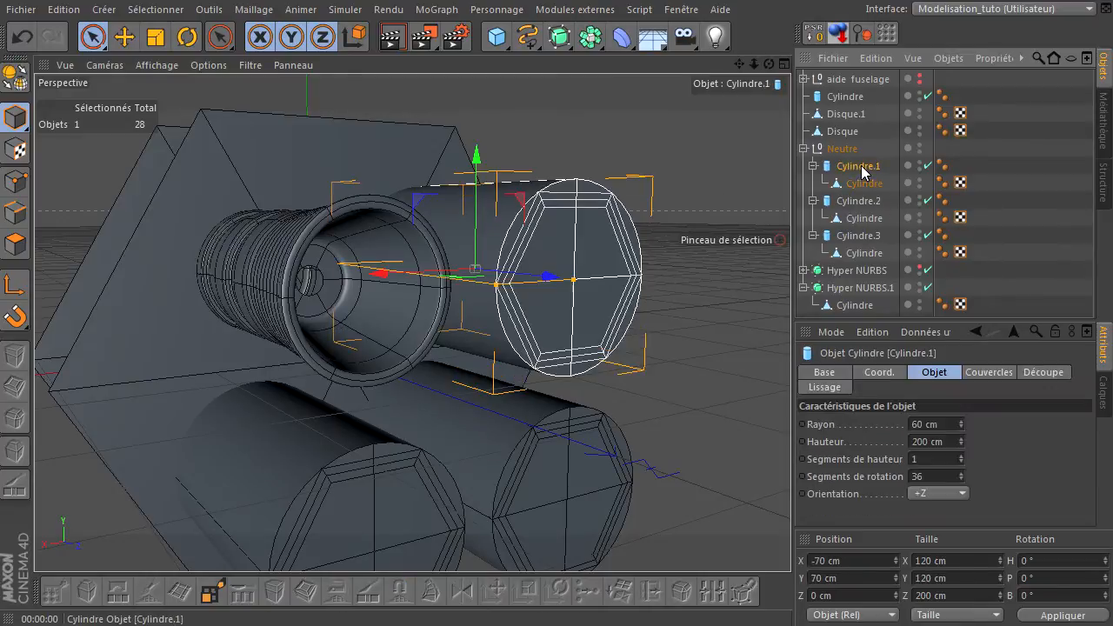
pyautogui.click(862, 218)
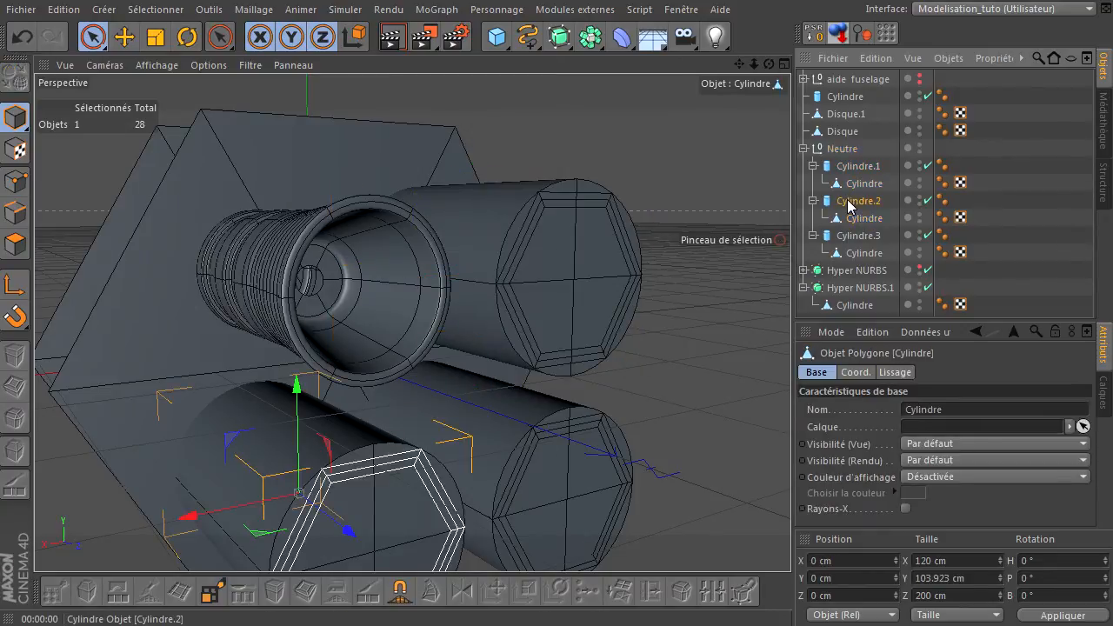
pyautogui.click(847, 201)
pyautogui.click(849, 253)
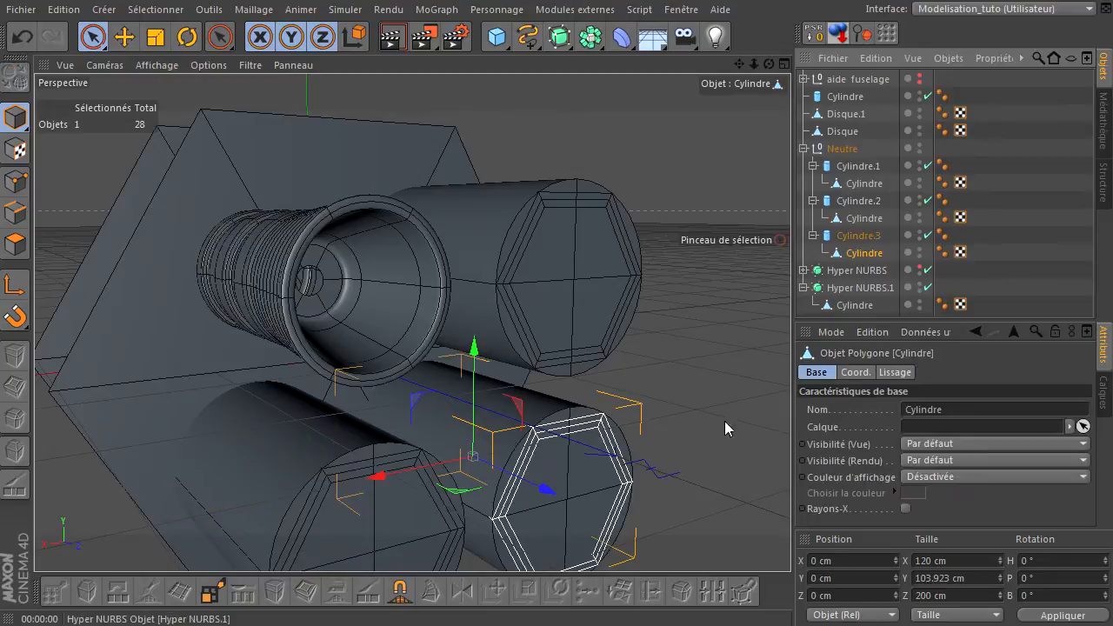
pyautogui.click(861, 237)
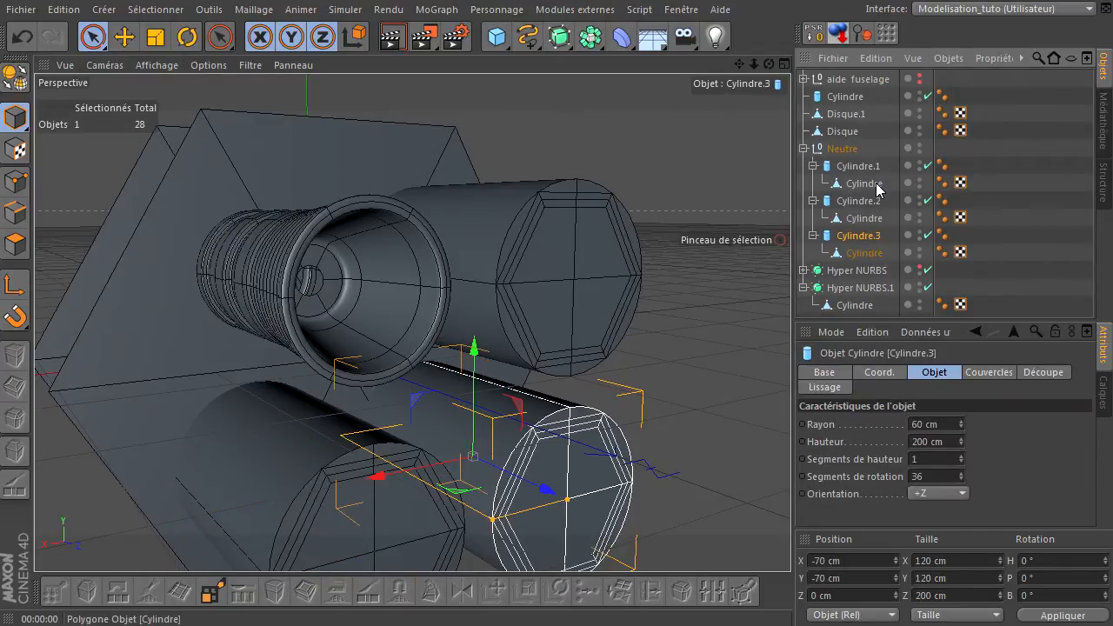
# - Move the three nested Cylindre nozzle meshes into Hyper NURBS.1 and delete the Neutre group containing the placeholder cylinders
pyautogui.click(876, 184)
pyautogui.keyDown('ctrl'); pyautogui.click(872, 219); pyautogui.keyUp('ctrl')
pyautogui.keyDown('ctrl'); pyautogui.click(864, 253); pyautogui.keyUp('ctrl')
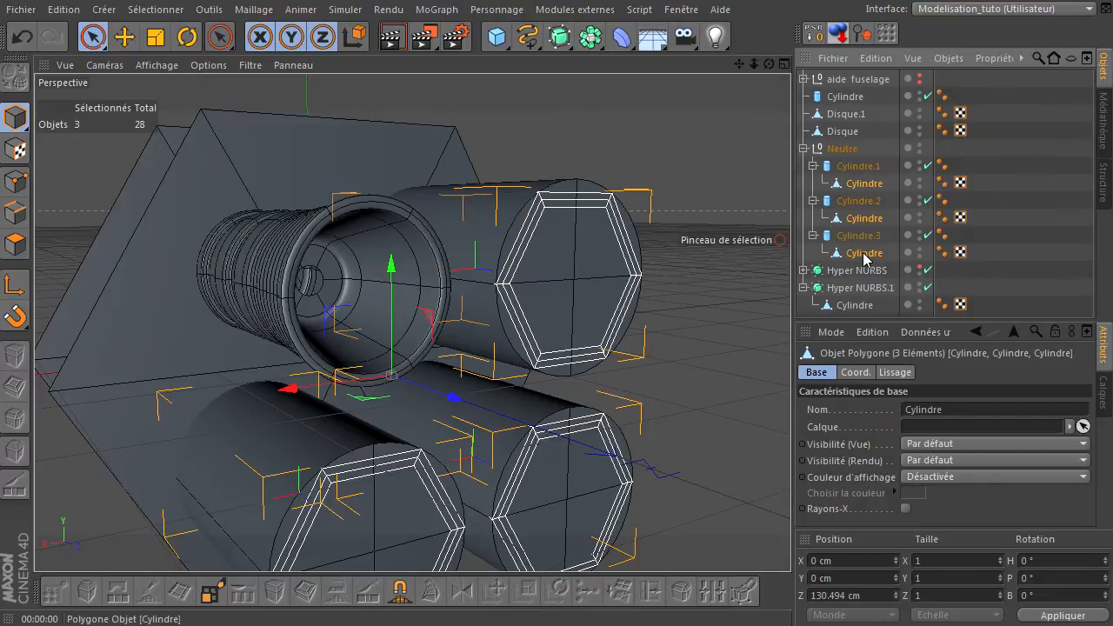
pyautogui.moveTo(858, 317); pyautogui.dragTo(857, 318)
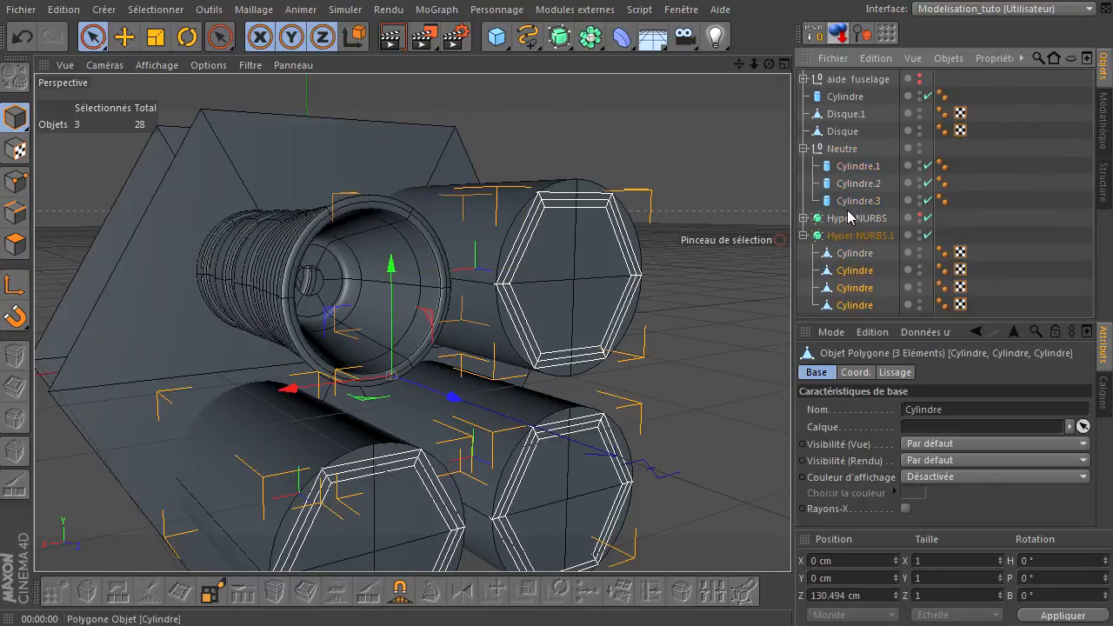
pyautogui.click(841, 148)
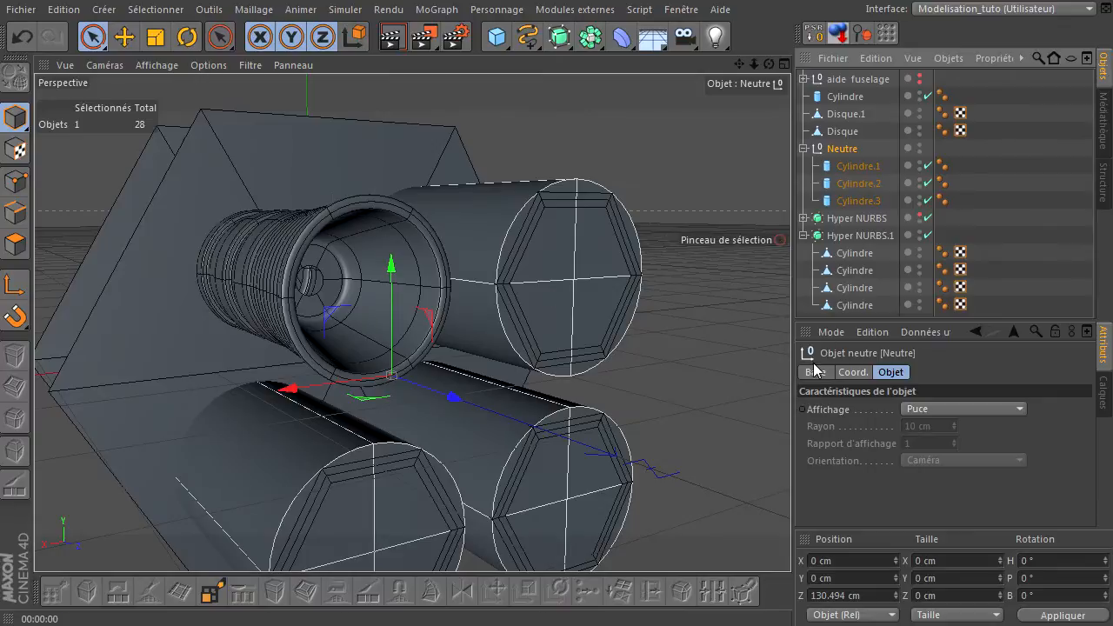
pyautogui.press('Delete')
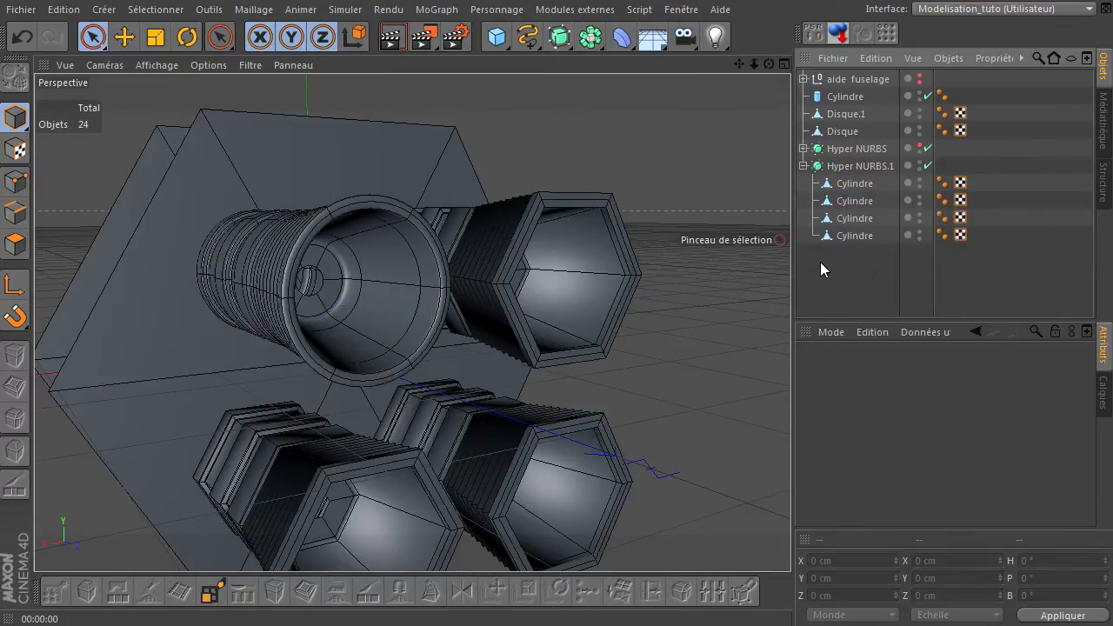
# - Group the four Cylindre nozzle meshes inside Hyper NURBS.1 under a single null object
pyautogui.moveTo(871, 185); pyautogui.dragTo(872, 180)
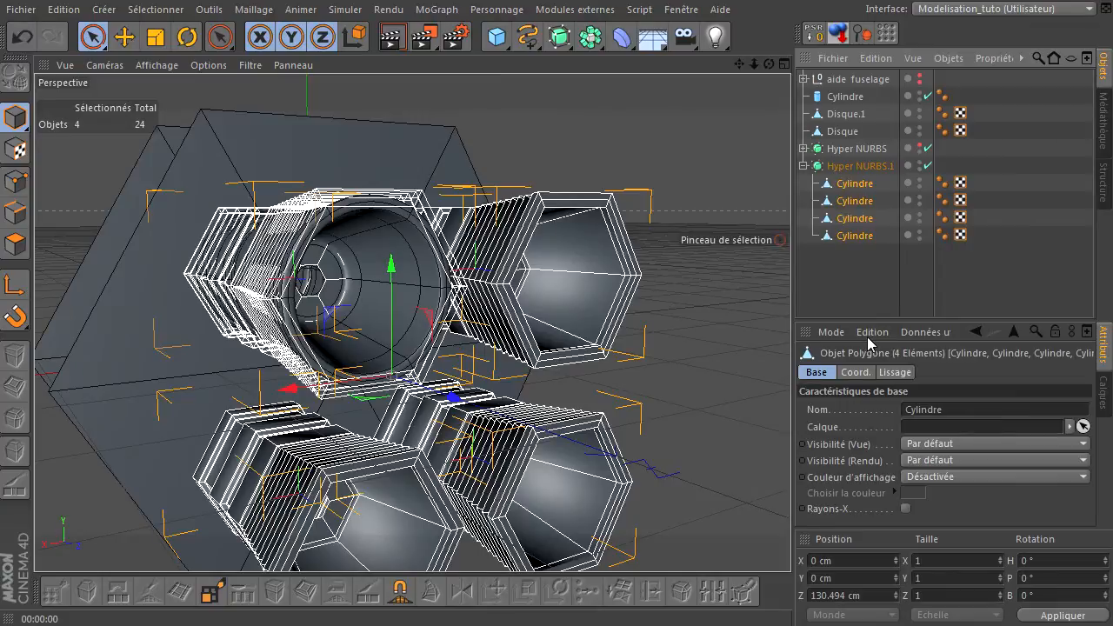
pyautogui.hotkey('alt', 'g')
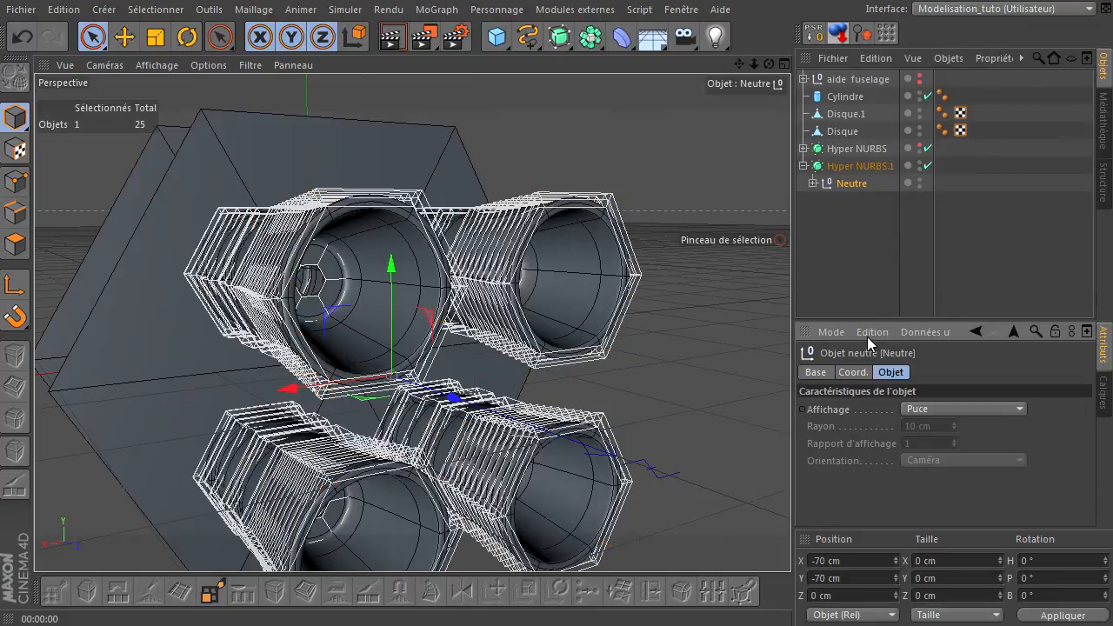
pyautogui.click(868, 270)
# - Show the Hyper NURBS ship body temporarily to examine how the four nozzles sit at its rear, and hide it again
pyautogui.moveTo(769, 64); pyautogui.dragTo(790, 430)
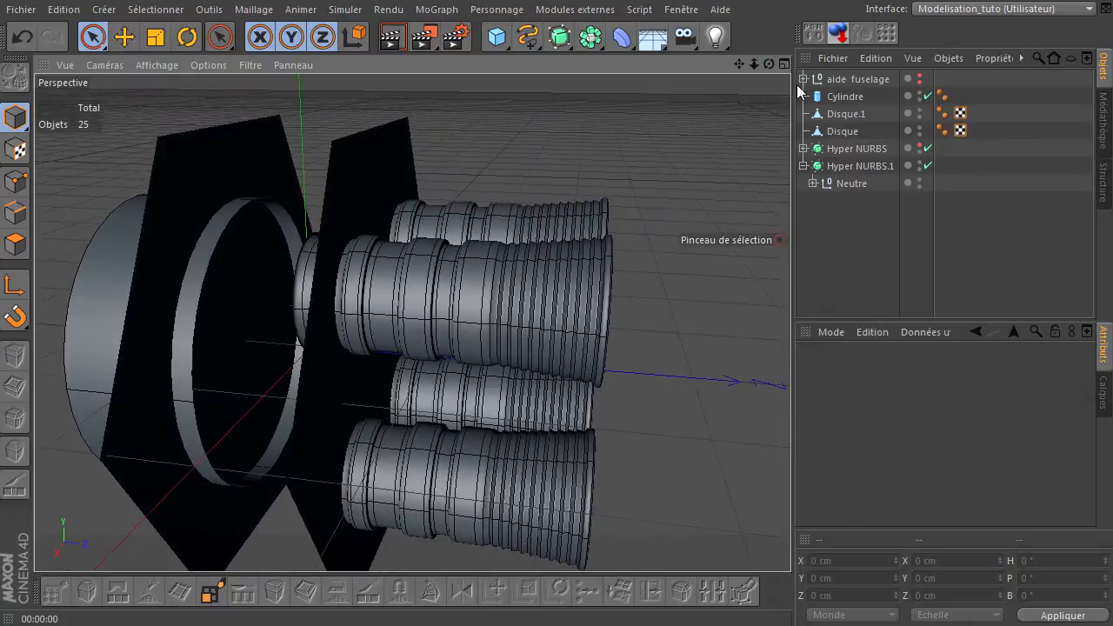
pyautogui.click(920, 147)
pyautogui.moveTo(769, 63); pyautogui.dragTo(790, 431)
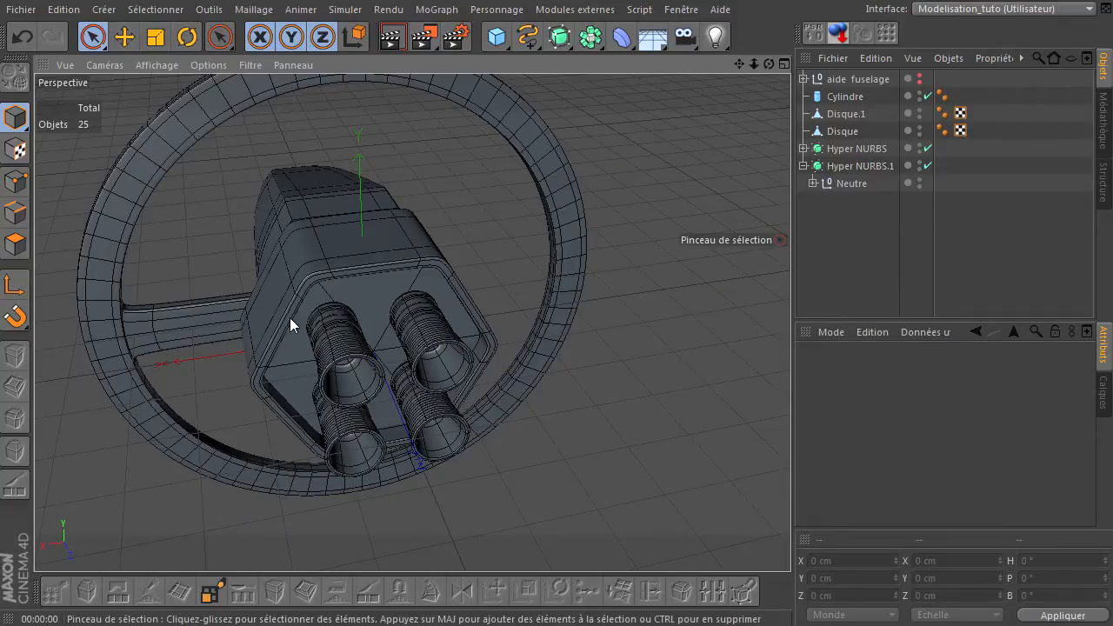
pyautogui.click(919, 145)
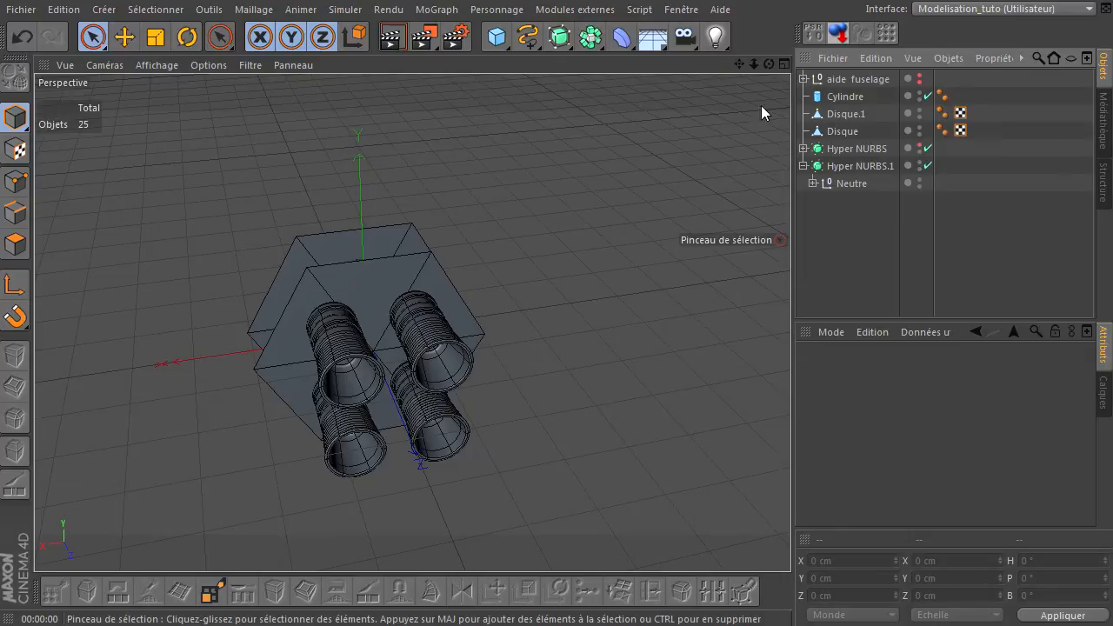
pyautogui.moveTo(754, 64)
pyautogui.mouseDown()
pyautogui.moveTo(791, 430)
pyautogui.moveTo(773, 68)
pyautogui.moveTo(791, 437)
pyautogui.moveTo(739, 67)
pyautogui.mouseUp()
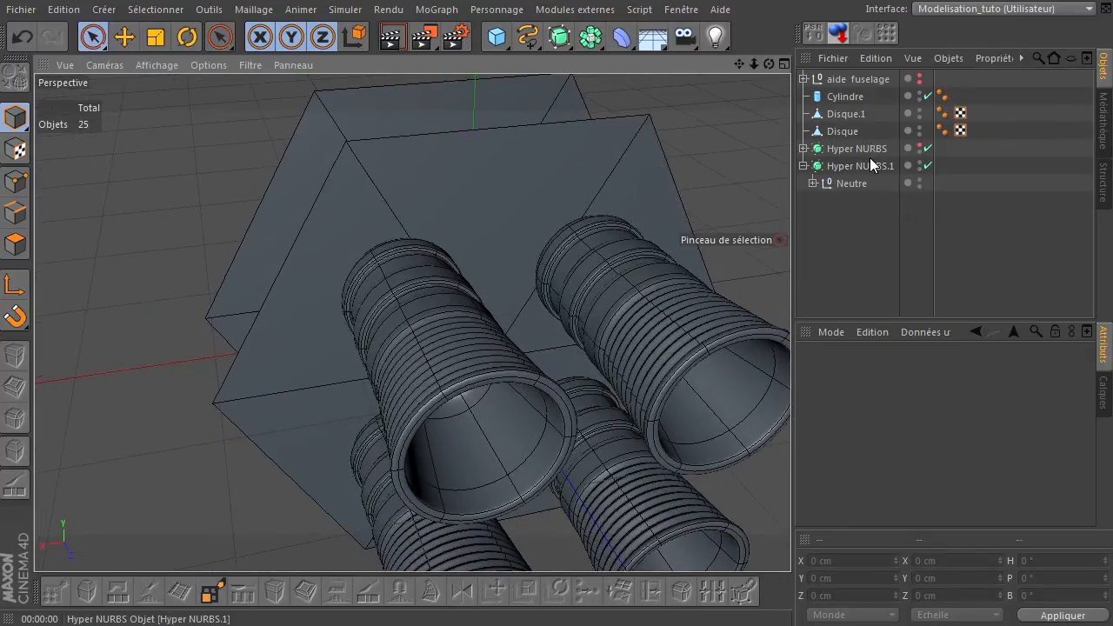
# - Select all the polygons of the hexagonal Disque.1 and inner-extrude them with an offset of about 6.9 cm
pyautogui.click(849, 113)
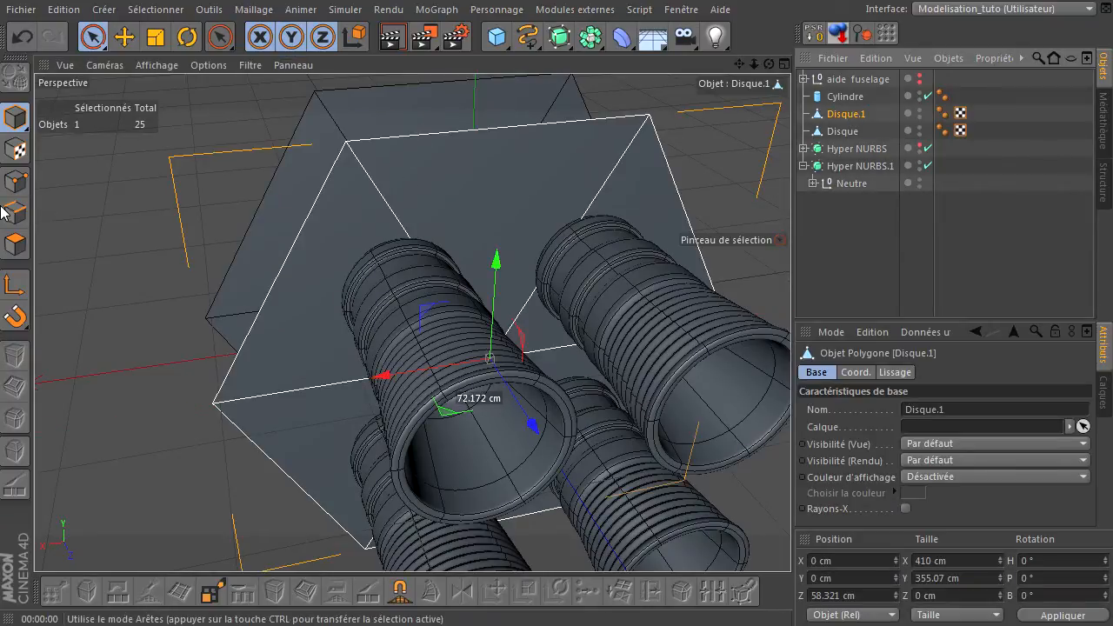
pyautogui.click(21, 249)
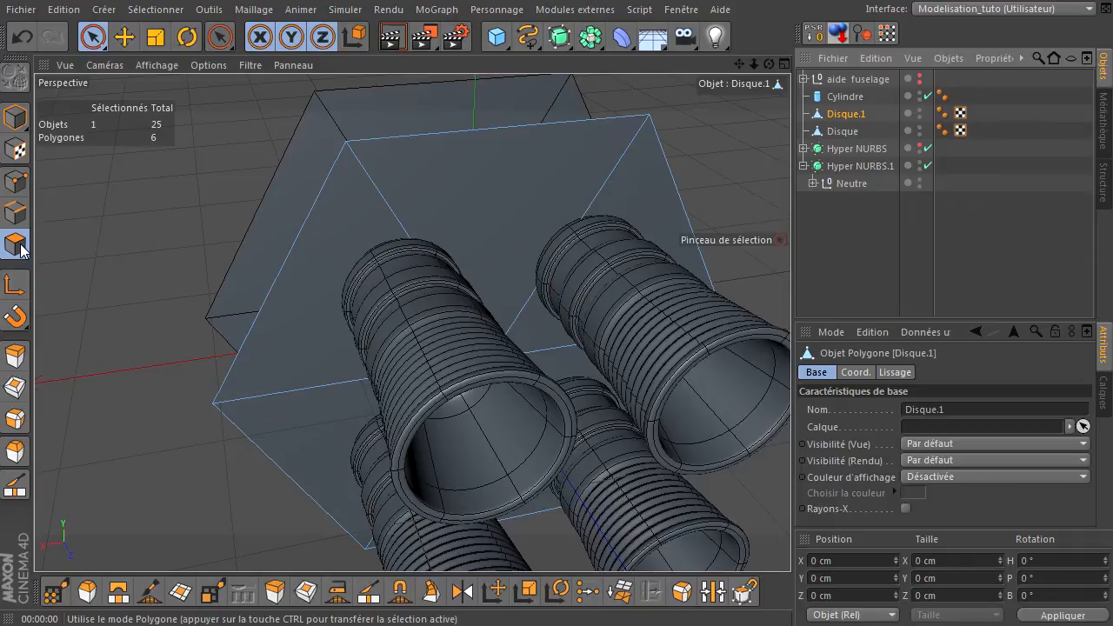
pyautogui.hotkey('ctrl', 'a')
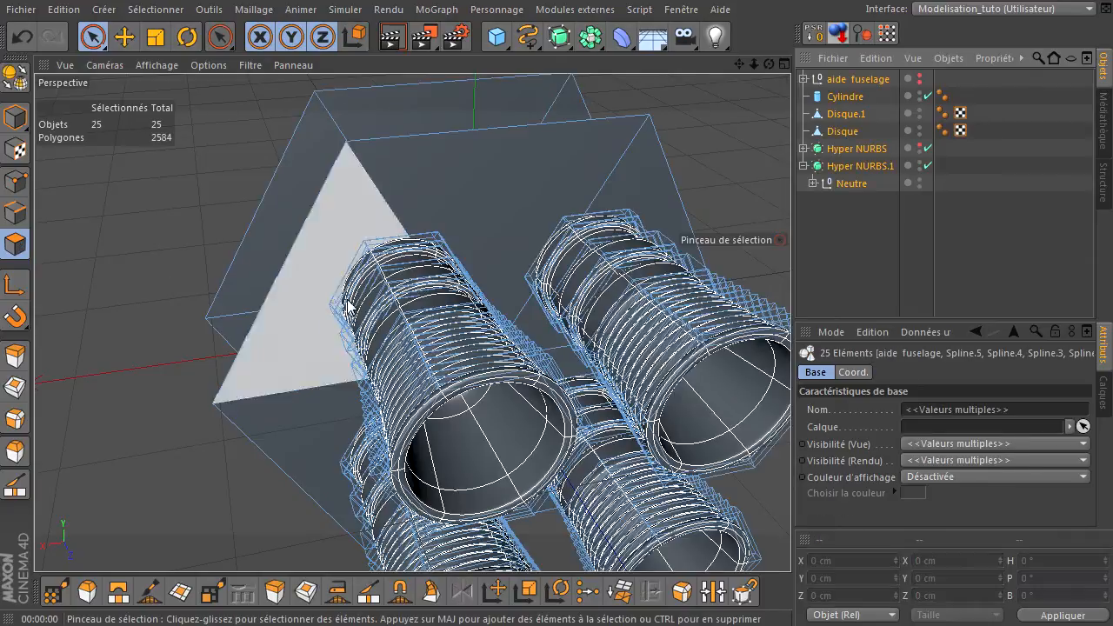
pyautogui.click(867, 235)
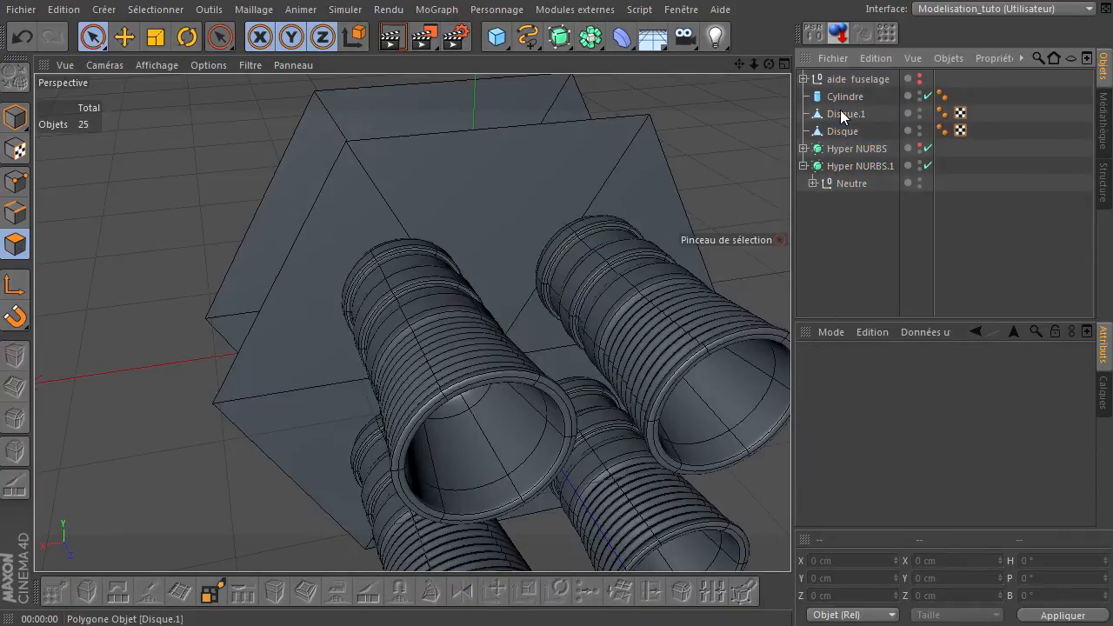
pyautogui.click(840, 113)
pyautogui.click(465, 195)
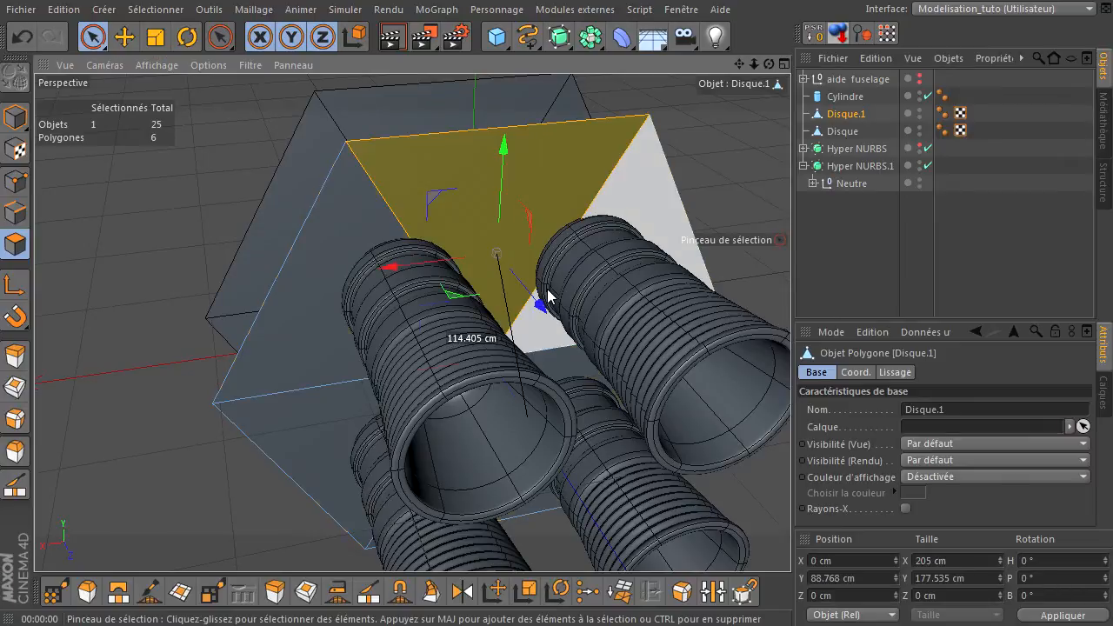
pyautogui.hotkey('ctrl', 'a')
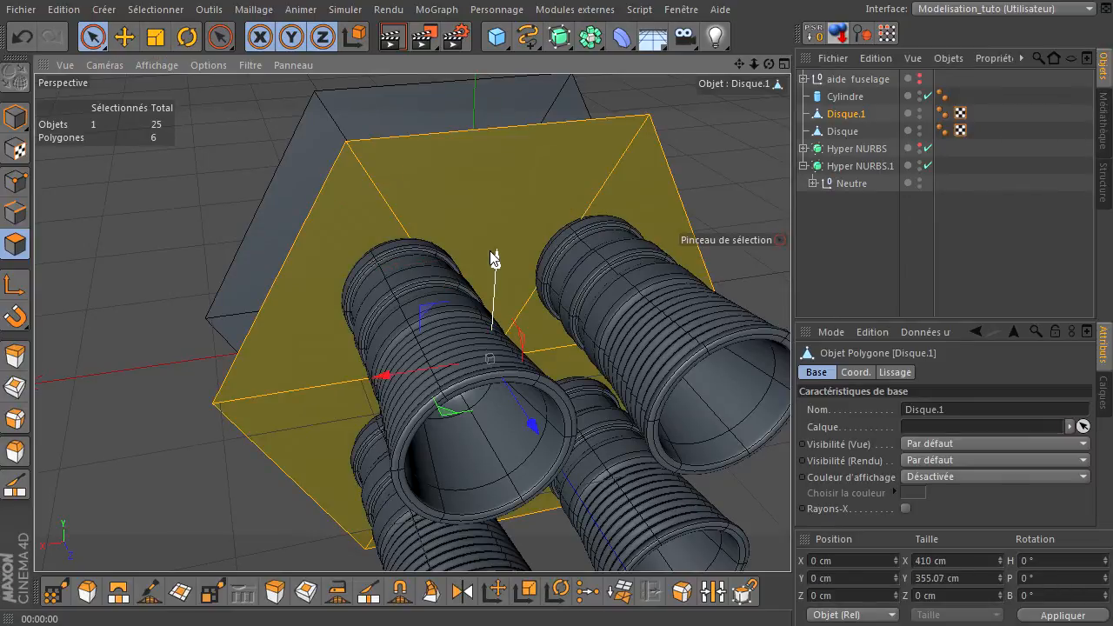
pyautogui.press('i')
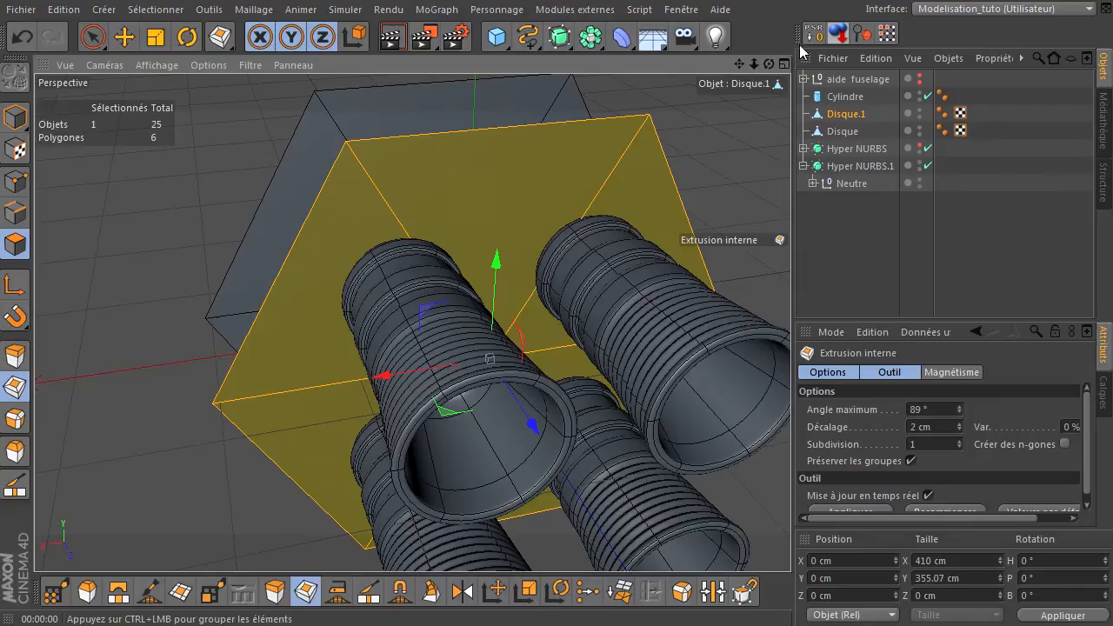
pyautogui.moveTo(770, 64); pyautogui.dragTo(790, 433)
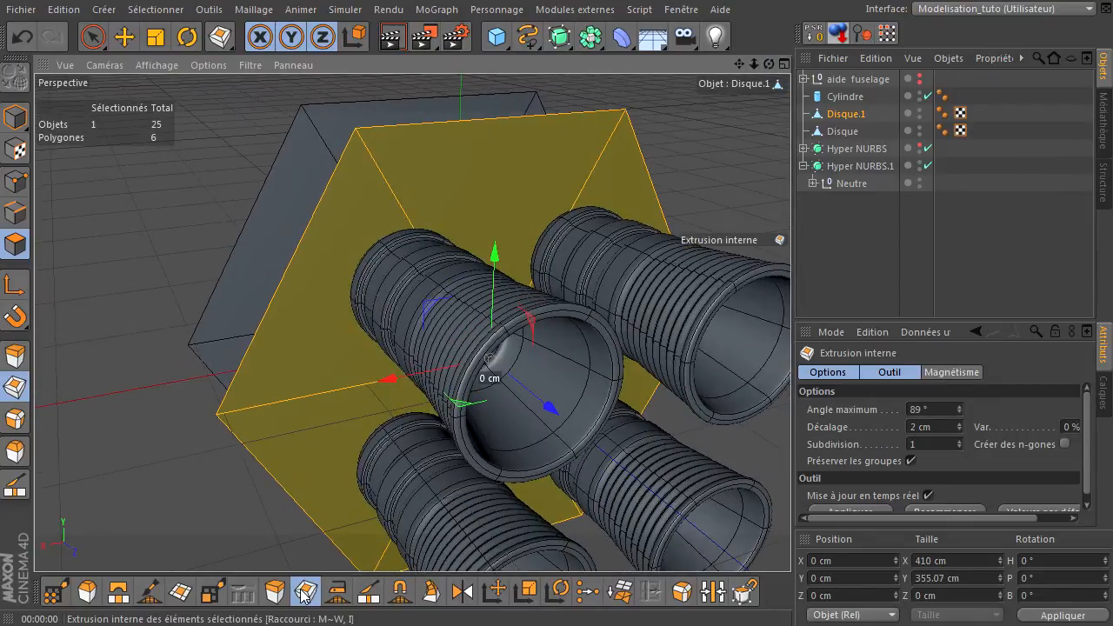
pyautogui.moveTo(144, 237); pyautogui.dragTo(790, 431)
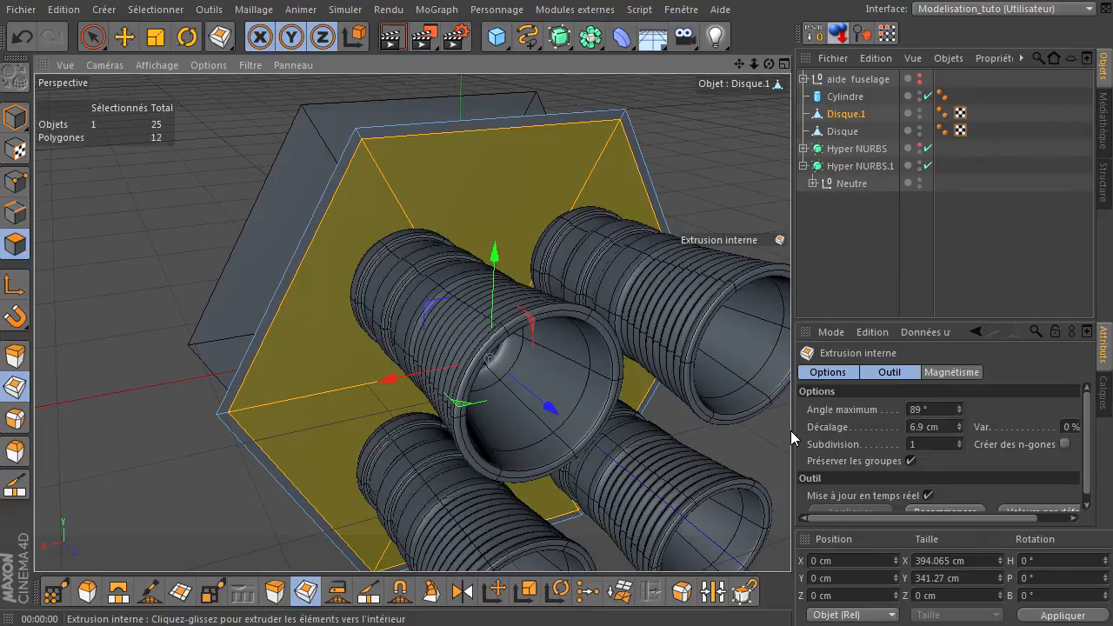
# - Select three alternating inner spoke edges that meet at Disque.1's centre and dissolve them
pyautogui.click(93, 37)
pyautogui.click(15, 213)
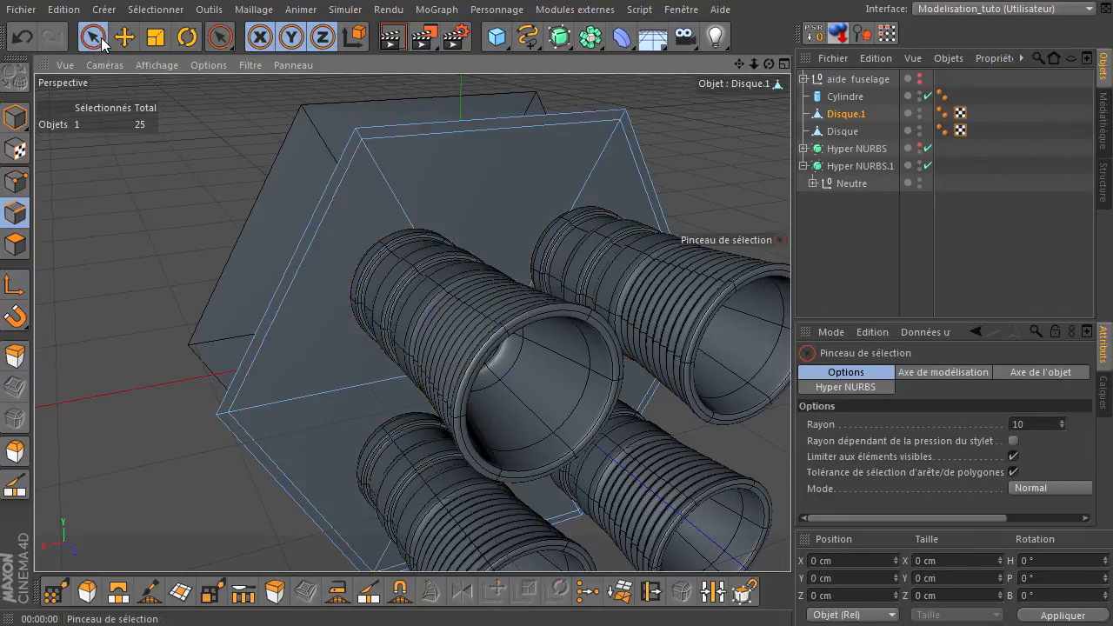
pyautogui.click(396, 202)
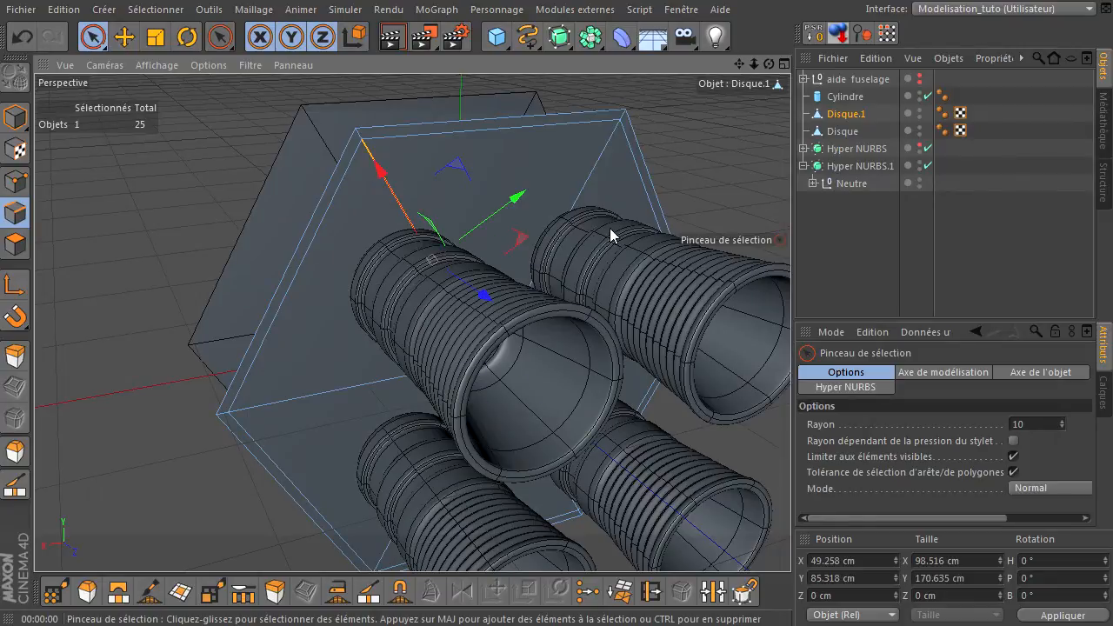
pyautogui.moveTo(768, 65); pyautogui.dragTo(754, 121)
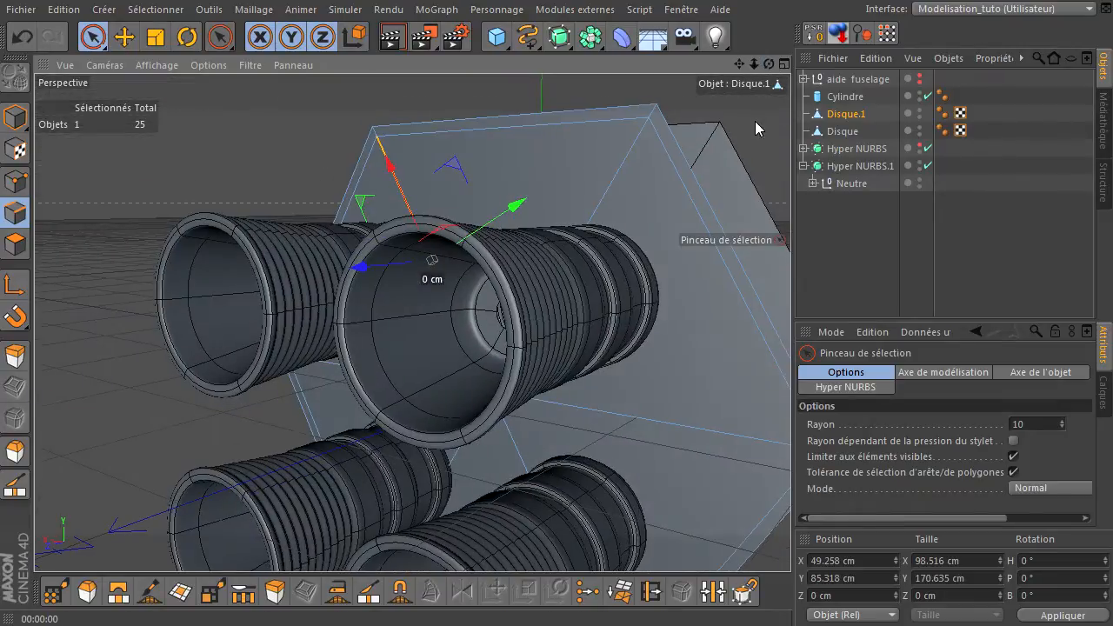
pyautogui.keyDown('shift'); pyautogui.click(673, 424); pyautogui.keyUp('shift')
pyautogui.moveTo(768, 63); pyautogui.dragTo(790, 430)
pyautogui.keyDown('shift'); pyautogui.click(476, 449); pyautogui.keyUp('shift')
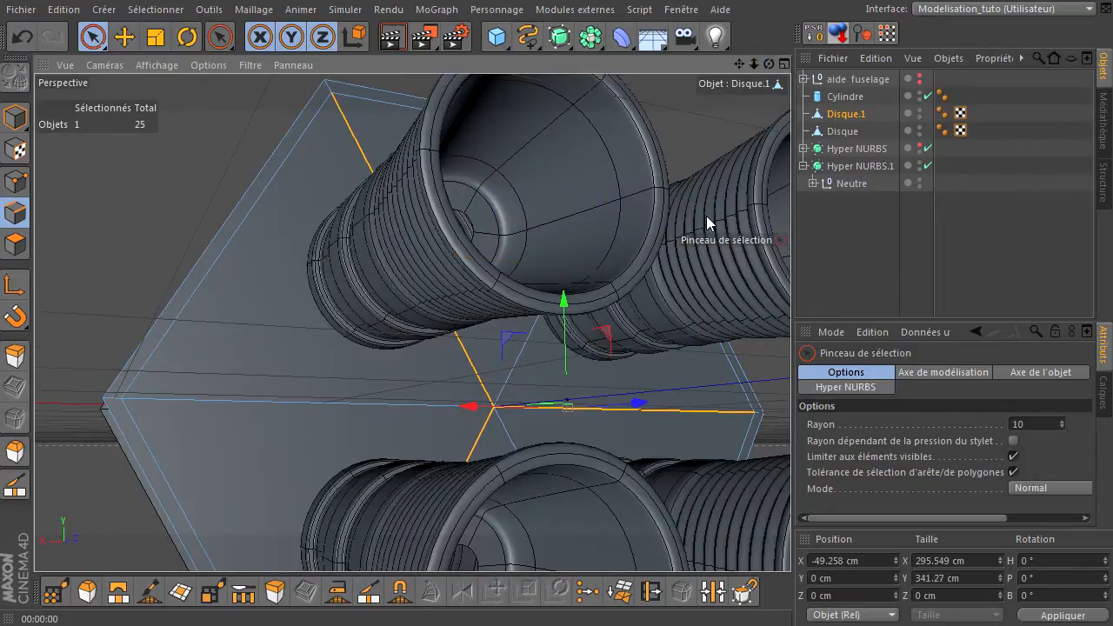
pyautogui.rightClick(265, 226)
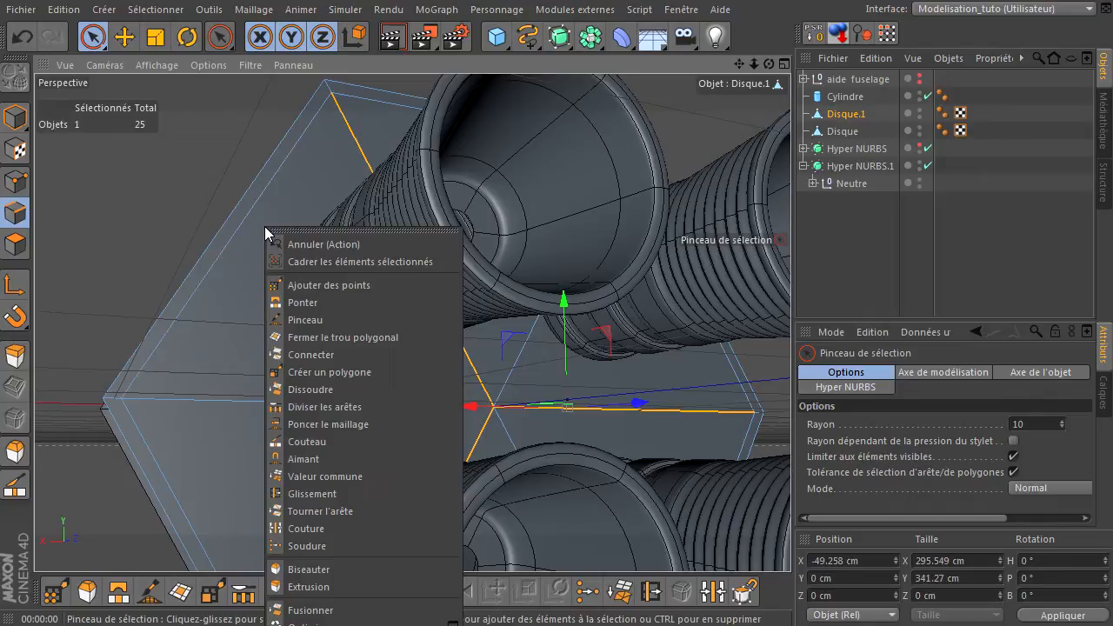
pyautogui.click(324, 389)
pyautogui.scroll(-5, 511, 409)
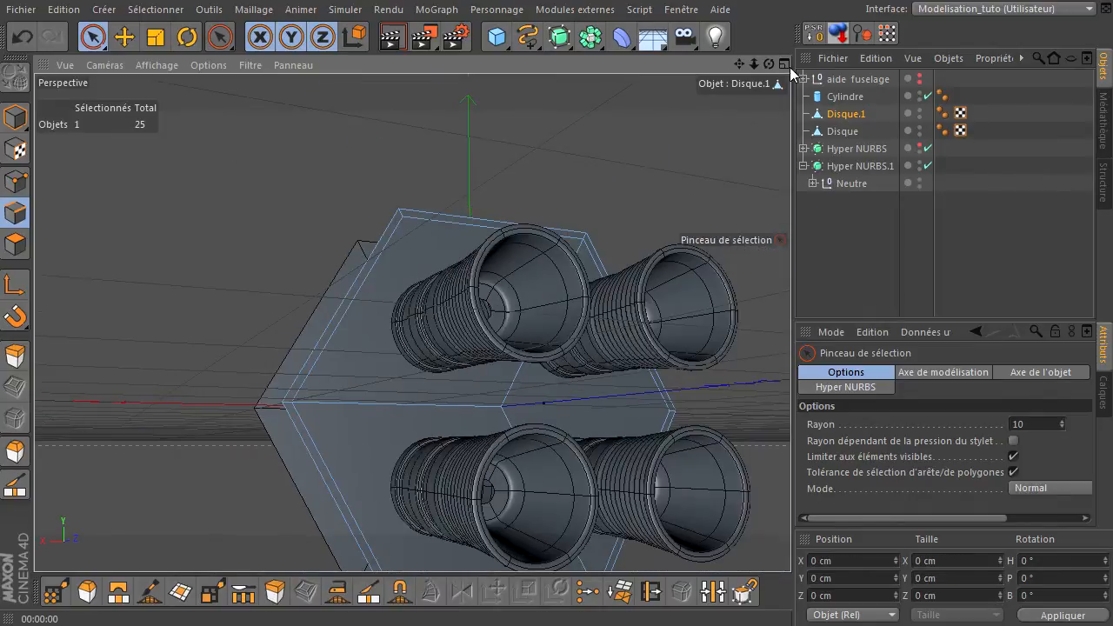
# - Select all six polygons of the hexagonal Disque plate and reverse their normals
pyautogui.moveTo(769, 65); pyautogui.dragTo(790, 430)
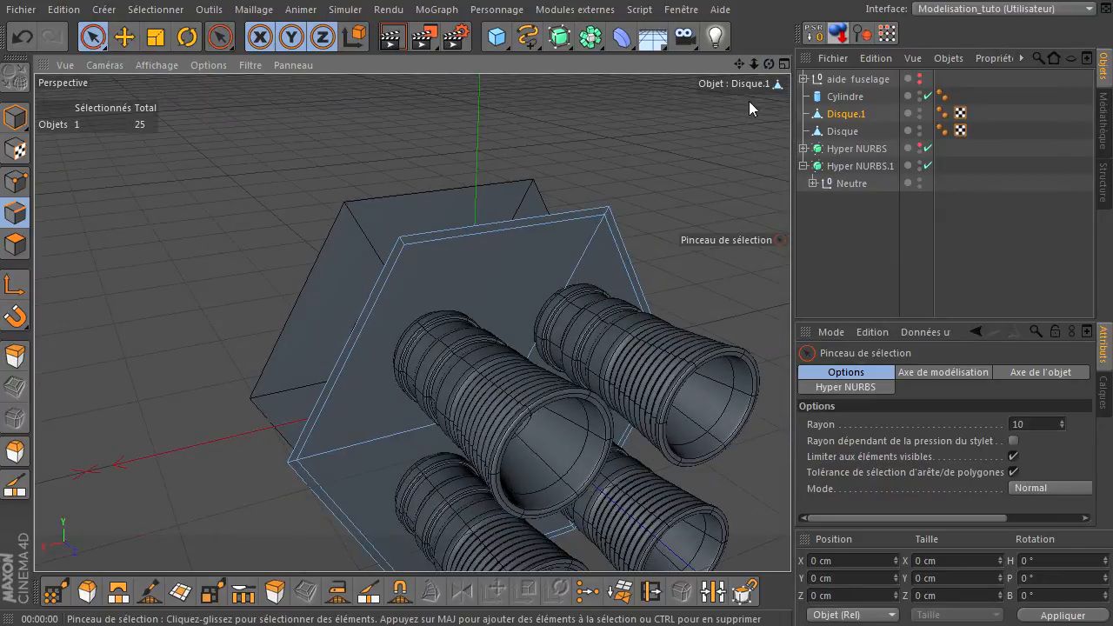
pyautogui.moveTo(740, 67); pyautogui.dragTo(790, 430)
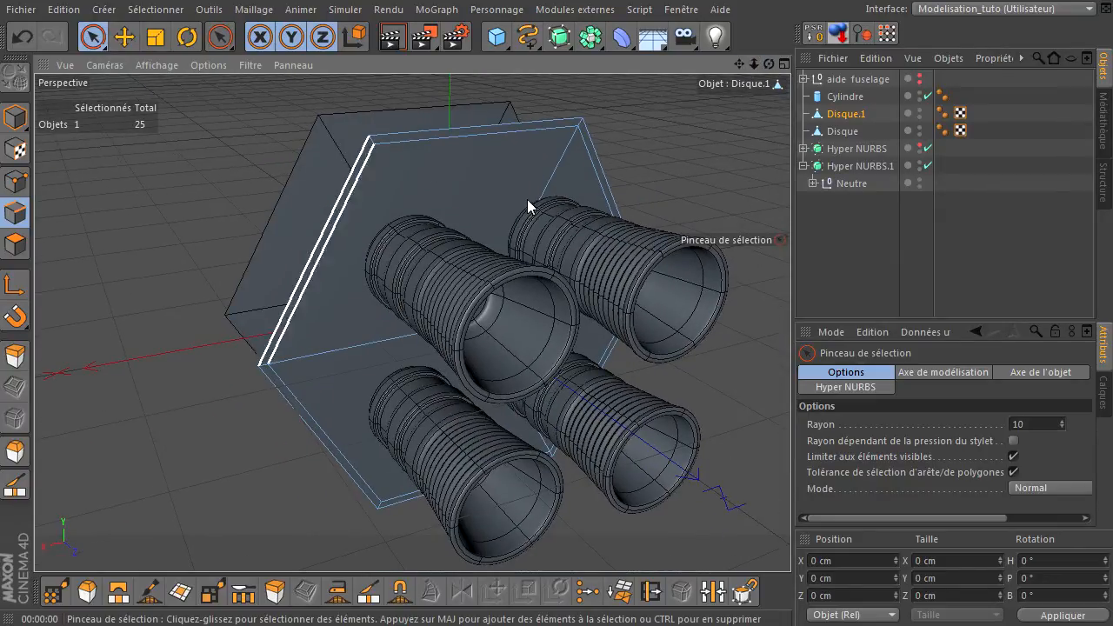
pyautogui.click(839, 132)
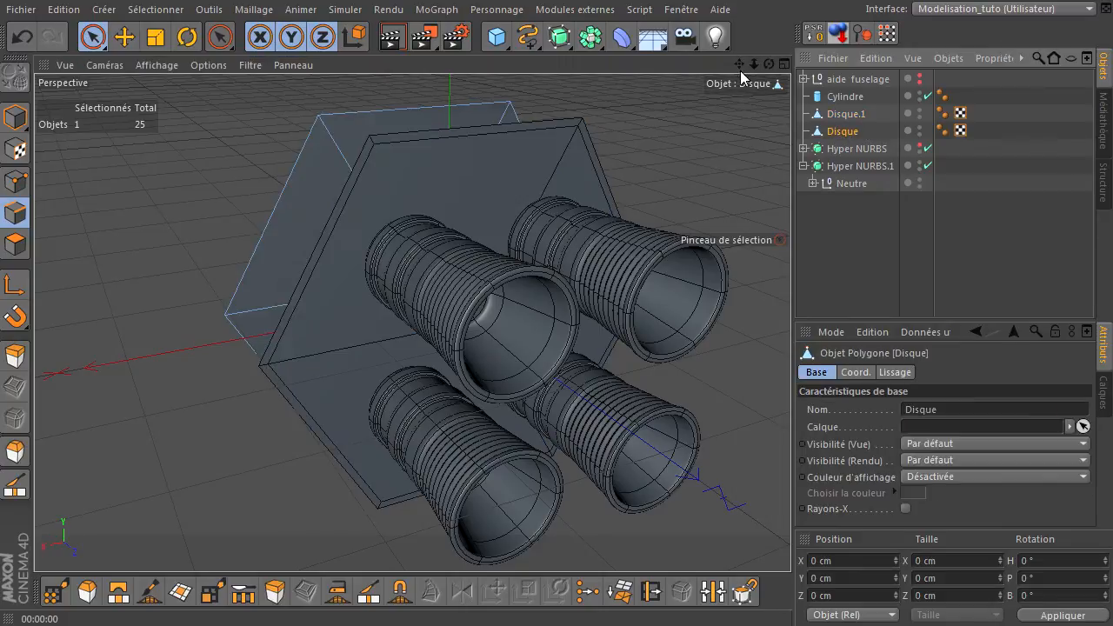
pyautogui.moveTo(770, 64); pyautogui.dragTo(790, 431)
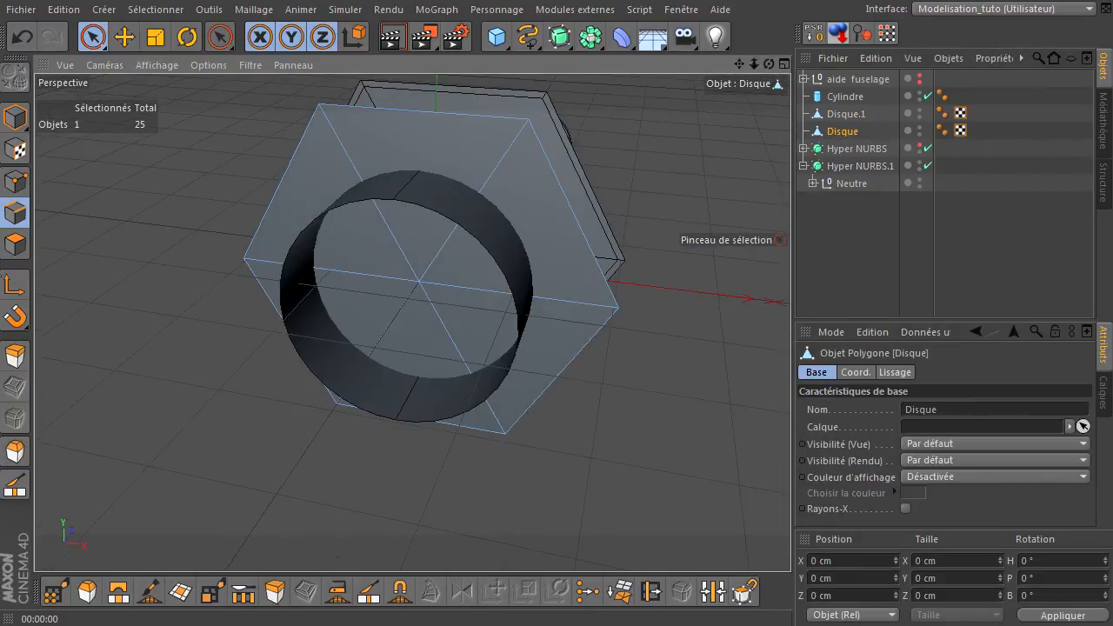
pyautogui.click(17, 245)
pyautogui.click(280, 285)
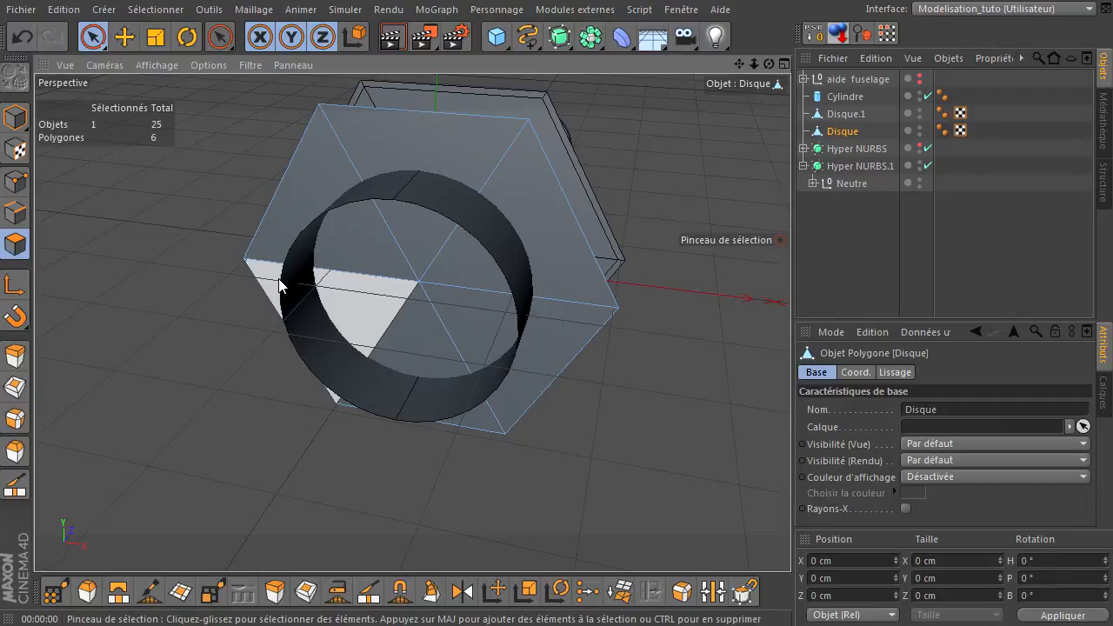
pyautogui.click(421, 152)
pyautogui.hotkey('ctrl', 'a')
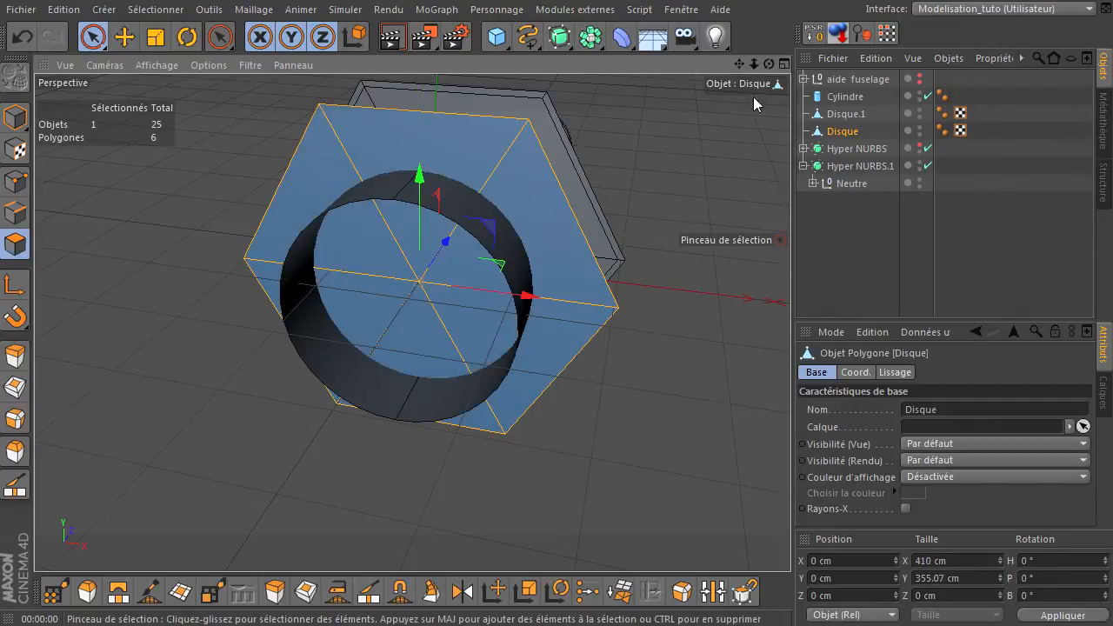
pyautogui.moveTo(790, 431); pyautogui.dragTo(791, 429)
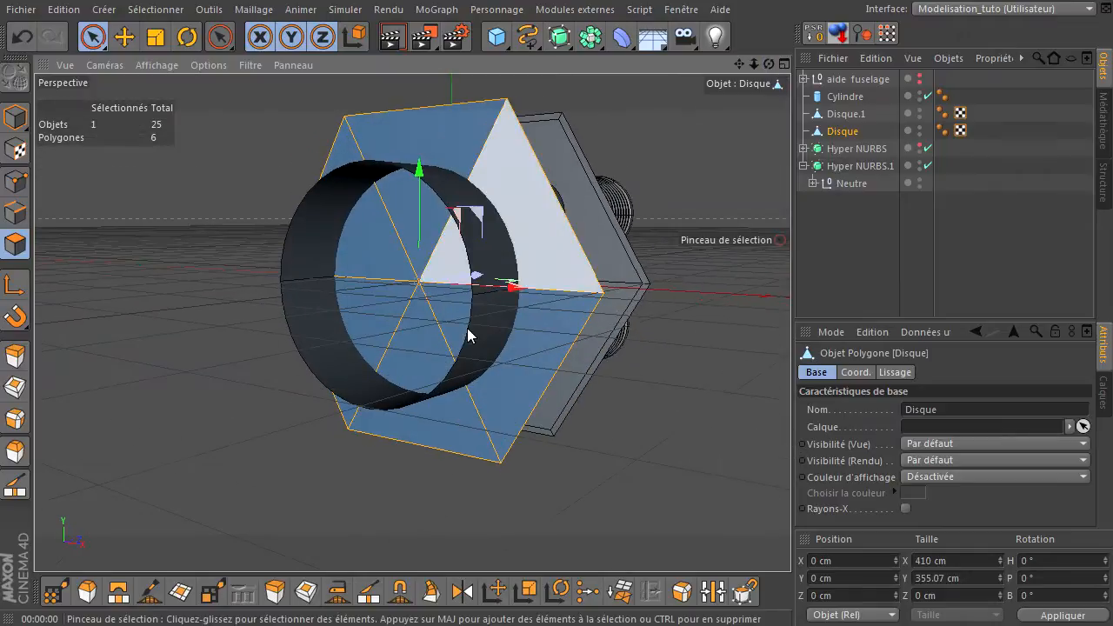
pyautogui.rightClick(513, 222)
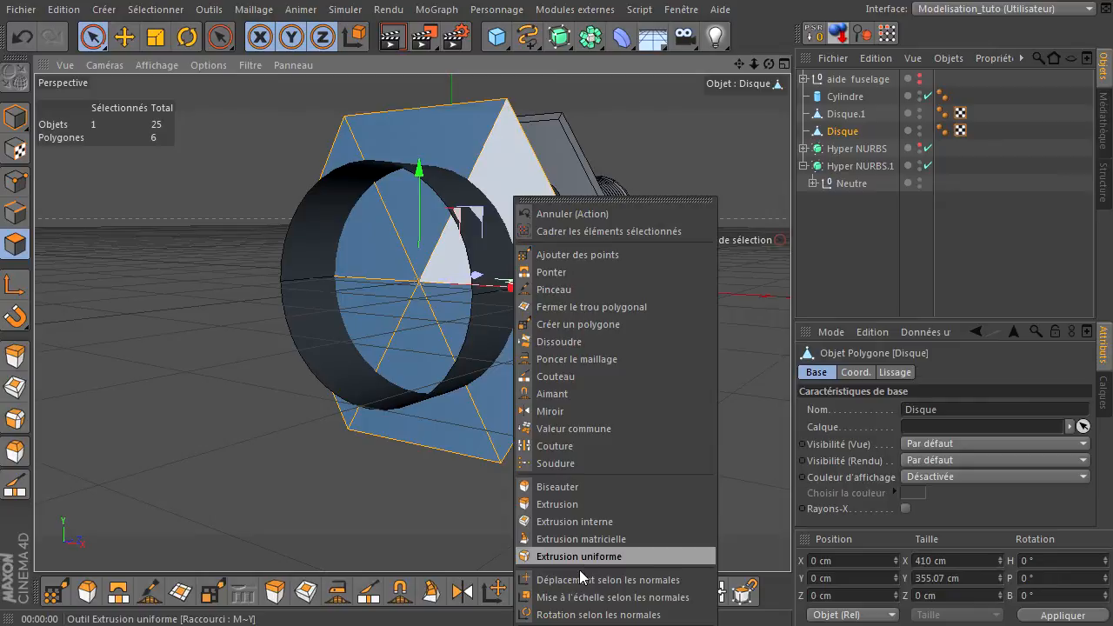
pyautogui.click(435, 119)
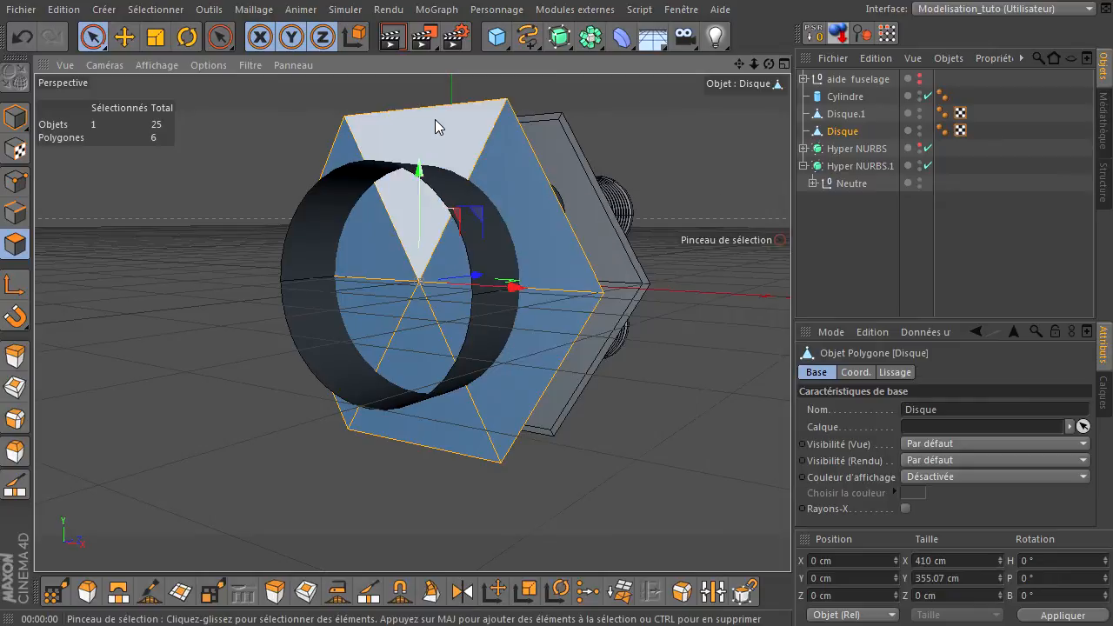
pyautogui.rightClick(435, 119)
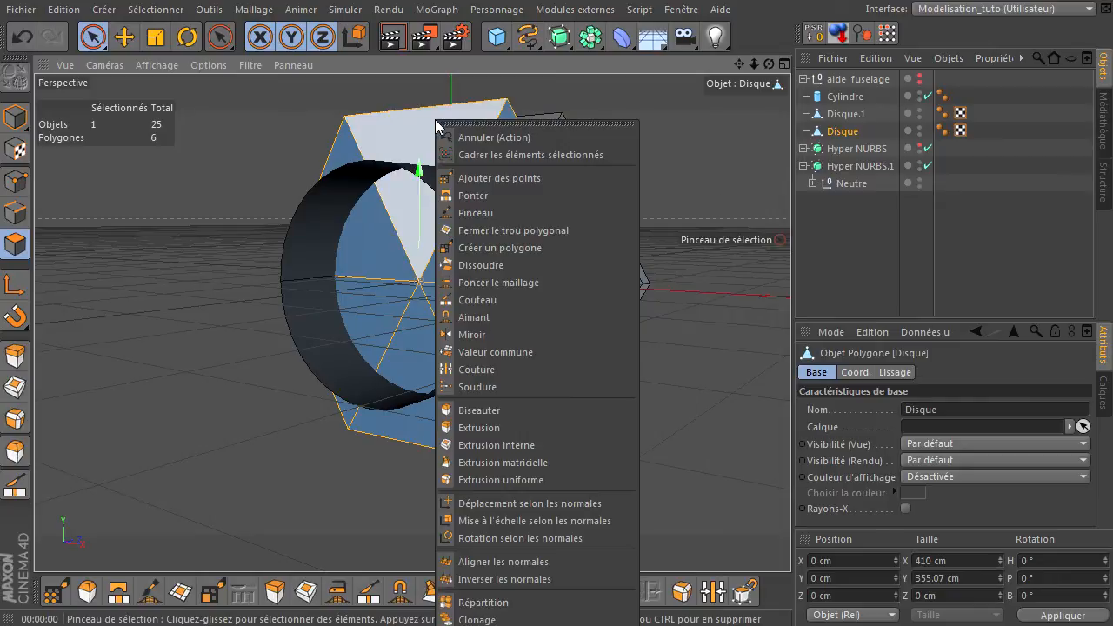
pyautogui.click(469, 581)
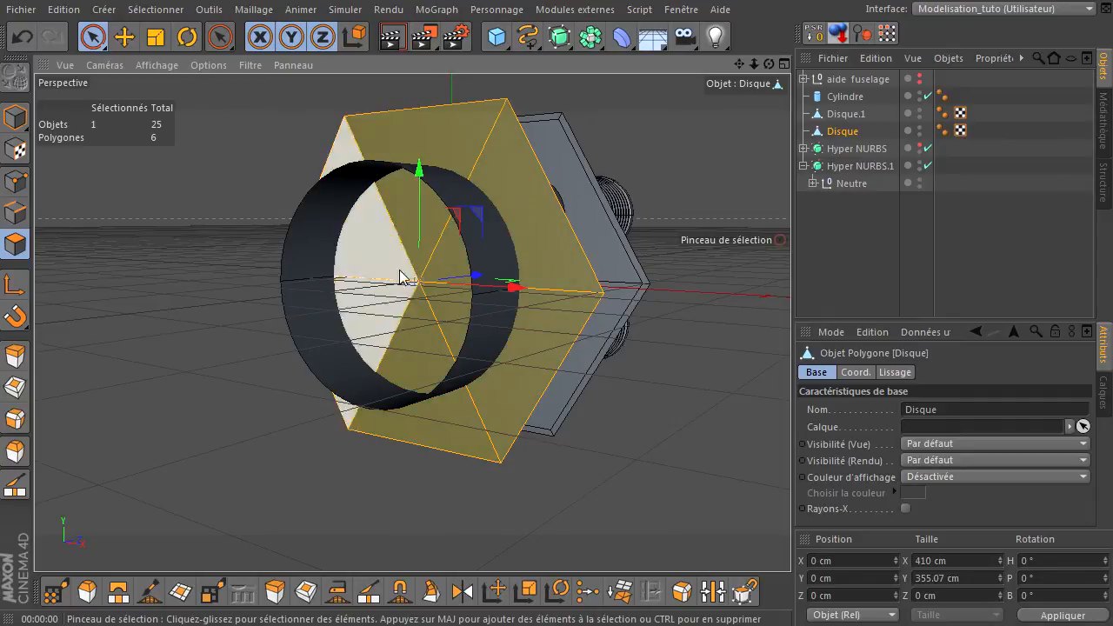
# - Inner-extrude Disque's polygons with an offset of about 7.4 cm and dissolve three alternating spoke edges meeting at its centre
pyautogui.press('i')
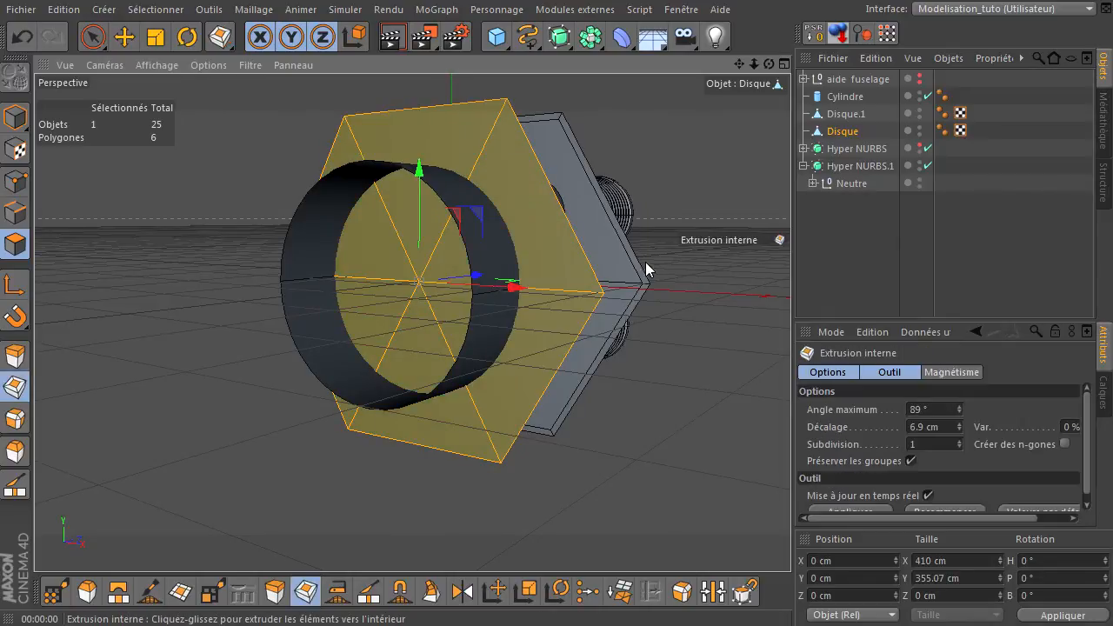
pyautogui.moveTo(711, 121); pyautogui.dragTo(791, 430)
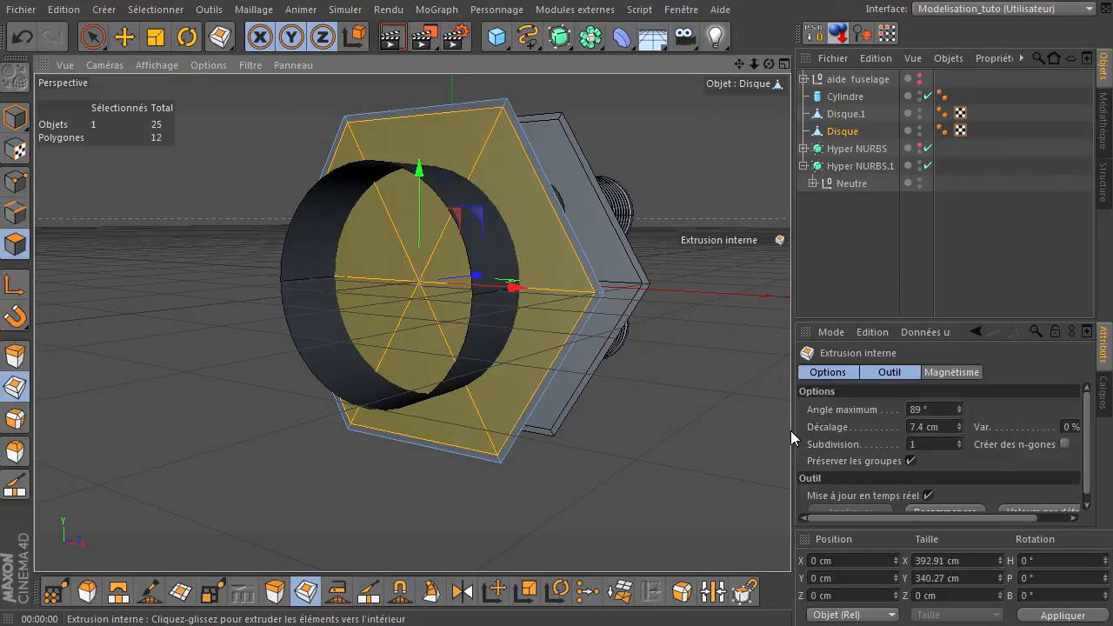
pyautogui.click(19, 214)
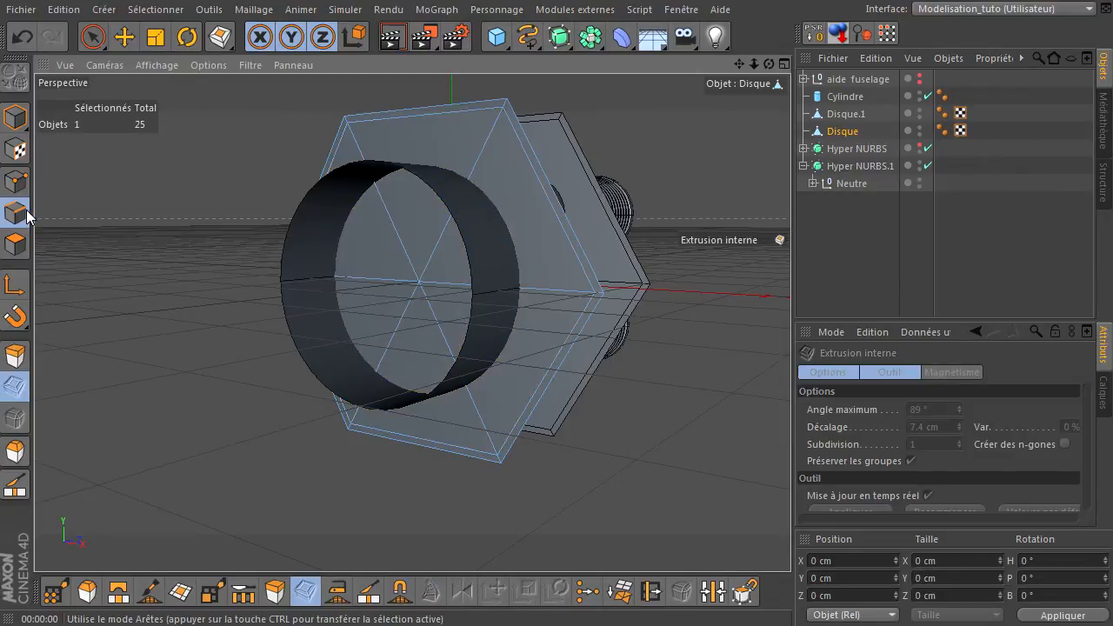
pyautogui.click(92, 37)
pyautogui.click(461, 192)
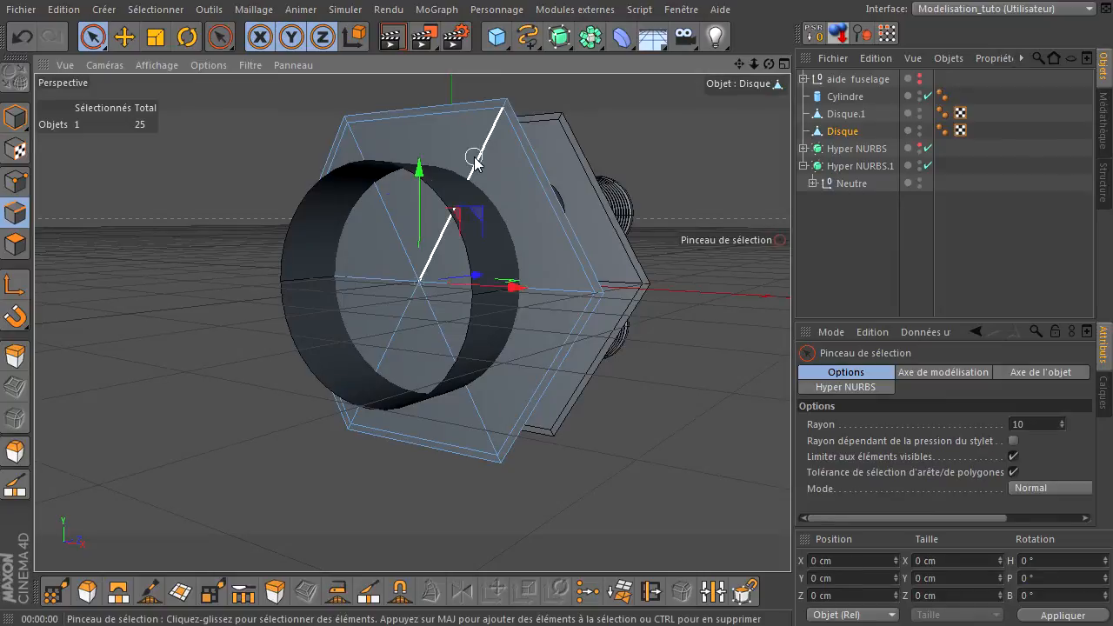
pyautogui.keyDown('shift'); pyautogui.click(468, 389); pyautogui.keyUp('shift')
pyautogui.keyDown('shift'); pyautogui.click(359, 280); pyautogui.keyUp('shift')
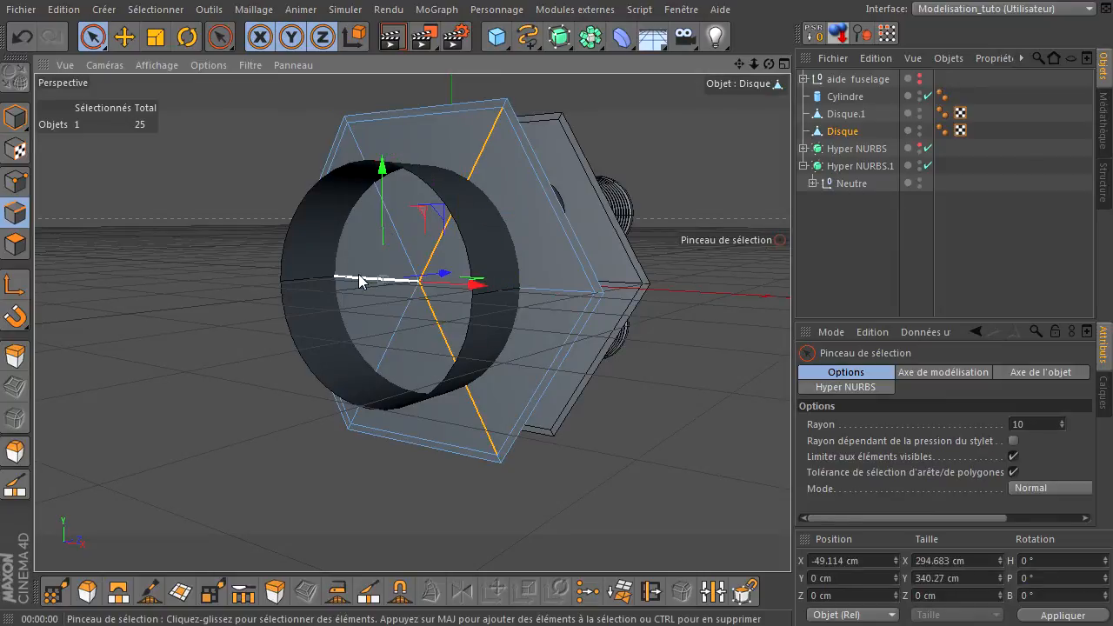
pyautogui.rightClick(256, 116)
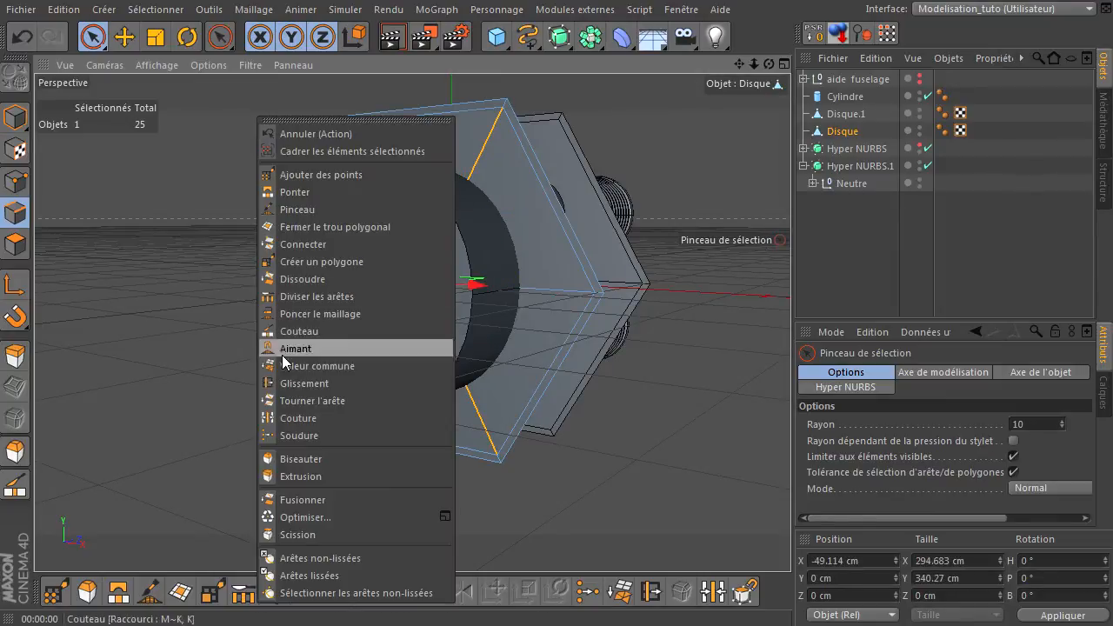
pyautogui.click(318, 277)
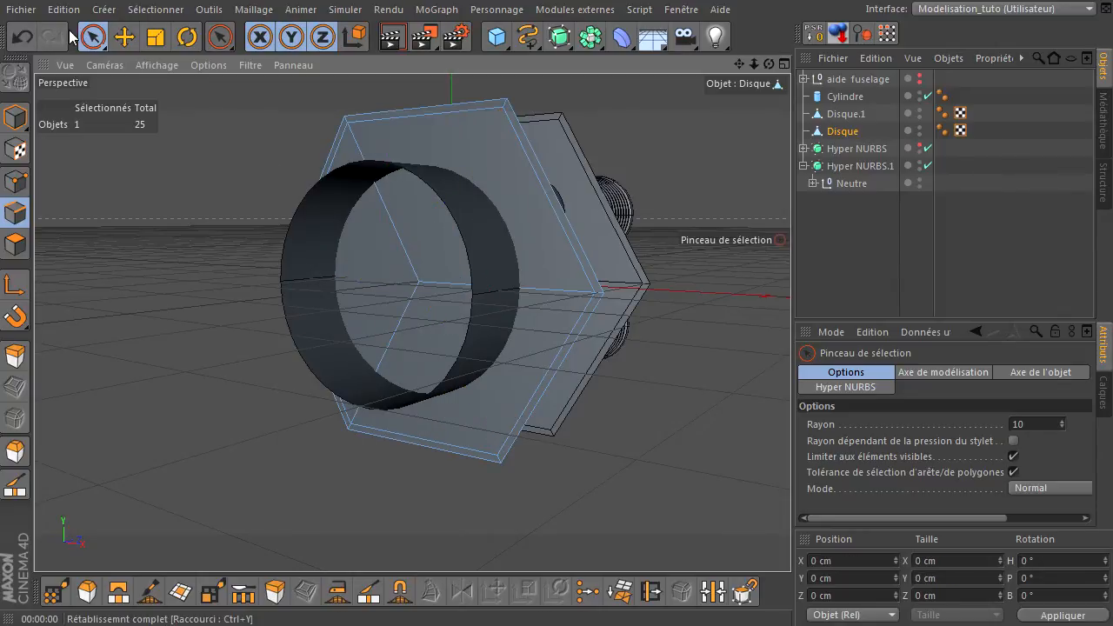
# - Show the Hyper NURBS ship body again, deselect all objects and examine the fuselage from its front end
pyautogui.moveTo(770, 63); pyautogui.dragTo(835, 274)
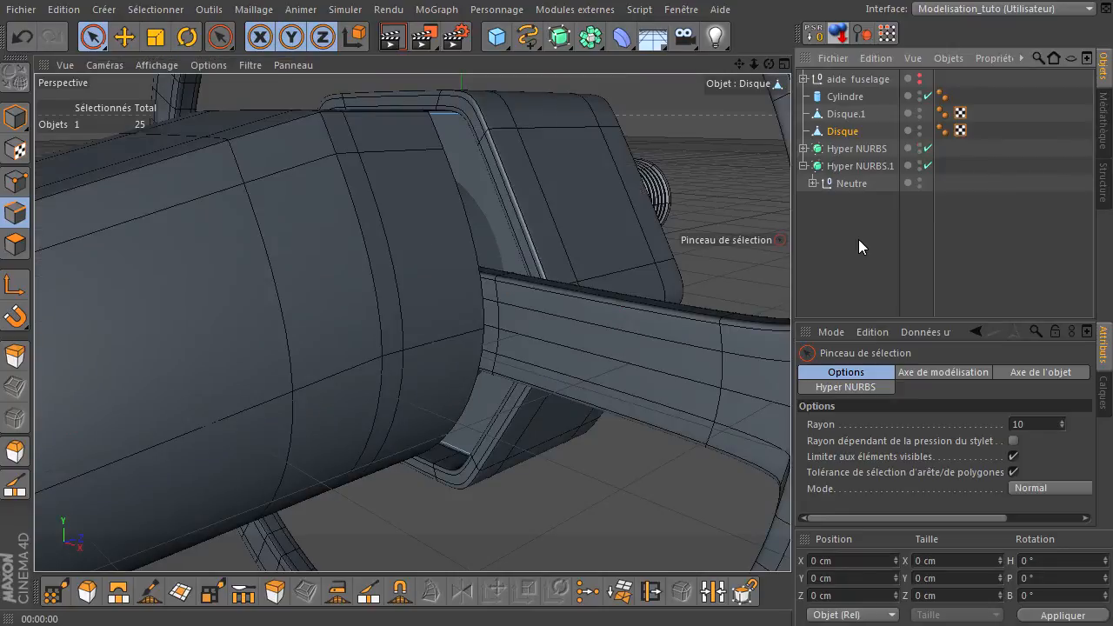
pyautogui.click(858, 239)
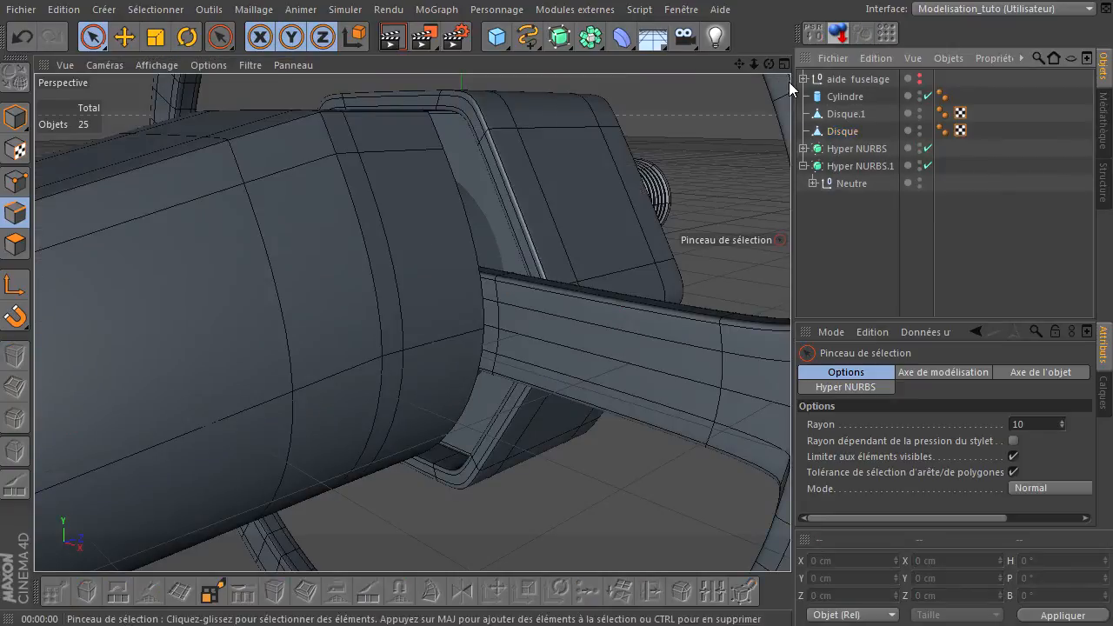
pyautogui.moveTo(737, 66); pyautogui.dragTo(744, 106)
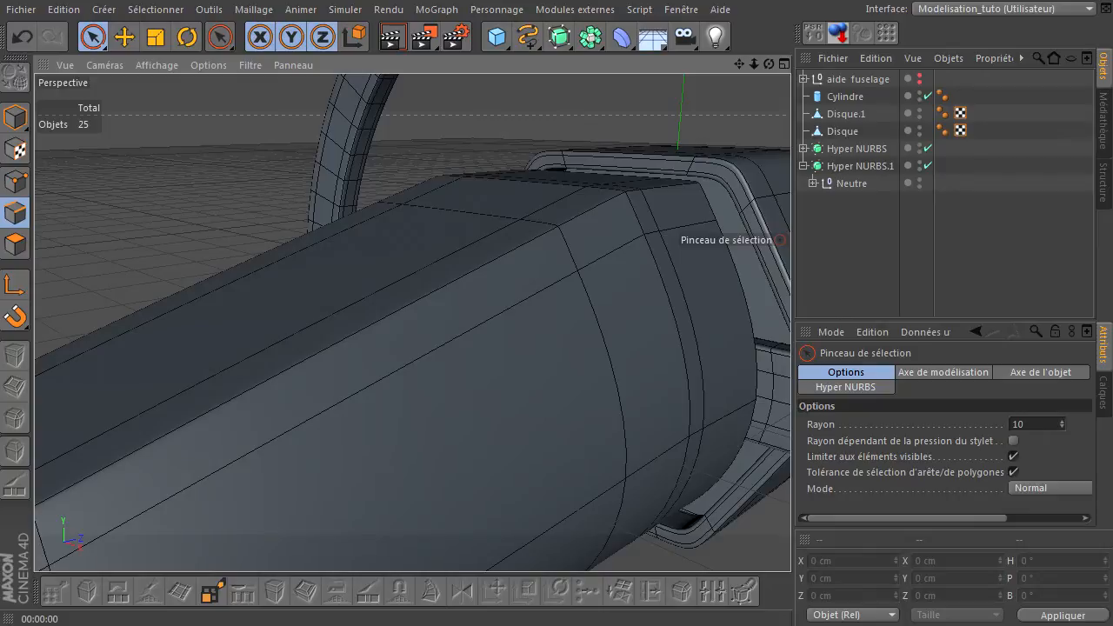
pyautogui.hotkey('ctrl', 'd')
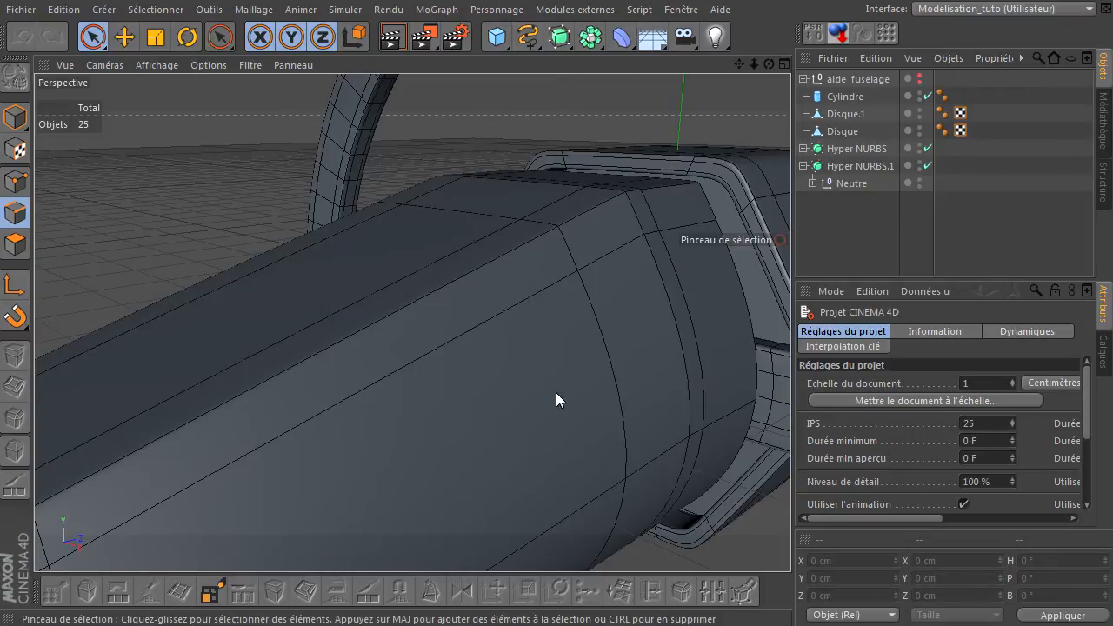
pyautogui.moveTo(738, 65); pyautogui.dragTo(836, 34)
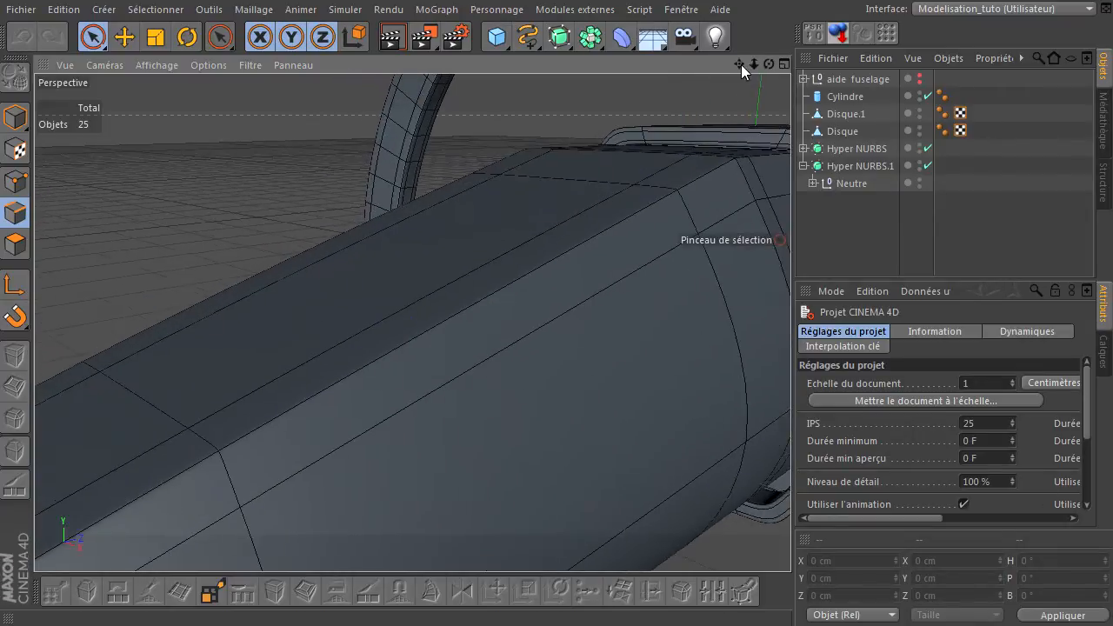
pyautogui.moveTo(754, 64); pyautogui.dragTo(790, 430)
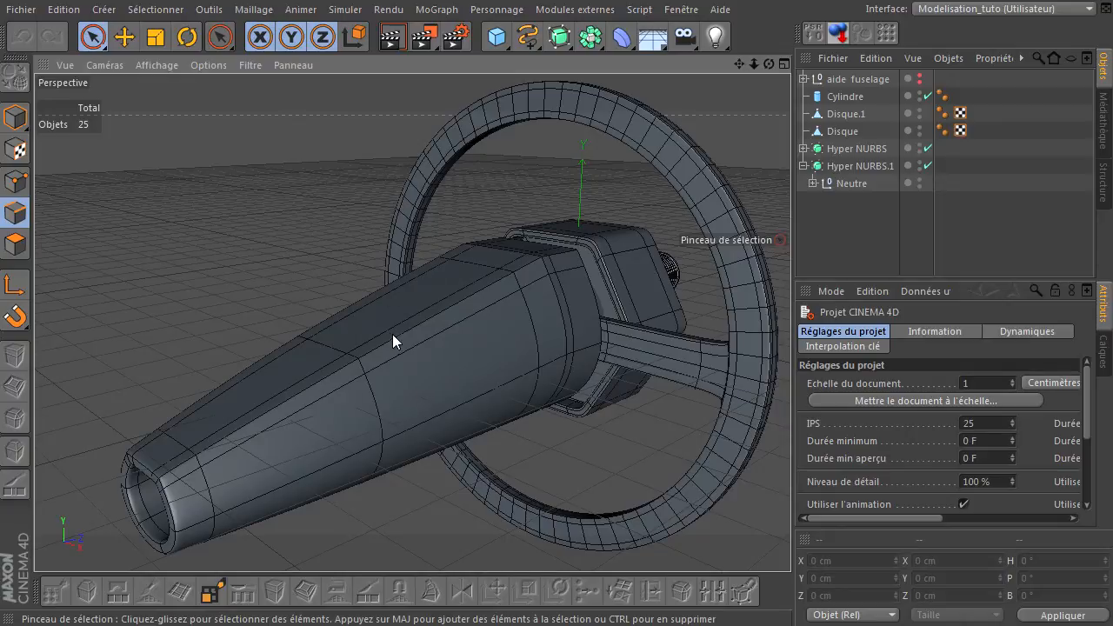
pyautogui.scroll(2, 445, 292)
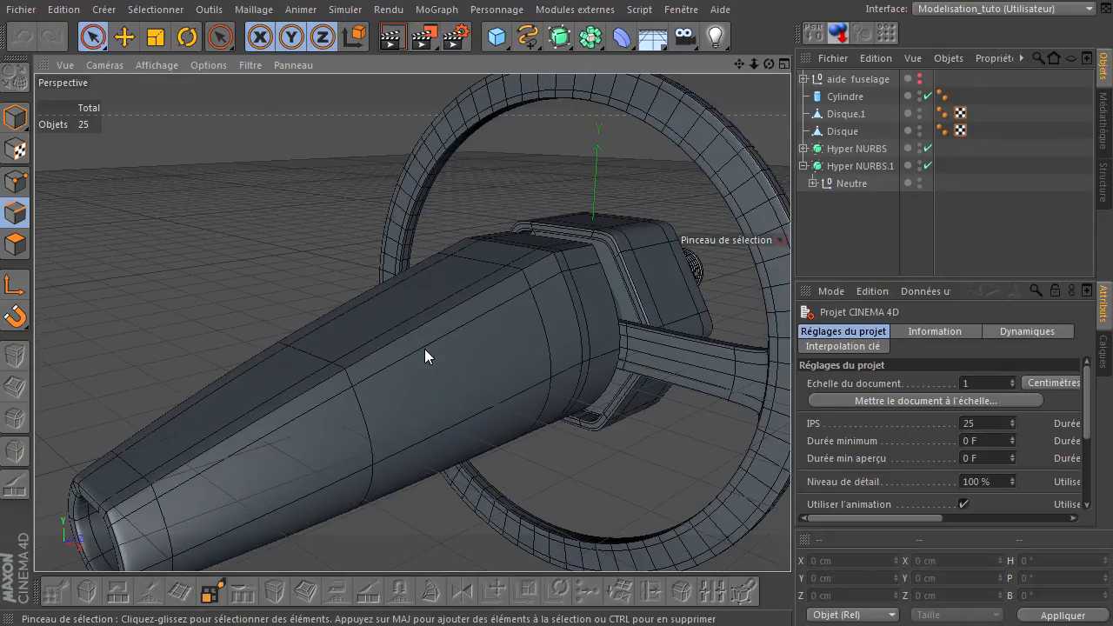
pyautogui.scroll(2, 575, 375)
pyautogui.moveTo(767, 64); pyautogui.dragTo(790, 431)
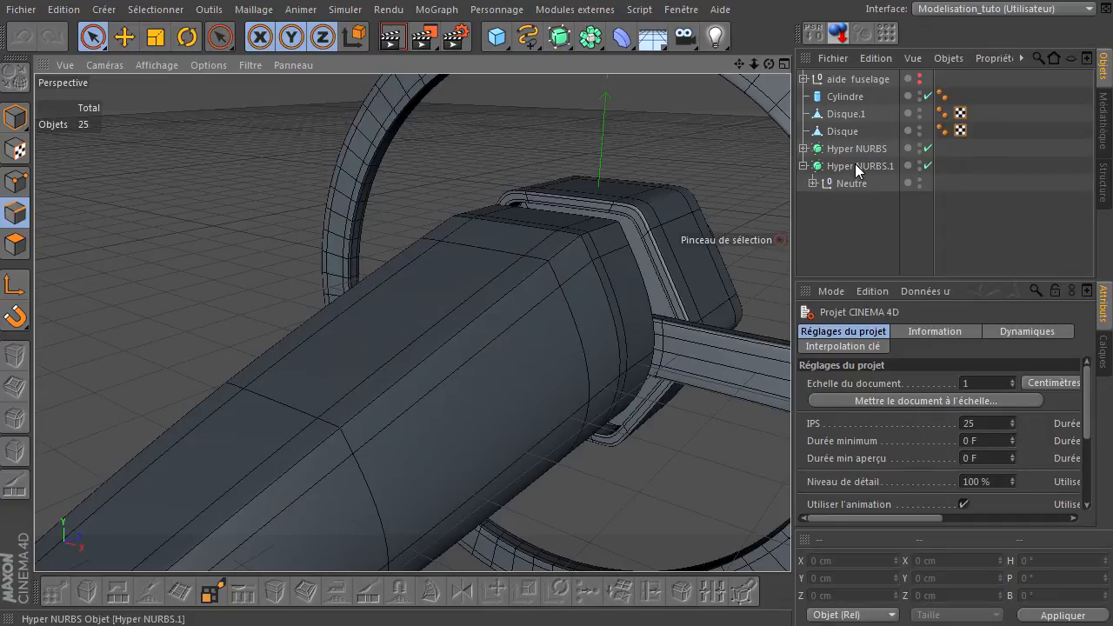
# - Select the long upper polygon of the fuselage mesh Polygone in the geometrie group and extrude it outward to about Y 285.4 cm
pyautogui.click(803, 165)
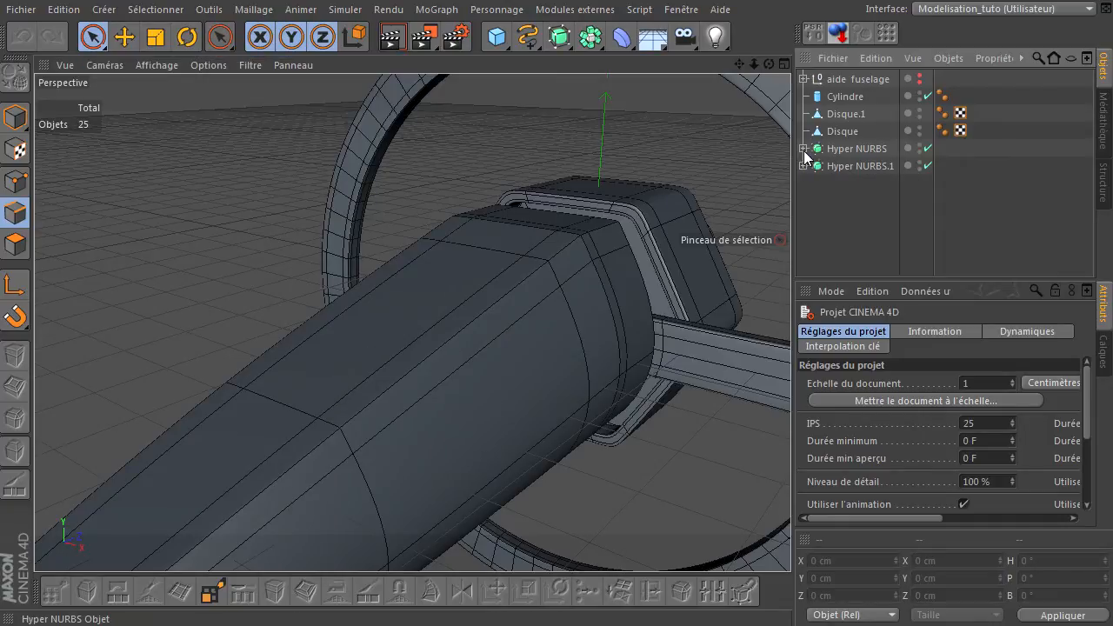
pyautogui.click(804, 150)
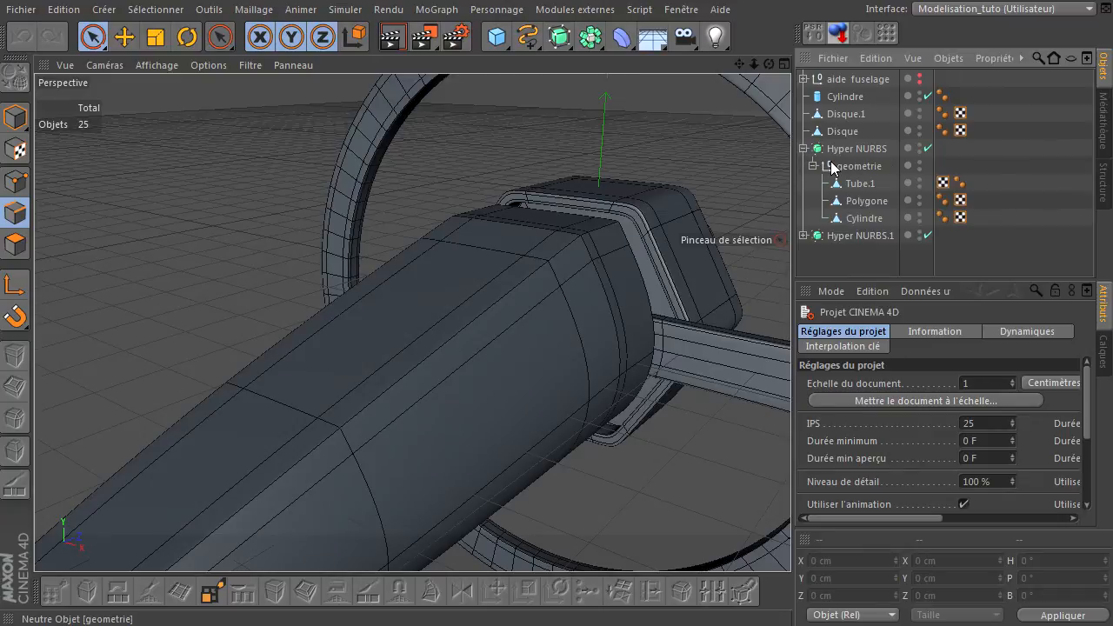
pyautogui.click(857, 201)
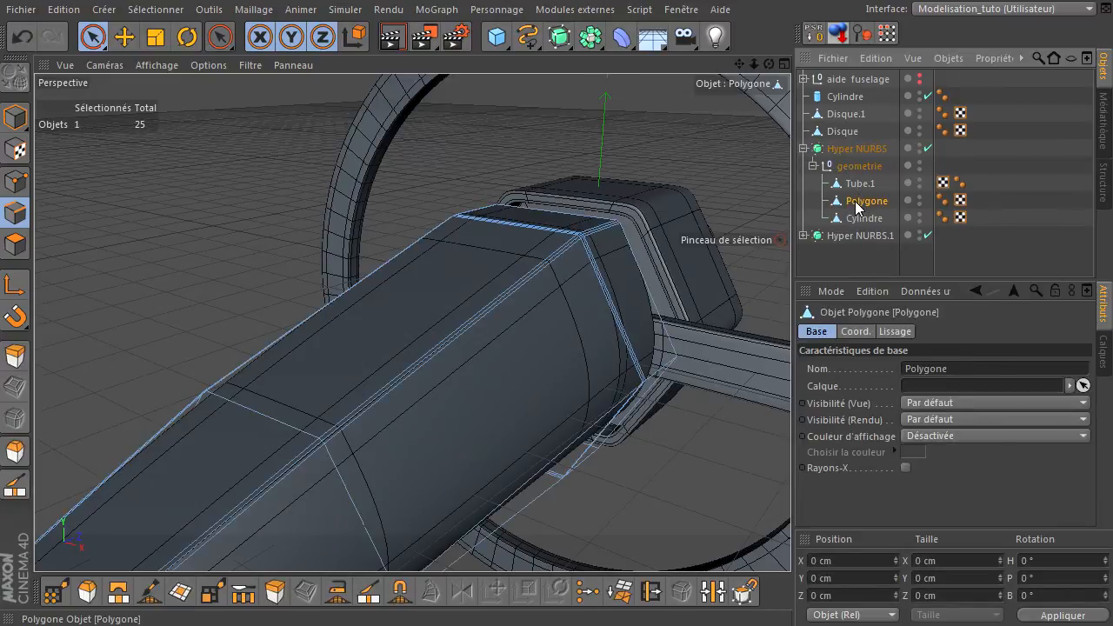
pyautogui.click(17, 247)
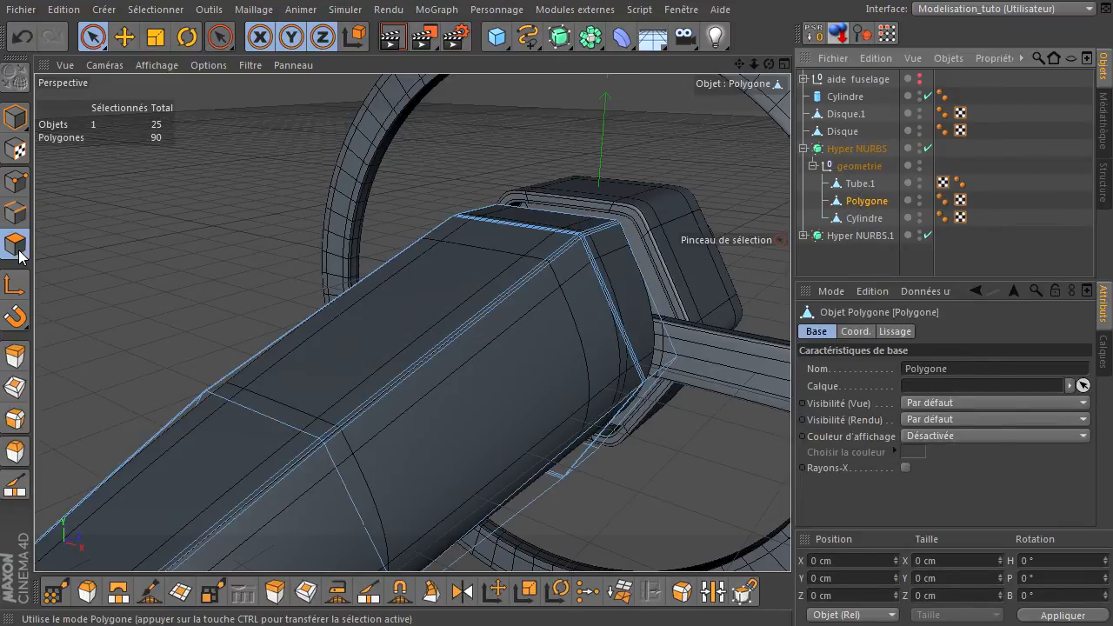
pyautogui.click(91, 37)
pyautogui.click(414, 299)
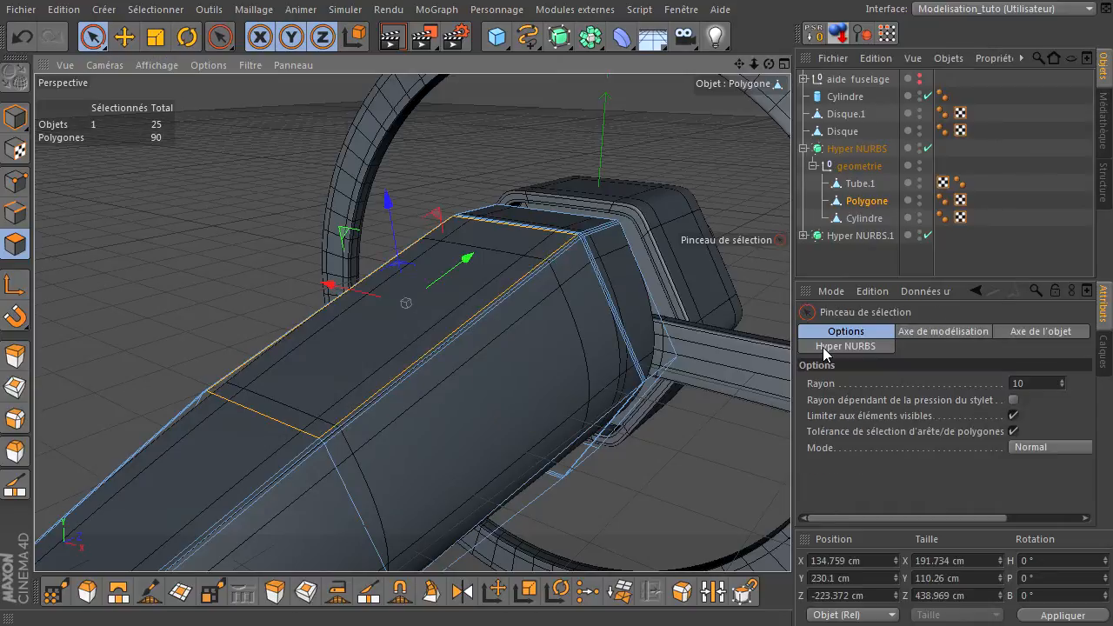
pyautogui.moveTo(768, 71); pyautogui.dragTo(348, 290)
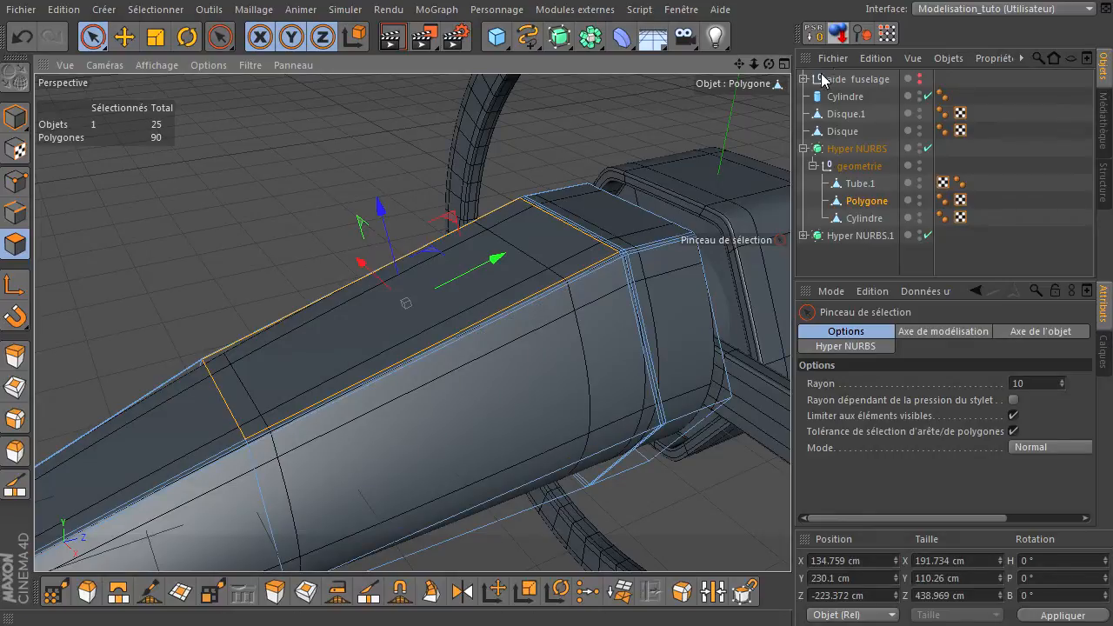
pyautogui.moveTo(768, 65); pyautogui.dragTo(725, 118)
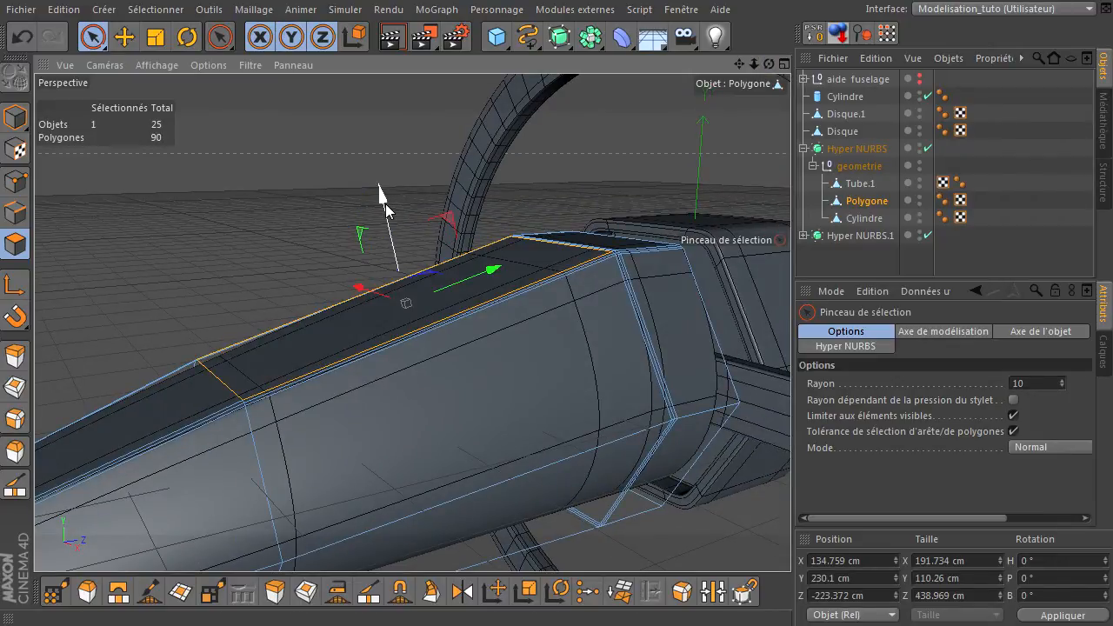
pyautogui.keyDown('ctrl'); pyautogui.moveTo(385, 204); pyautogui.dragTo(407, 146); pyautogui.keyUp('ctrl')
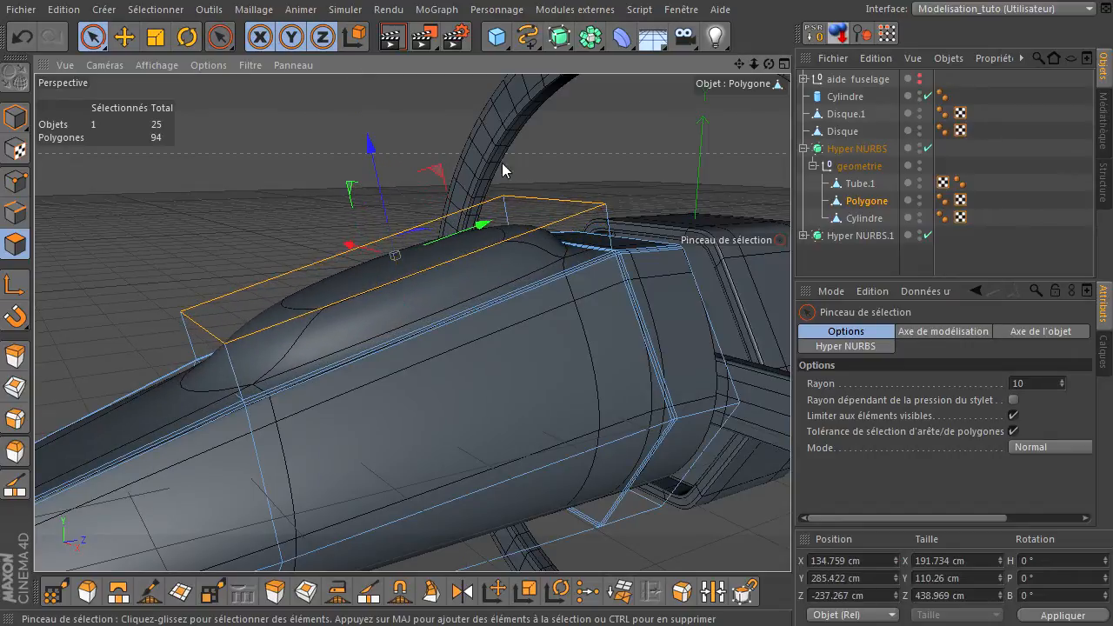
# - Scale the raised upper polygon down to about 260 cm along Z and switch to editing its points
pyautogui.click(155, 36)
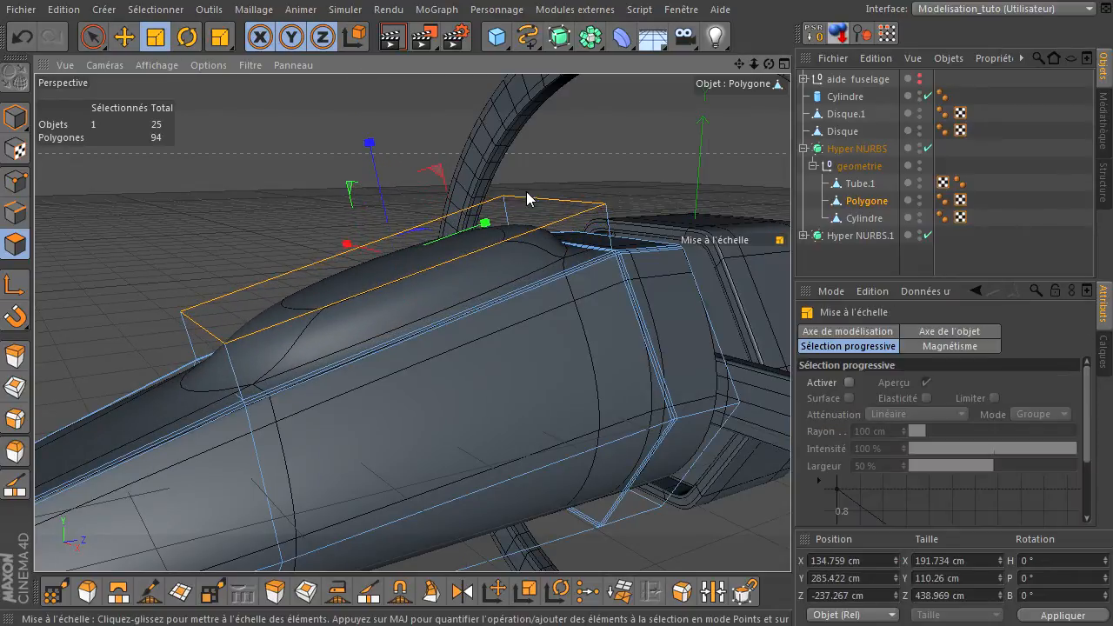
pyautogui.moveTo(485, 227); pyautogui.dragTo(448, 230)
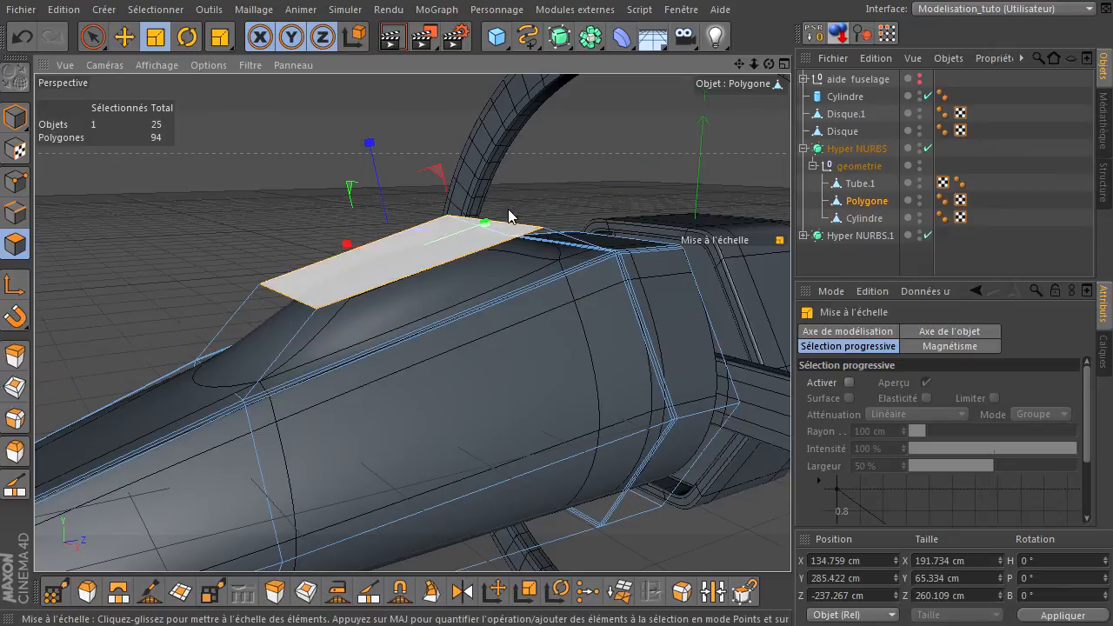
pyautogui.moveTo(768, 64); pyautogui.dragTo(790, 430)
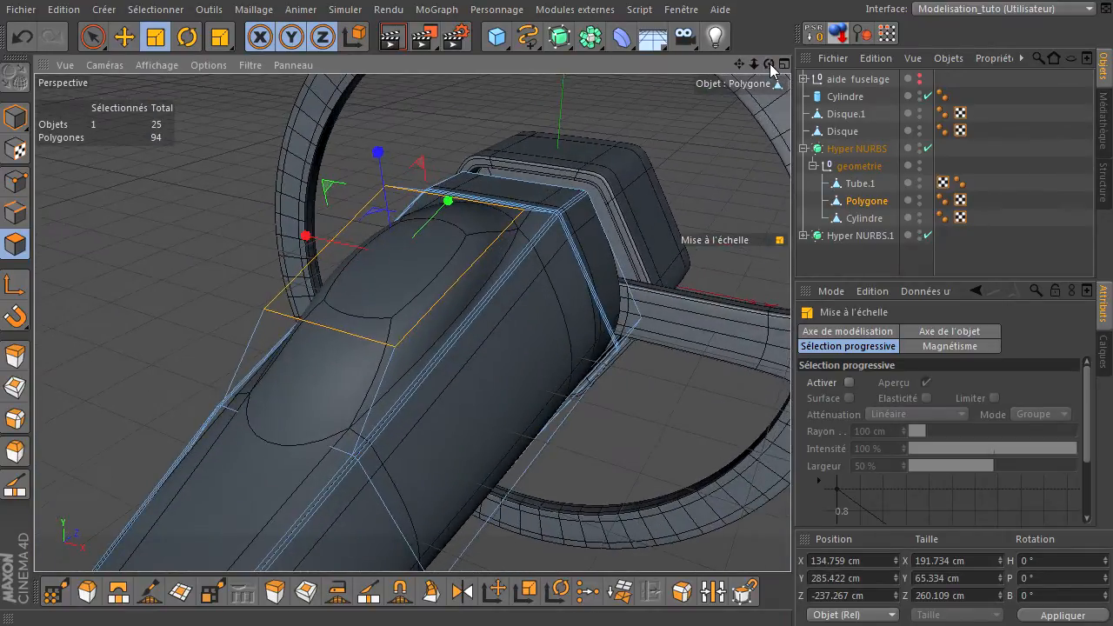
pyautogui.click(15, 183)
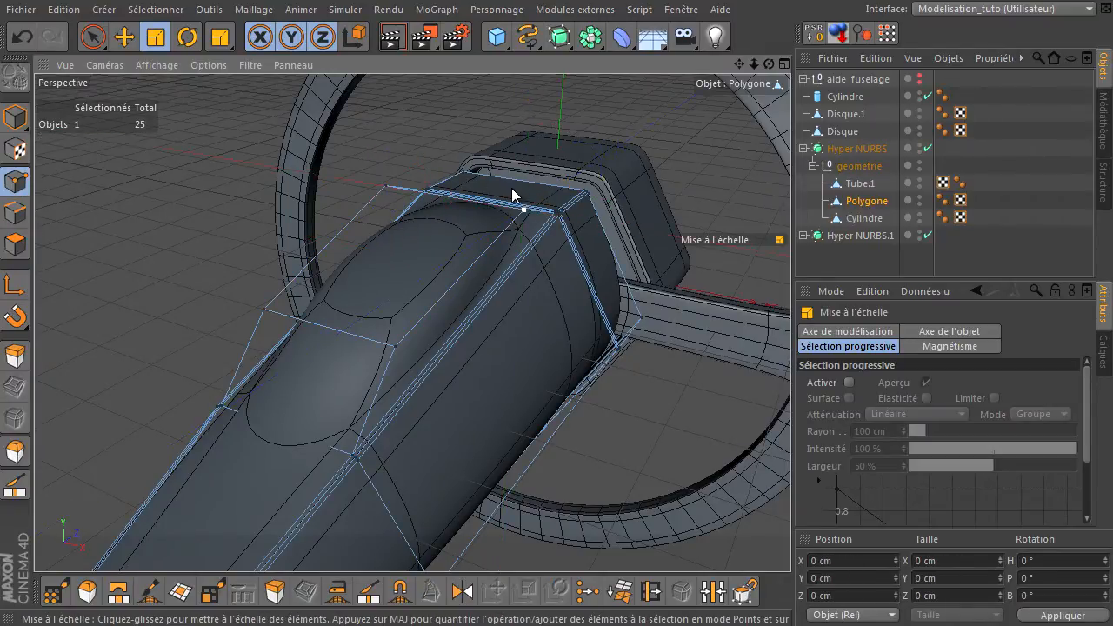
pyautogui.click(93, 37)
pyautogui.click(522, 209)
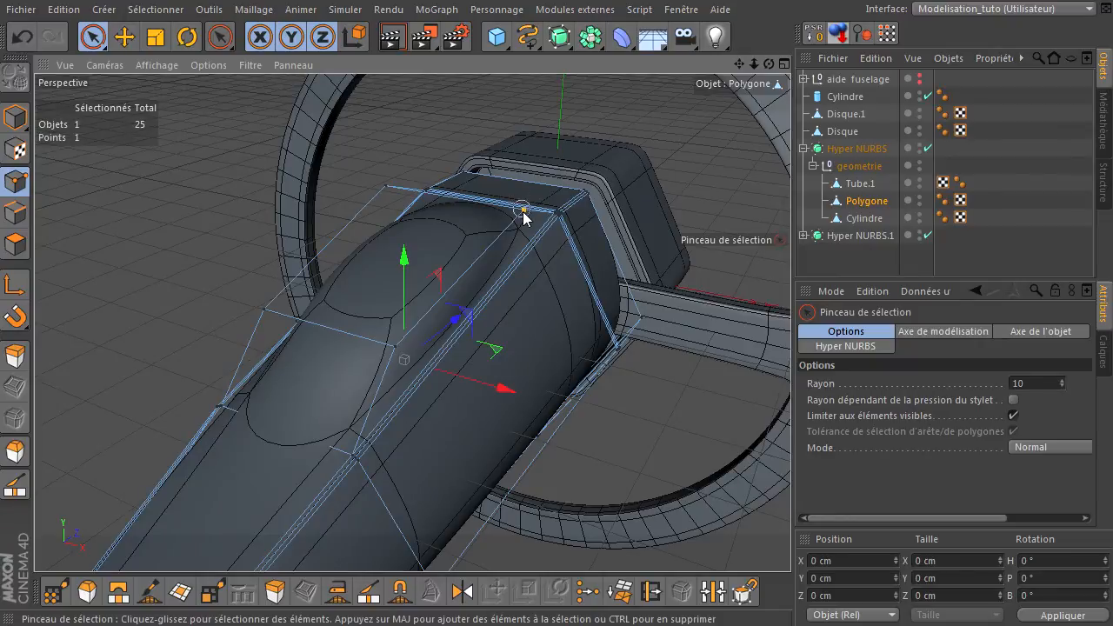
pyautogui.hotkey('ctrl', 'z')
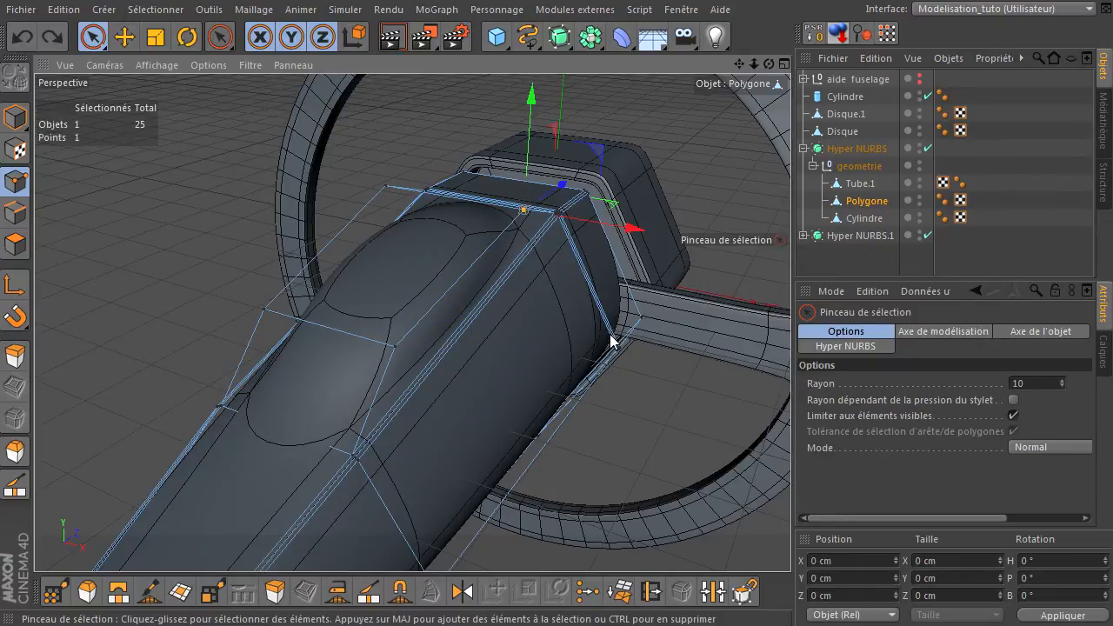
pyautogui.hotkey('ctrl', 'z')
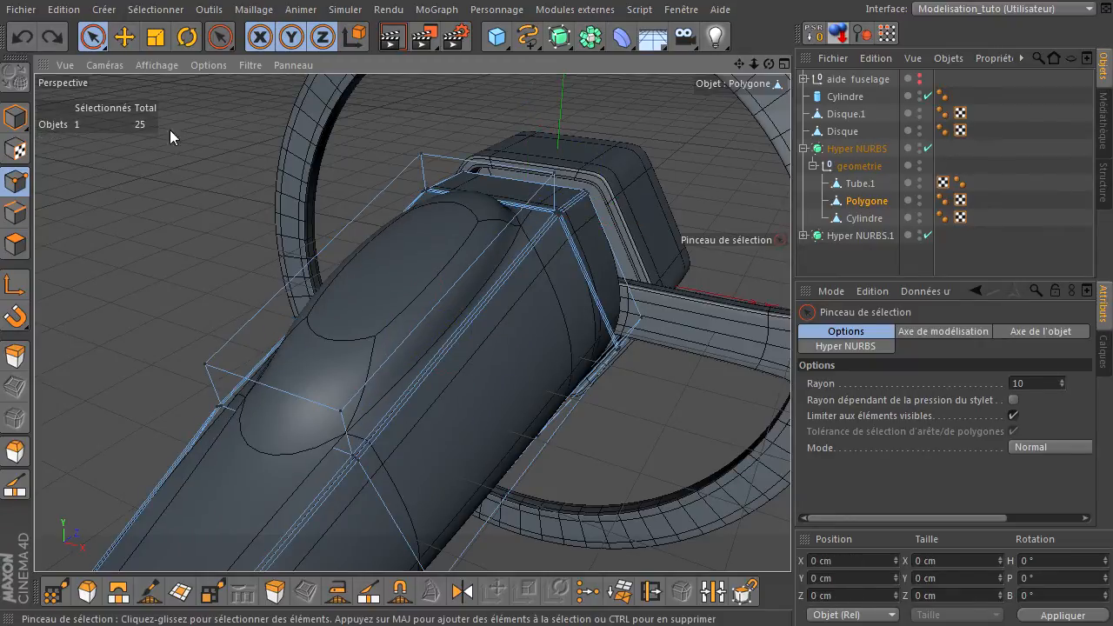
pyautogui.click(49, 38)
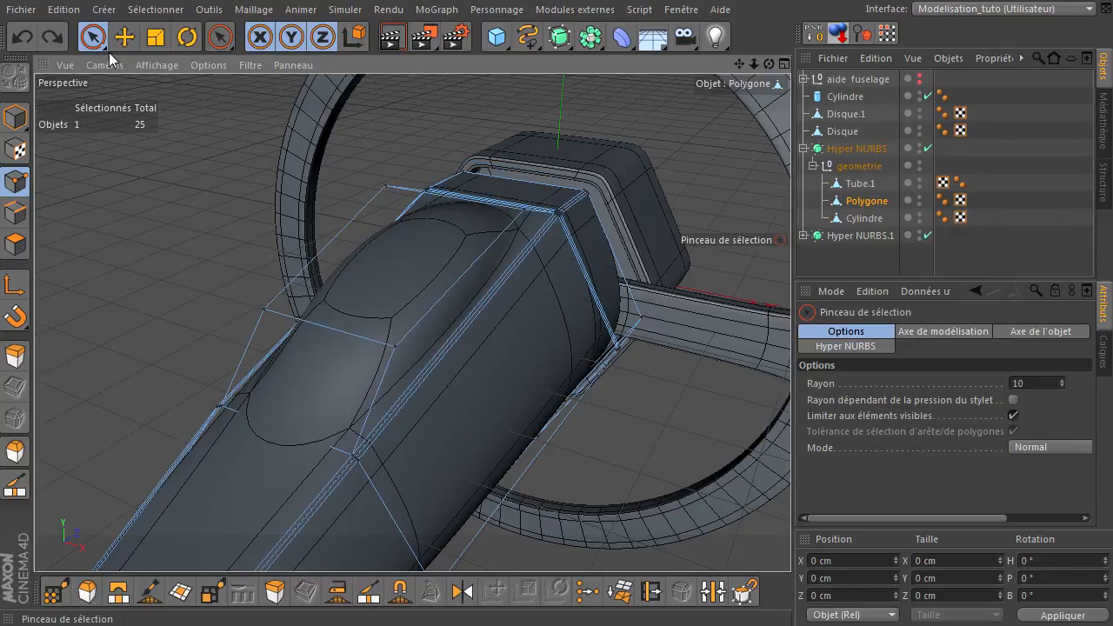
# - Select the two rear top points of the raised volume and scale them closer together to about 118 cm along X
pyautogui.click(384, 186)
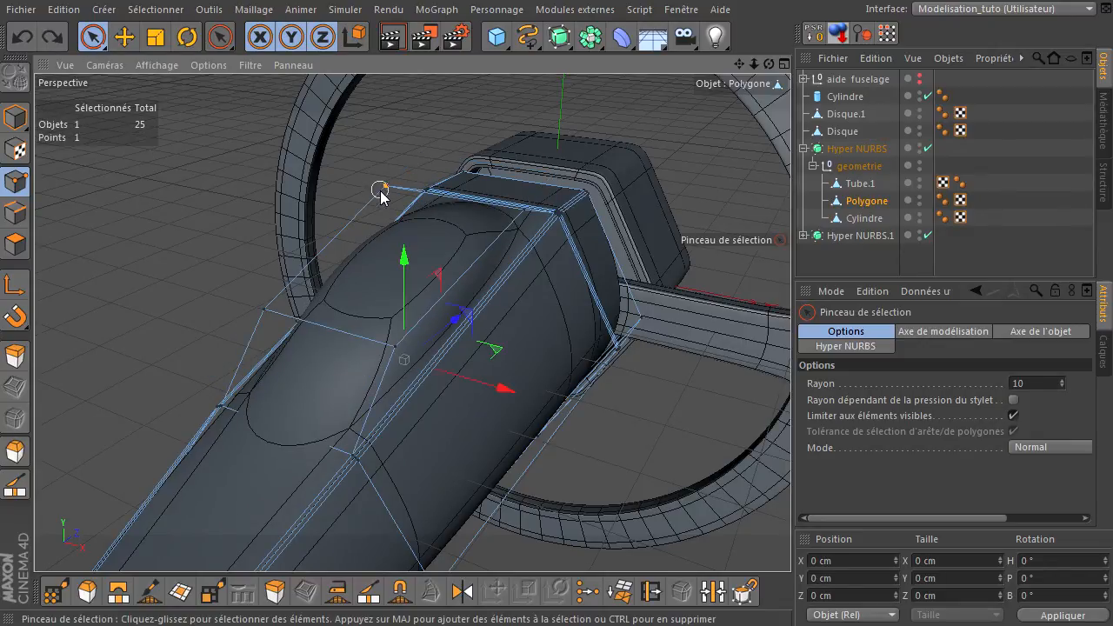
pyautogui.keyDown('shift'); pyautogui.click(519, 210); pyautogui.keyUp('shift')
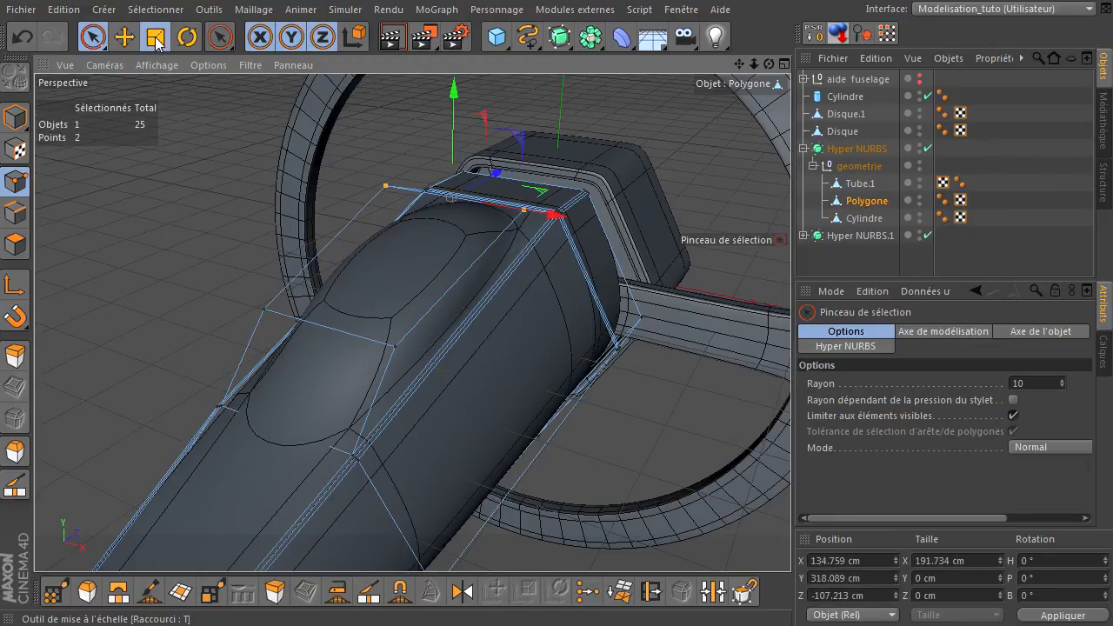
pyautogui.click(157, 39)
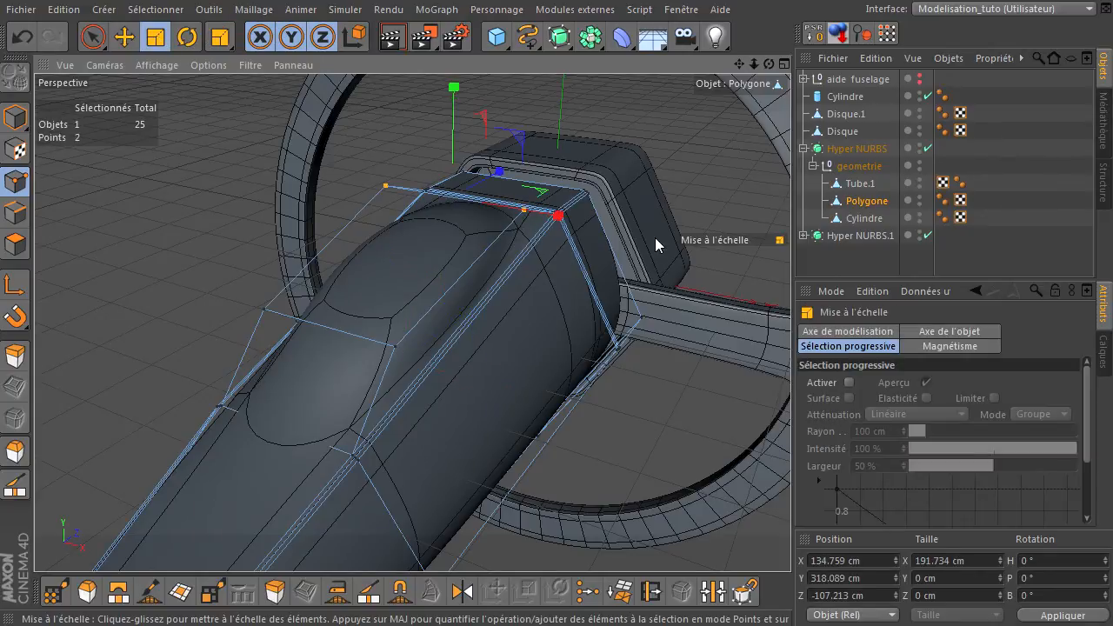
pyautogui.moveTo(560, 218); pyautogui.dragTo(519, 226)
pyautogui.keyDown('alt'); pyautogui.moveTo(791, 431); pyautogui.dragTo(790, 430); pyautogui.keyUp('alt')
pyautogui.moveTo(563, 195)
pyautogui.mouseDown()
pyautogui.moveTo(561, 207)
pyautogui.moveTo(553, 201)
pyautogui.mouseUp()
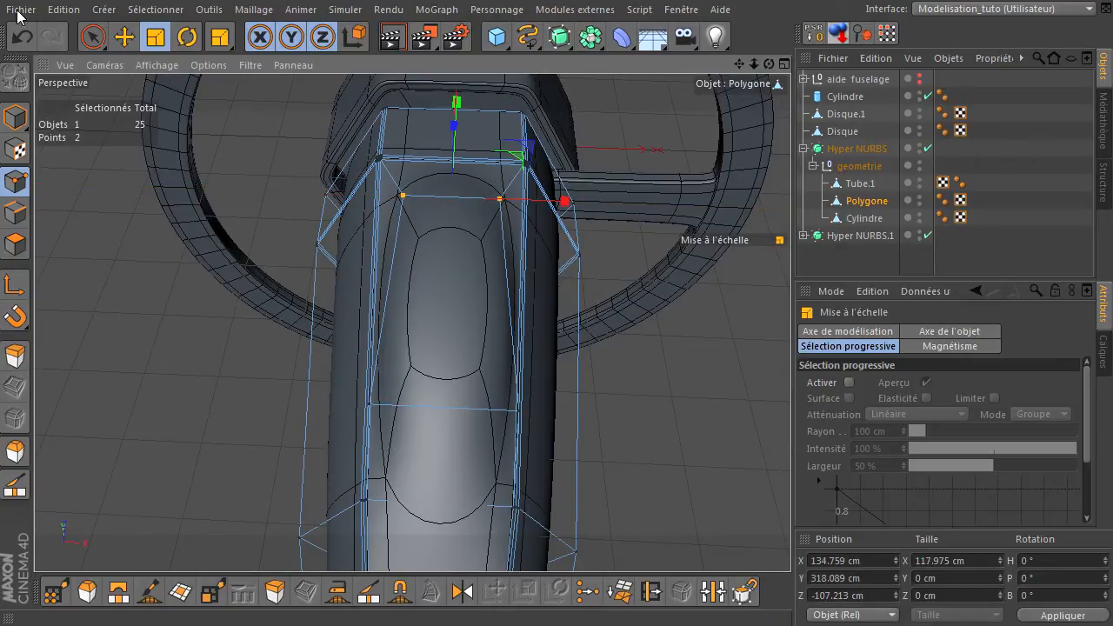
# - Cut a loop around the fuselage and its raised volume at an offset of about 54 %
pyautogui.moveTo(769, 67); pyautogui.dragTo(439, 86)
pyautogui.click(17, 246)
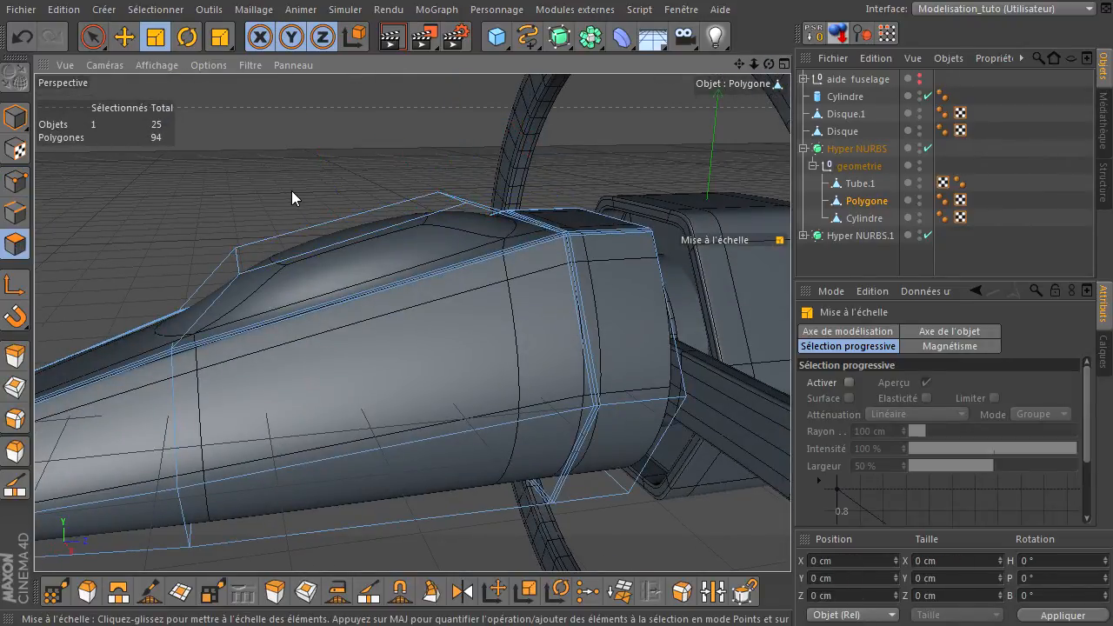
pyautogui.press('k')
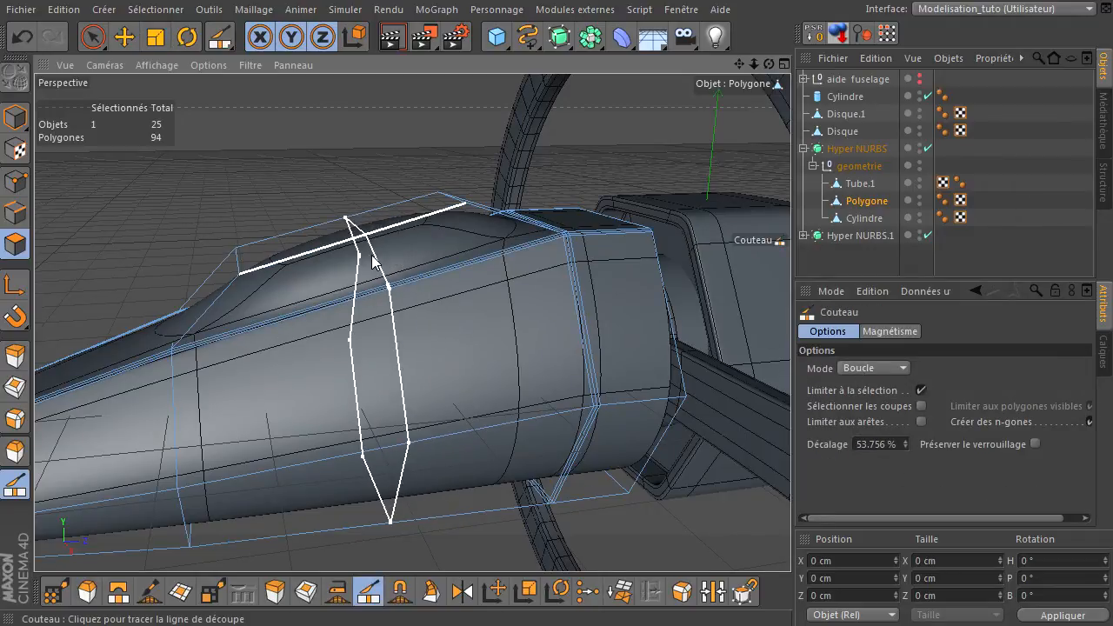
pyautogui.click(372, 261)
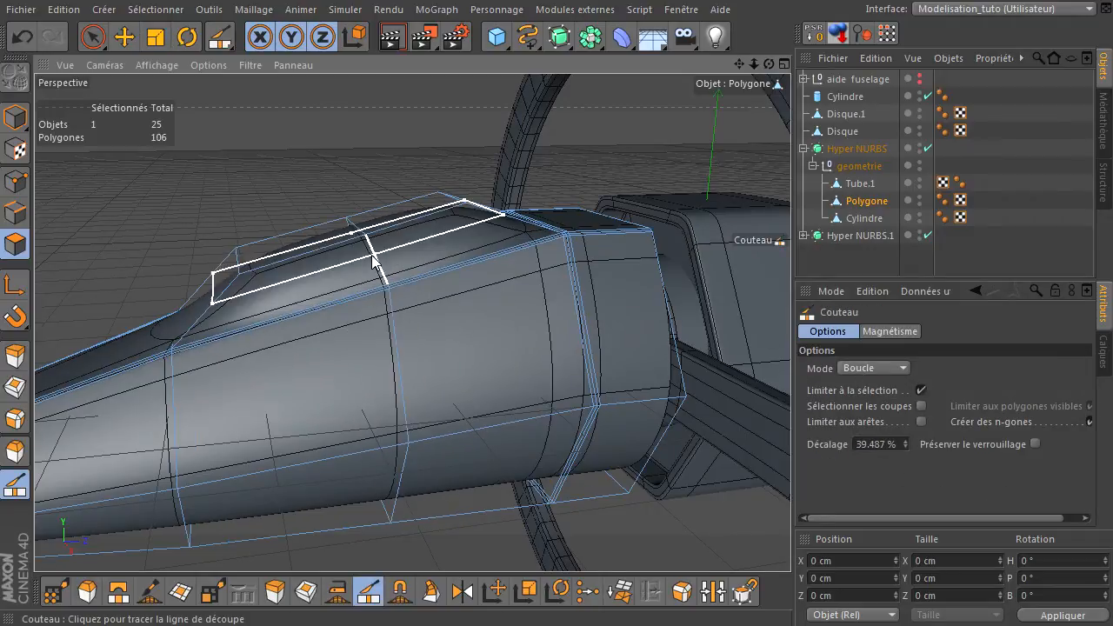
# - Select the two top points of the new loop on the raised volume and move them upward and toward the engine
pyautogui.click(93, 37)
pyautogui.click(15, 181)
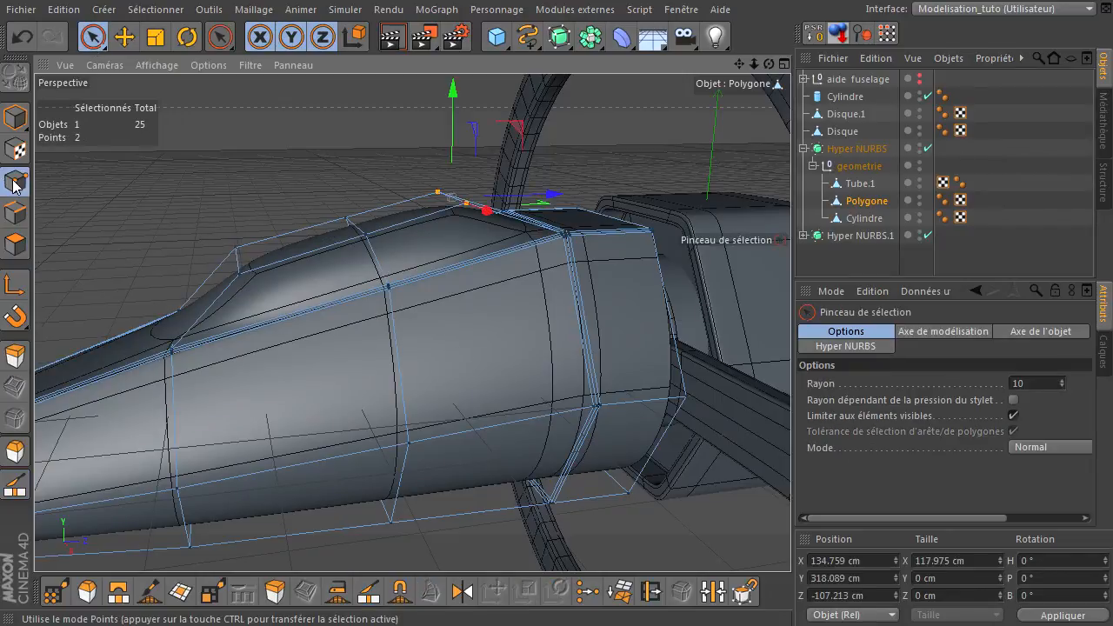
pyautogui.moveTo(766, 64); pyautogui.dragTo(791, 431)
pyautogui.click(393, 295)
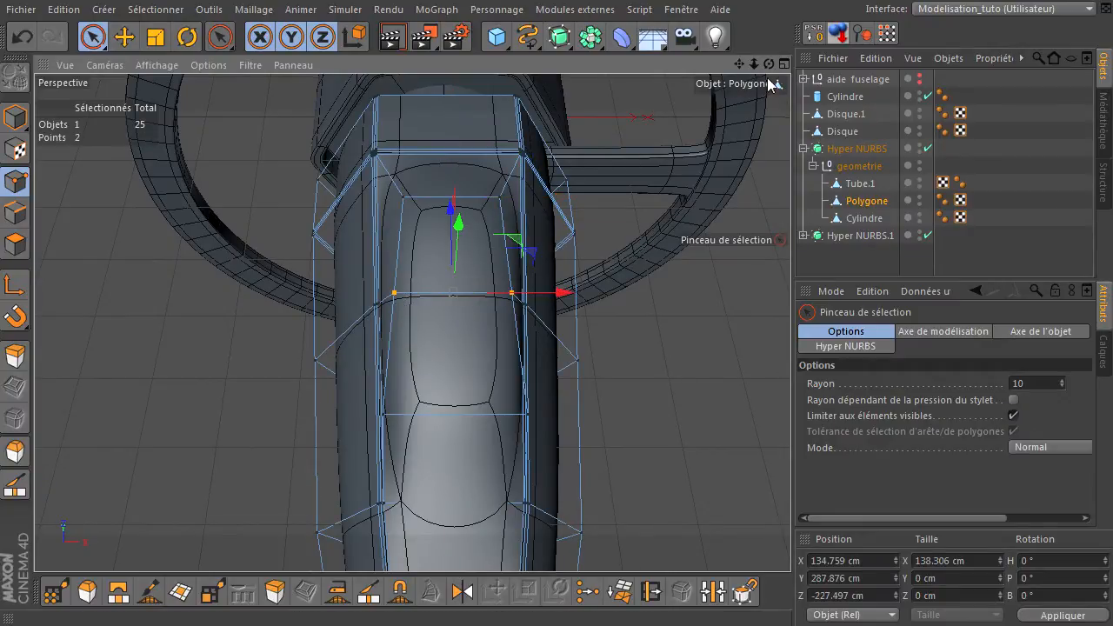
pyautogui.moveTo(769, 63)
pyautogui.mouseDown()
pyautogui.moveTo(791, 430)
pyautogui.moveTo(768, 63)
pyautogui.mouseUp()
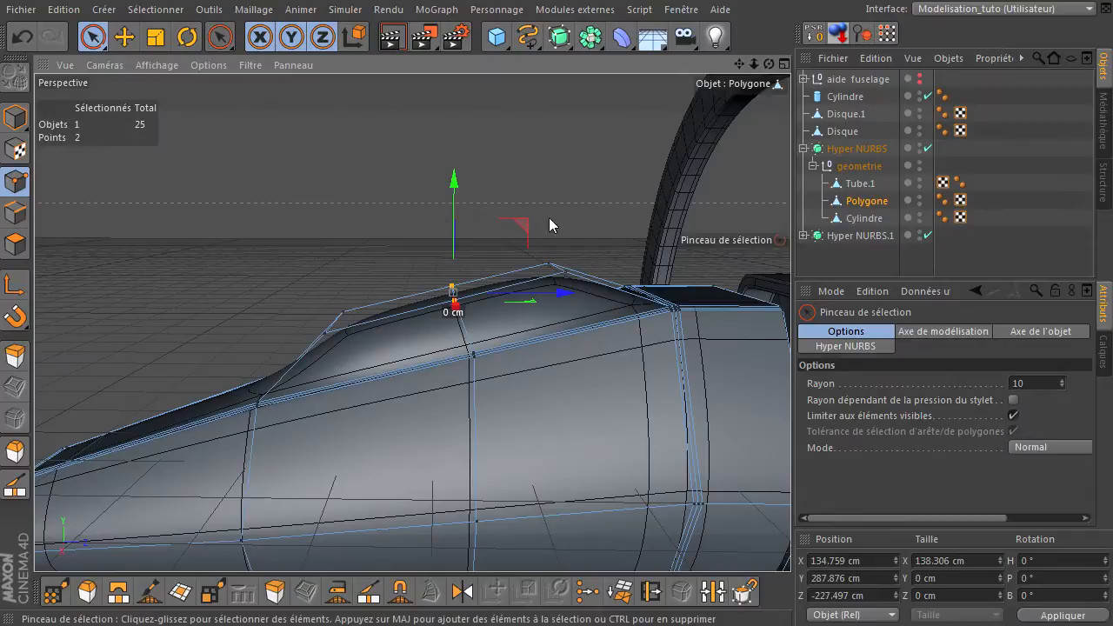
pyautogui.moveTo(522, 230); pyautogui.dragTo(575, 203)
pyautogui.click(574, 255)
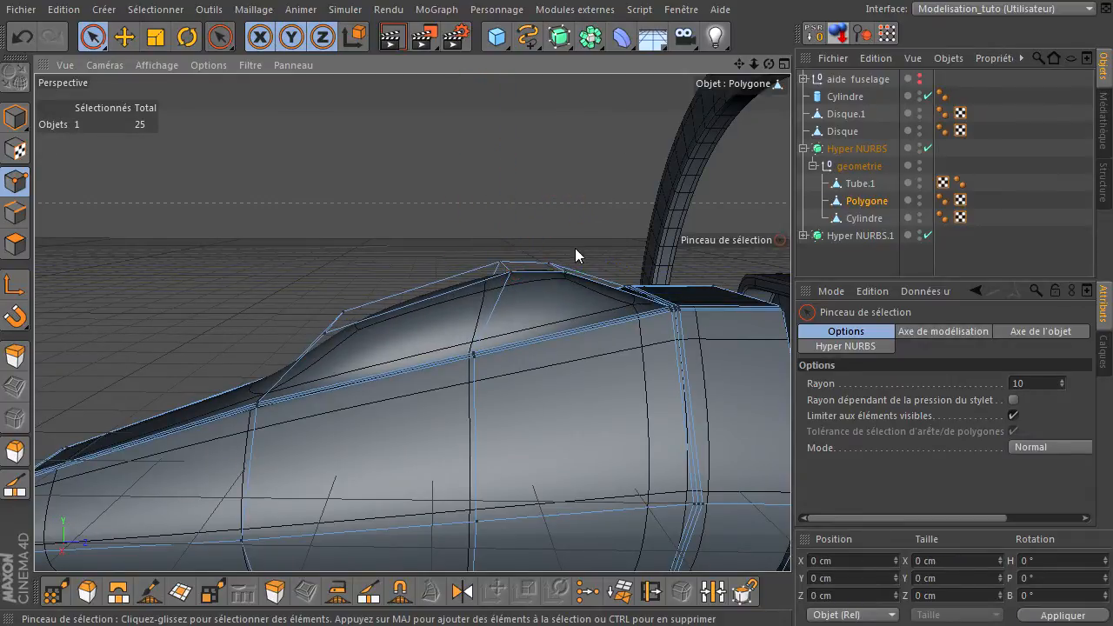
# - Move the two rear top points of the raised volume toward the engine, to about Y 322.2 cm and Z -50.2 cm
pyautogui.moveTo(548, 259); pyautogui.dragTo(570, 273)
pyautogui.moveTo(627, 205); pyautogui.dragTo(677, 199)
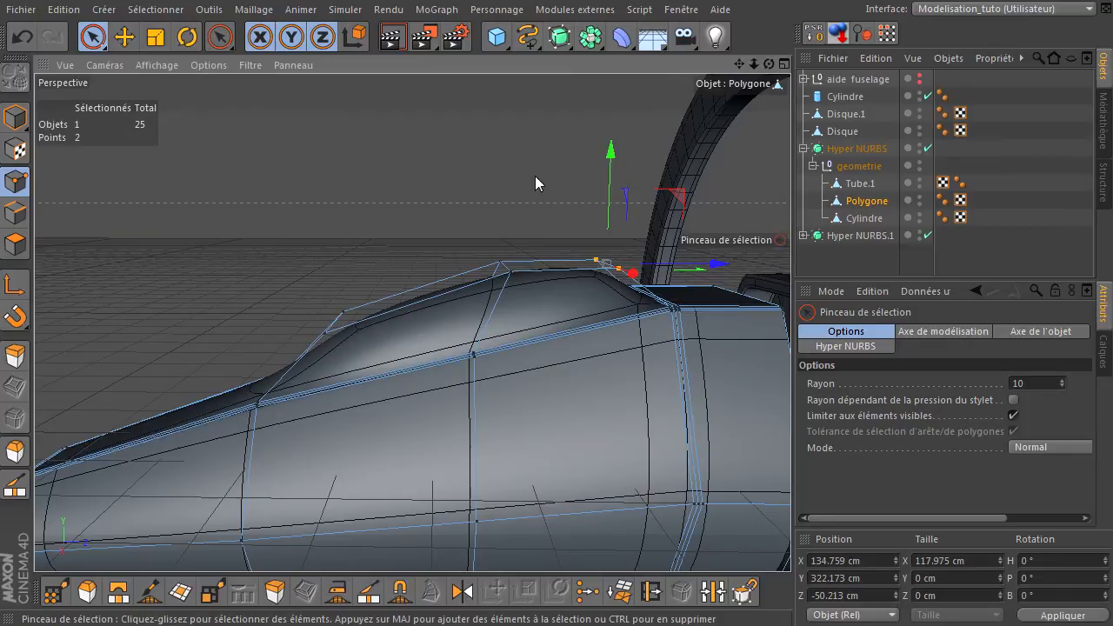
pyautogui.click(525, 194)
# - Select the two front top points of the raised volume, move them slightly down toward the nose, and deselect them
pyautogui.moveTo(345, 306); pyautogui.dragTo(320, 340)
pyautogui.moveTo(770, 66); pyautogui.dragTo(686, 99)
pyautogui.moveTo(387, 254); pyautogui.dragTo(375, 281)
pyautogui.click(362, 181)
# - Render the ship in the viewport from a distance and close up to examine the raised volume's shape
pyautogui.moveTo(790, 430); pyautogui.dragTo(790, 430)
pyautogui.moveTo(752, 64); pyautogui.dragTo(575, 63)
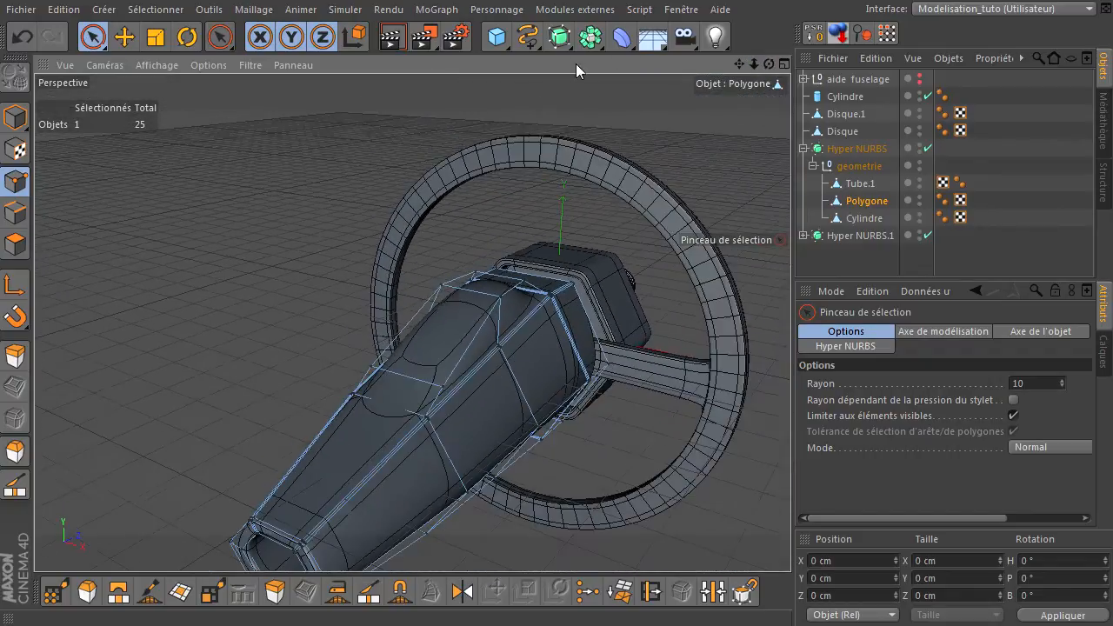
pyautogui.click(393, 37)
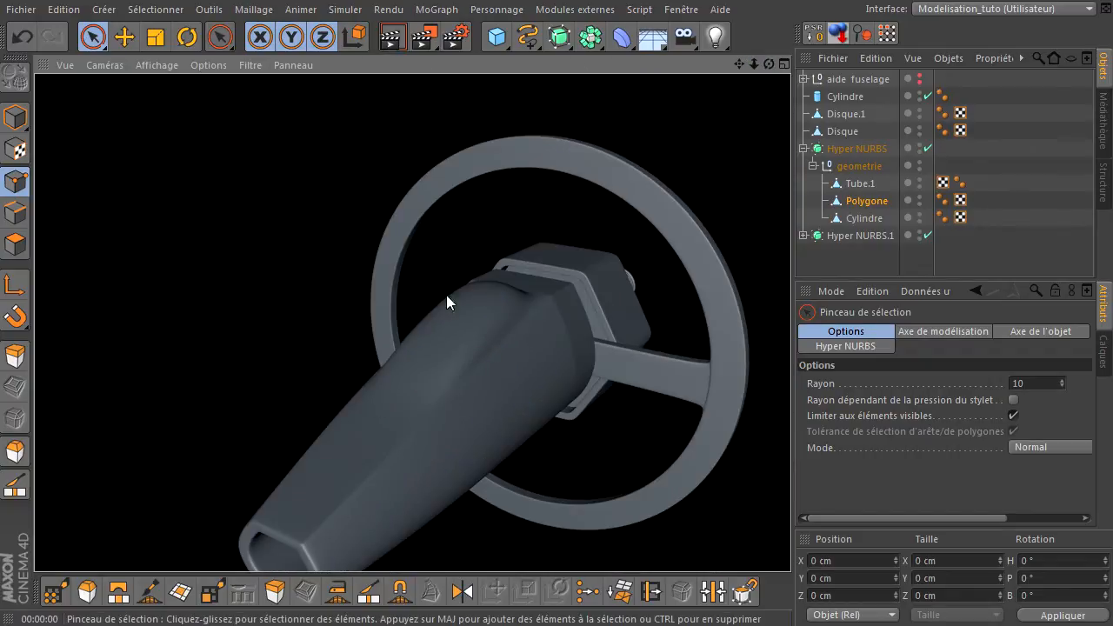
pyautogui.moveTo(789, 431); pyautogui.dragTo(765, 63)
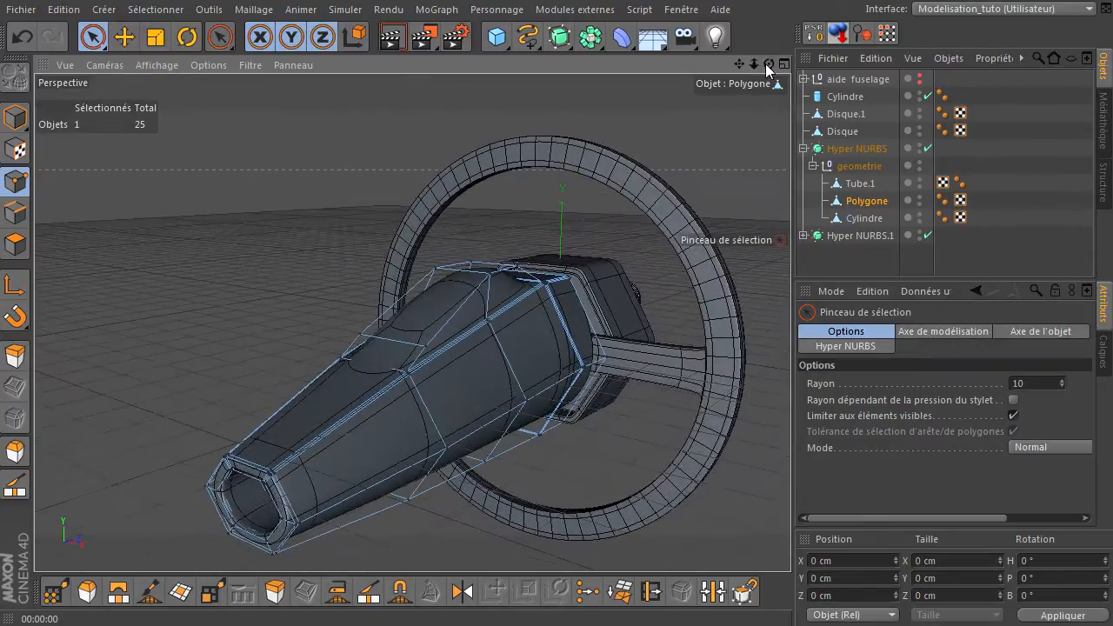
pyautogui.moveTo(795, 429); pyautogui.dragTo(754, 64)
pyautogui.click(390, 43)
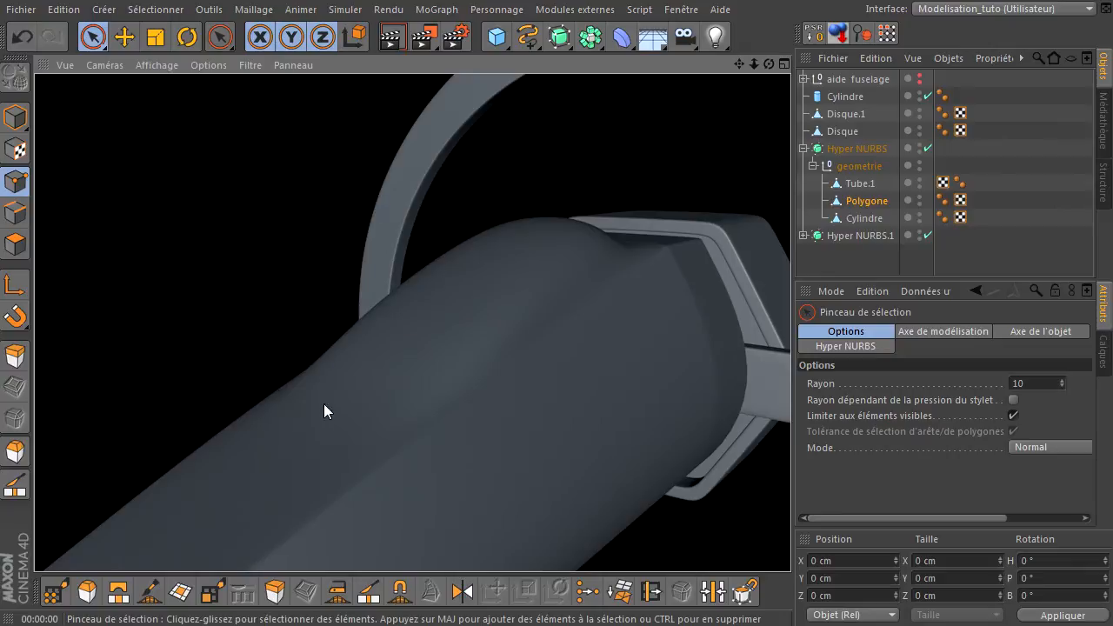
# - Select the edge loop outlining the raised volume's top and bevel it with an inner offset of 2 cm
pyautogui.moveTo(768, 63); pyautogui.dragTo(791, 430)
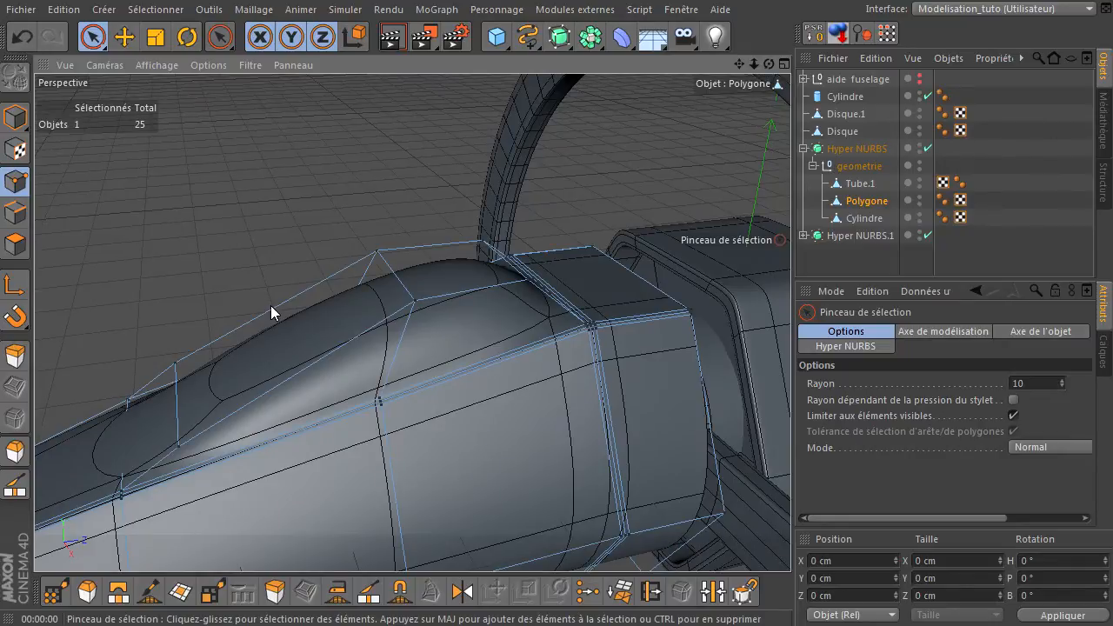
pyautogui.click(15, 213)
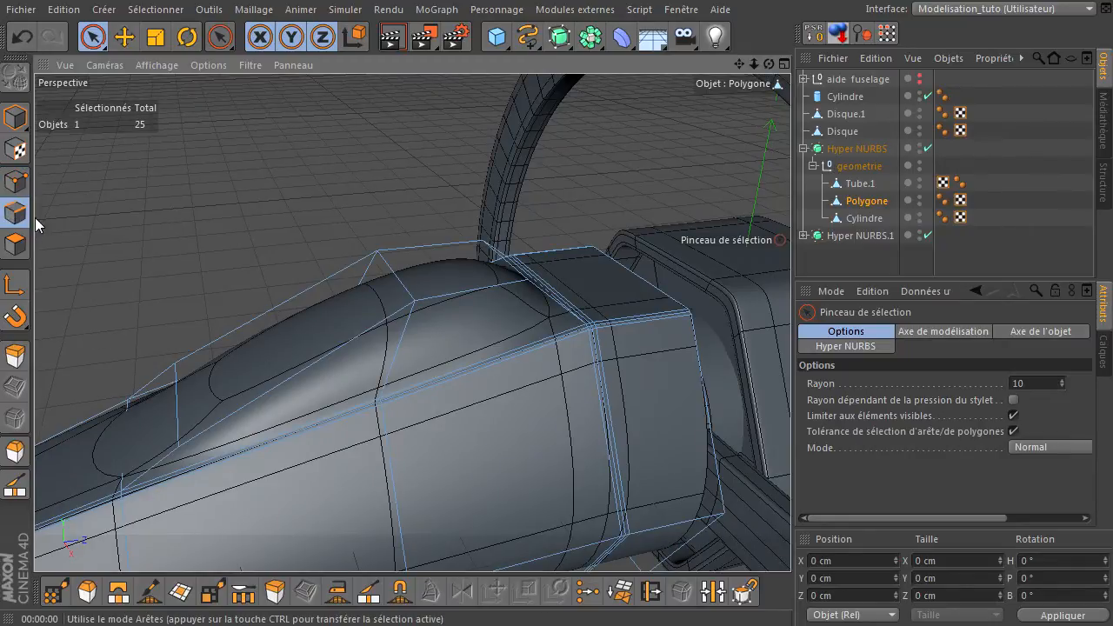
pyautogui.press('u')
pyautogui.press('l')
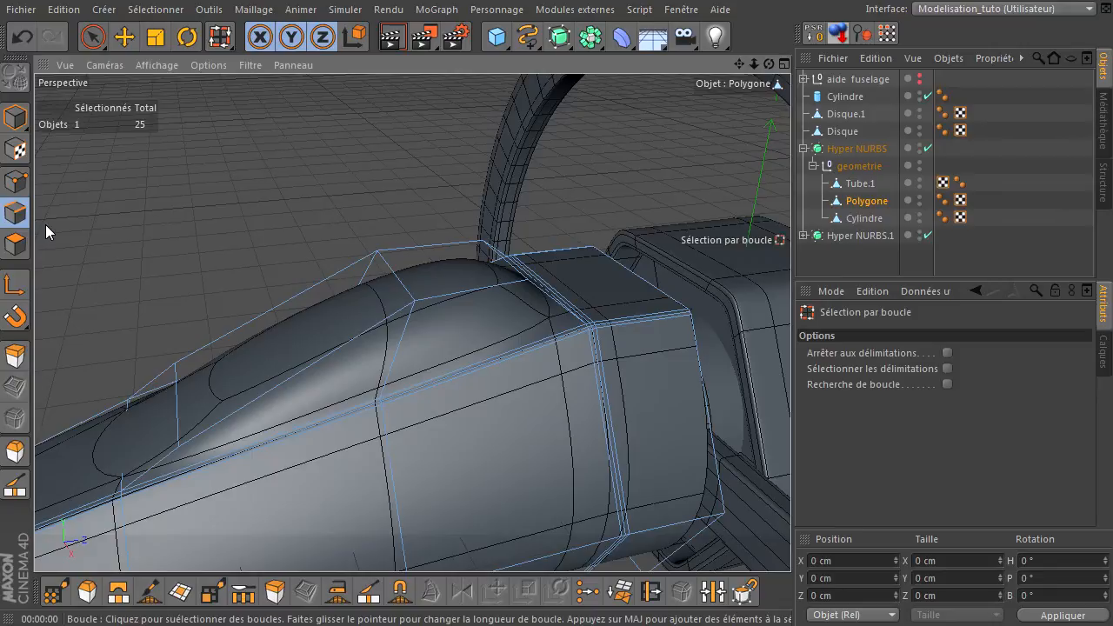
pyautogui.click(179, 402)
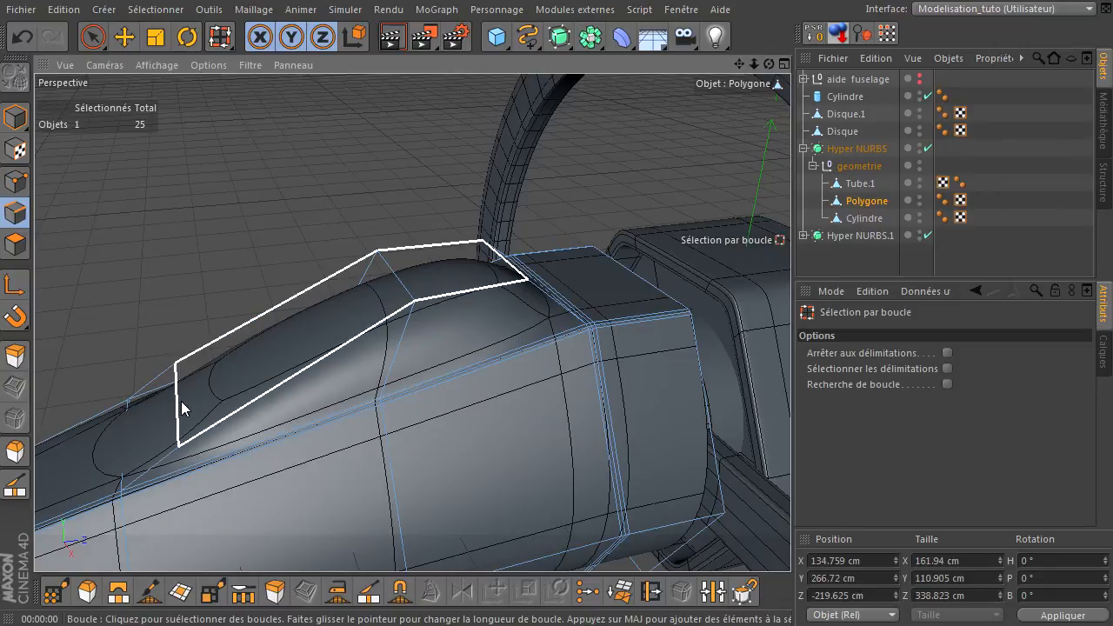
pyautogui.press('m')
pyautogui.press('s')
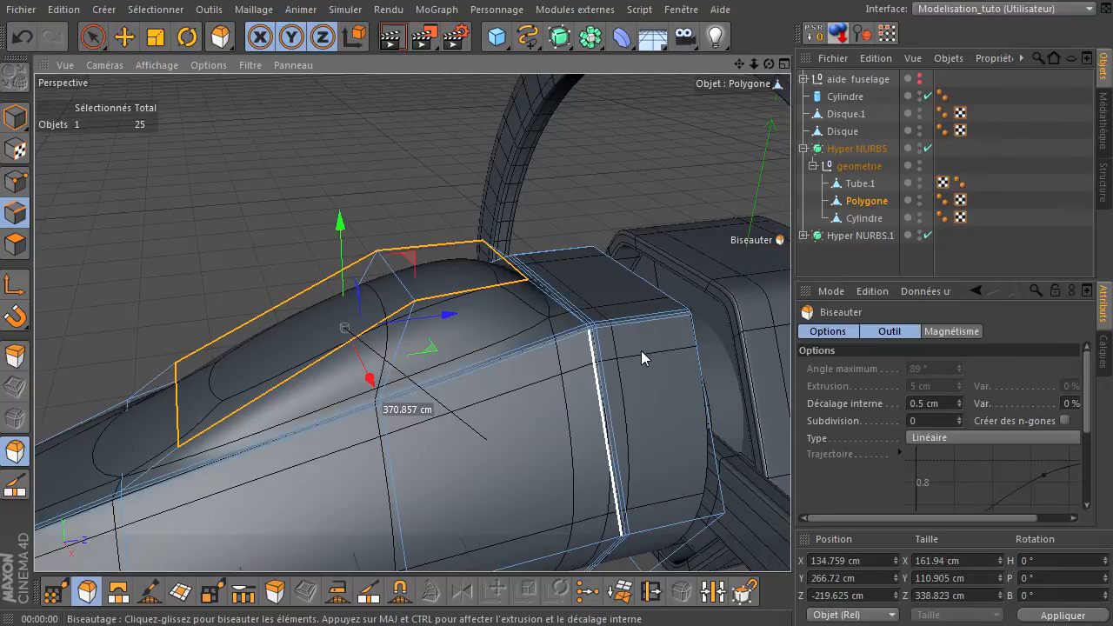
pyautogui.moveTo(418, 162); pyautogui.dragTo(790, 435)
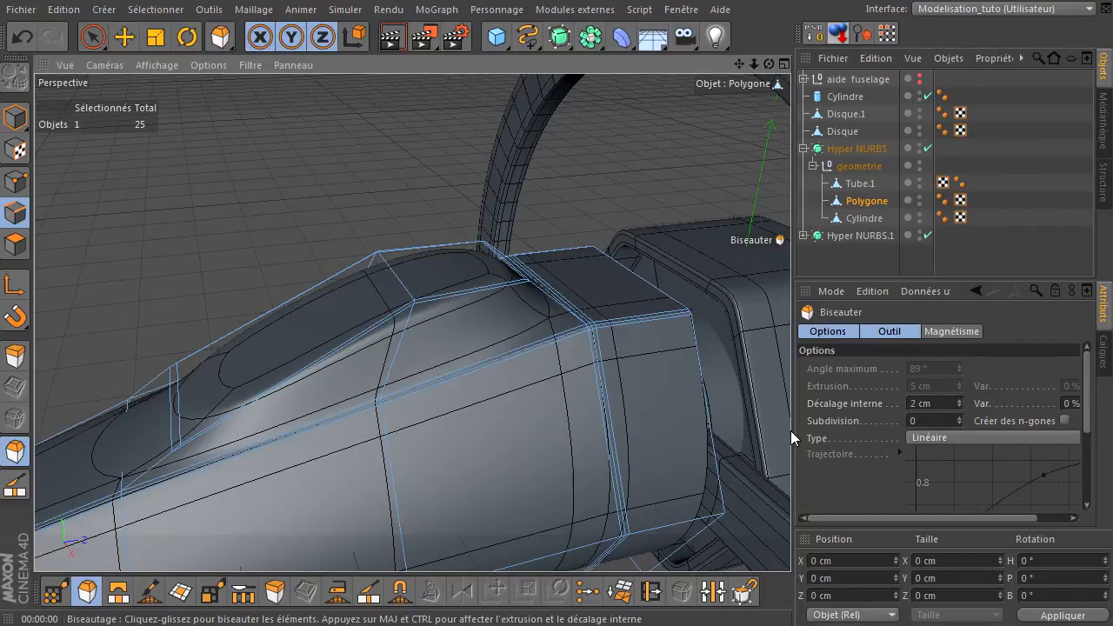
pyautogui.moveTo(790, 431); pyautogui.dragTo(791, 431)
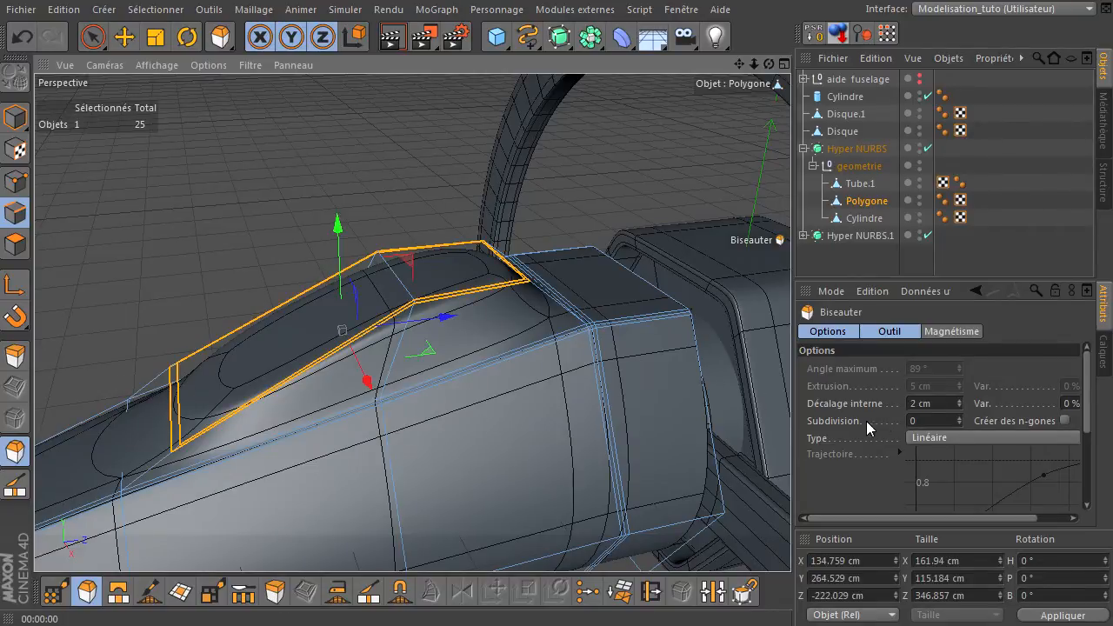
pyautogui.moveTo(768, 67); pyautogui.dragTo(790, 430)
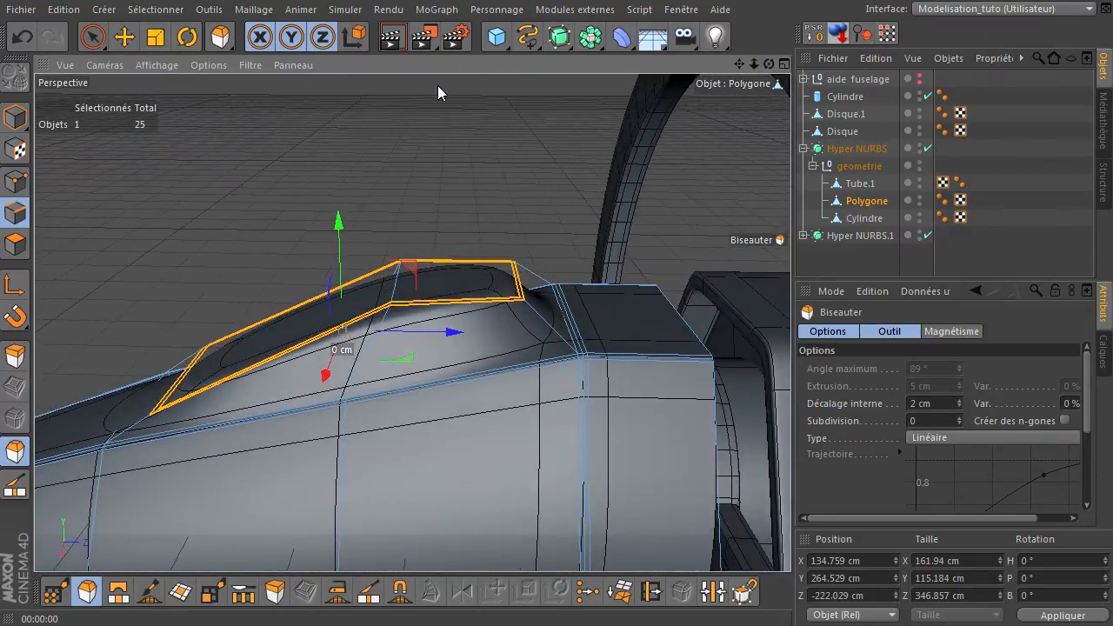
# - Select the rear top points of the raised volume and move them back toward the engine block, slightly downward
pyautogui.click(93, 37)
pyautogui.click(165, 144)
pyautogui.moveTo(767, 64); pyautogui.dragTo(790, 431)
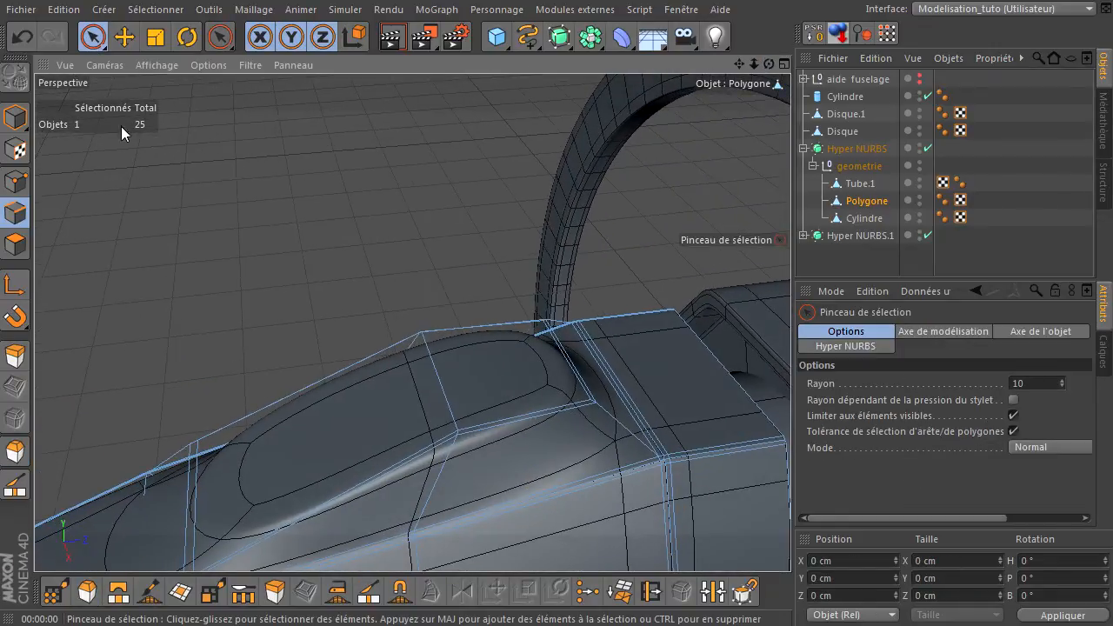
pyautogui.click(15, 181)
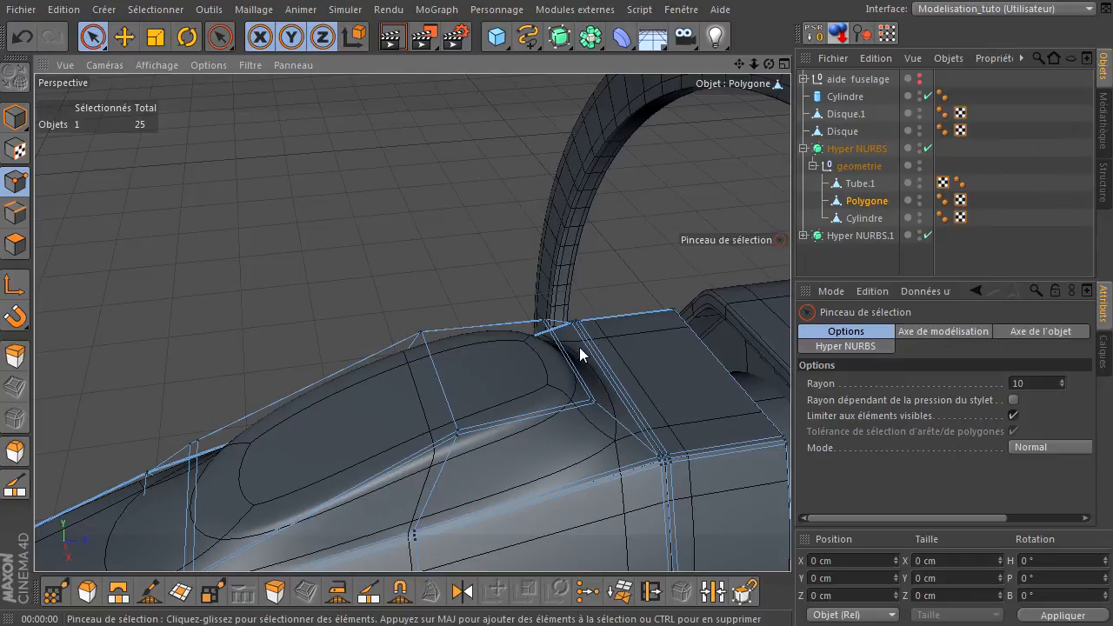
pyautogui.moveTo(542, 311); pyautogui.dragTo(547, 339)
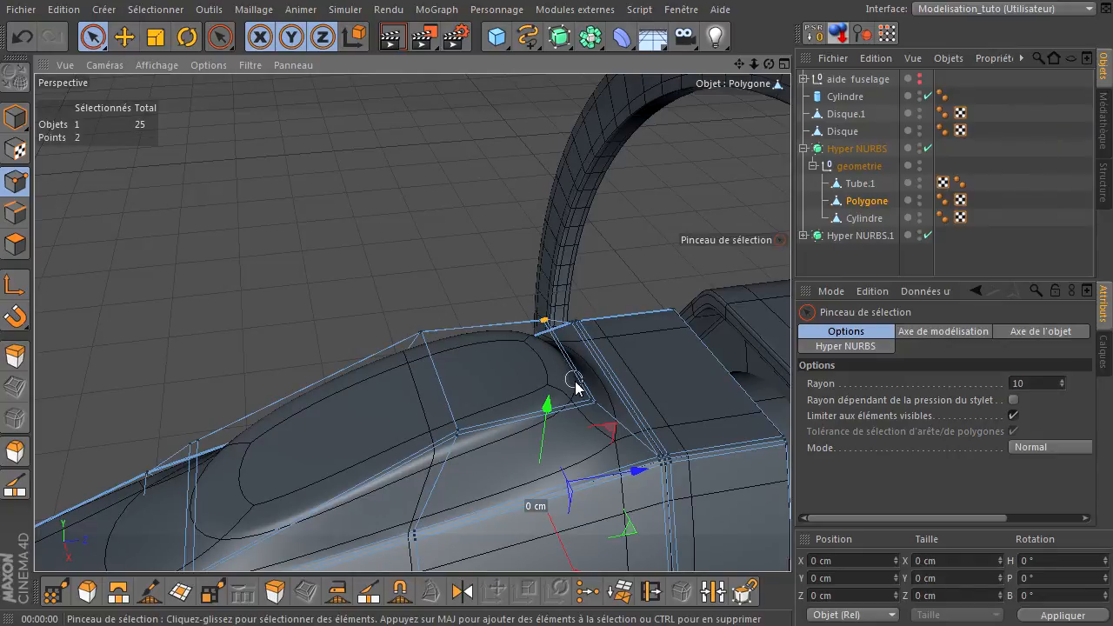
pyautogui.moveTo(591, 401); pyautogui.dragTo(597, 409)
pyautogui.moveTo(647, 300); pyautogui.dragTo(682, 320)
# - Move the four middle top points of the raised volume back toward the engine, to about Y 319.5 cm and Z -138 cm
pyautogui.moveTo(425, 295); pyautogui.dragTo(426, 338)
pyautogui.moveTo(458, 442); pyautogui.dragTo(457, 439)
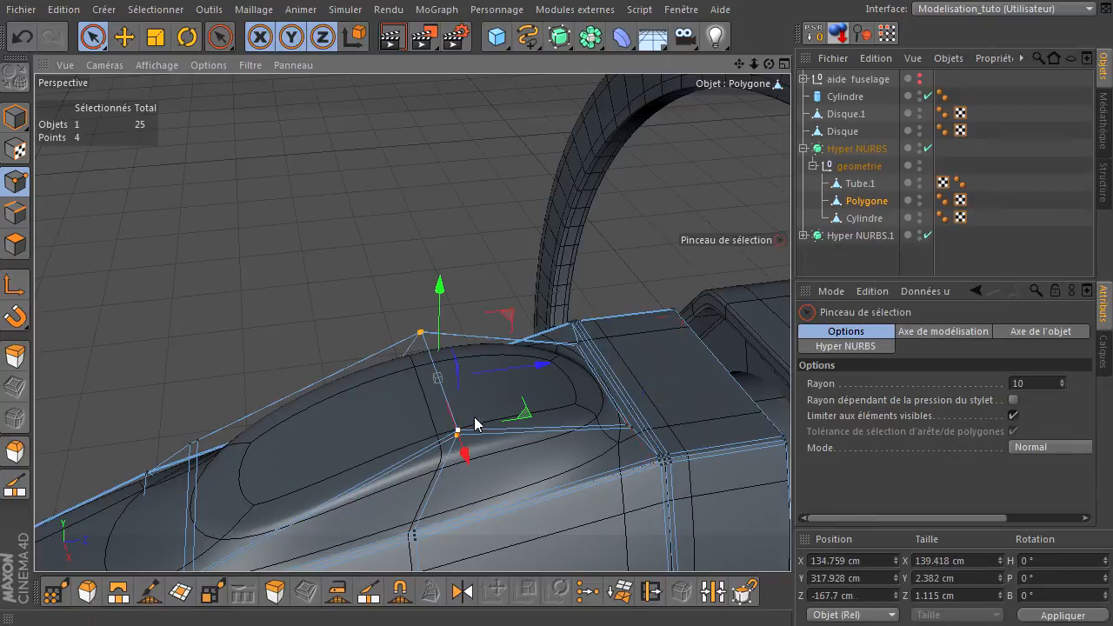
pyautogui.moveTo(512, 319)
pyautogui.mouseDown()
pyautogui.moveTo(570, 314)
pyautogui.moveTo(542, 313)
pyautogui.mouseUp()
pyautogui.moveTo(739, 65)
pyautogui.mouseDown()
pyautogui.moveTo(790, 431)
pyautogui.moveTo(713, 84)
pyautogui.mouseUp()
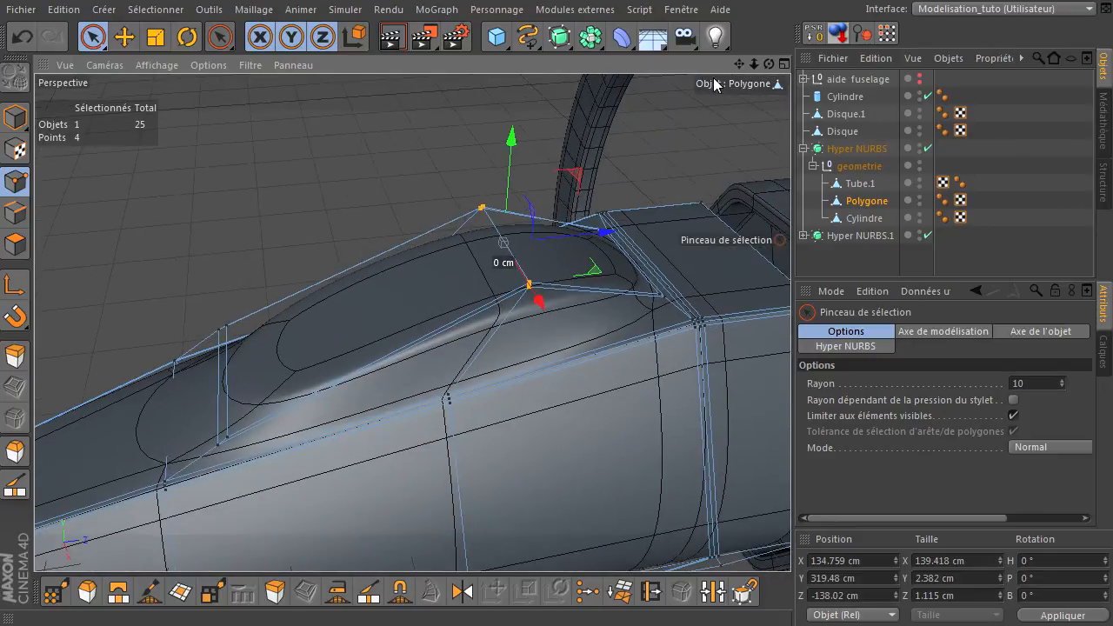
# - Move the four front points of the raised volume down toward the nose, to about Y 180.1 cm and Z -432.7 cm
pyautogui.moveTo(241, 320); pyautogui.dragTo(217, 364)
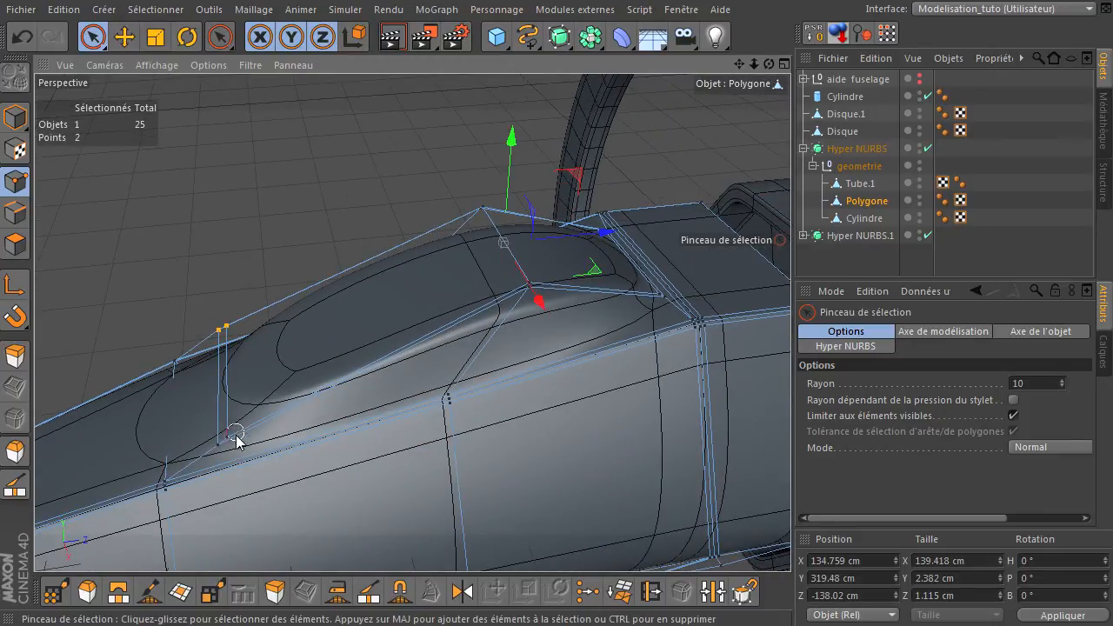
pyautogui.moveTo(209, 456); pyautogui.dragTo(209, 455)
pyautogui.moveTo(284, 317); pyautogui.dragTo(244, 354)
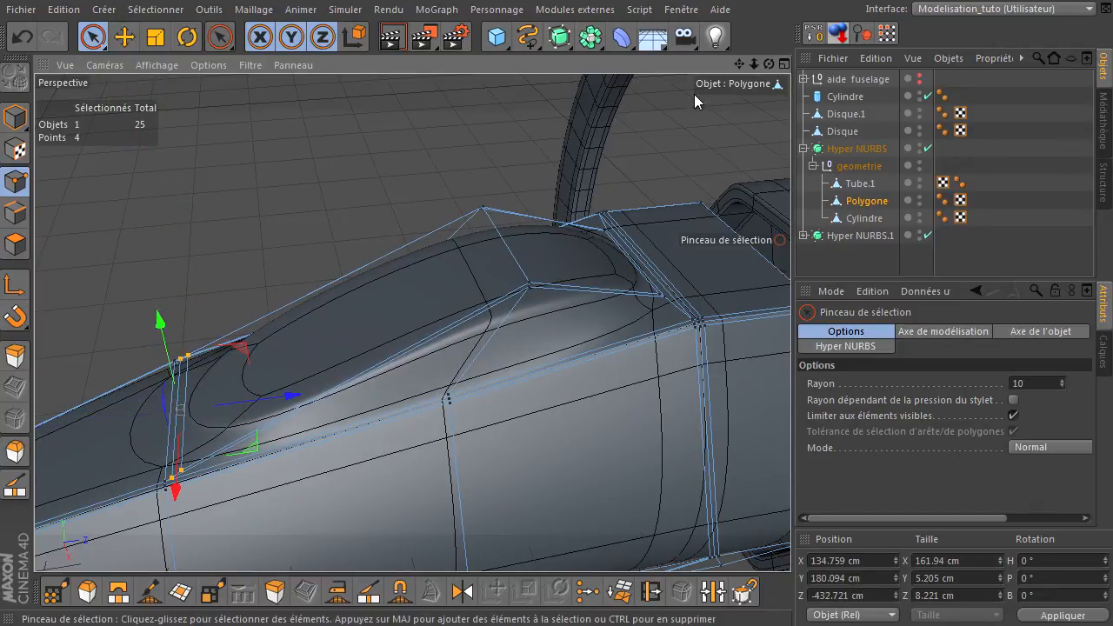
pyautogui.moveTo(768, 63); pyautogui.dragTo(793, 430)
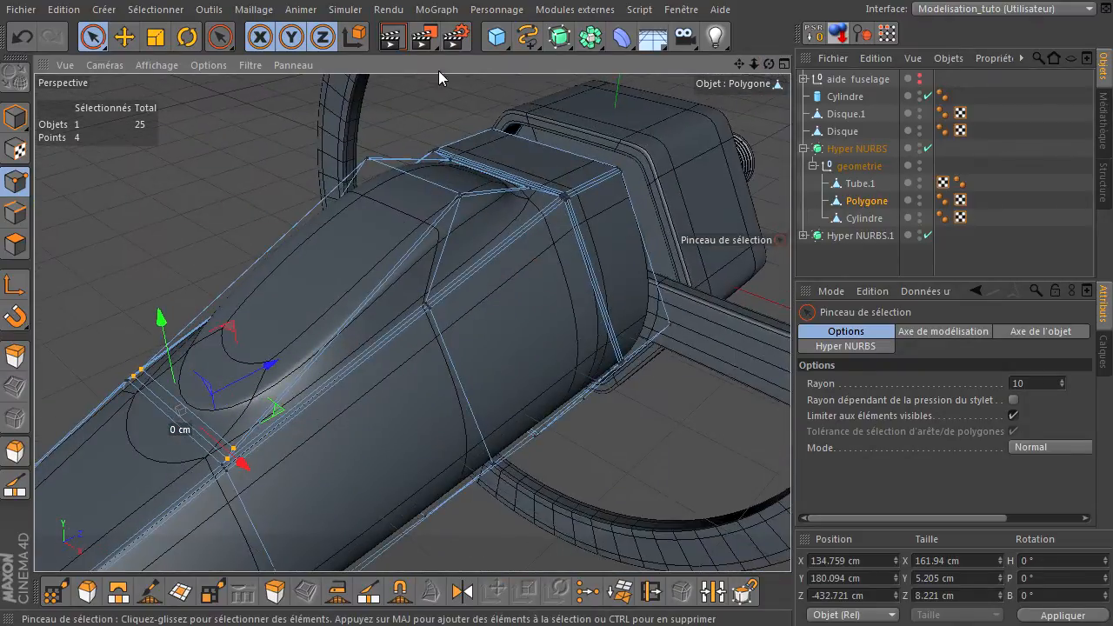
# - Render the raised volume, then scale its four front points along X to about 87 % and deselect them
pyautogui.click(392, 37)
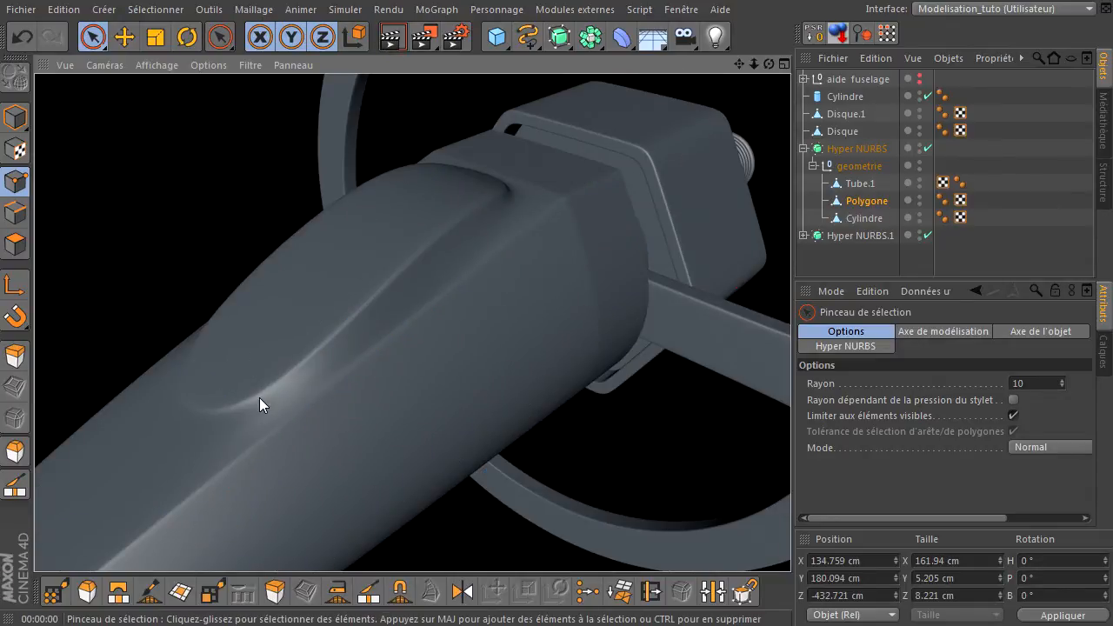
pyautogui.click(155, 39)
pyautogui.moveTo(328, 417); pyautogui.dragTo(315, 420)
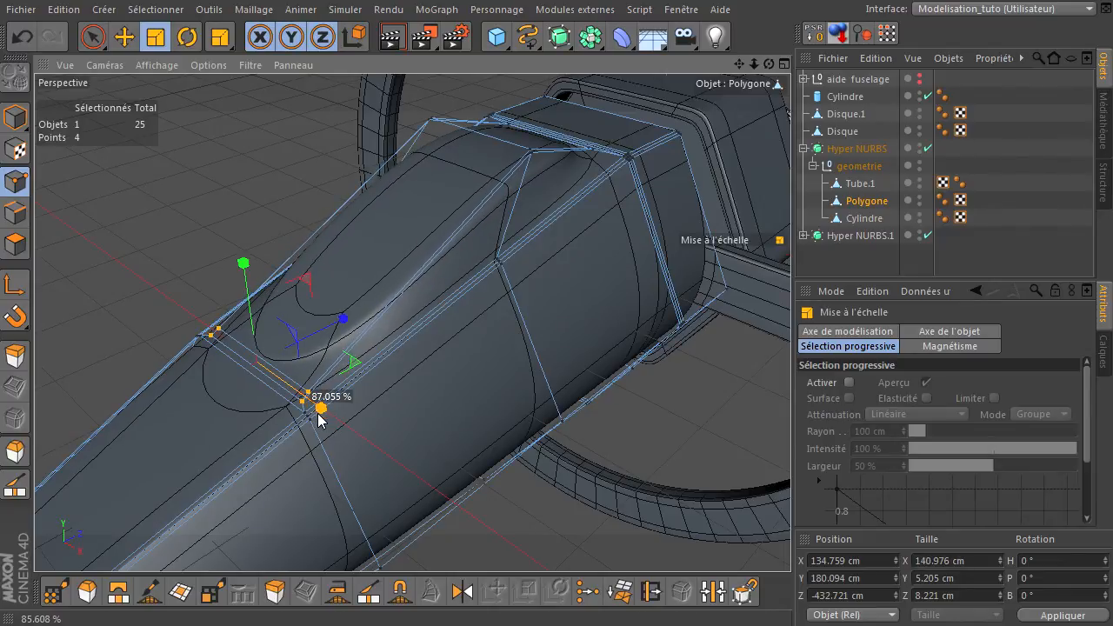
pyautogui.click(134, 276)
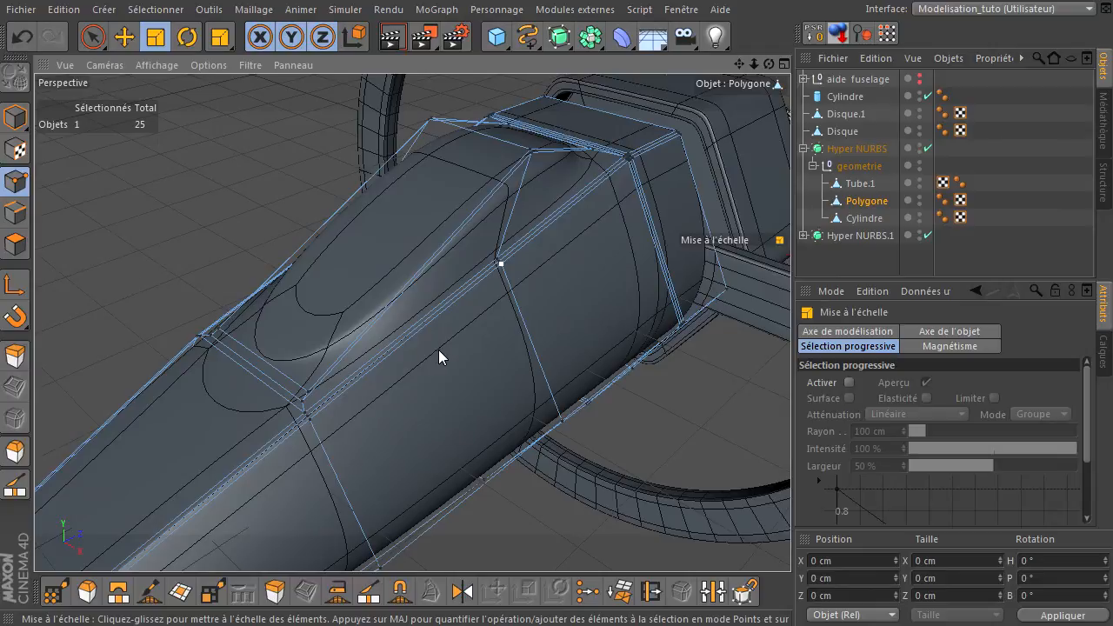
# - Cut a loop around the fuselage with the Knife just behind the raised volume's front edge, at an offset of about 1.4 %
pyautogui.click(15, 247)
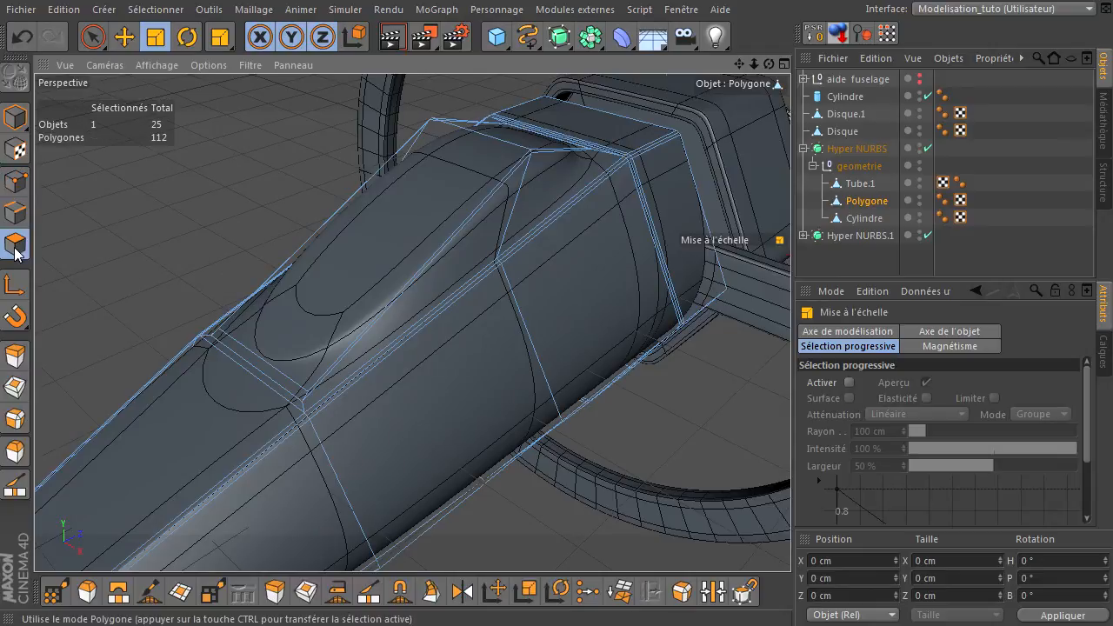
pyautogui.press('k')
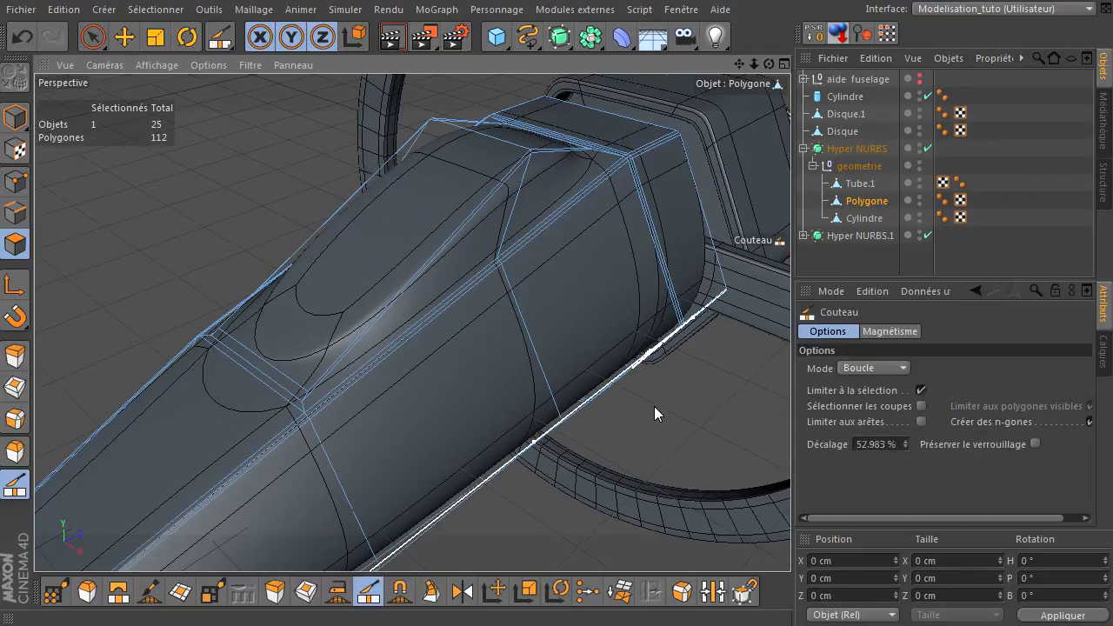
pyautogui.scroll(3, 320, 444)
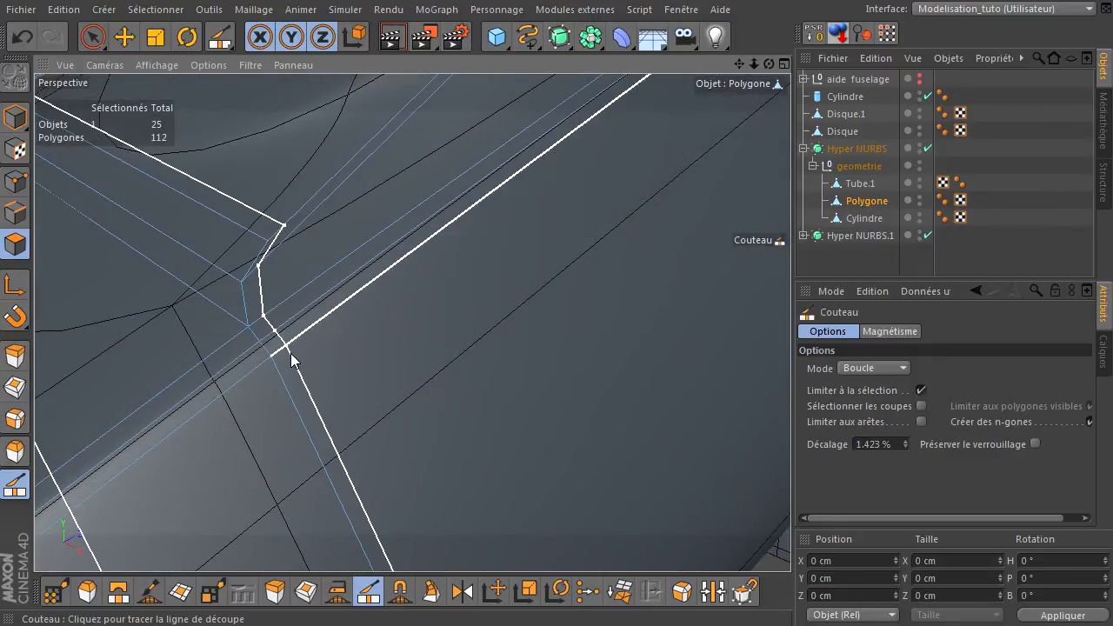
pyautogui.click(290, 353)
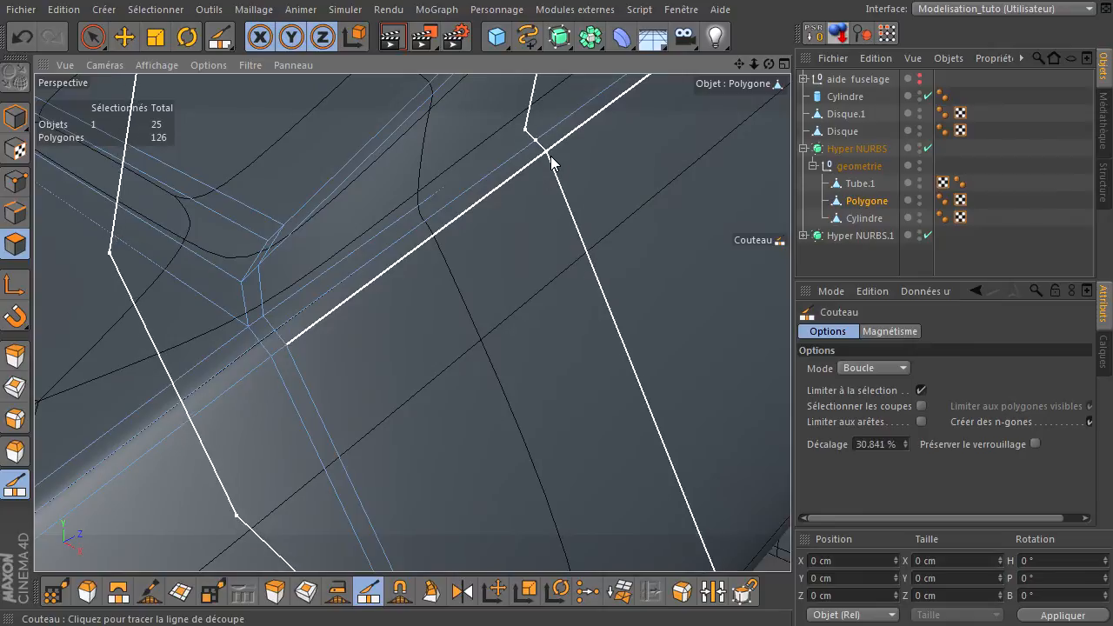
# - Add a second Knife loop cut around the fuselage just in front of the rear edge loops, behind the raised volume
pyautogui.scroll(-5, 551, 157)
pyautogui.moveTo(739, 62); pyautogui.dragTo(756, 65)
pyautogui.scroll(-3, 790, 430)
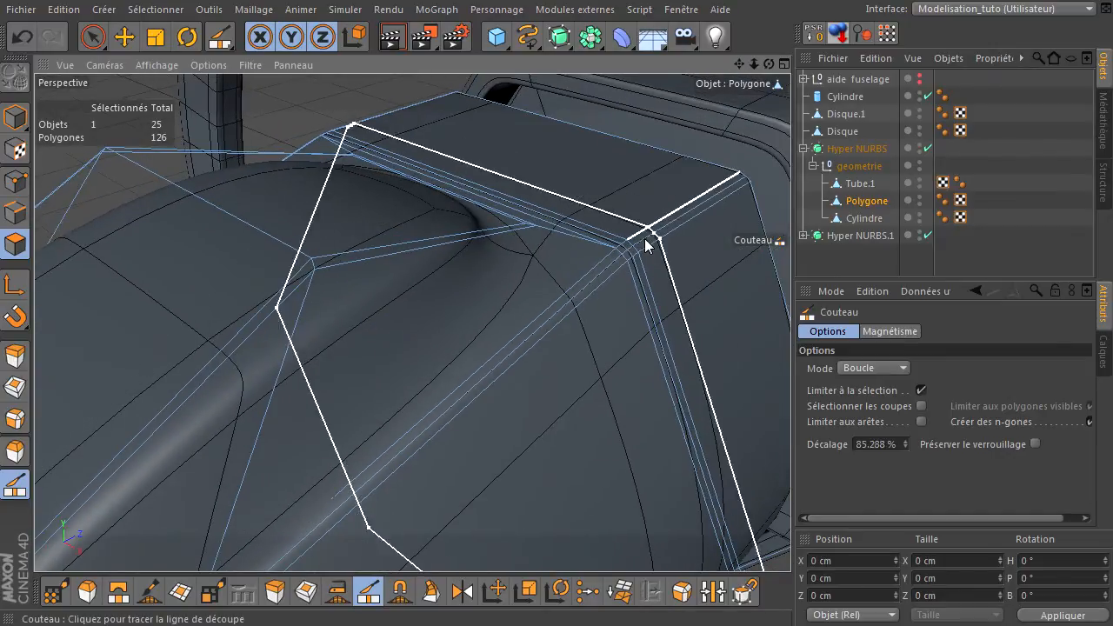
pyautogui.click(616, 272)
pyautogui.scroll(-4, 630, 235)
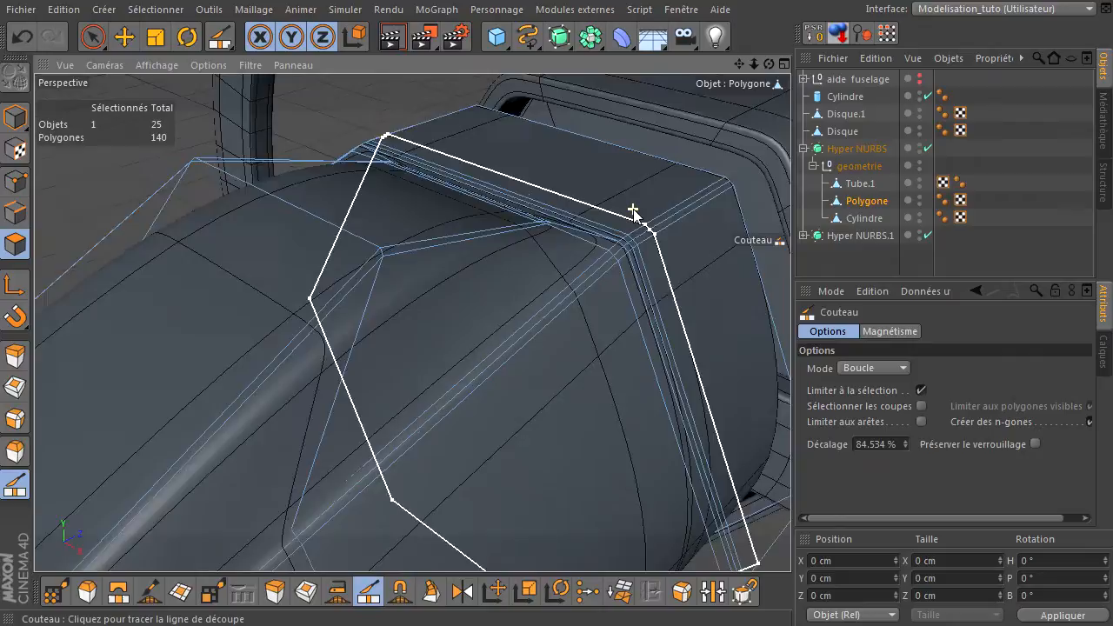
pyautogui.scroll(-2, 633, 211)
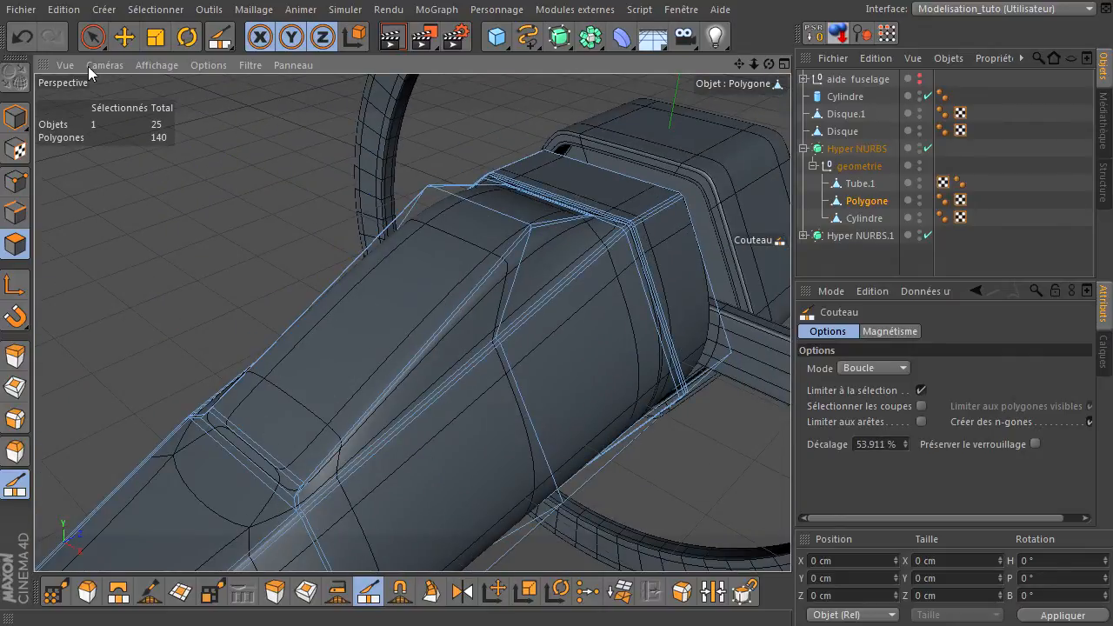
# - Render the fuselage in the viewport from three angles to examine the raised volume's contours and sharpened ends
pyautogui.click(94, 39)
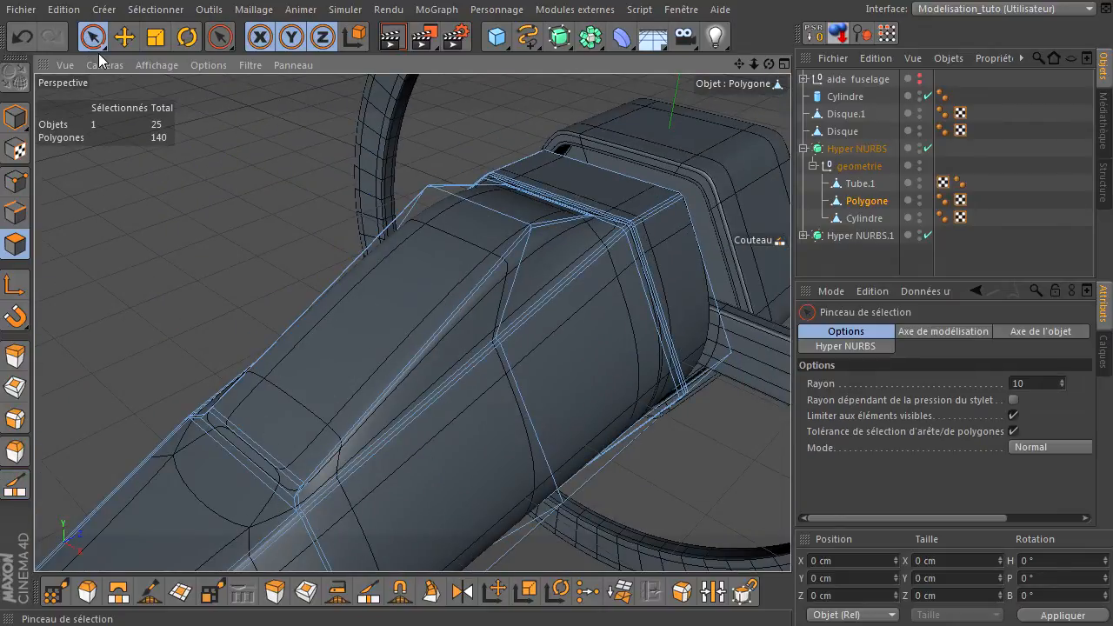
pyautogui.click(388, 37)
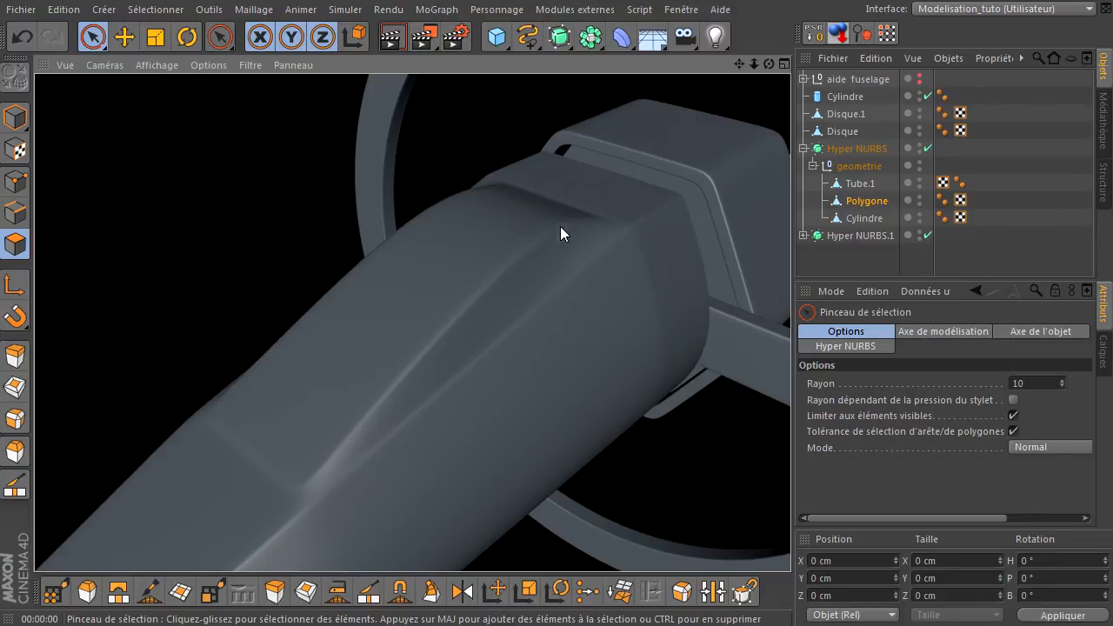
pyautogui.moveTo(768, 63); pyautogui.dragTo(790, 430)
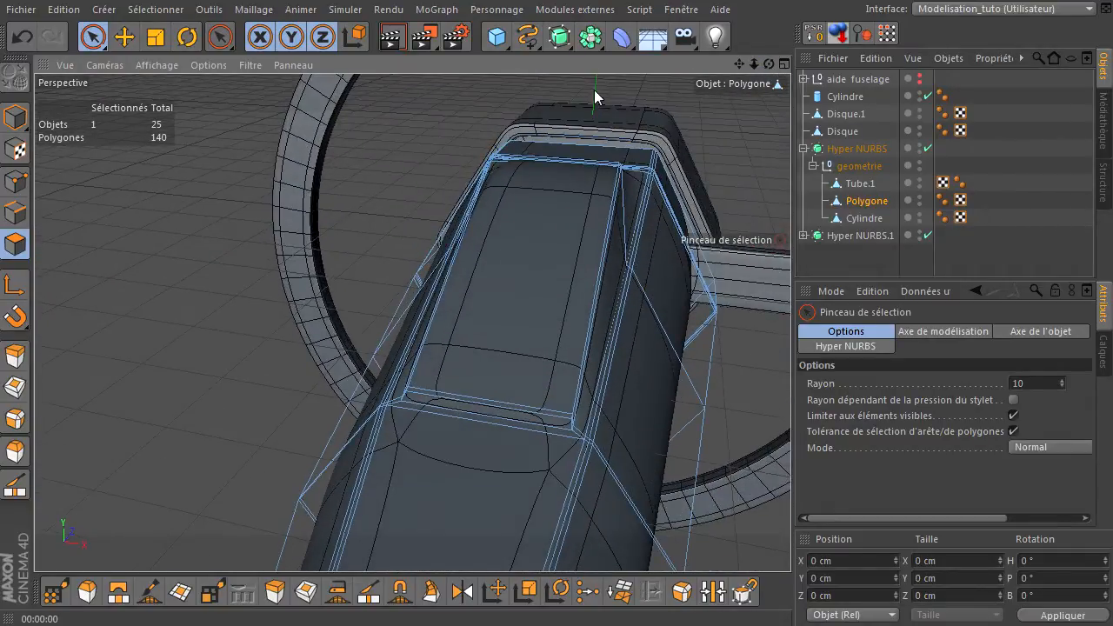
pyautogui.click(392, 37)
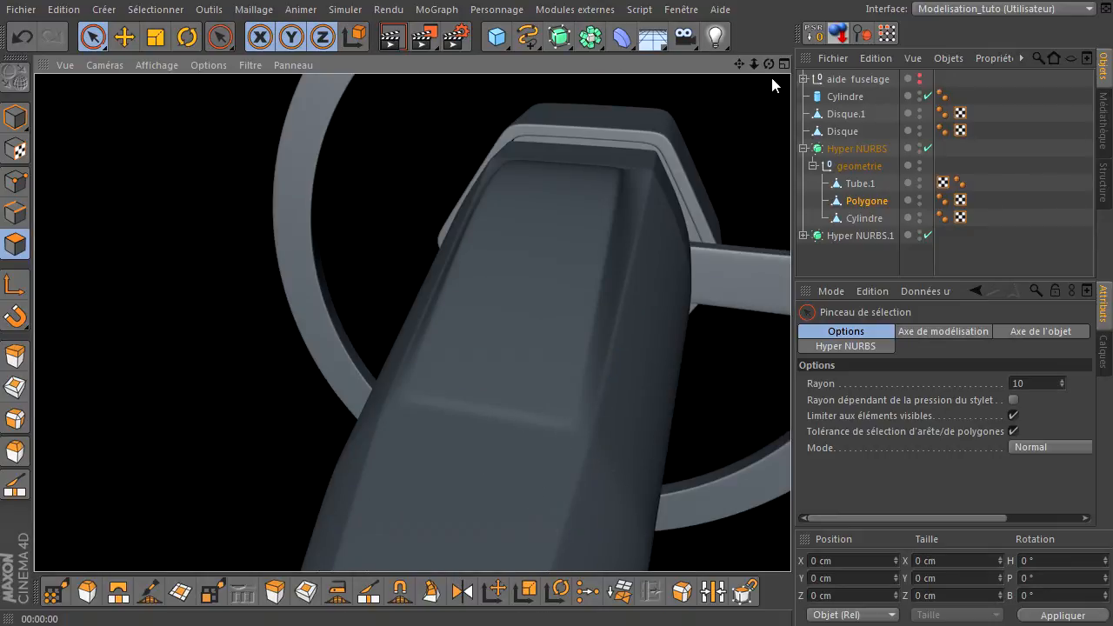
pyautogui.moveTo(770, 66); pyautogui.dragTo(790, 430)
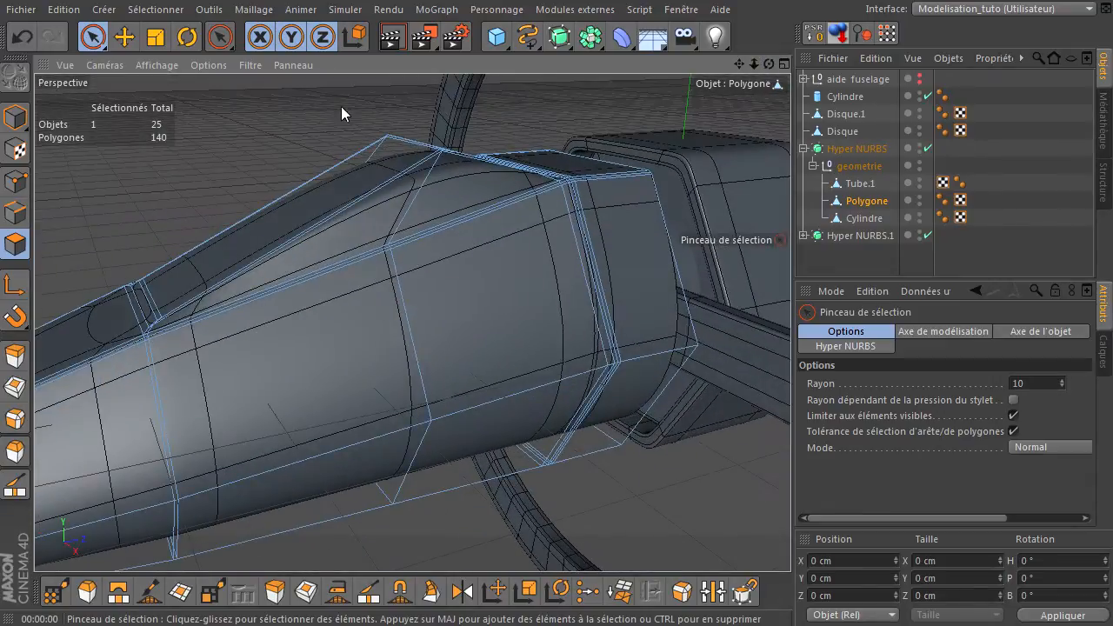
pyautogui.click(392, 38)
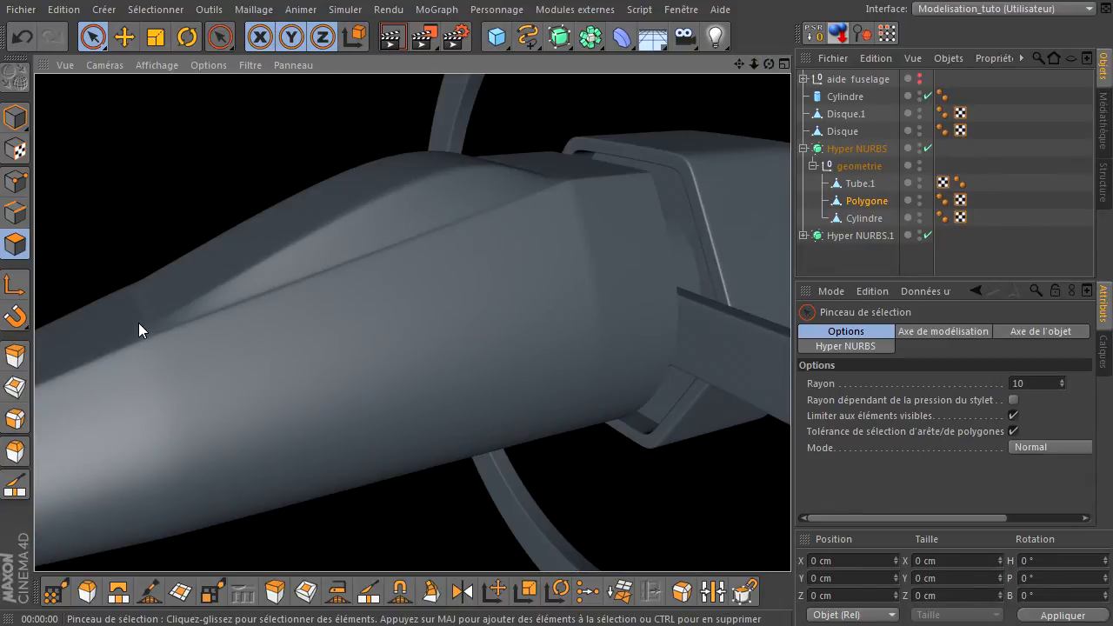
# - Examine the whole ship from the nose, the rear engines and the front quarter to judge its overall shape
pyautogui.moveTo(767, 65); pyautogui.dragTo(790, 431)
pyautogui.keyDown('alt'); pyautogui.moveTo(789, 431); pyautogui.dragTo(790, 430); pyautogui.keyUp('alt')
pyautogui.moveTo(753, 64); pyautogui.dragTo(790, 430)
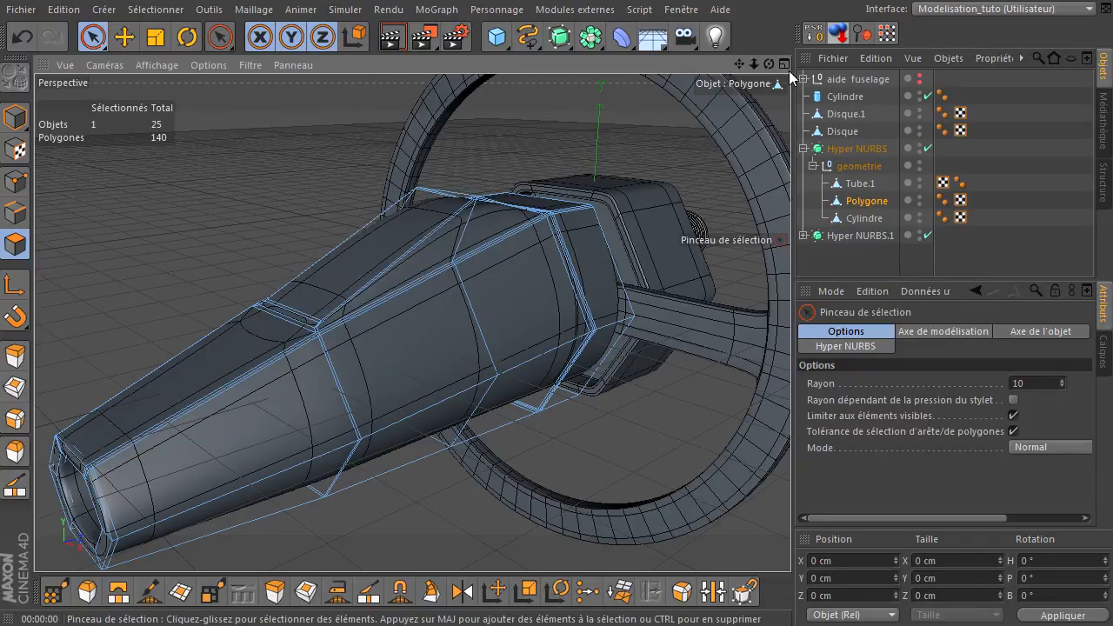
pyautogui.moveTo(766, 64); pyautogui.dragTo(387, 371)
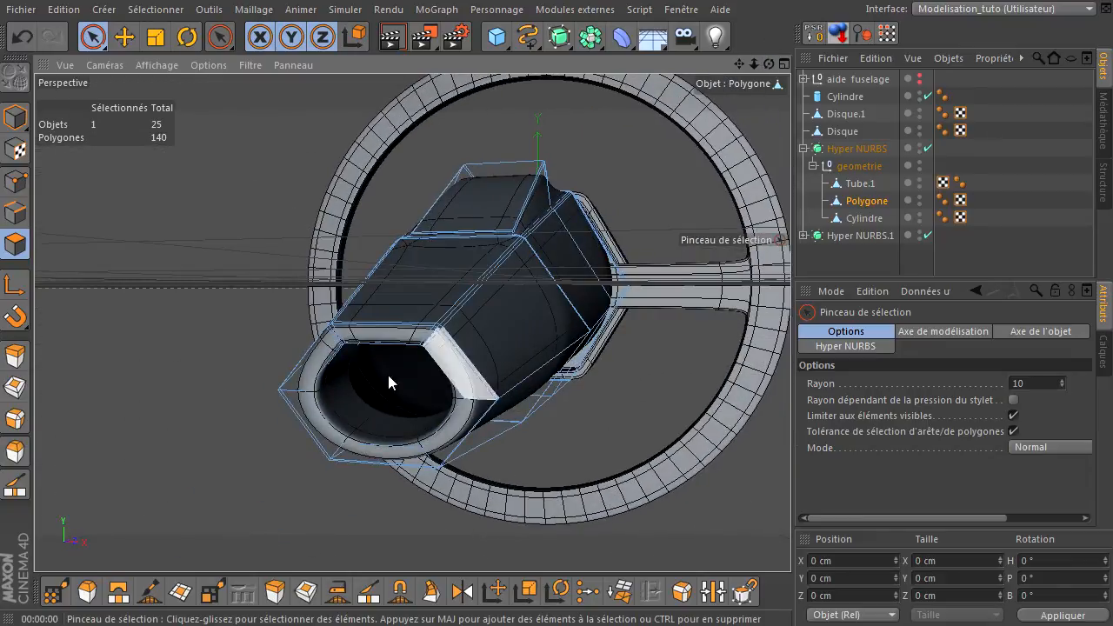
pyautogui.moveTo(767, 64); pyautogui.dragTo(500, 198)
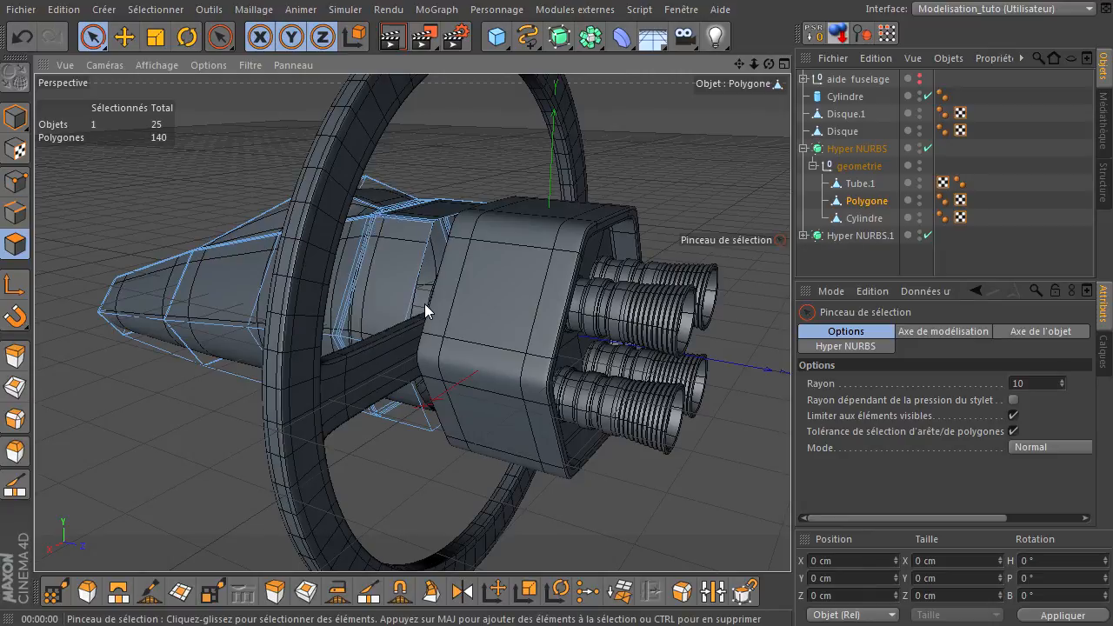
pyautogui.moveTo(770, 69); pyautogui.dragTo(694, 146)
pyautogui.moveTo(768, 63)
pyautogui.mouseDown()
pyautogui.moveTo(789, 430)
pyautogui.moveTo(711, 486)
pyautogui.mouseUp()
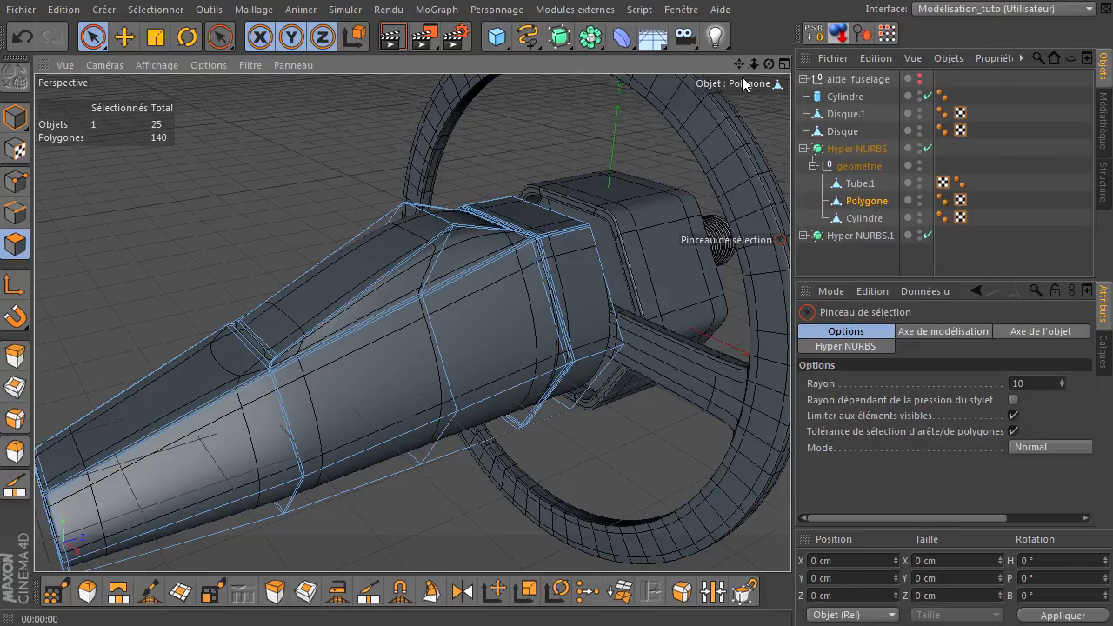
pyautogui.moveTo(765, 64); pyautogui.dragTo(719, 81)
pyautogui.moveTo(791, 437); pyautogui.dragTo(727, 63)
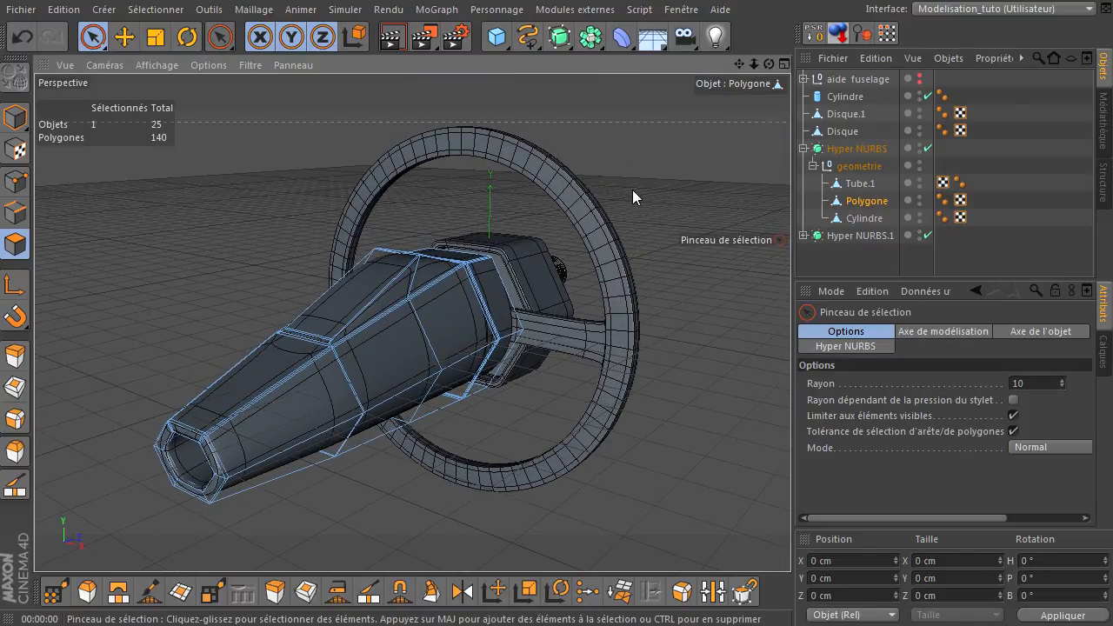